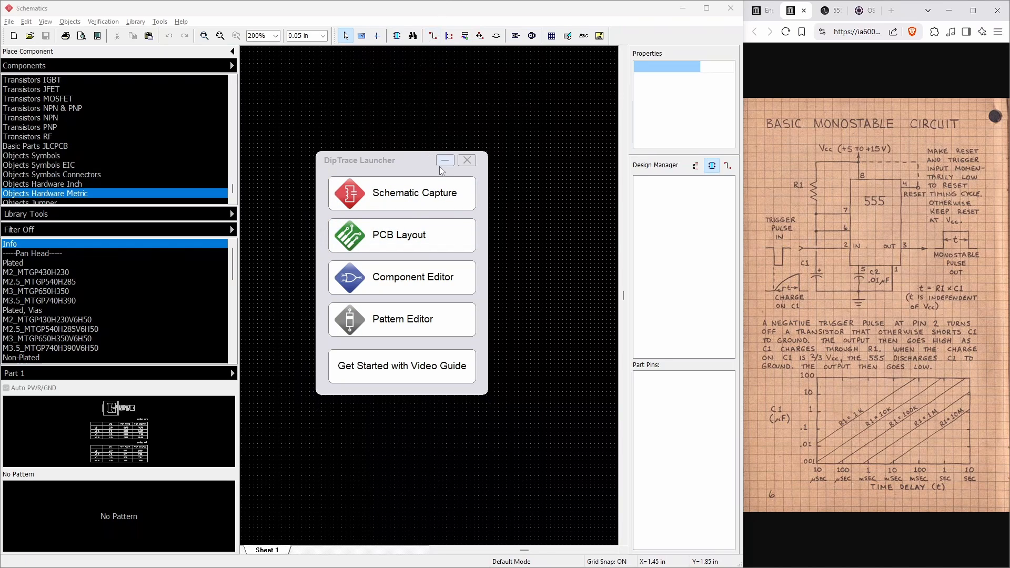
Dismiss the launcher and check the 555 Timer IC Circuits notebook's Internet Archive page in the browser against the Basic Monostable Circuit scan
click(367, 11)
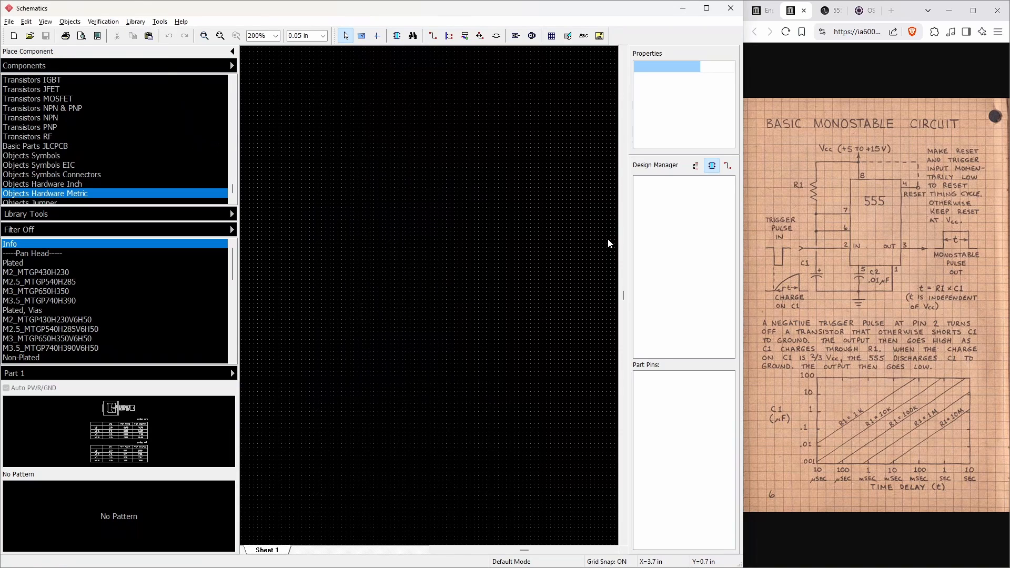
click(763, 11)
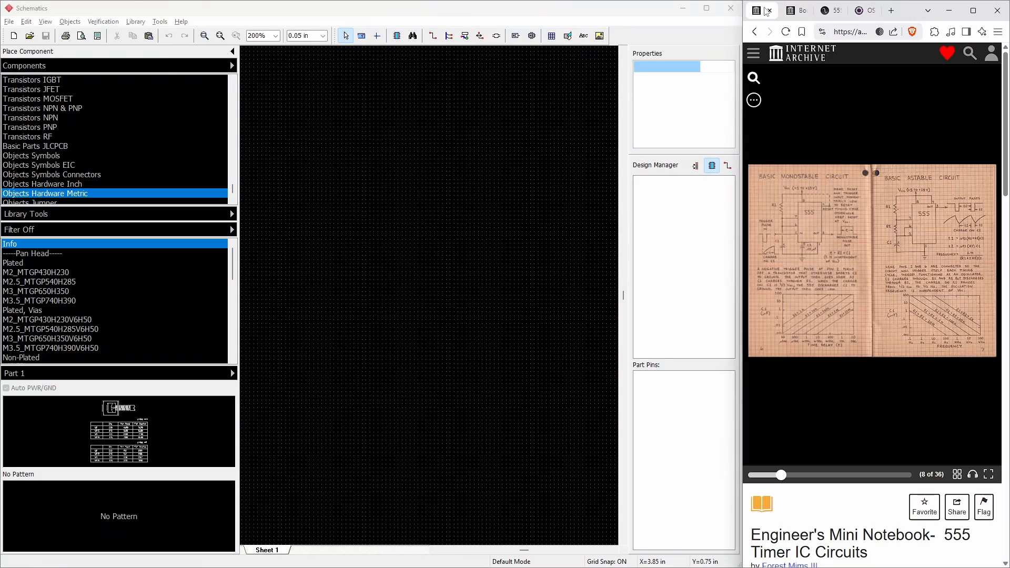
mouse_move(859, 556)
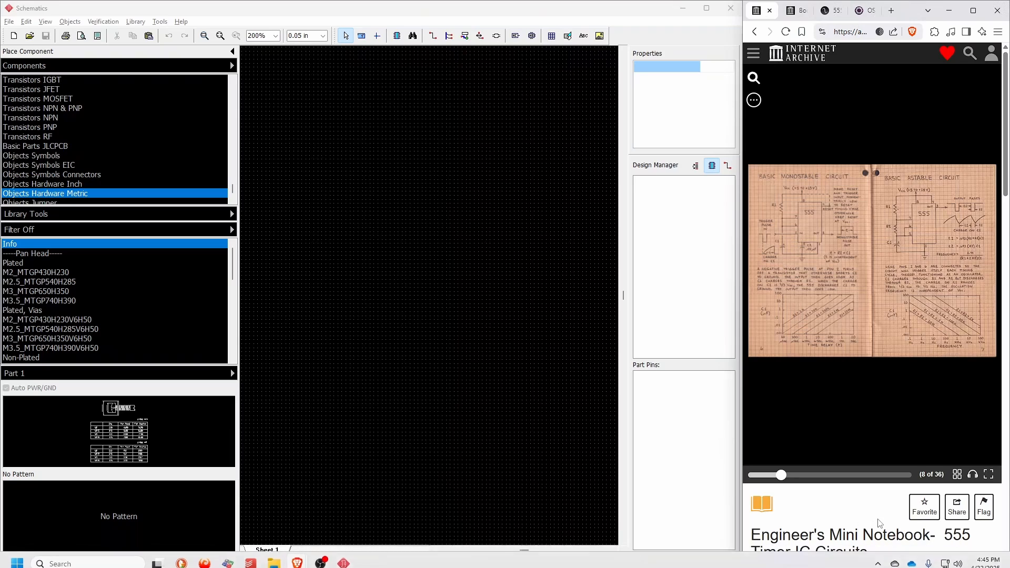
scroll(849, 513, down, 1)
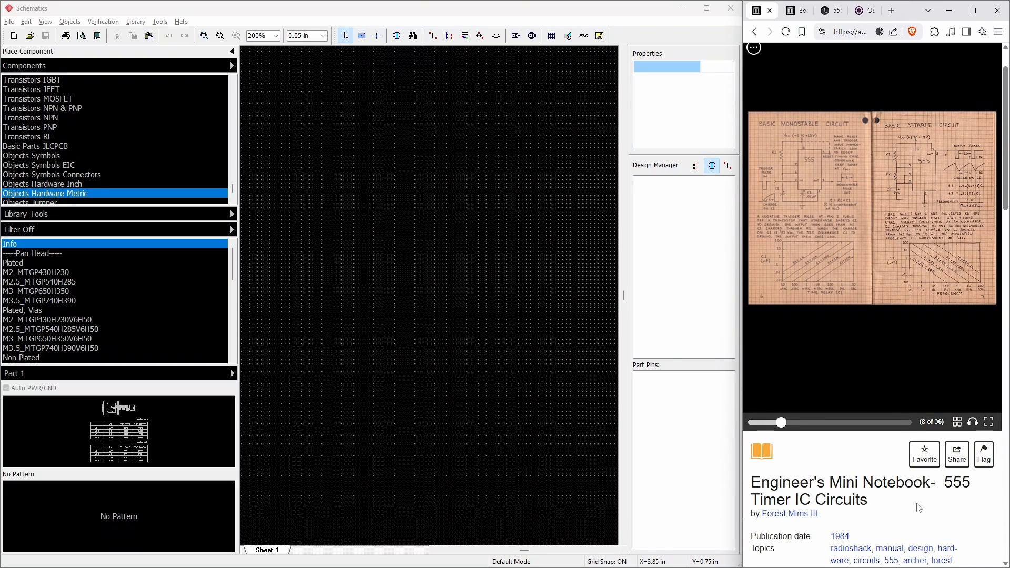
scroll(923, 505, up, 1)
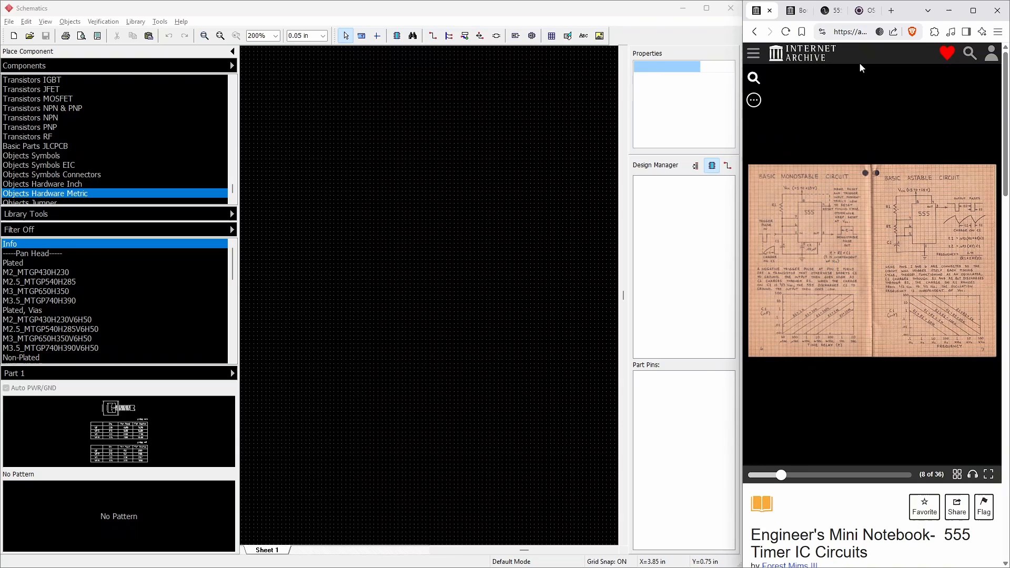
click(797, 10)
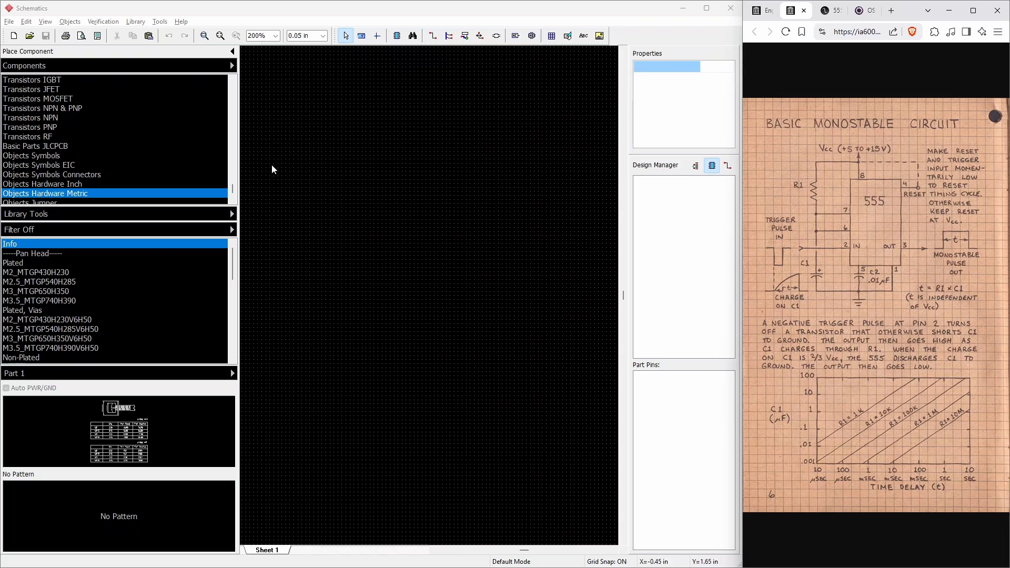
Narrow the component placement area to give the schematic sheet more room
drag(239, 170, 193, 168)
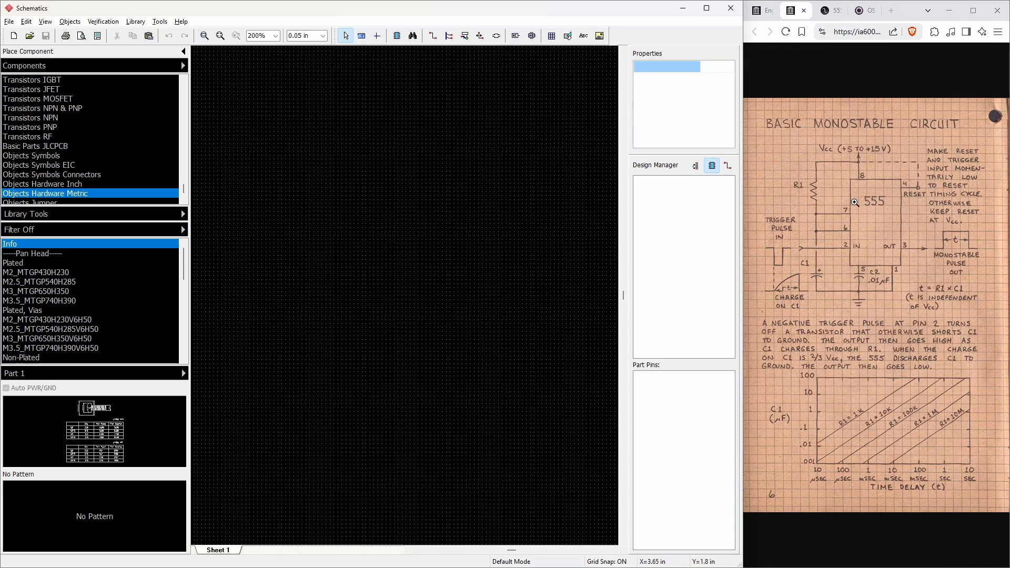
Browse the notebook's cover, contents and 555 specifications in the browser and return to the Basic Monostable Circuit page
click(768, 15)
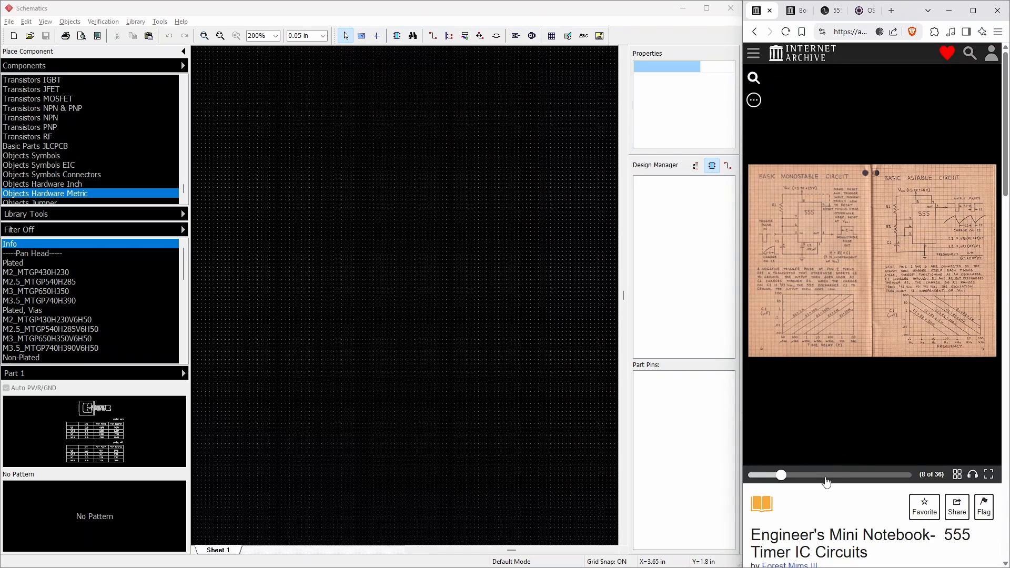
scroll(855, 529, down, 2)
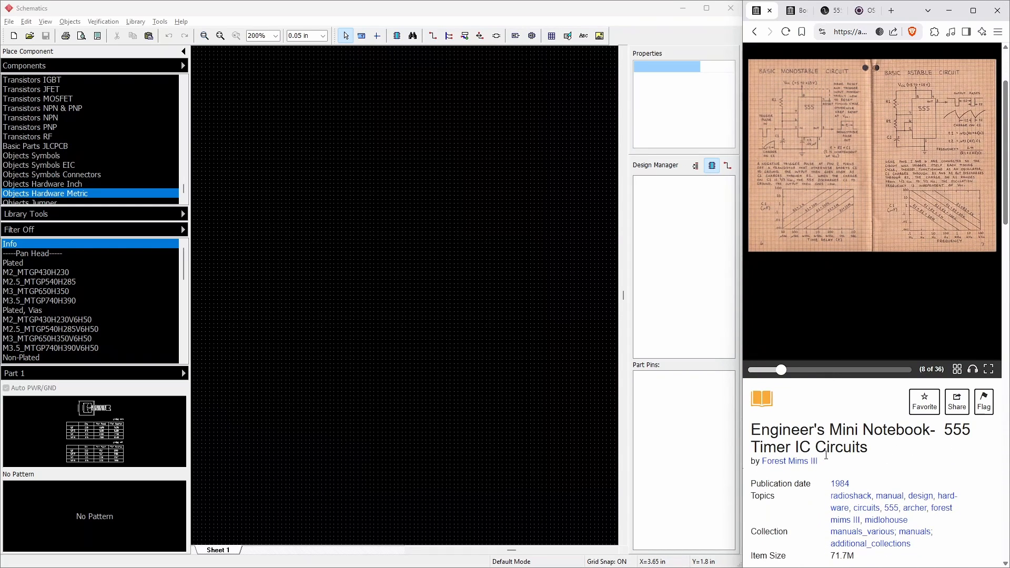
drag(781, 370, 754, 370)
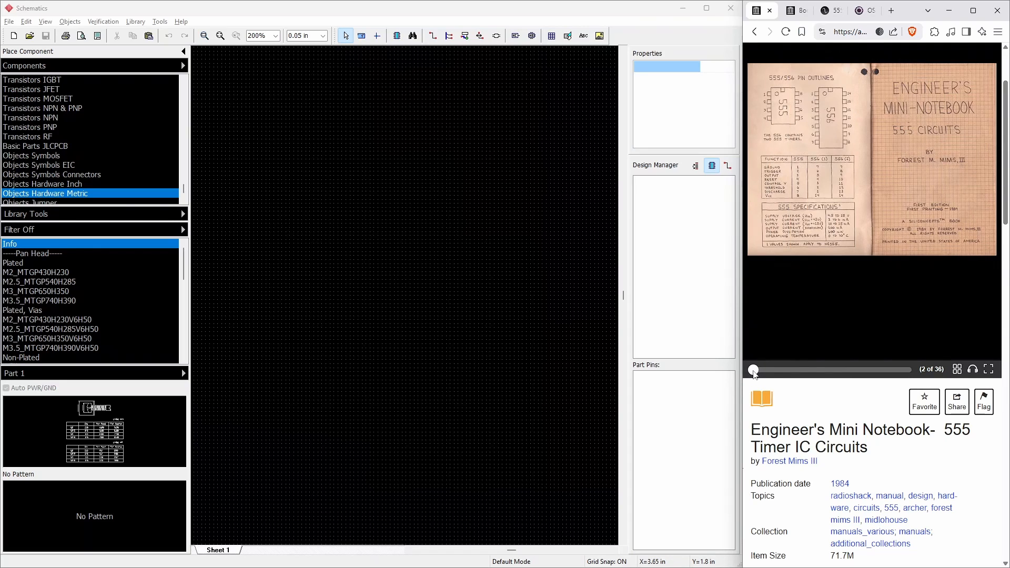
drag(754, 370, 748, 371)
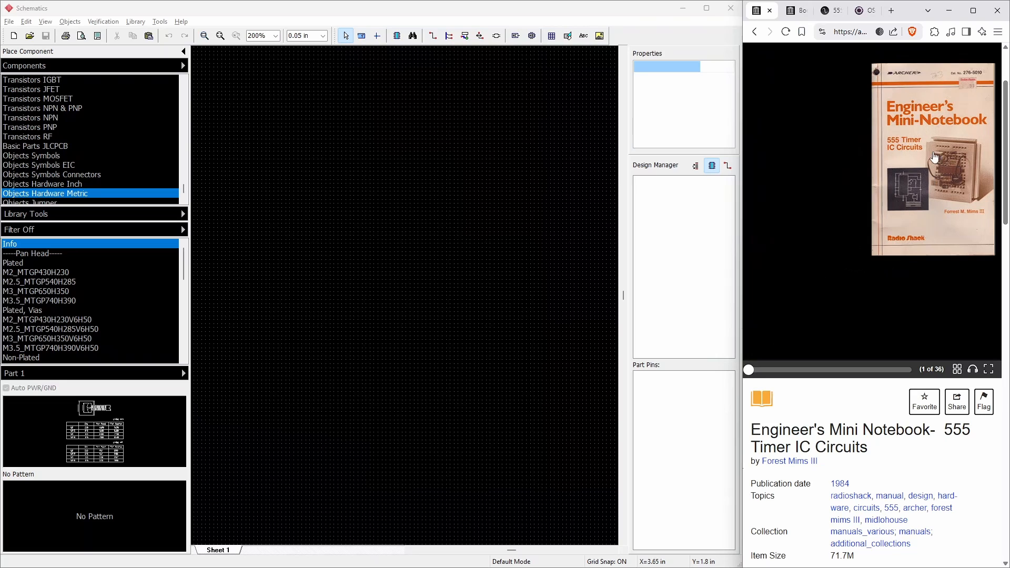
click(763, 372)
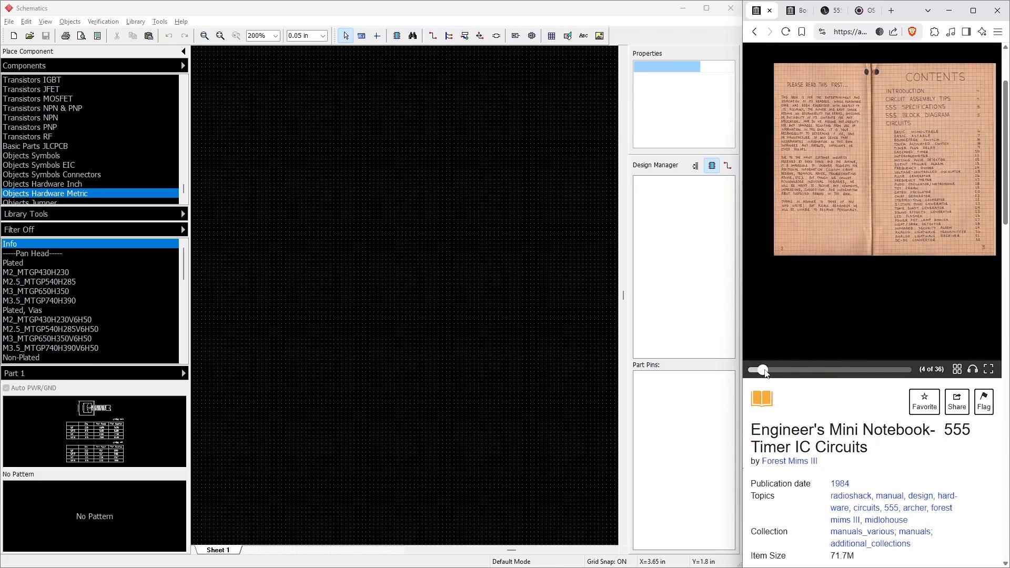
click(773, 371)
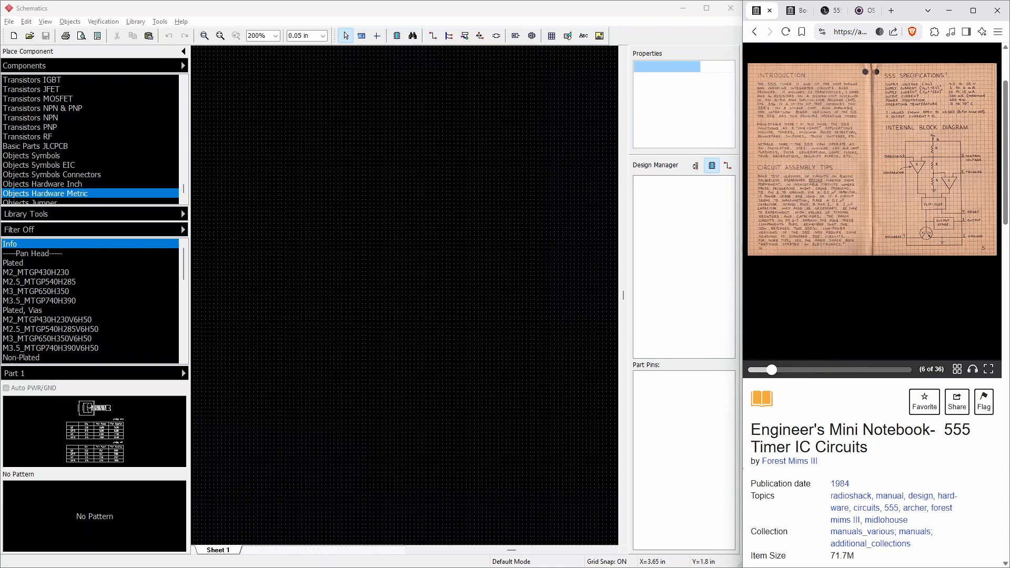
click(799, 12)
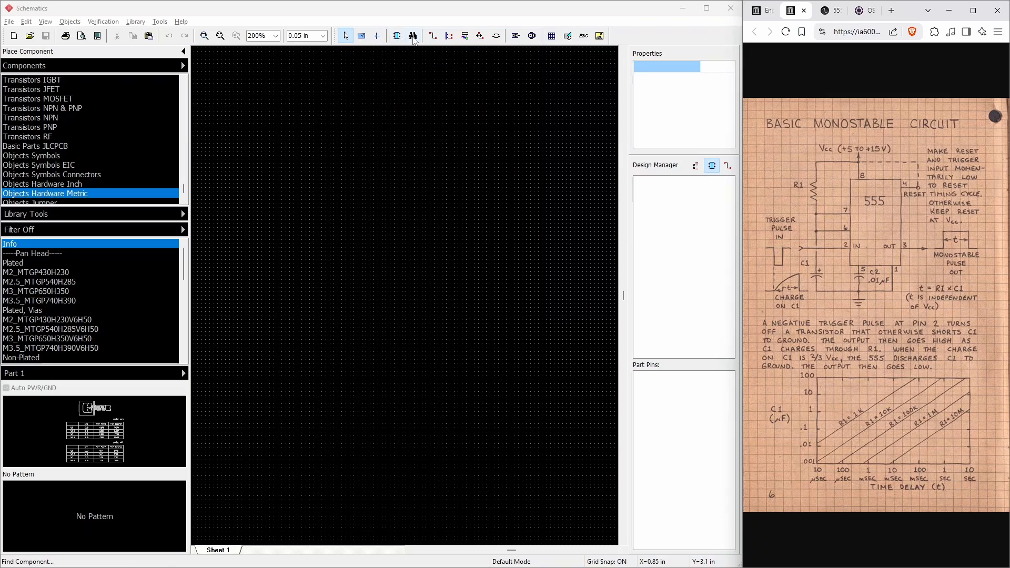
Filter the components of all libraries by the name 555 and move the filter window out of the way
click(413, 35)
click(327, 248)
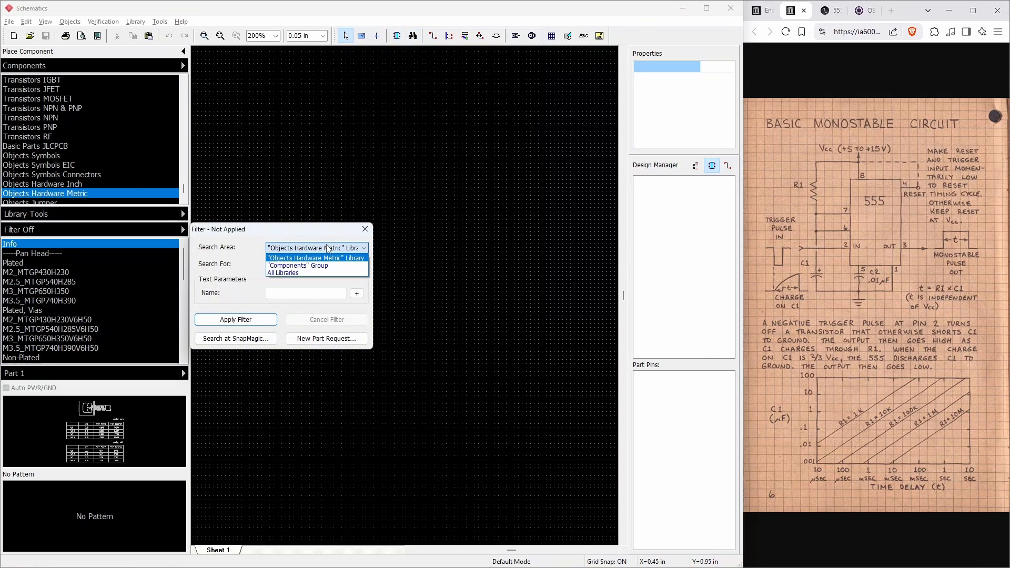
click(318, 273)
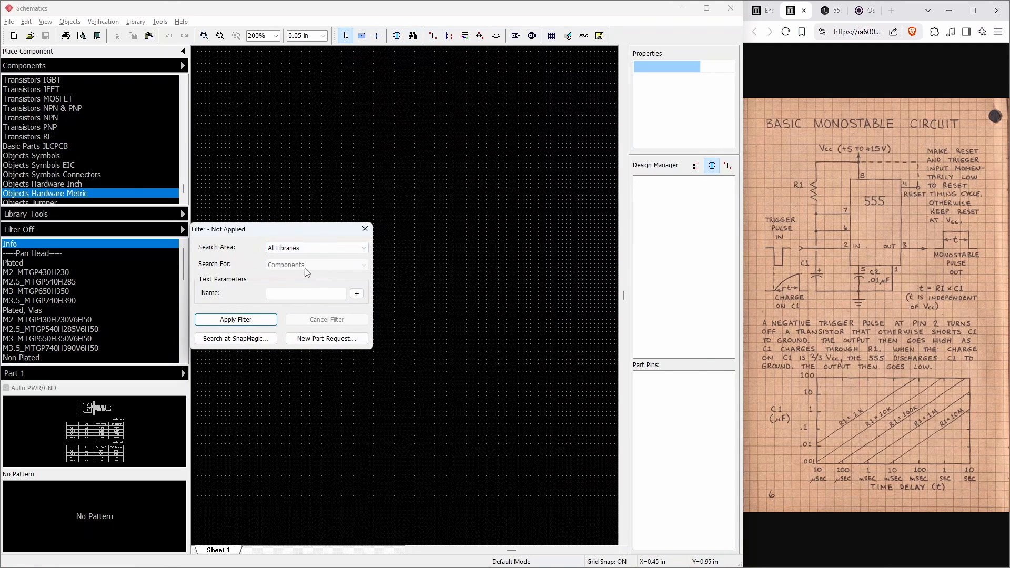
click(304, 293)
text(555)
click(256, 319)
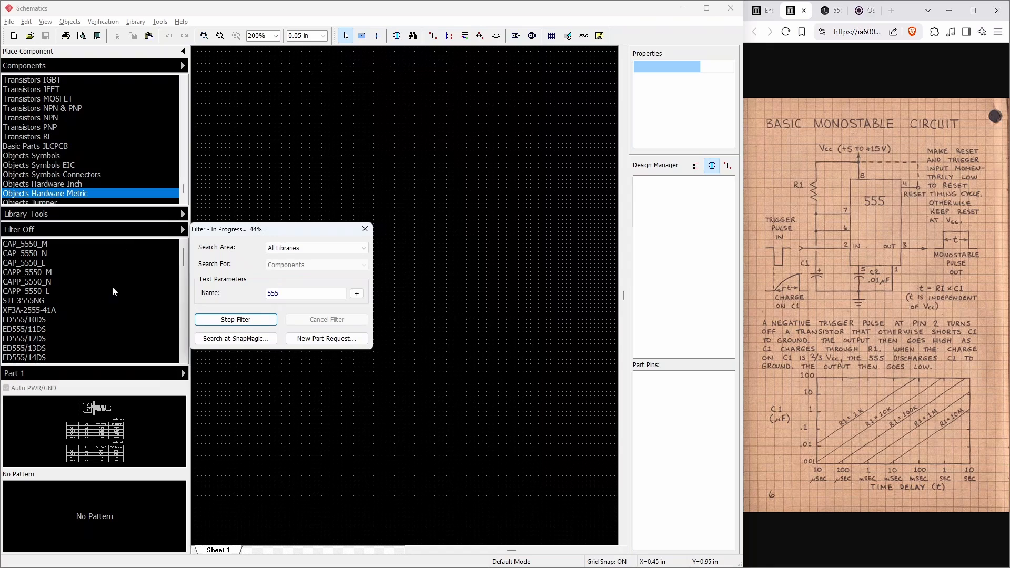
drag(292, 229, 343, 145)
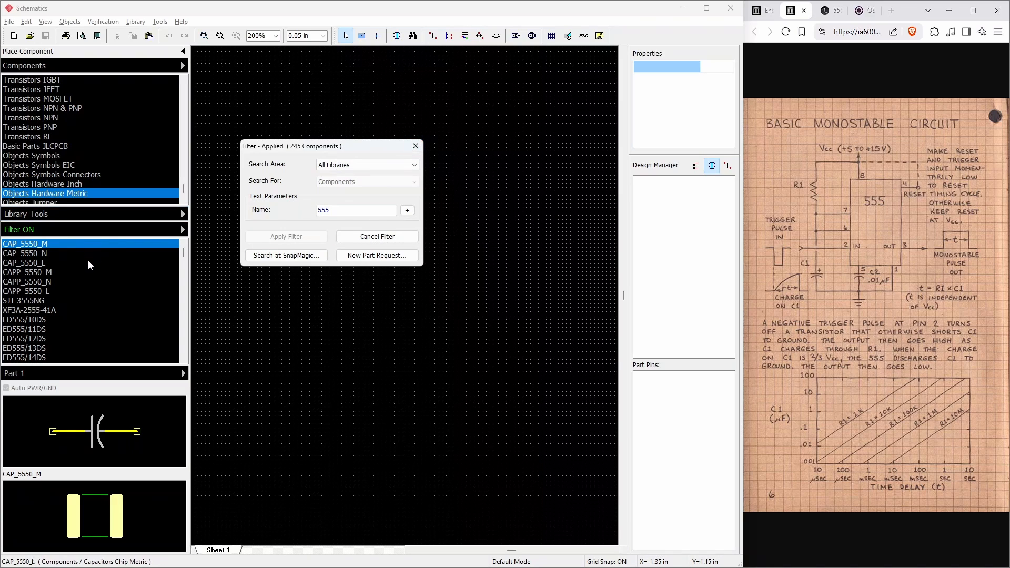
Compare the symbols and footprints of the 555 timer variants, including NE555D, NE555P, SA555P, SE555D, SE555JG and TLC555CD
scroll(73, 293, down, 3)
scroll(73, 292, down, 5)
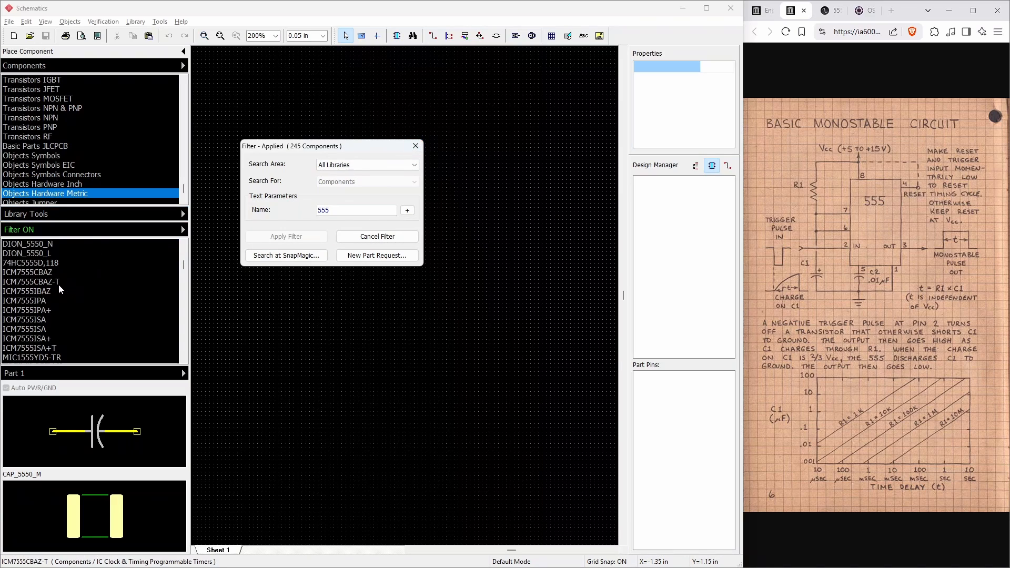
scroll(58, 286, down, 2)
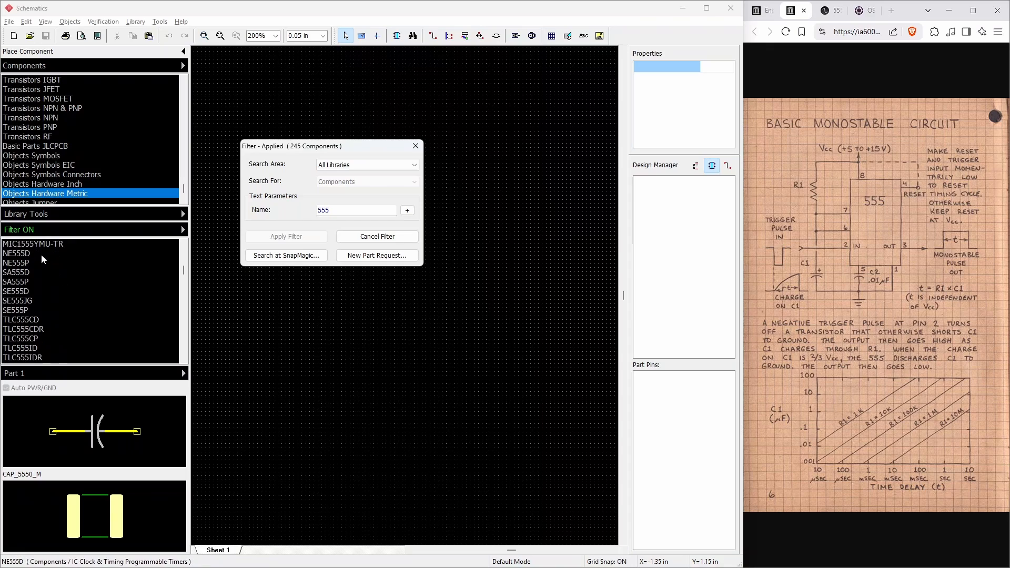
click(39, 254)
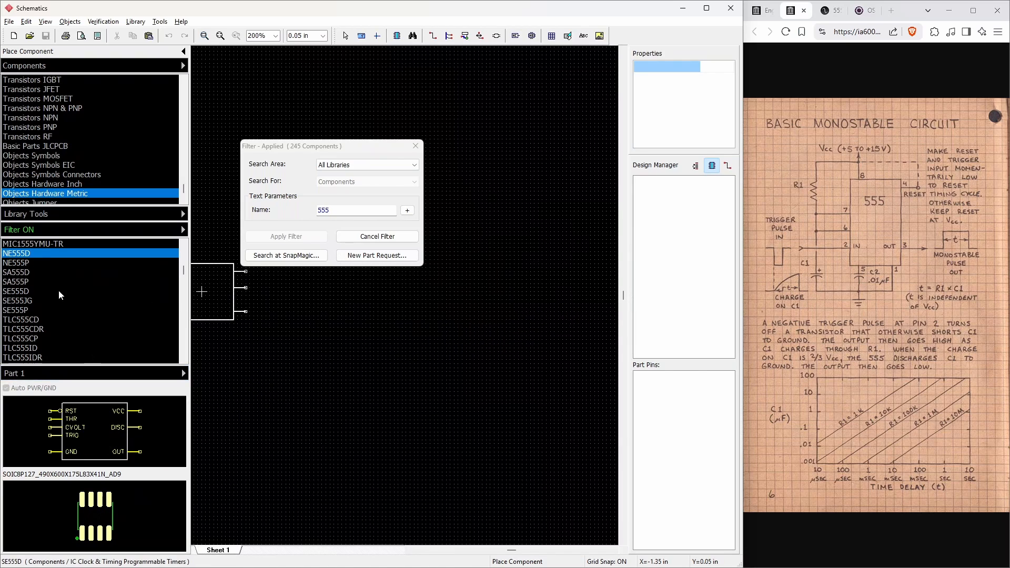
click(26, 265)
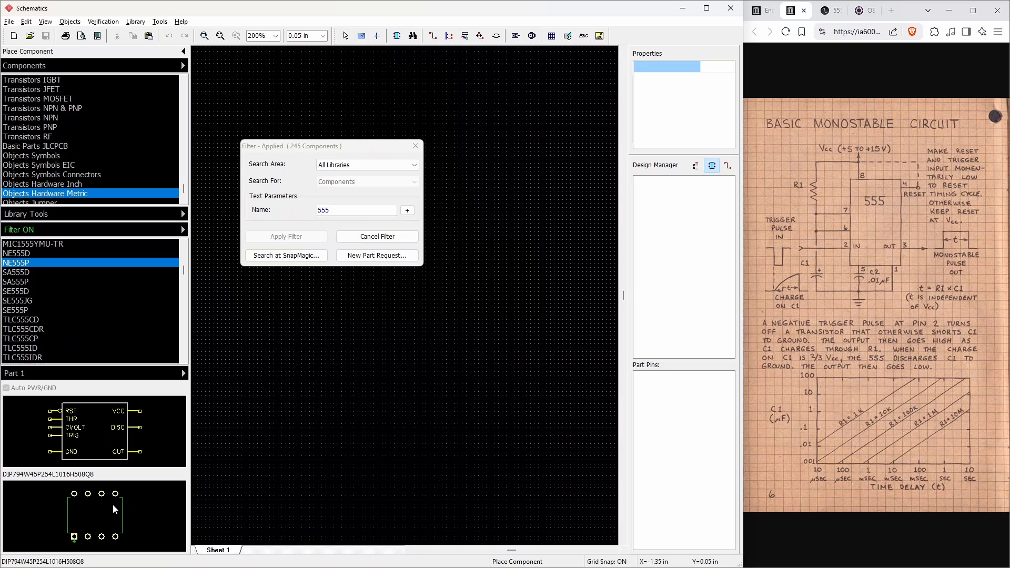
click(27, 283)
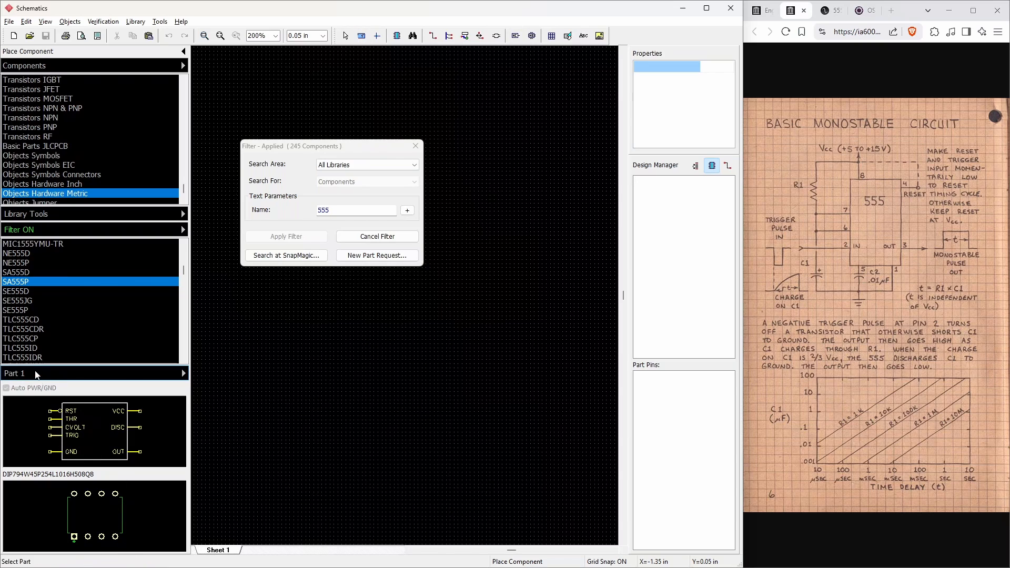
click(25, 291)
click(29, 296)
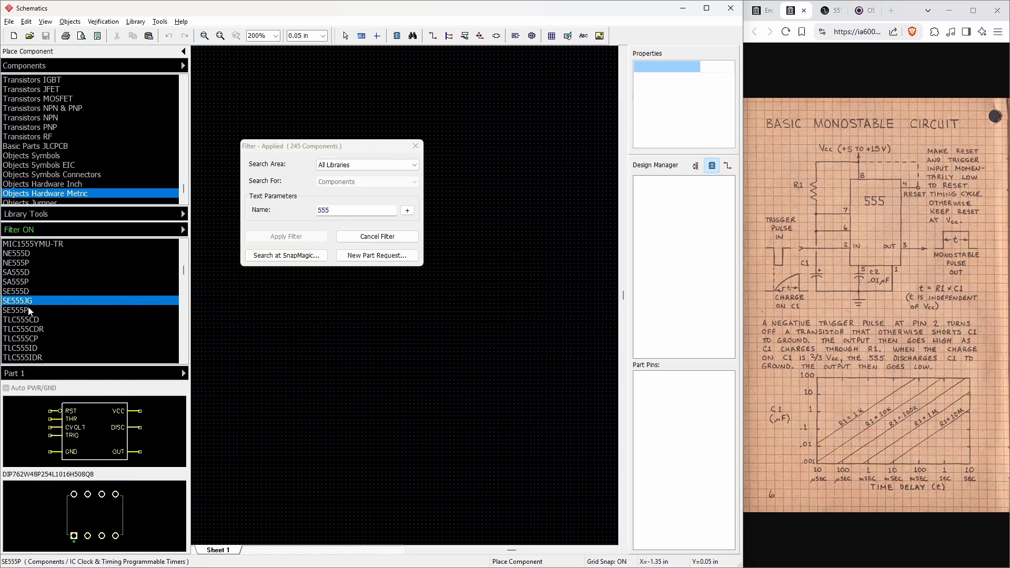
click(28, 293)
click(30, 299)
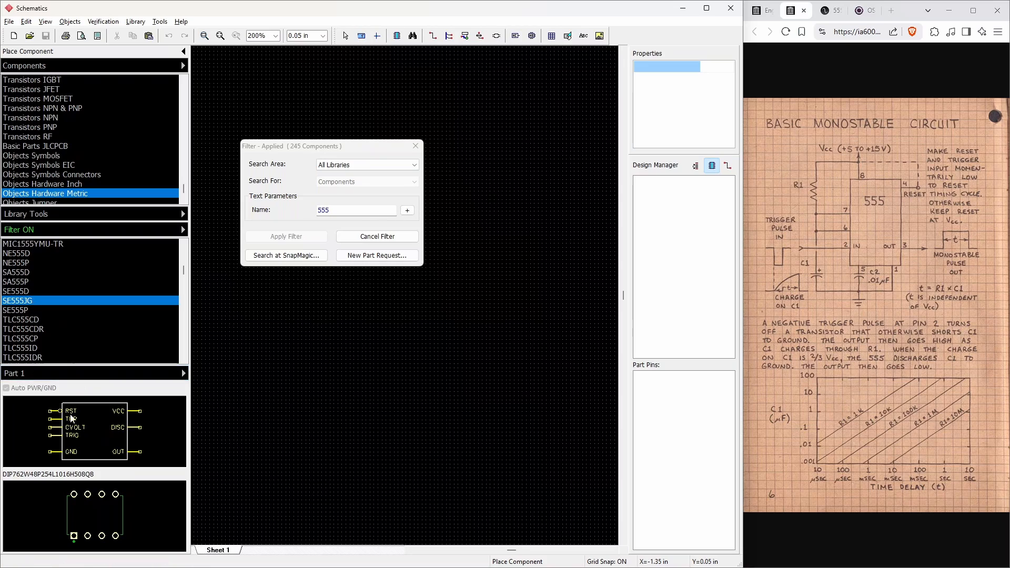
click(24, 320)
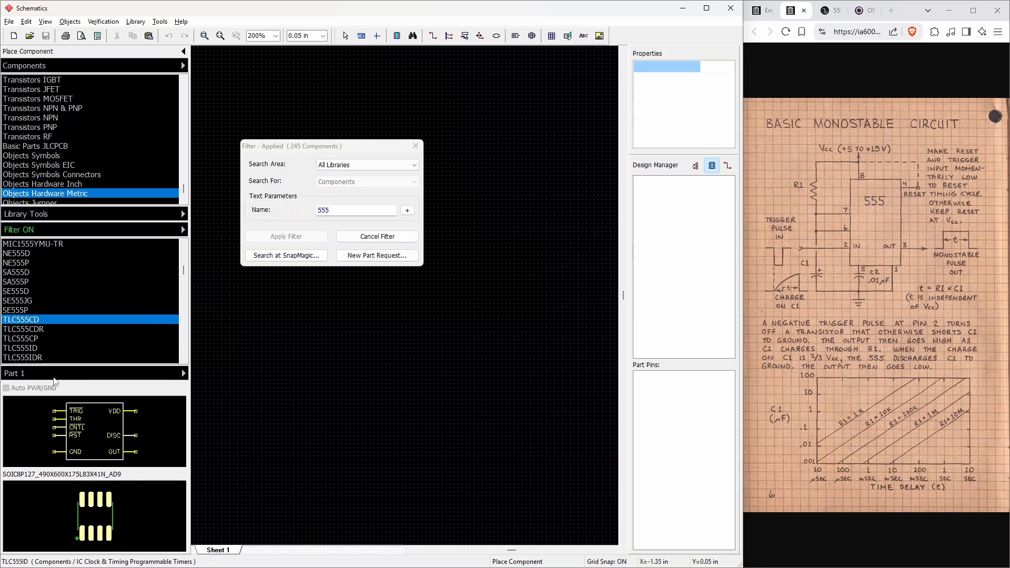
click(34, 291)
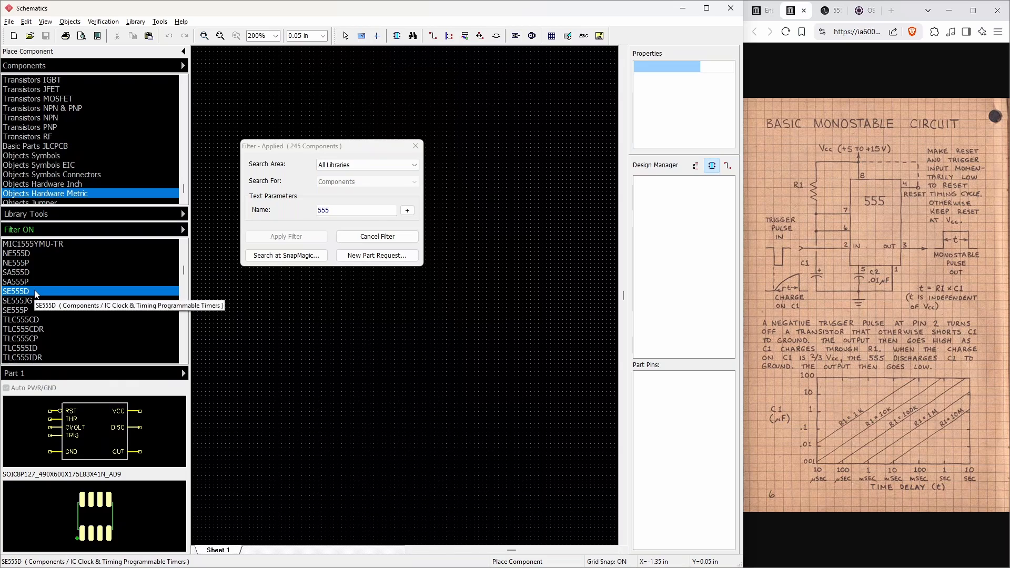
click(40, 317)
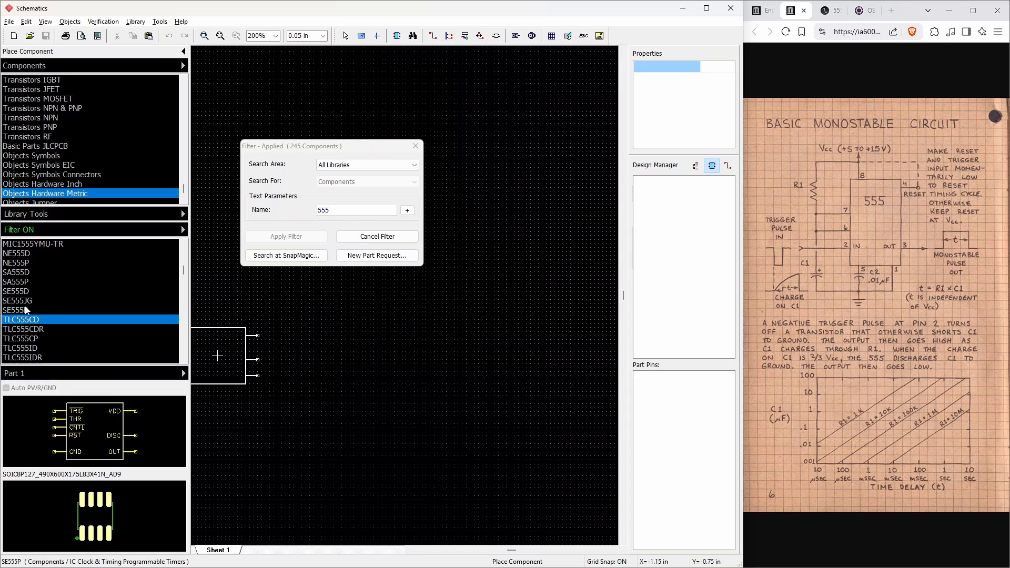
click(29, 254)
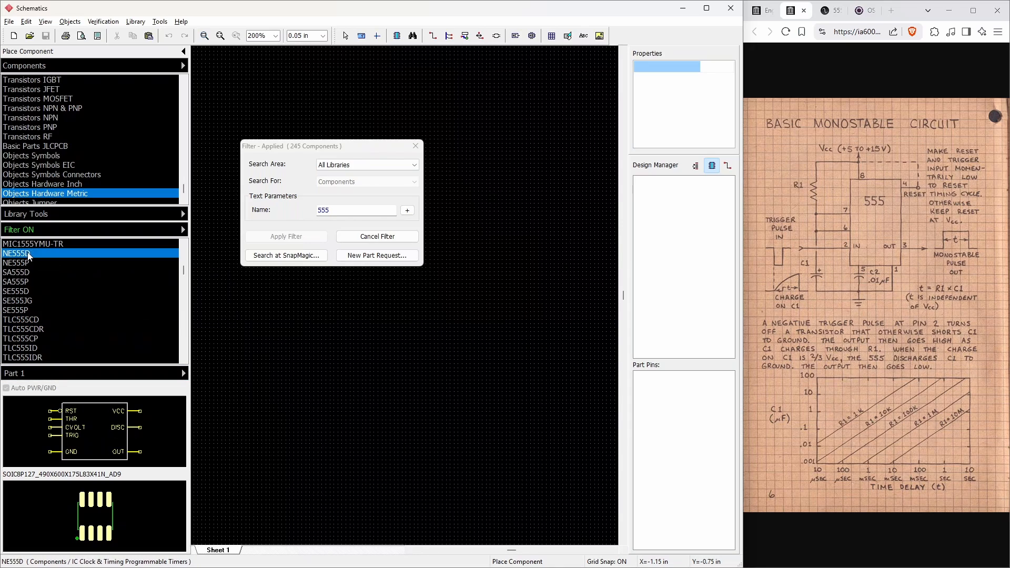
Place one NE555P timer on the schematic sheet and close the component filter
click(24, 262)
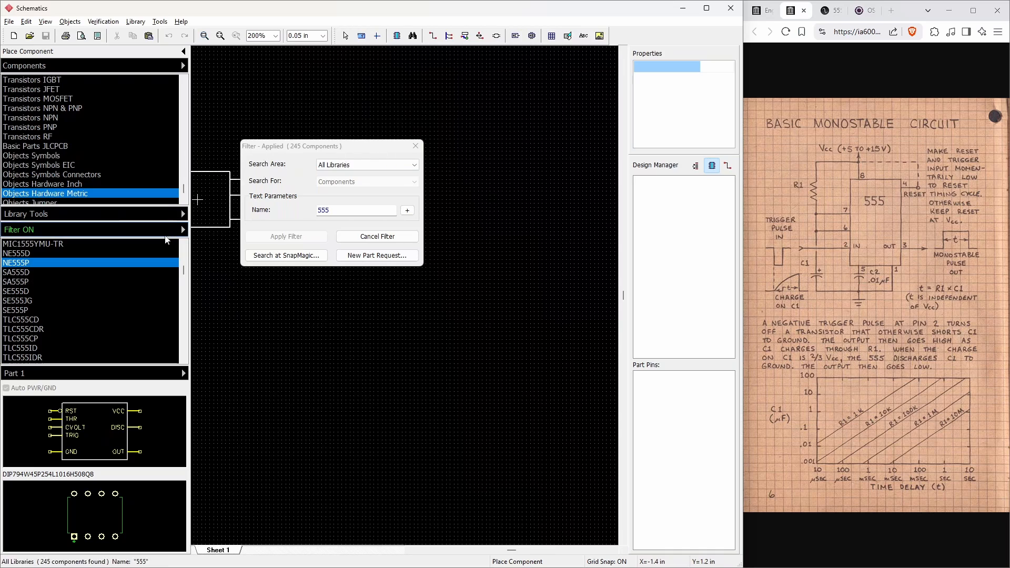
click(514, 256)
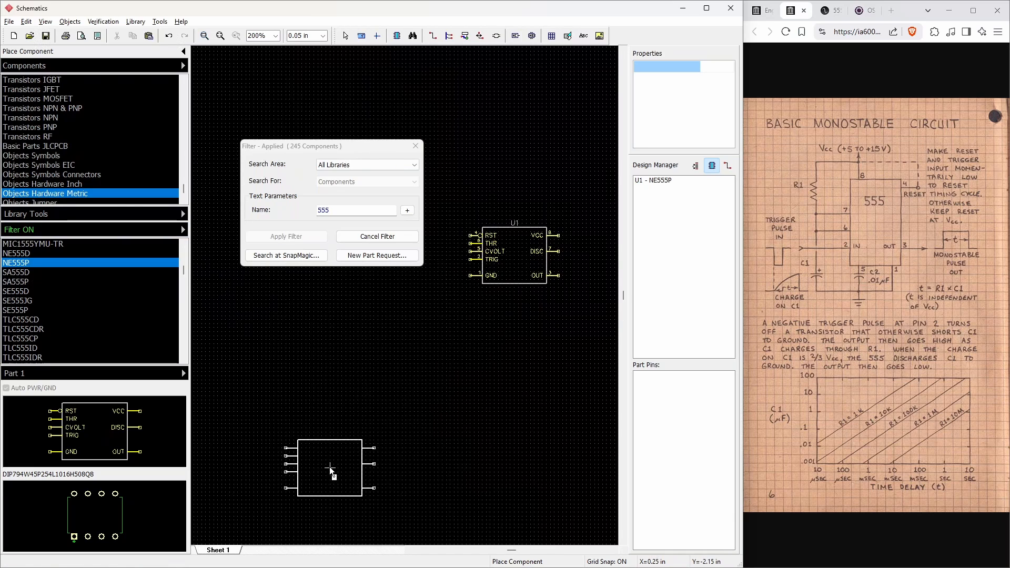
click(410, 150)
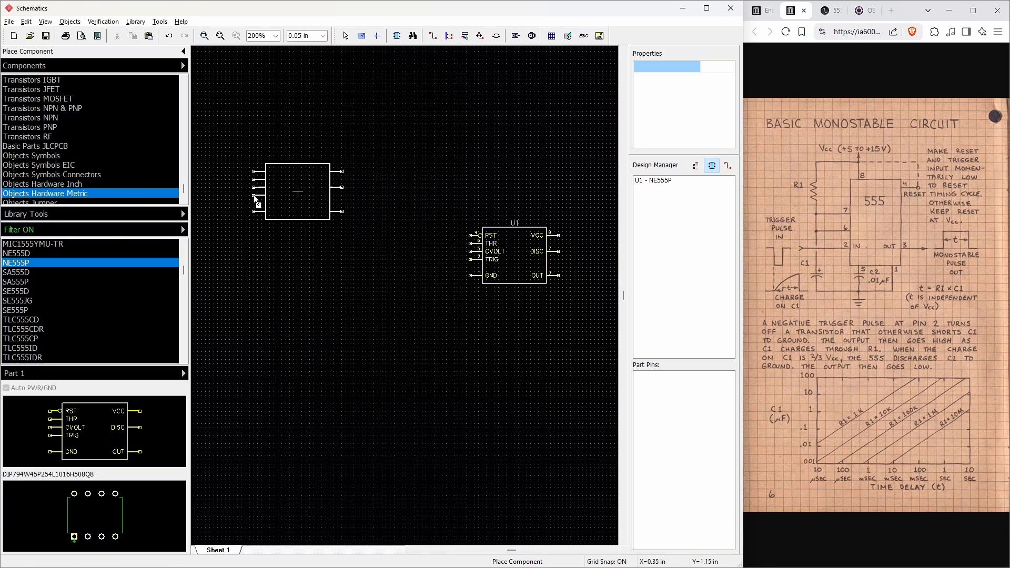
Open the General (non-IPC) library in the Components group
click(66, 70)
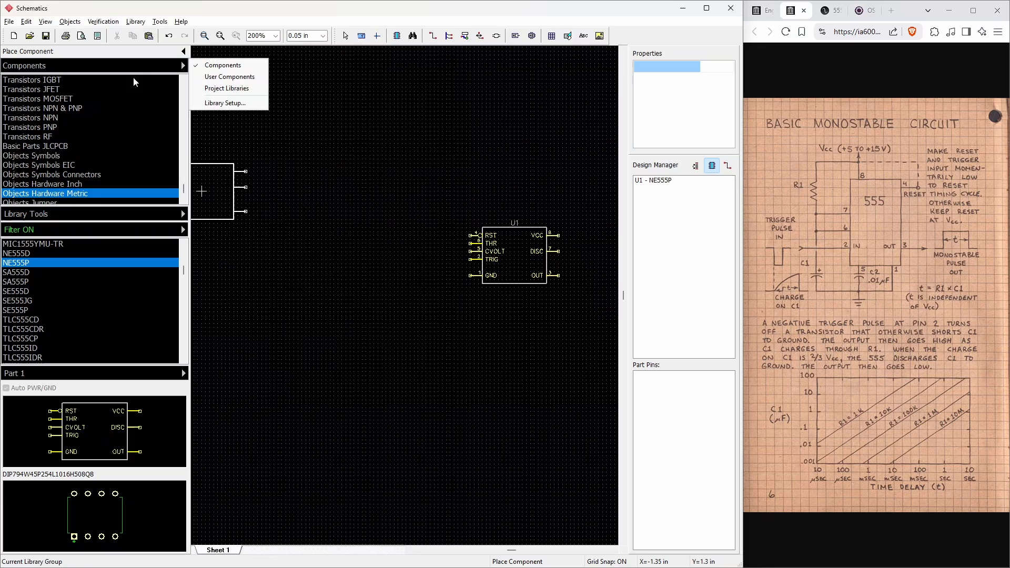
click(172, 83)
click(182, 95)
drag(184, 186, 182, 82)
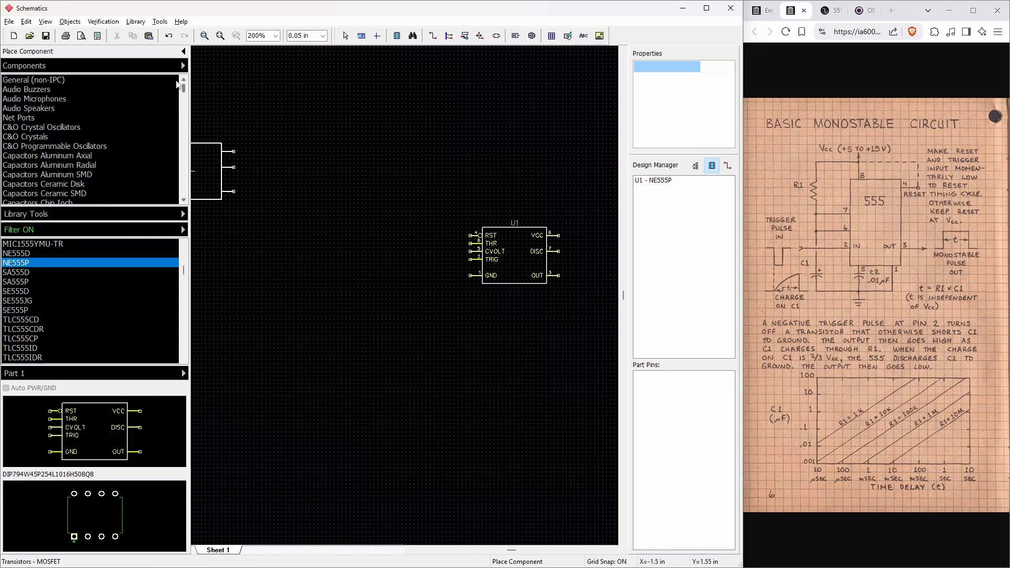
click(59, 81)
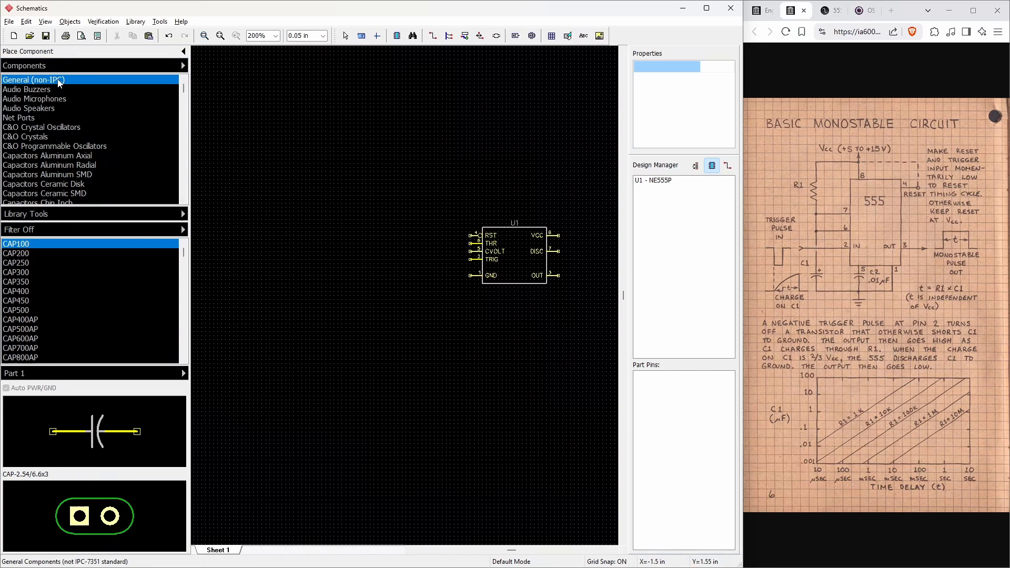
Place two CAP100 capacitors from the General library side by side below the 555 timer
click(27, 255)
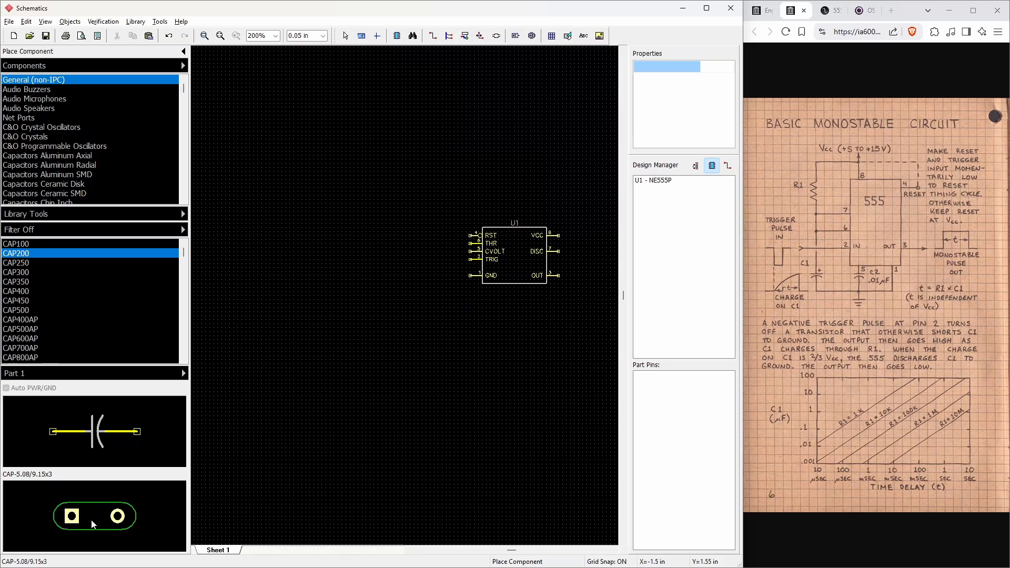
key(Up)
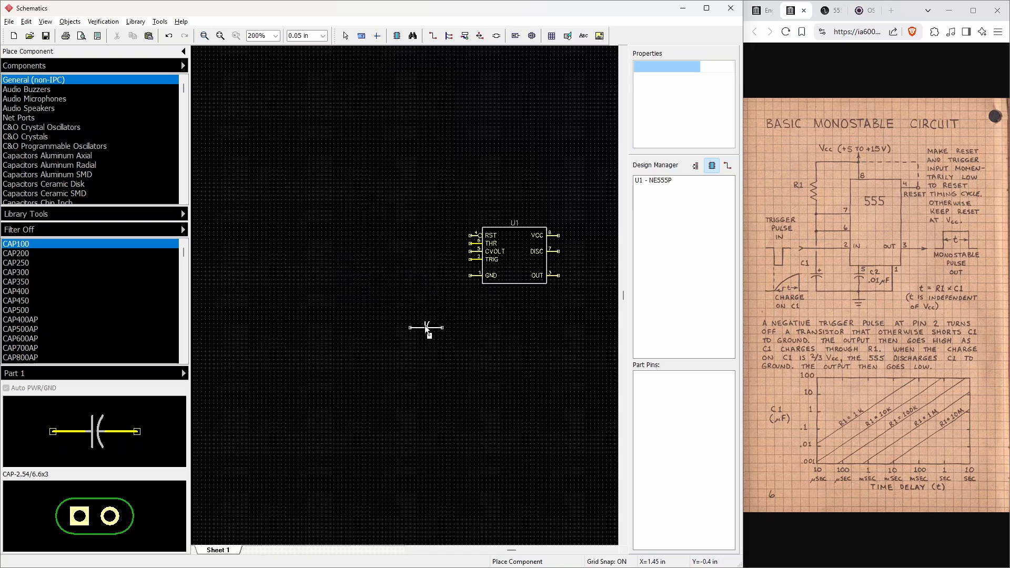
click(425, 326)
click(501, 332)
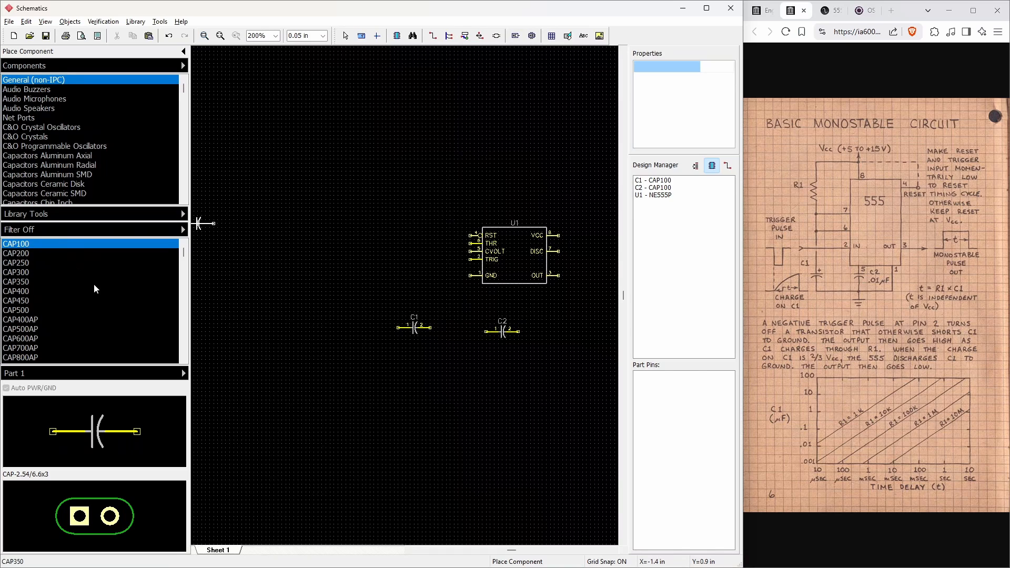
Place four RES400 resistors from the General library below the capacitors
scroll(132, 273, down, 2)
drag(184, 255, 184, 268)
scroll(93, 283, up, 2)
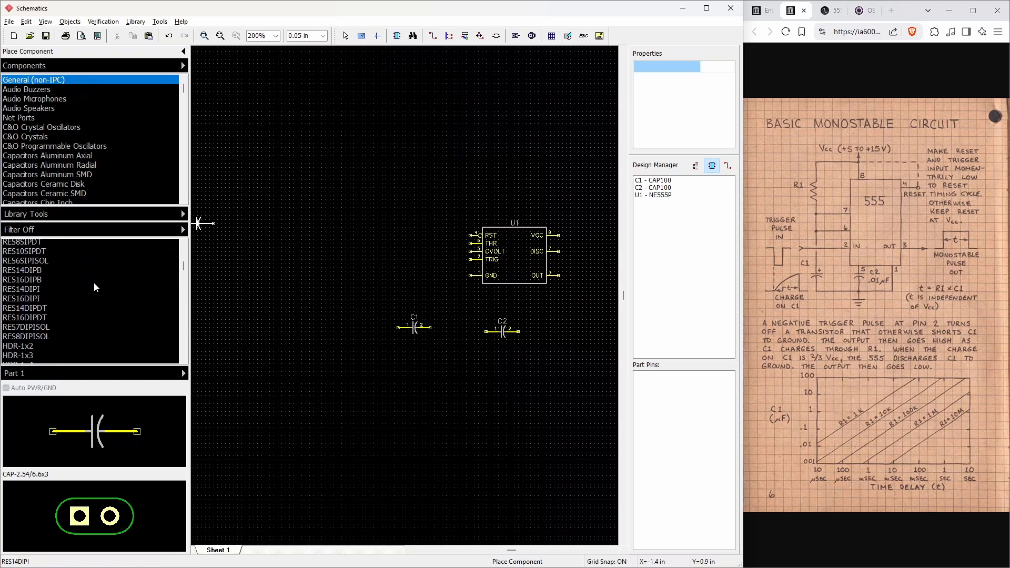
scroll(95, 282, up, 3)
click(90, 309)
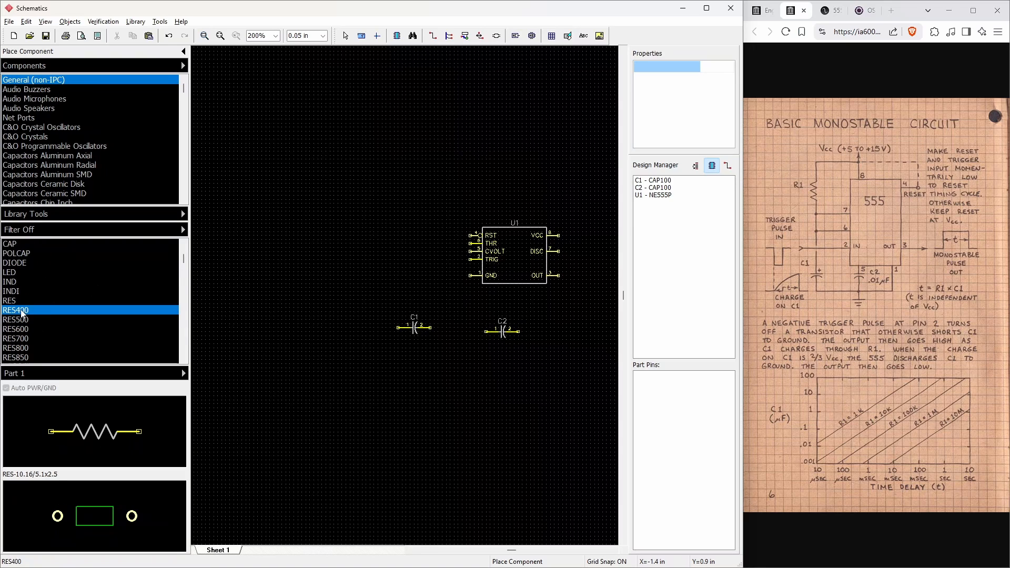
click(366, 412)
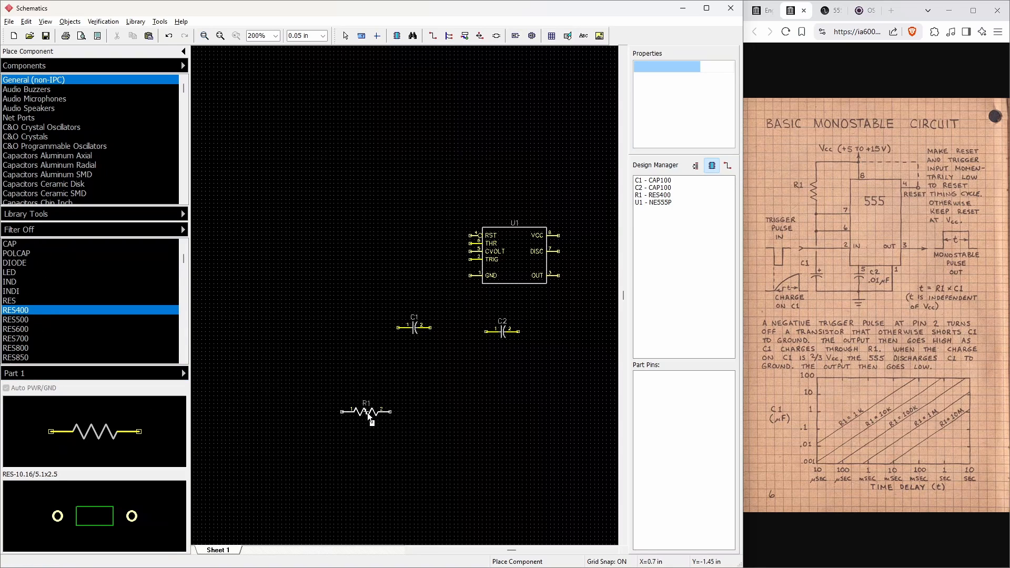
click(453, 422)
click(413, 464)
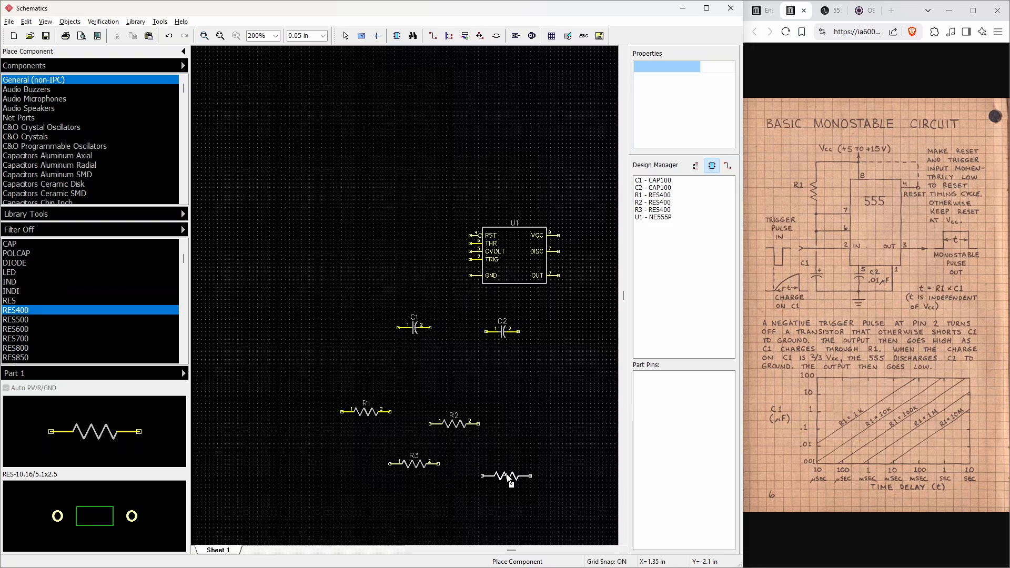
click(505, 476)
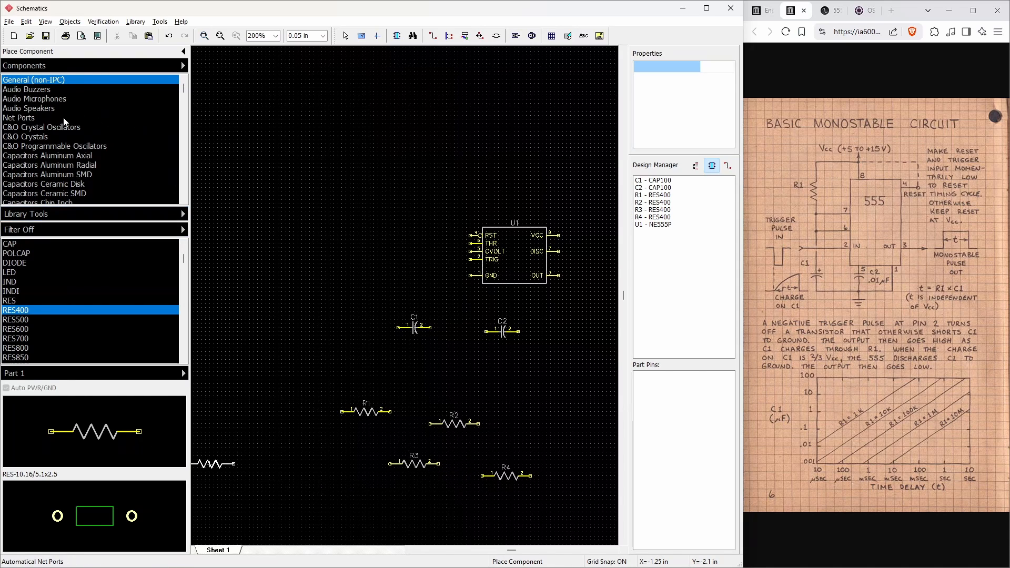
Place a VCC net port above the timer and two GND net ports at the lower left of the schematic
click(39, 118)
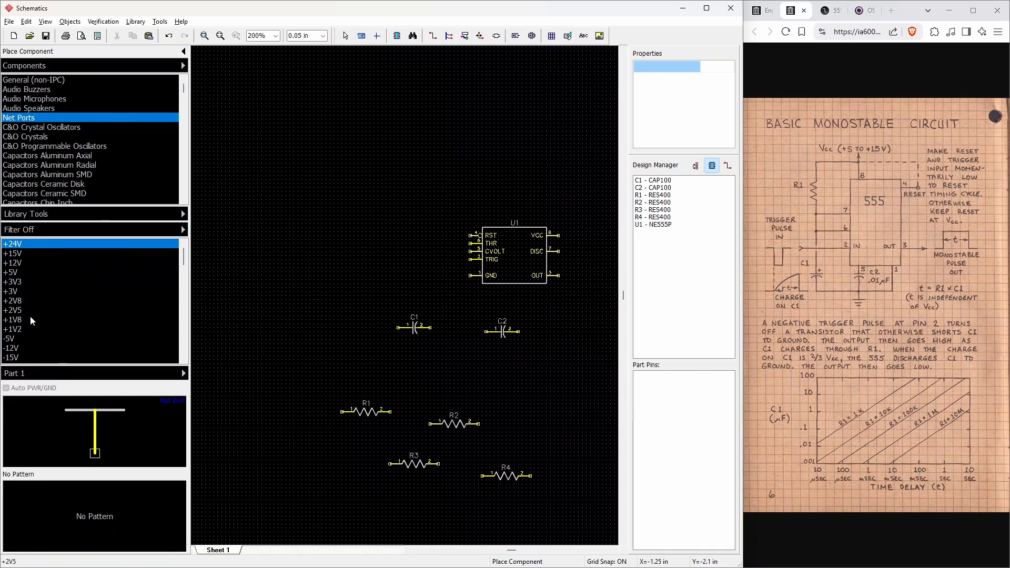
scroll(34, 323, down, 2)
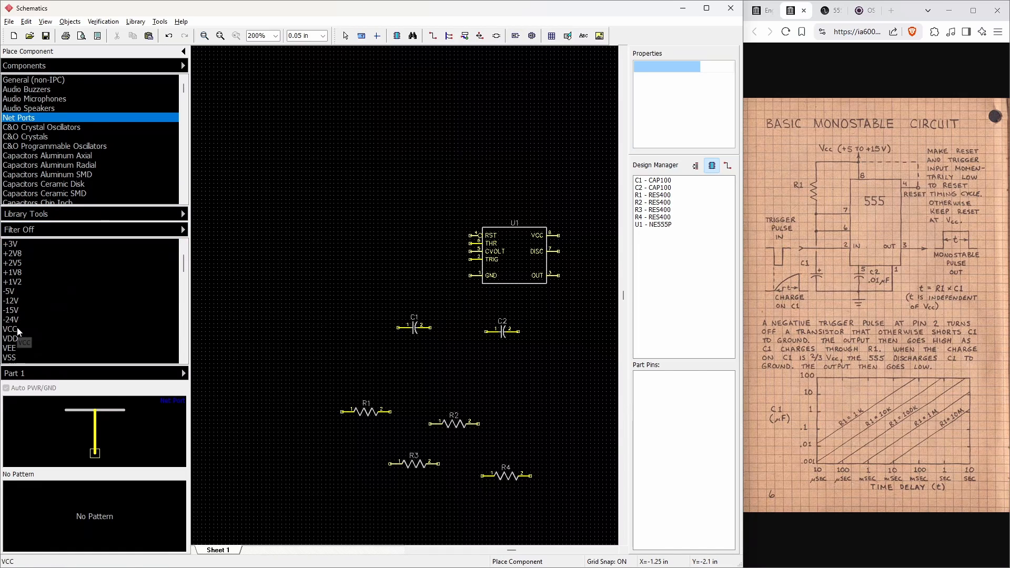
click(16, 328)
click(398, 124)
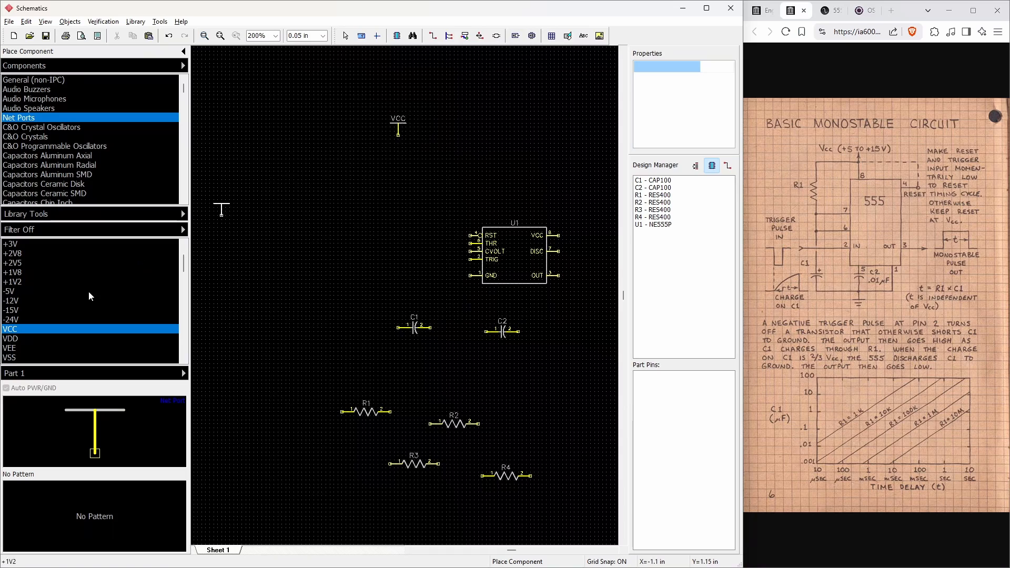
scroll(46, 347, down, 1)
click(23, 339)
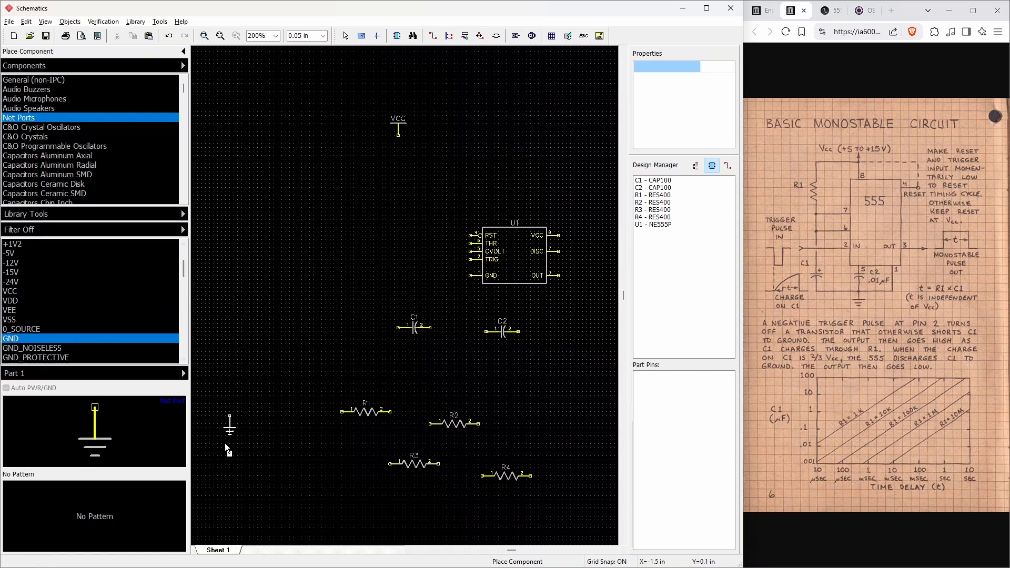
click(266, 469)
click(333, 495)
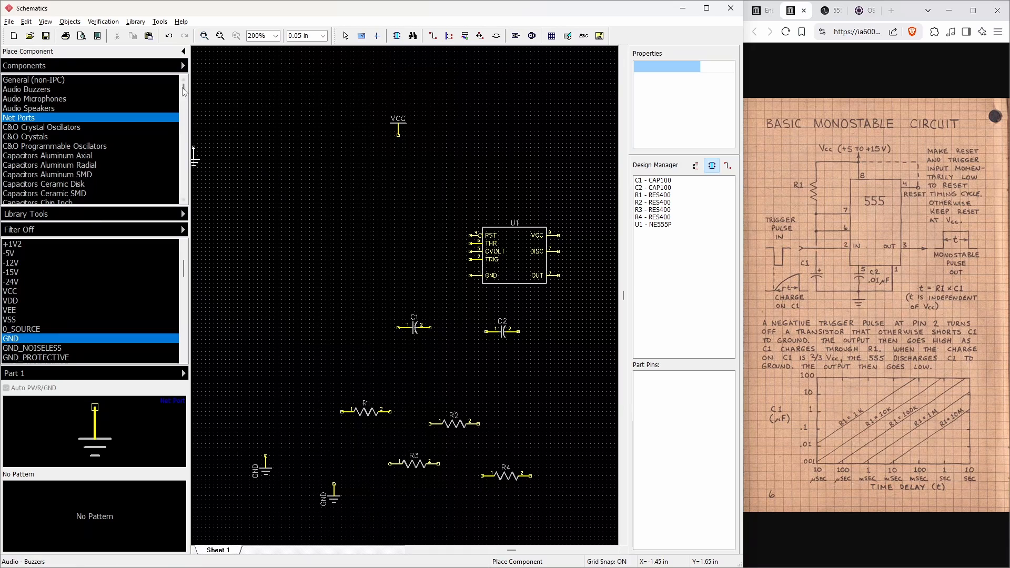
Place one B3F-1000 switch from the Switches Tactile library to the left of the timer
drag(183, 92, 204, 188)
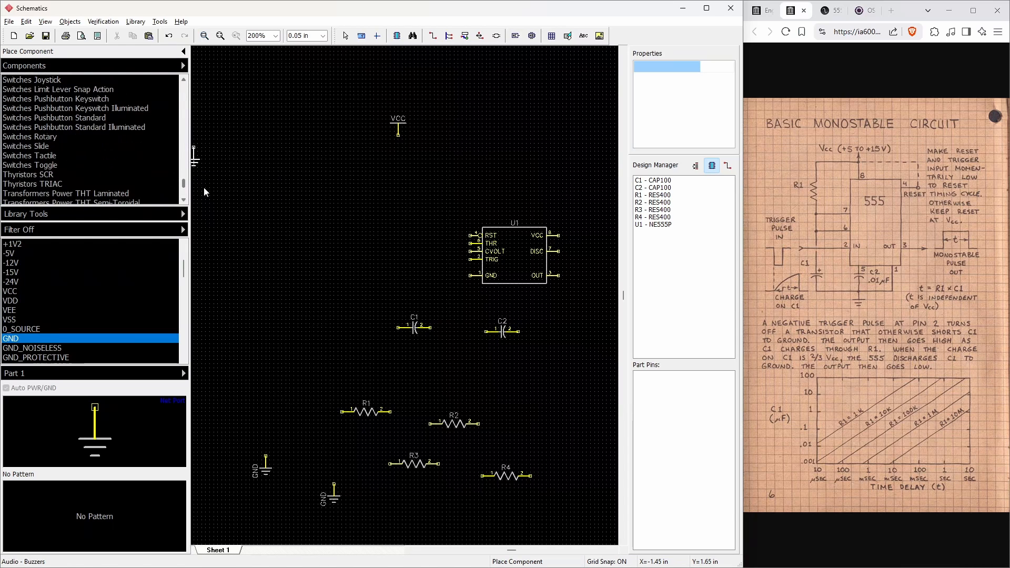
click(47, 156)
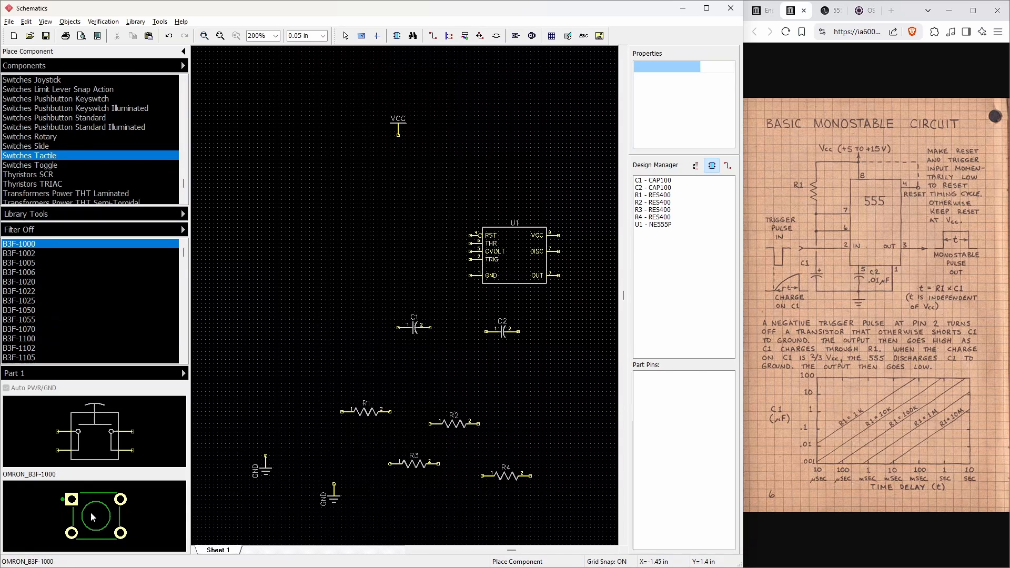
click(32, 253)
click(38, 262)
click(49, 282)
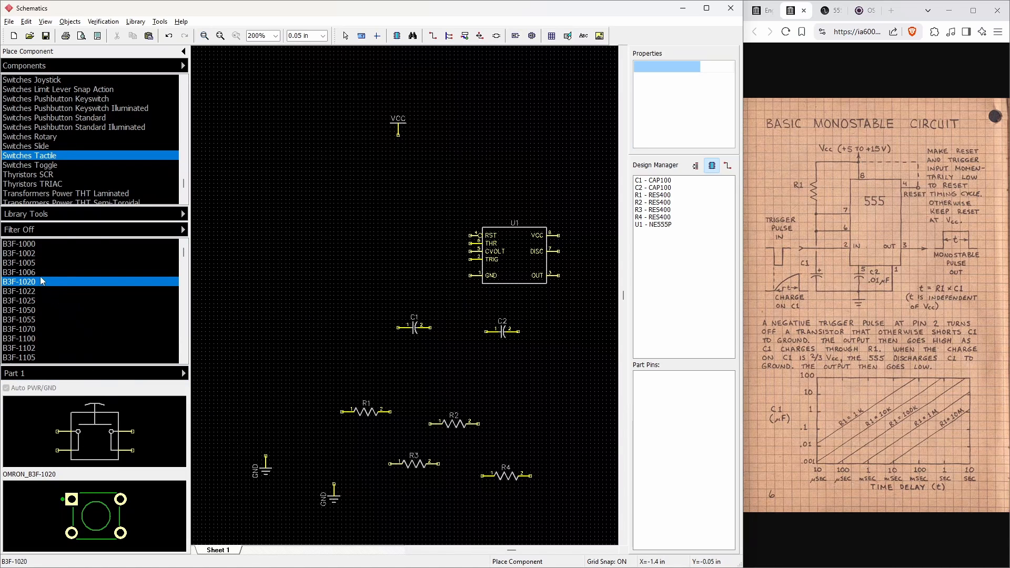
click(33, 245)
click(263, 223)
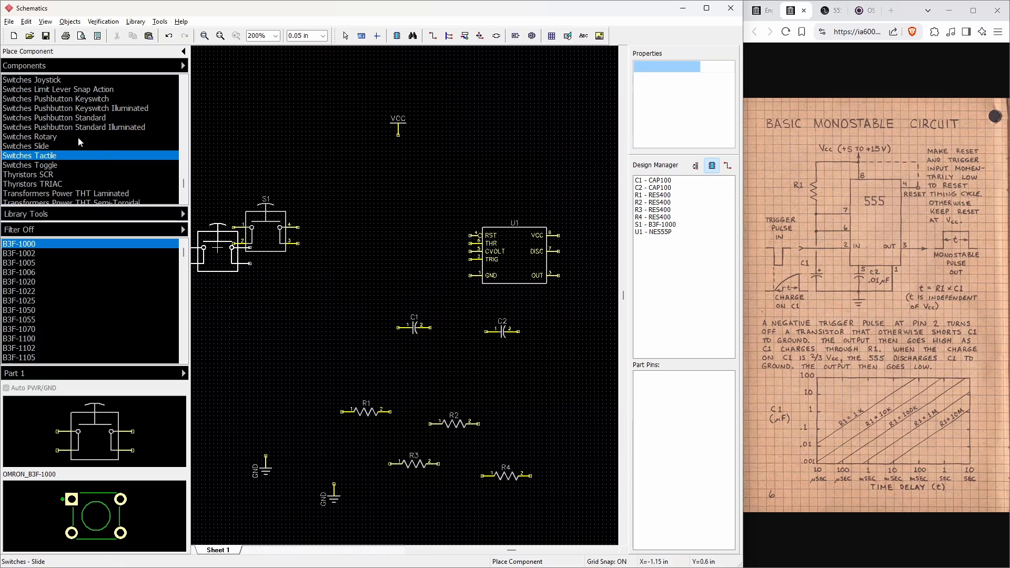
Place one LED-5mm Cilindrical Red from the Opto Emitters LED THT library below the second capacitor and end placement
click(185, 110)
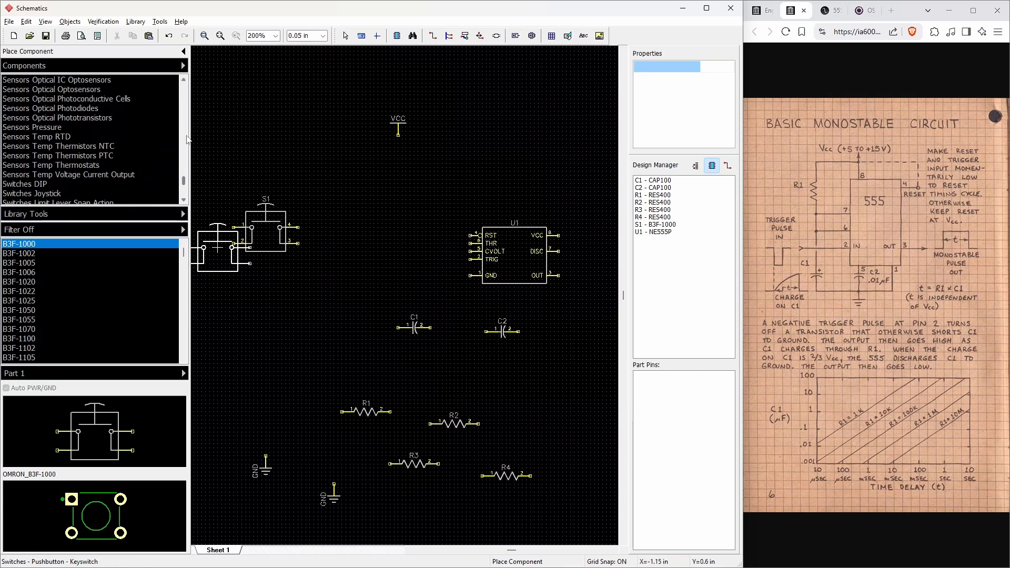
drag(183, 179, 194, 160)
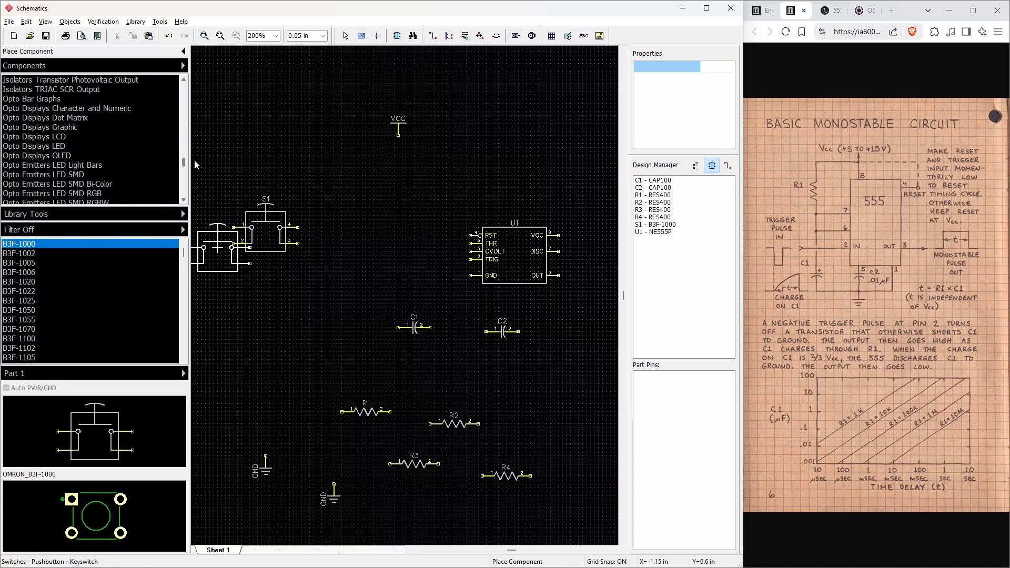
click(45, 148)
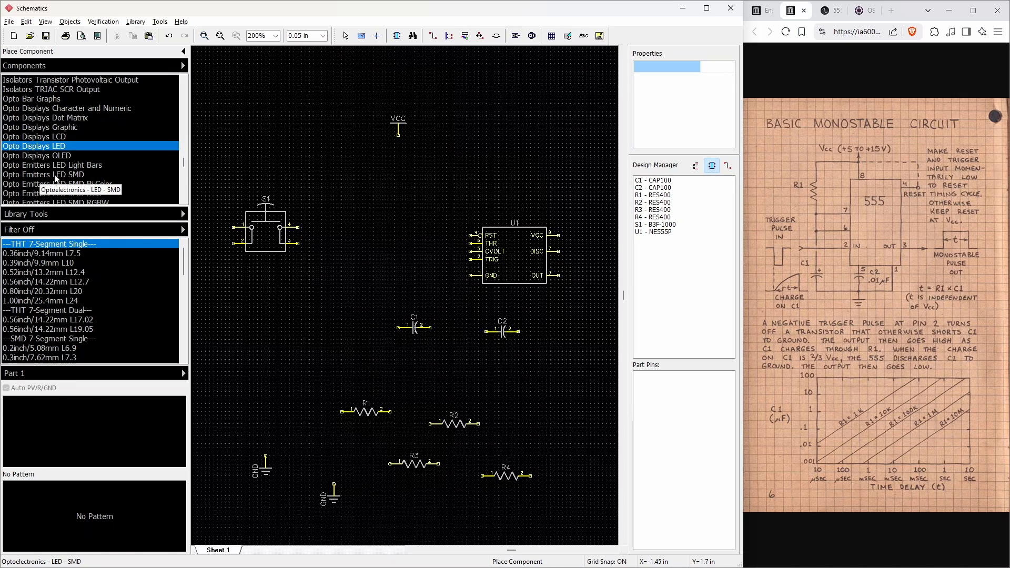
scroll(69, 183, down, 2)
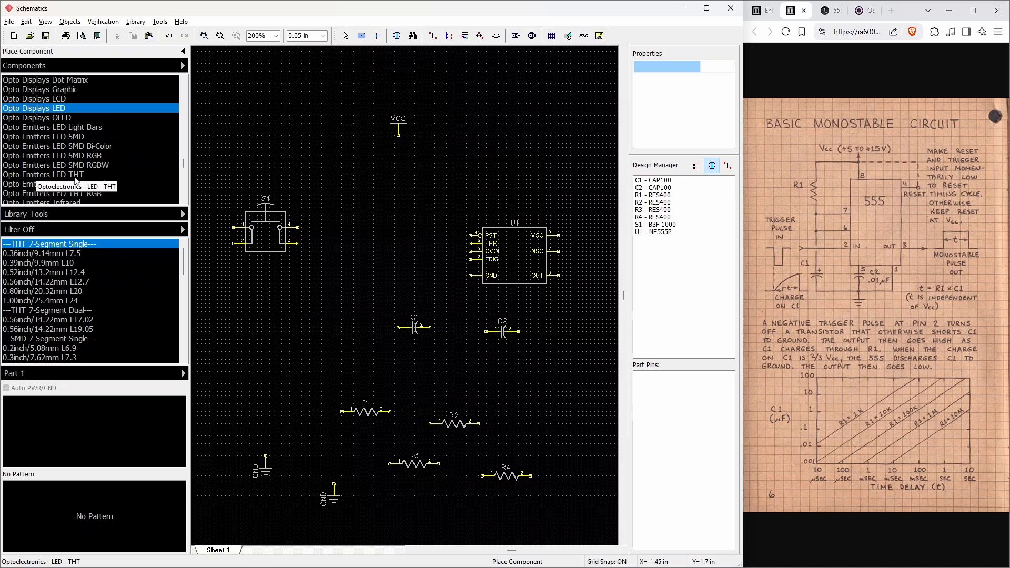
click(75, 176)
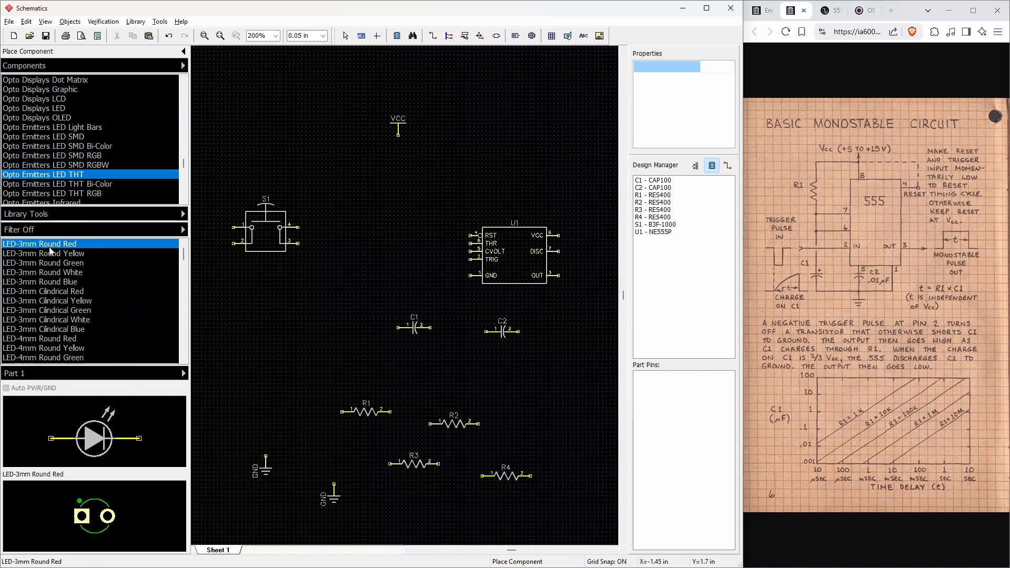
scroll(55, 315, down, 6)
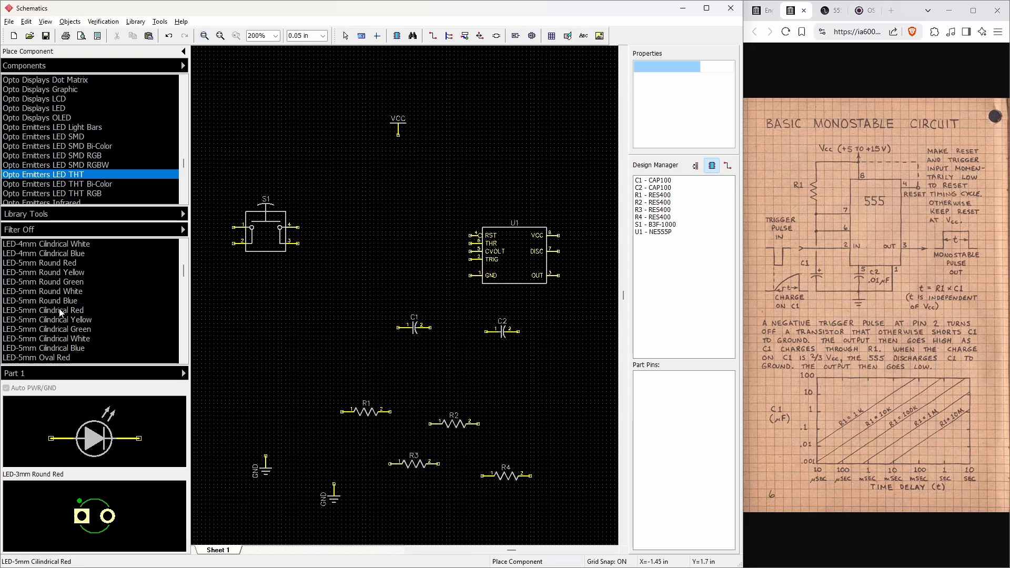
click(61, 312)
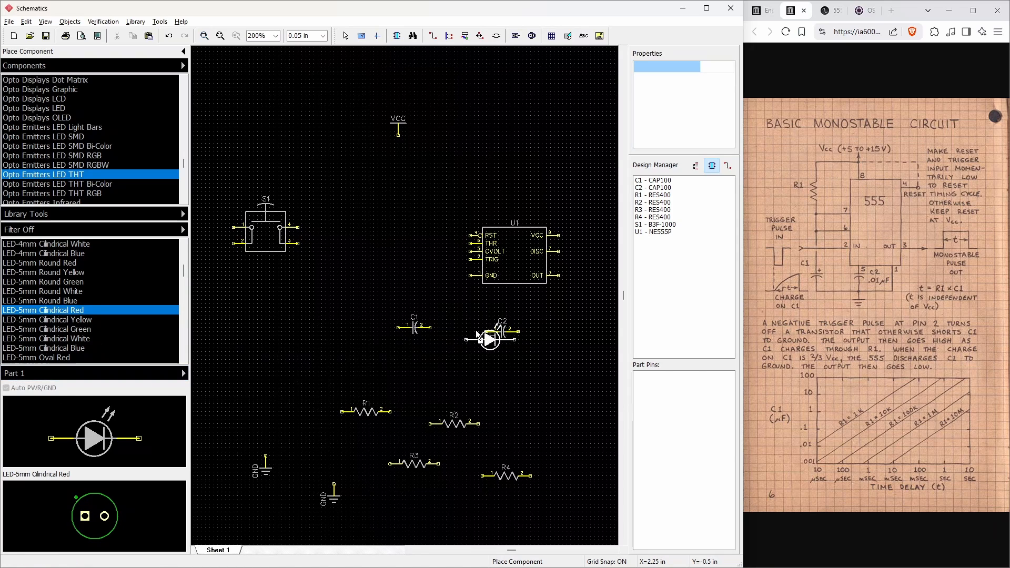
click(530, 372)
key(Escape)
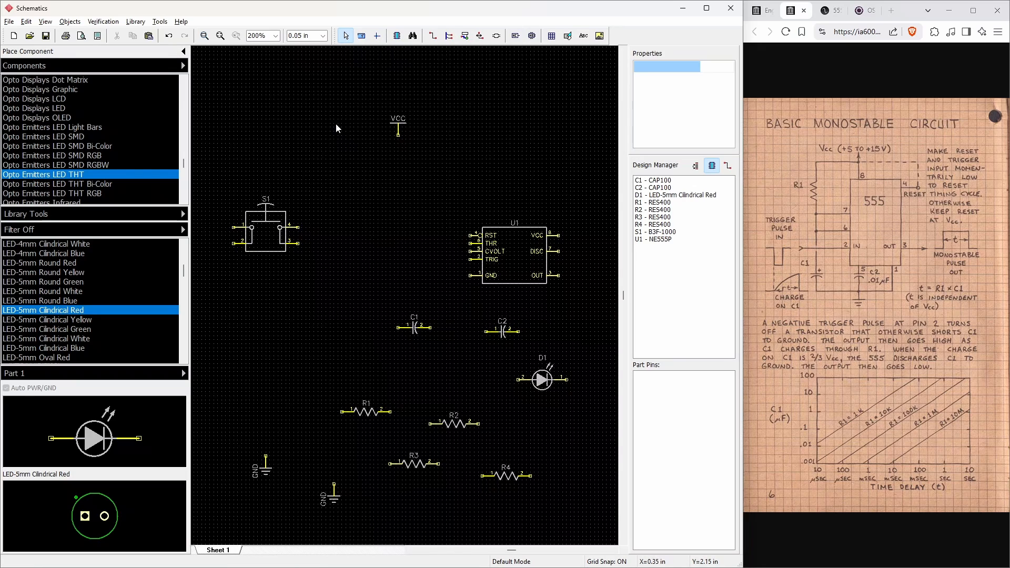
Move the 555 timer left towards the tactile switch and bring one GND port just below the timer's GND pin
drag(523, 270, 402, 251)
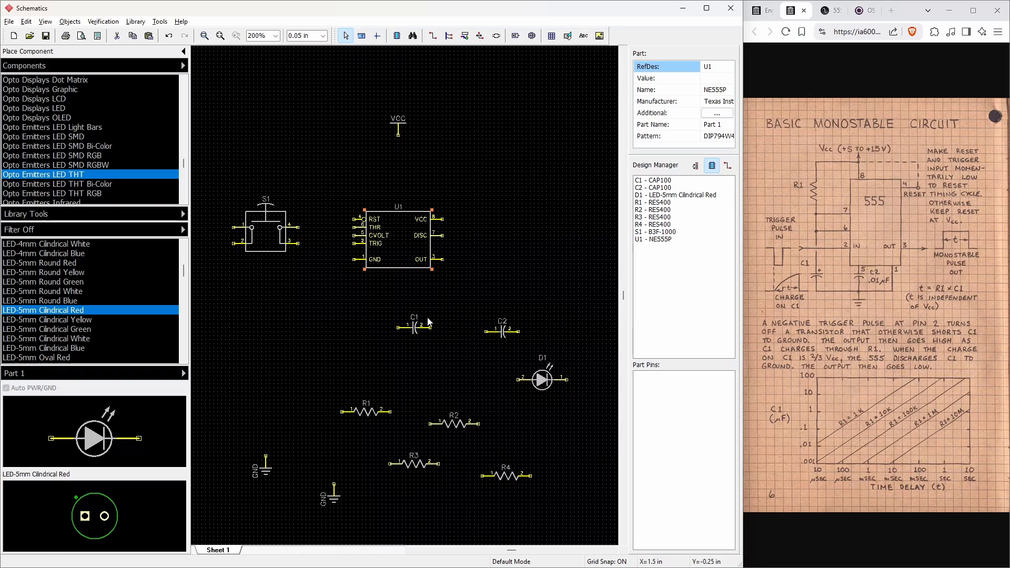
click(295, 485)
drag(272, 474, 335, 320)
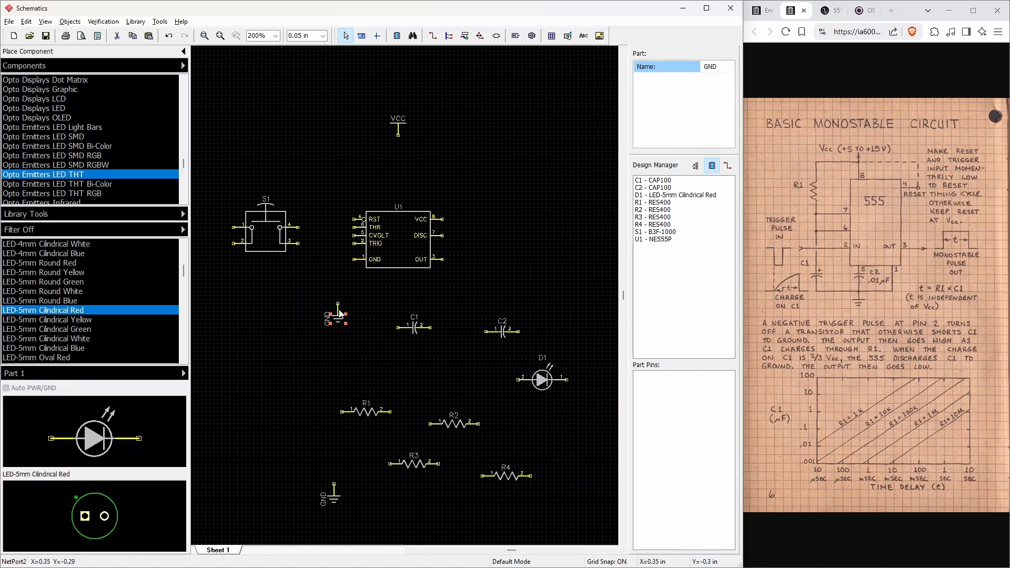
Wire the timer's GND pin to the GND port below it
click(433, 36)
click(433, 36)
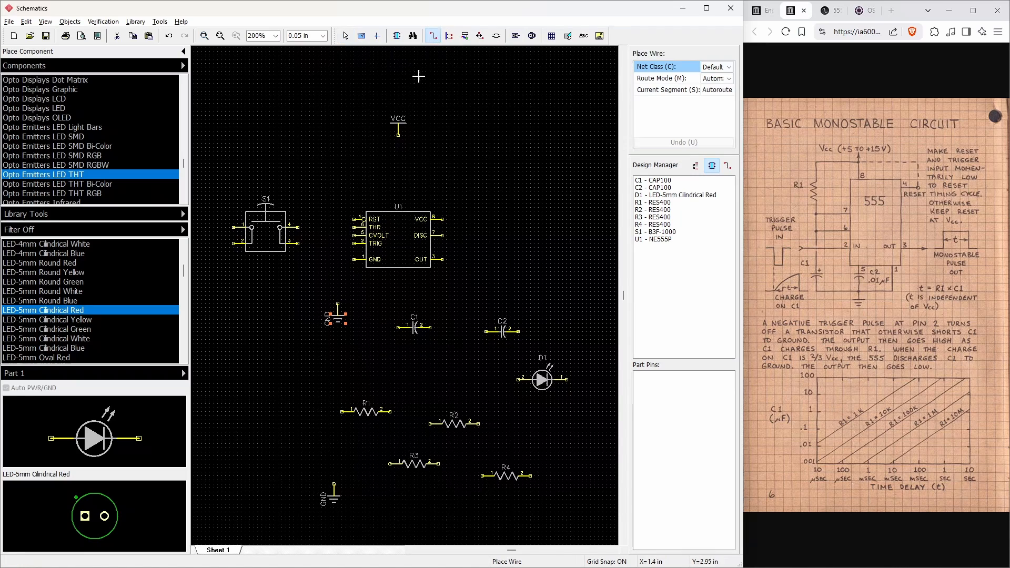
click(355, 259)
click(338, 314)
key(Escape)
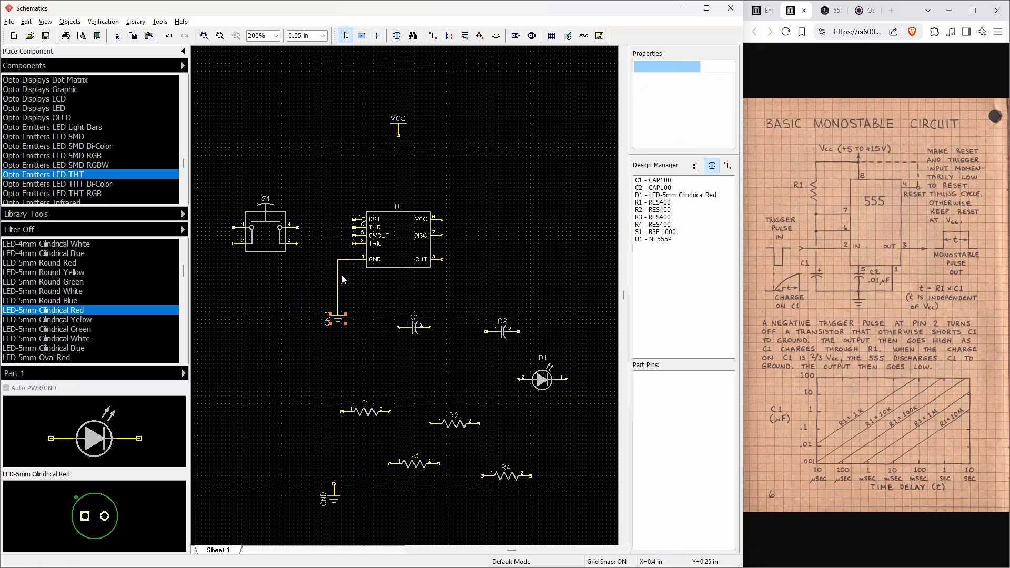
Rename the net of the wire between the timer's GND pin and the ground port to GND, then leave wire editing
click(338, 274)
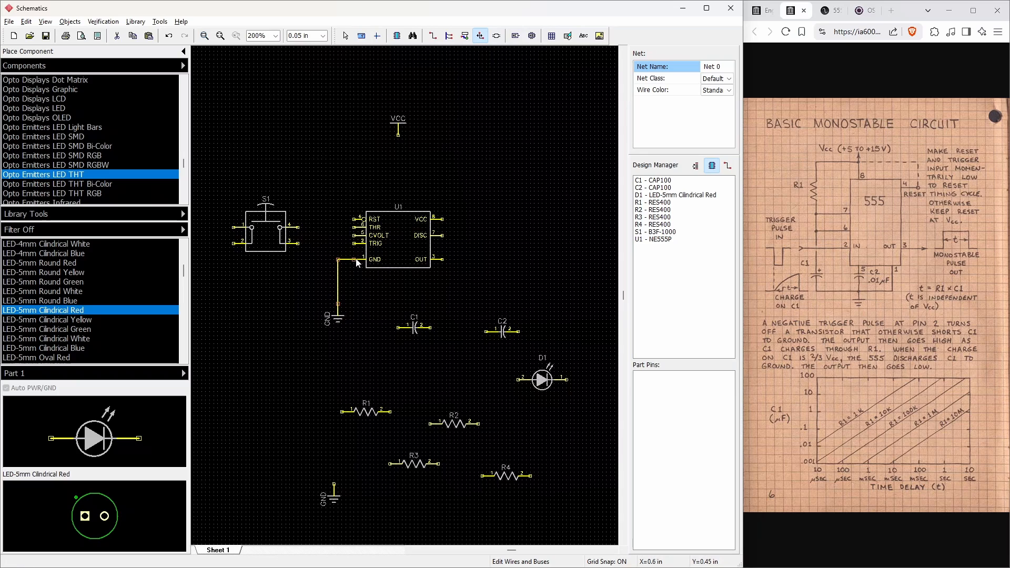
click(717, 67)
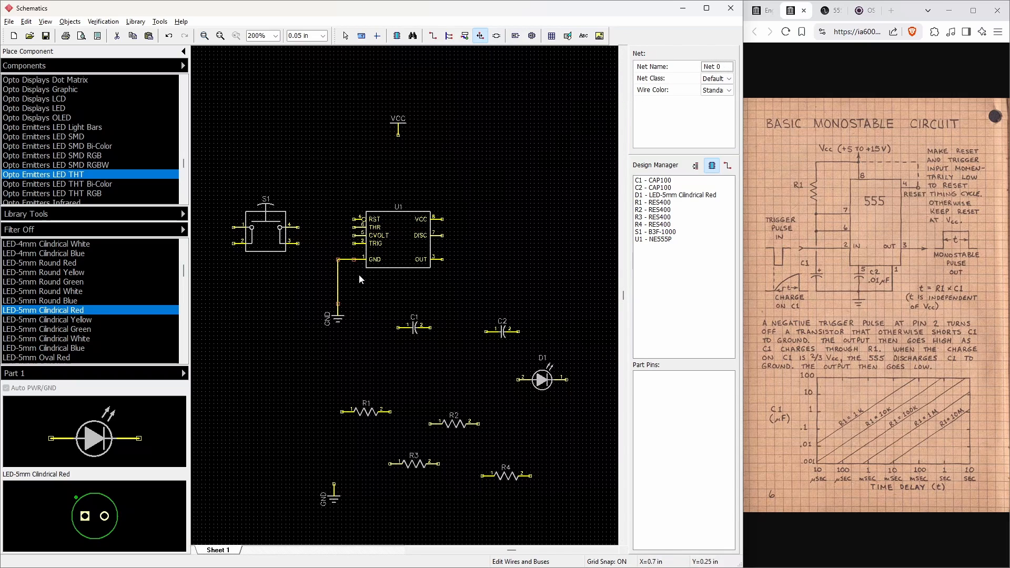
click(725, 66)
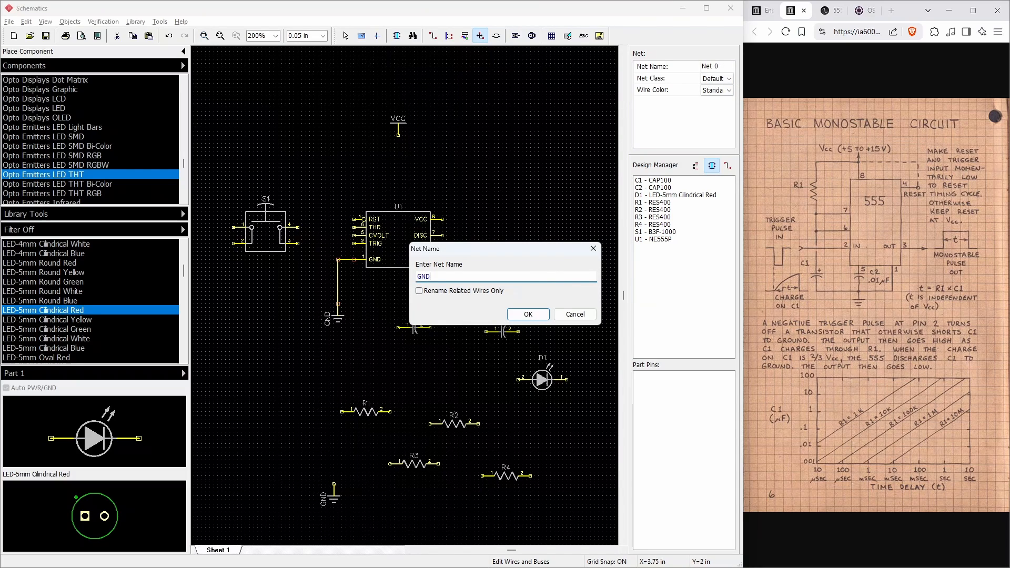
click(541, 314)
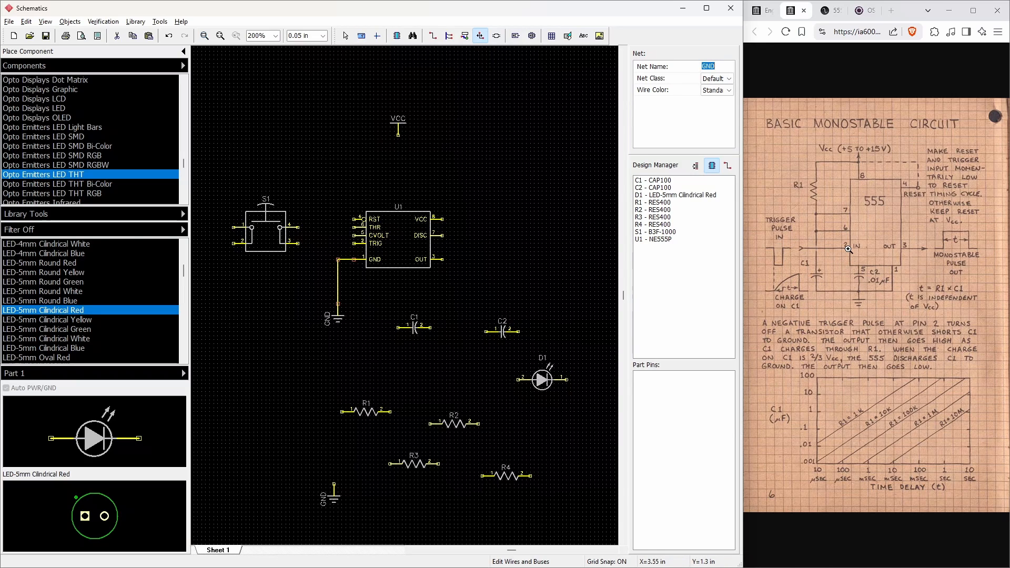
click(270, 223)
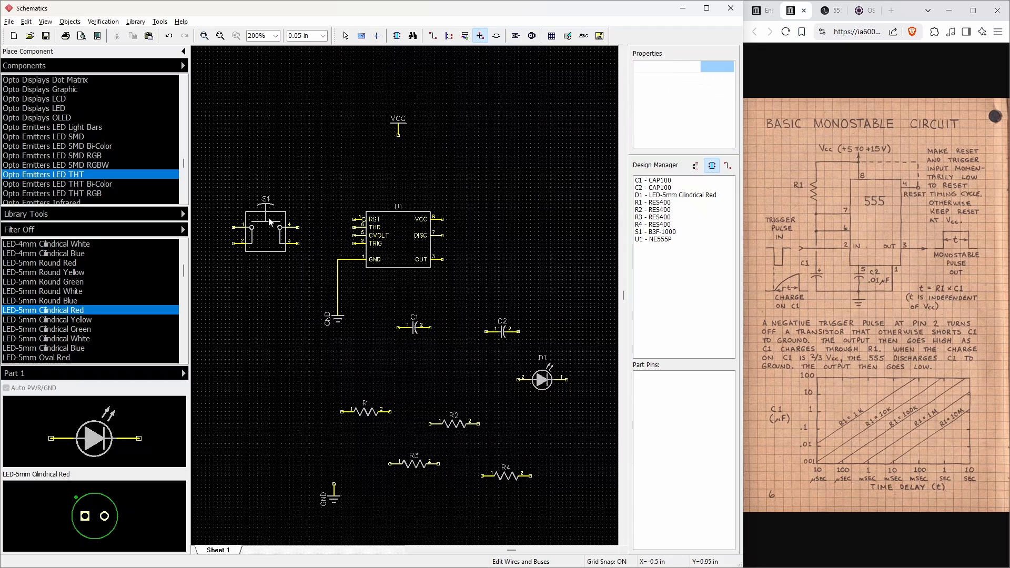
right_click(262, 241)
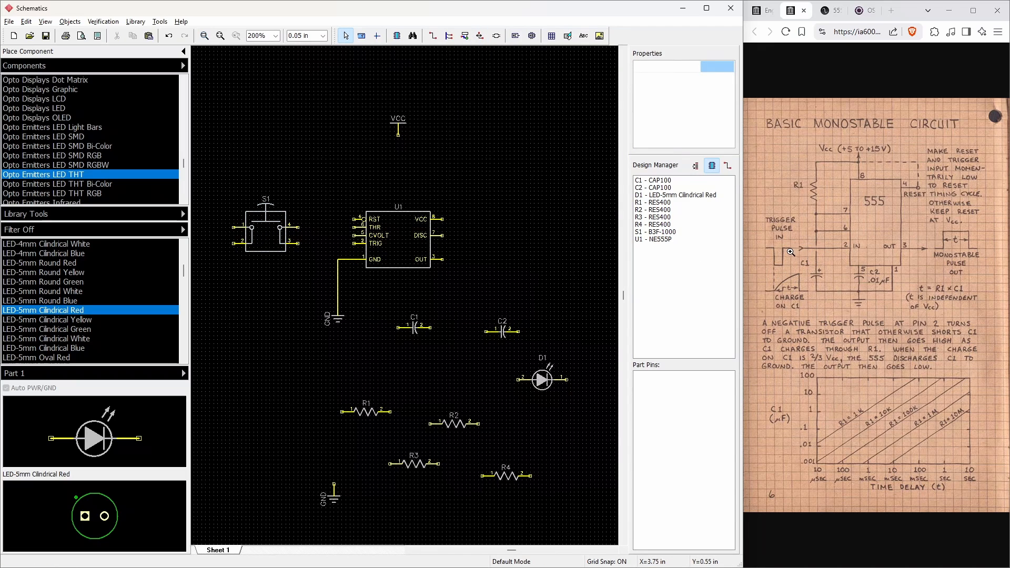
Shift the tactile switch slightly right and wire the timer's TRIG pin to the switch's pin 3
mouse_move(278, 228)
mouse_down()
mouse_move(278, 220)
mouse_move(283, 228)
mouse_up()
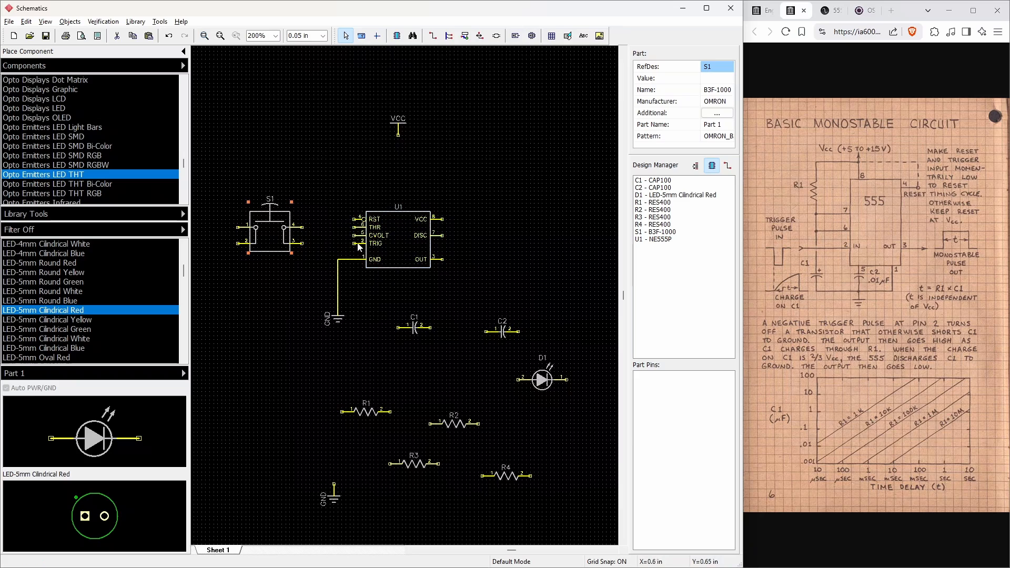
click(432, 35)
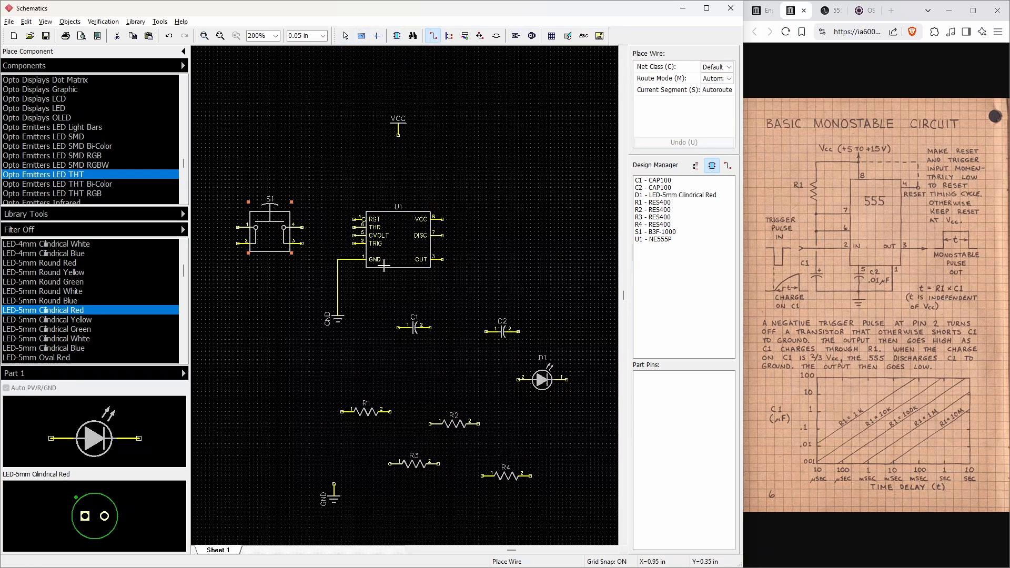
click(353, 245)
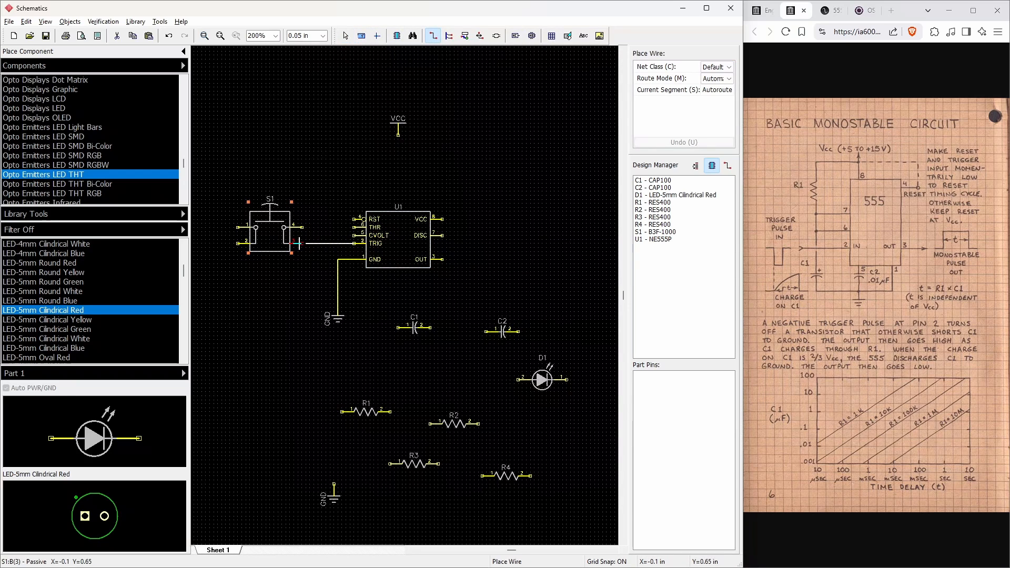
click(299, 243)
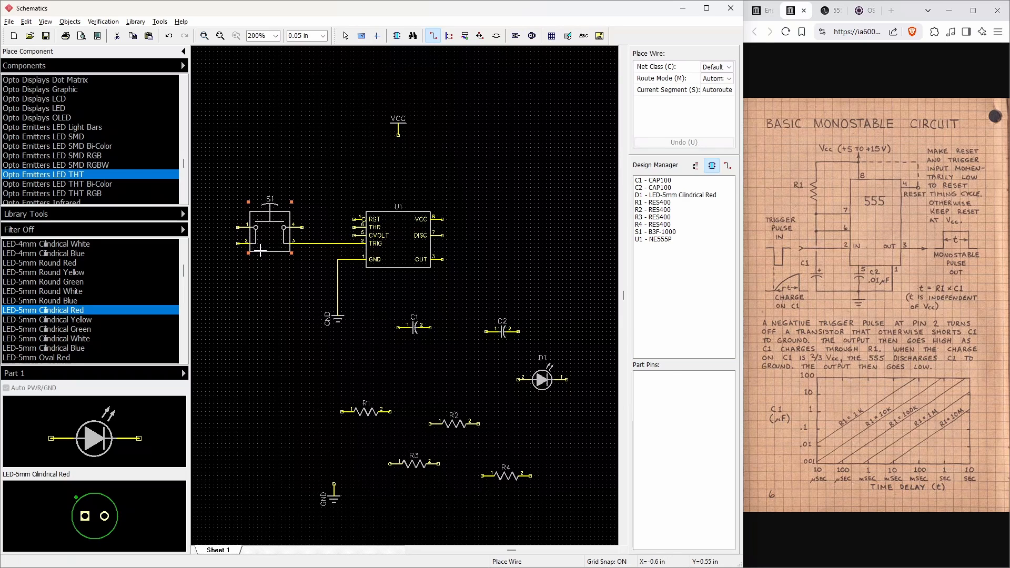
key(Escape)
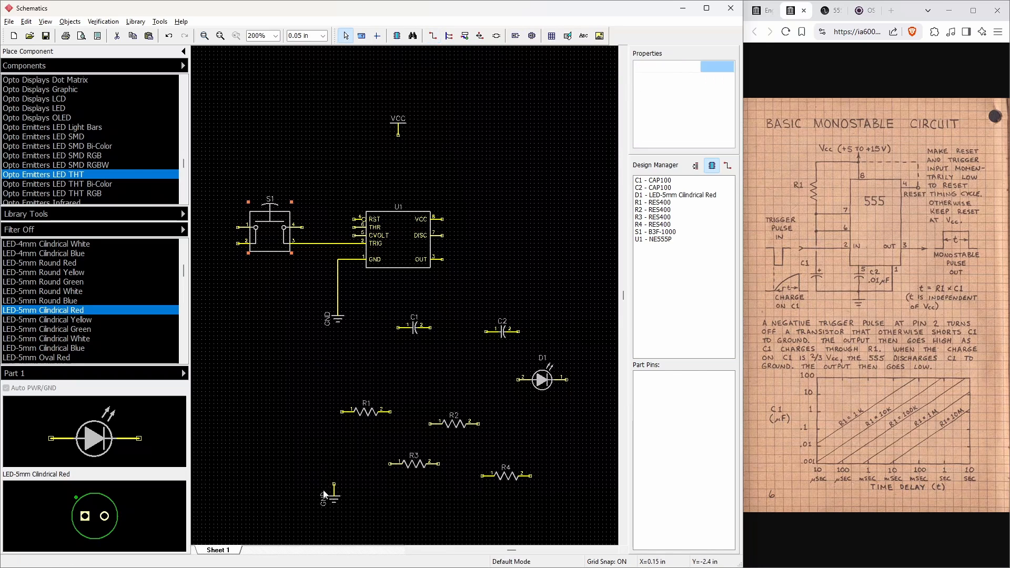
Nudge the spare GND port up and right, and wire the switch's pin 2 around below it to the timer's ground wire
drag(325, 494, 328, 487)
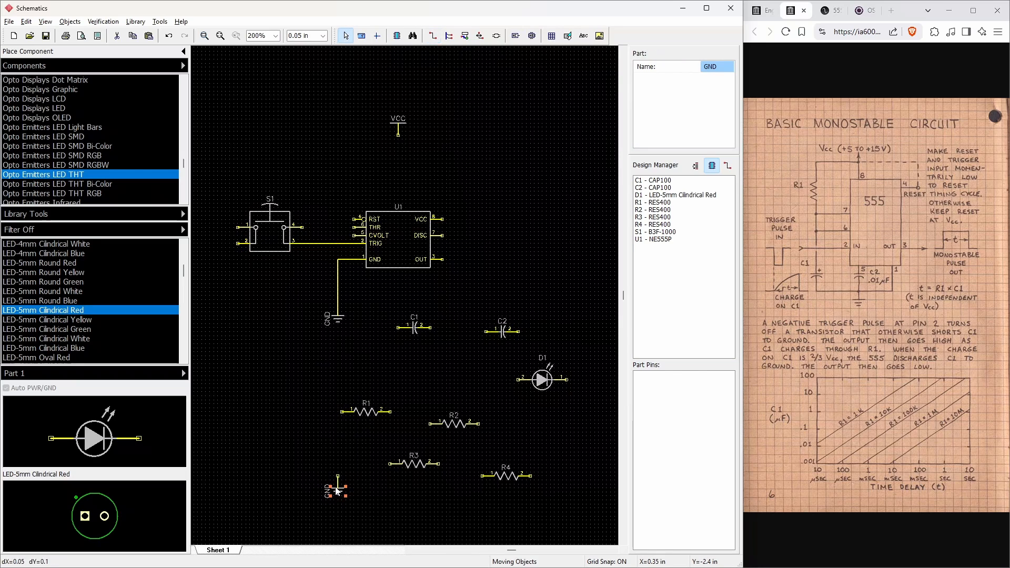
click(432, 35)
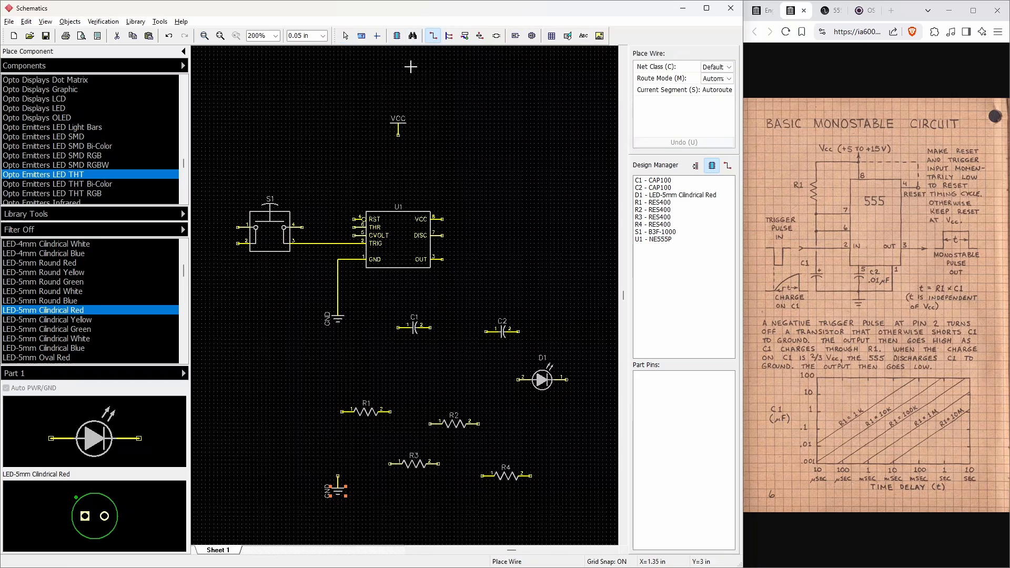
click(235, 243)
click(218, 279)
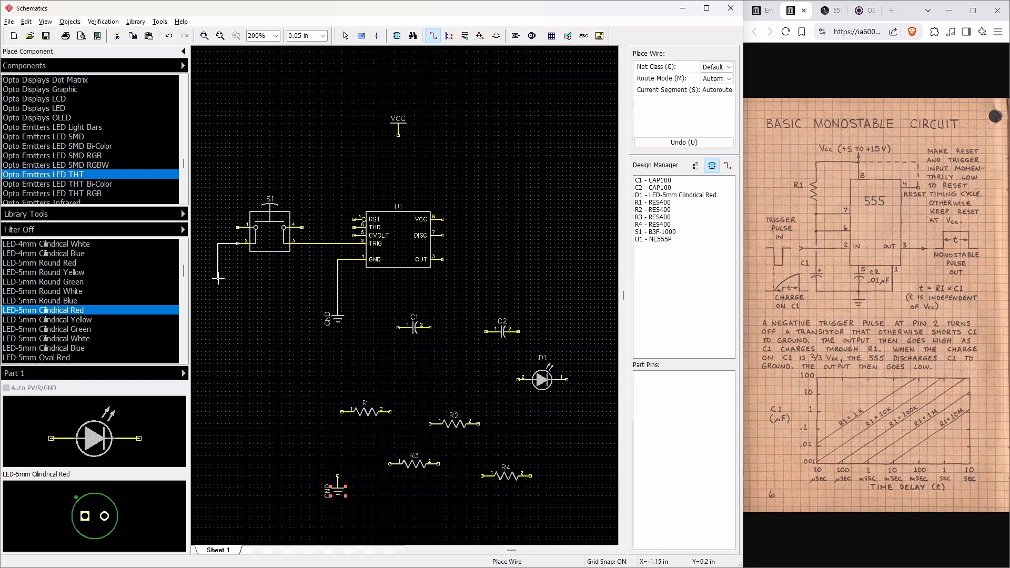
click(338, 287)
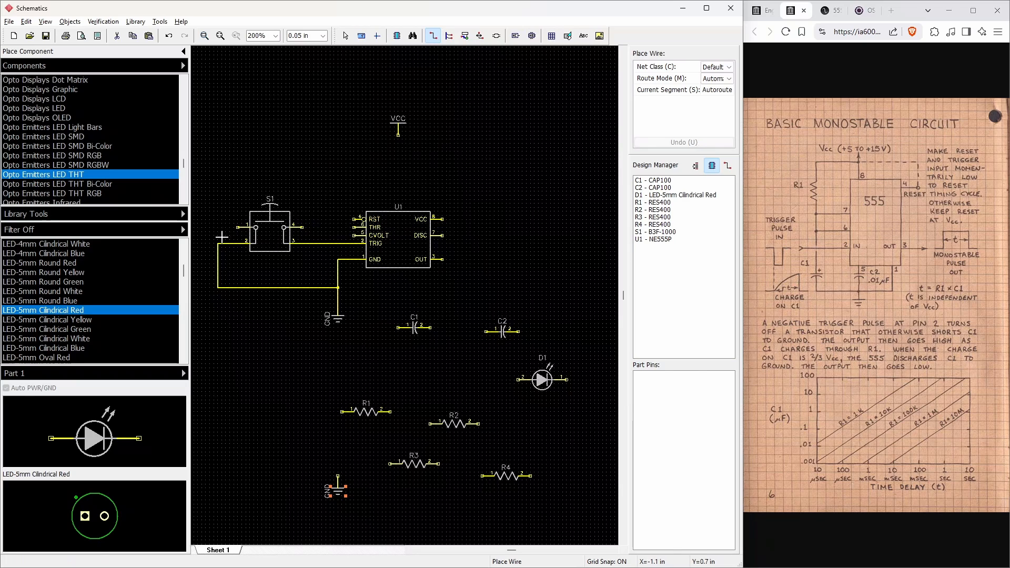
key(Escape)
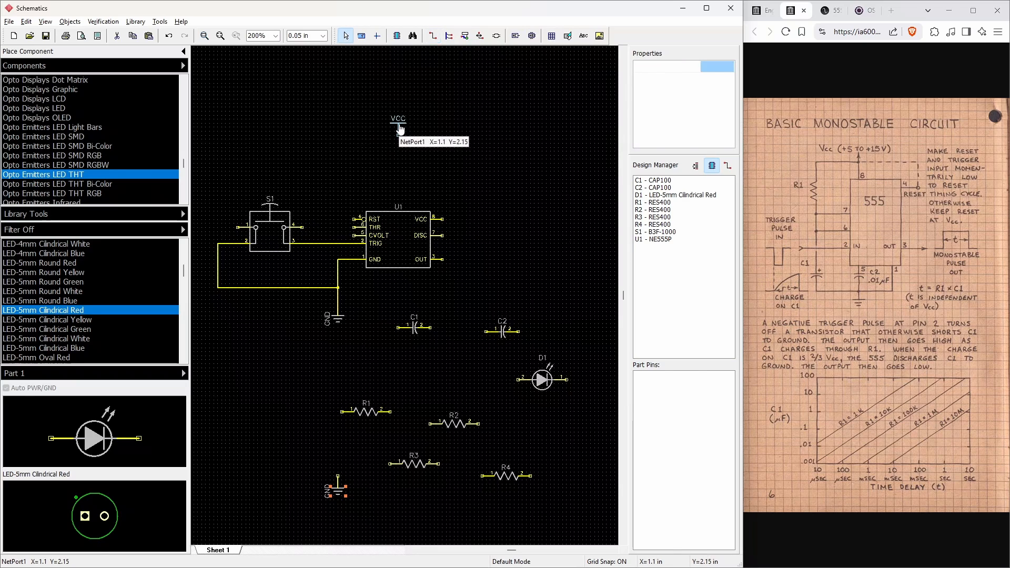
Move the VCC port up and right above the timer and place a second VCC port above and left of the switch
drag(398, 134, 434, 117)
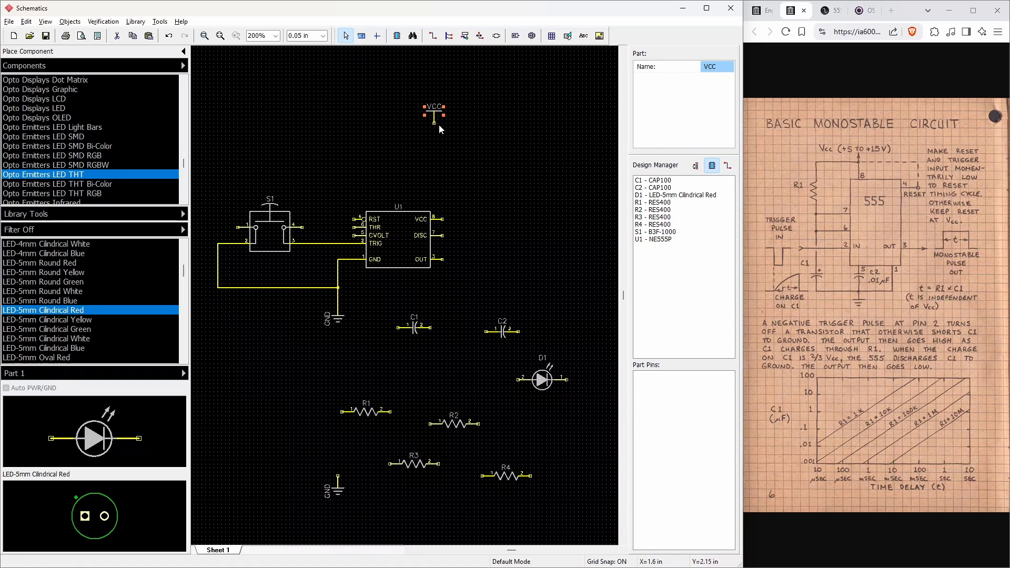
drag(437, 123, 218, 160)
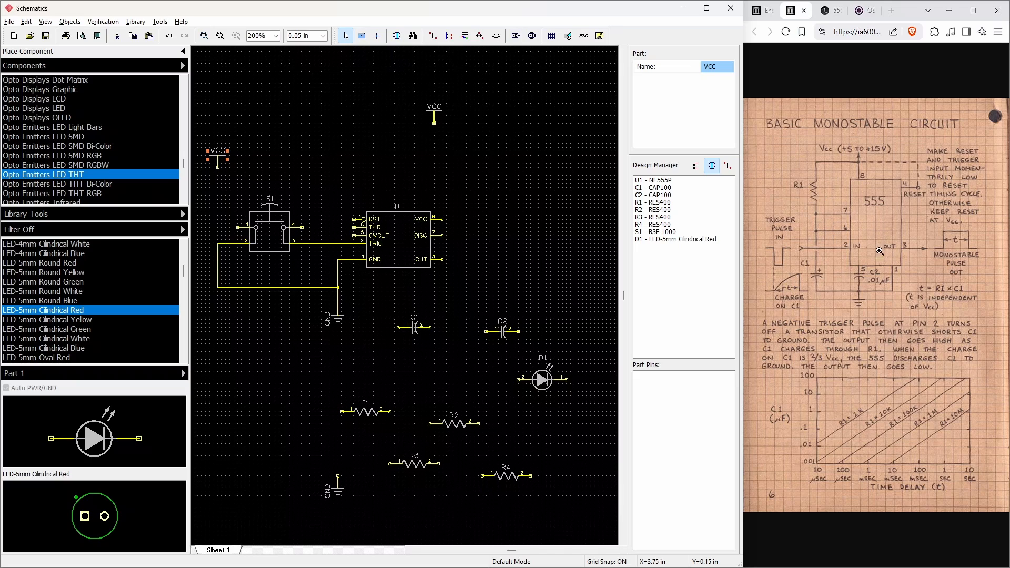
Rotate resistor R2 to vertical and position it above the switch's pin 4, with the second VCC port directly above it
click(440, 389)
drag(456, 429, 217, 212)
key(r)
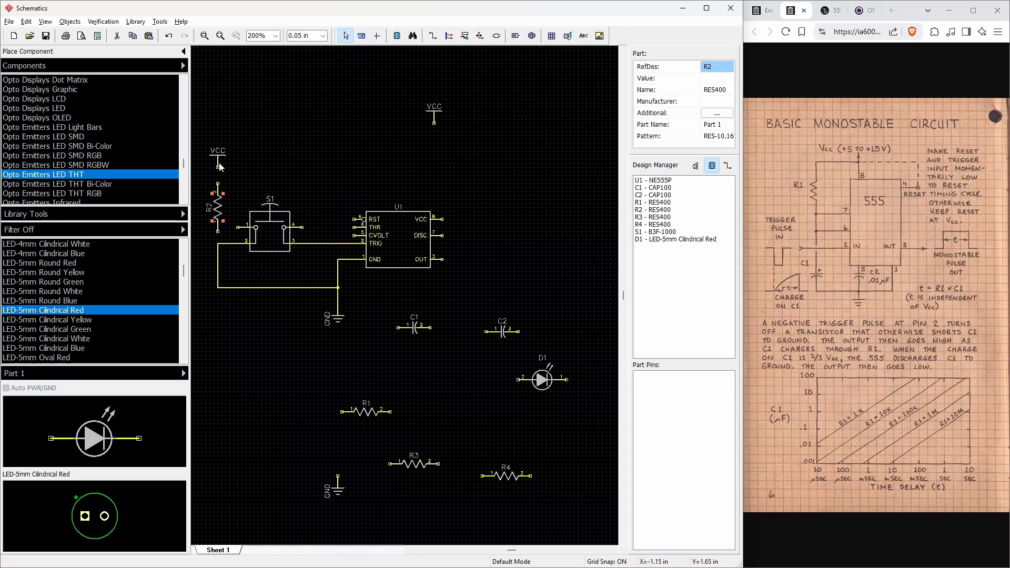
drag(222, 197, 308, 187)
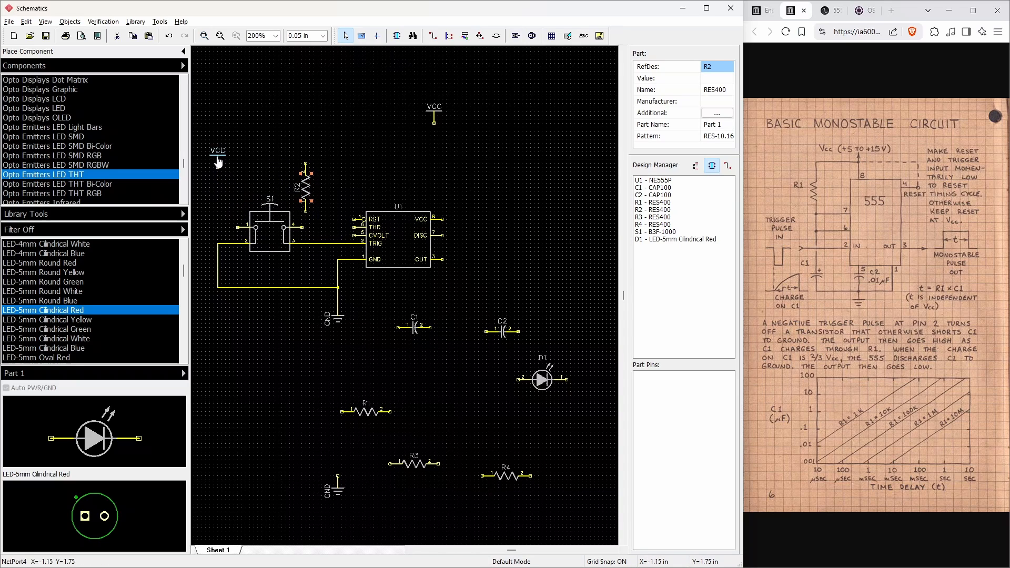
drag(218, 161, 306, 138)
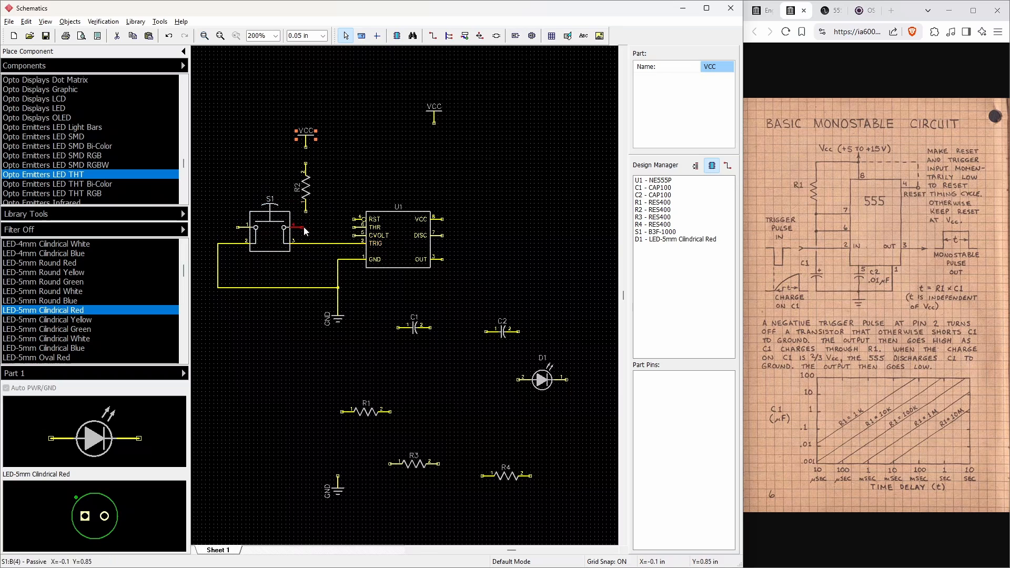
click(432, 35)
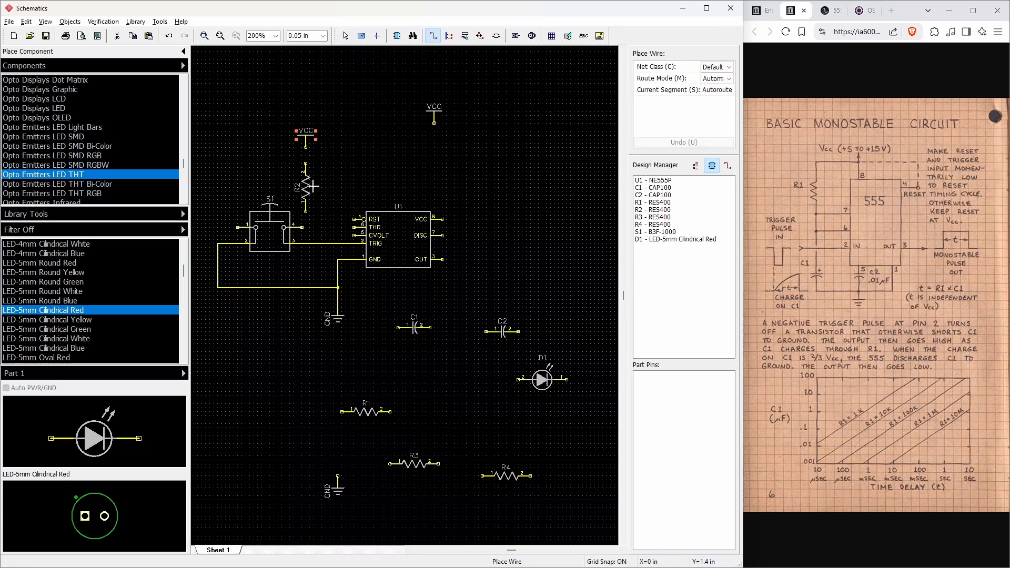
click(306, 211)
scroll(307, 227, up, 3)
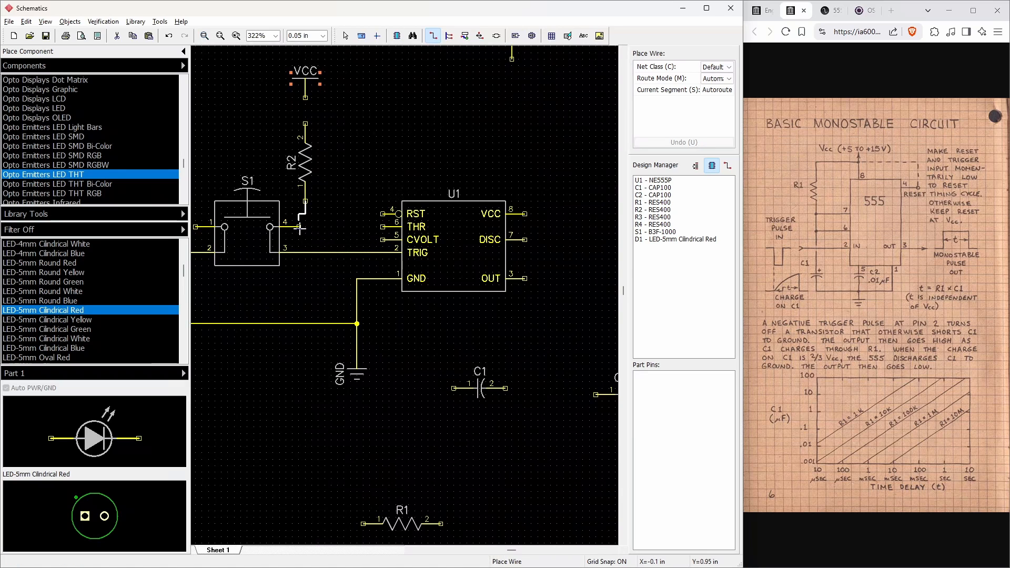
key(Escape)
scroll(326, 206, down, 3)
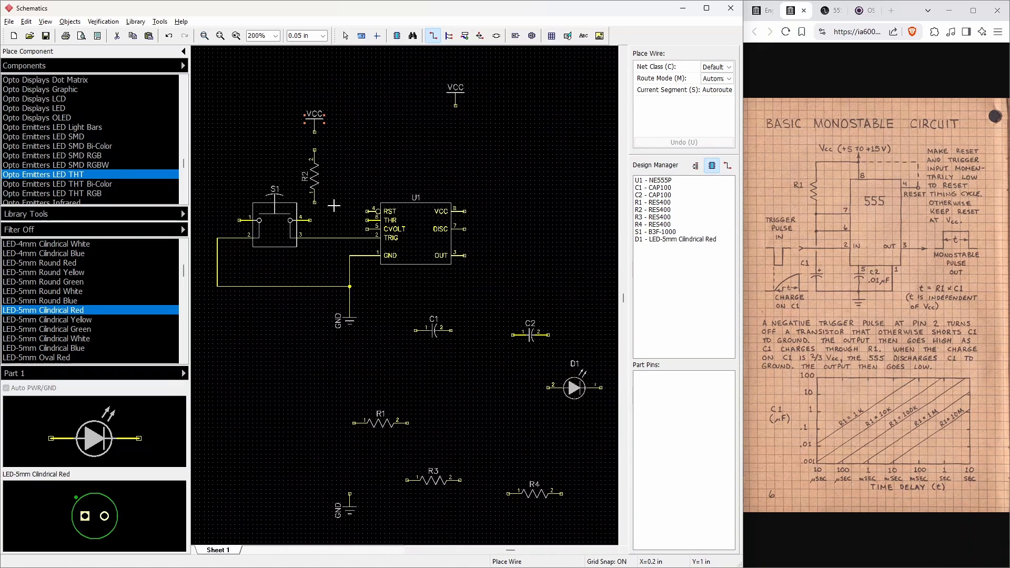
Shift resistor R2 slightly right of the switch's pin 4 and delete the VCC port above the resistor
click(318, 184)
drag(318, 184, 326, 184)
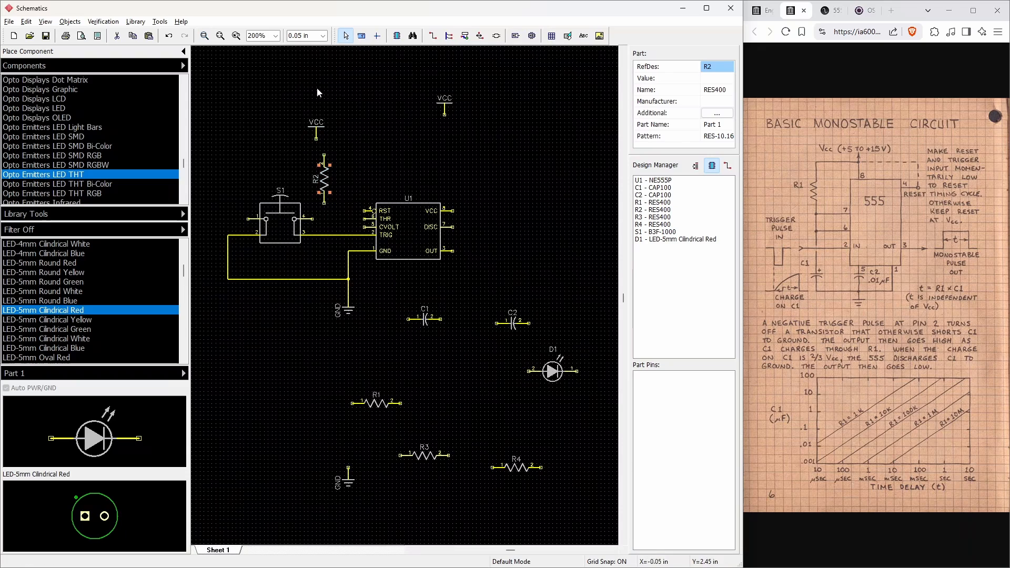
click(318, 130)
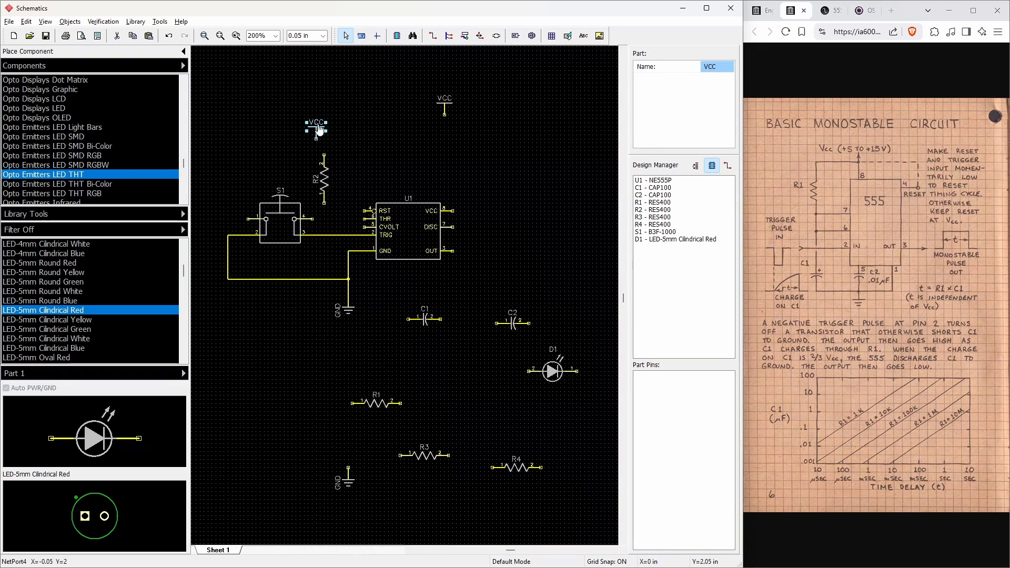
key(Delete)
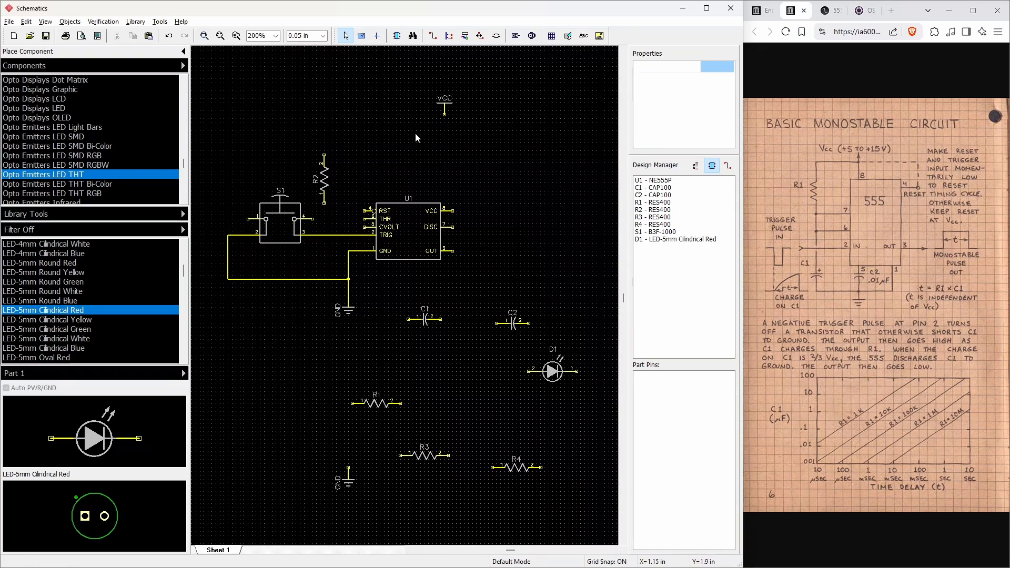
Wire R2's lower pin to the switch's pin 4 and its upper pin to the VCC port above the timer
click(432, 35)
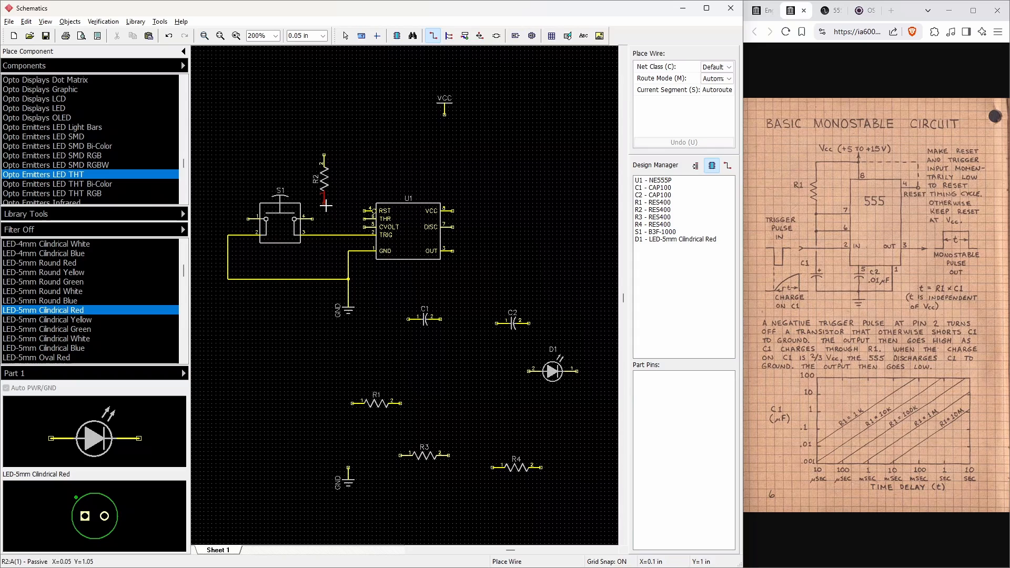
click(324, 207)
click(313, 219)
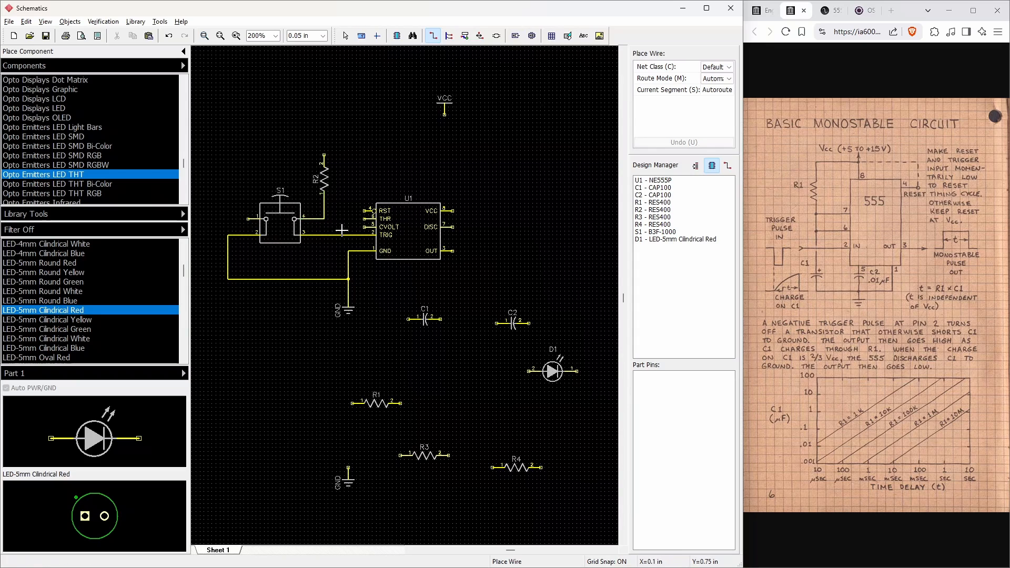
click(324, 155)
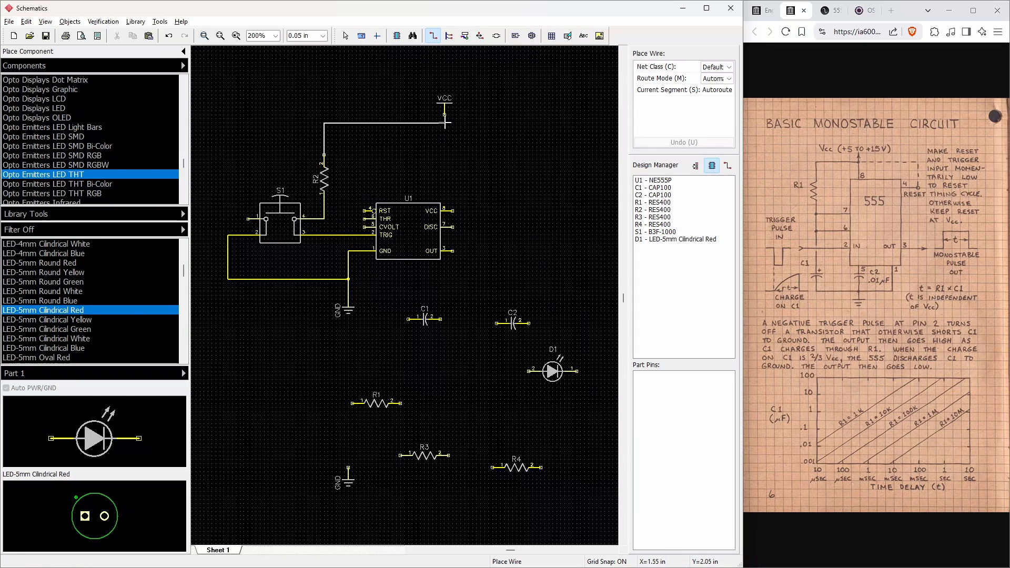
click(444, 122)
key(Escape)
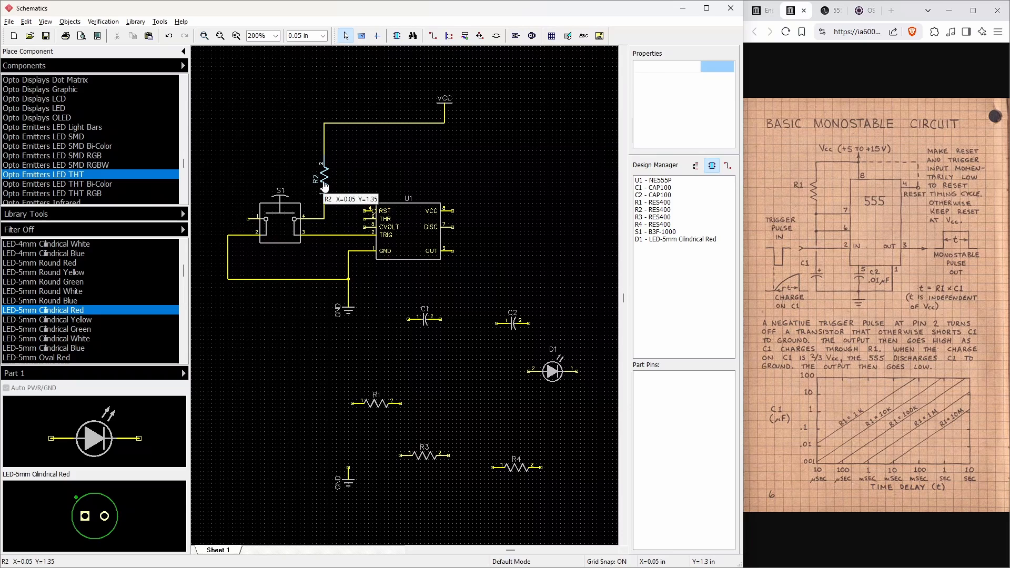
Set the value of resistor R2 to 10K
click(325, 186)
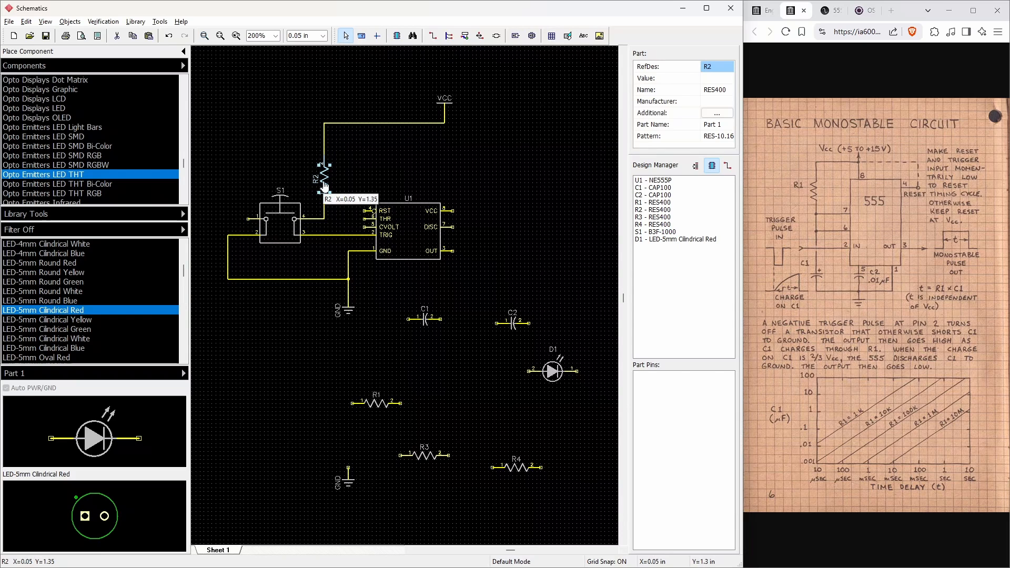
click(713, 79)
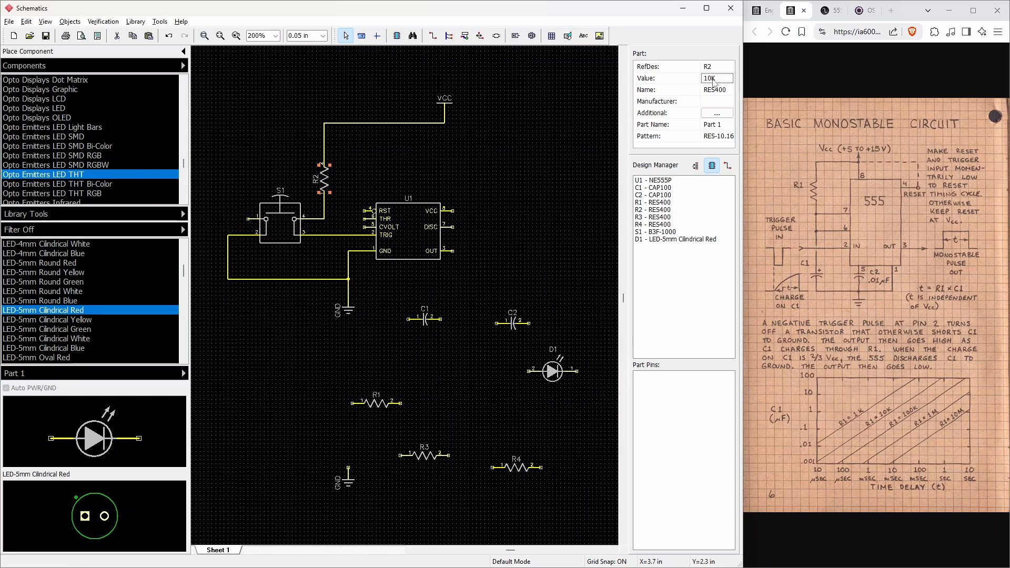
click(325, 181)
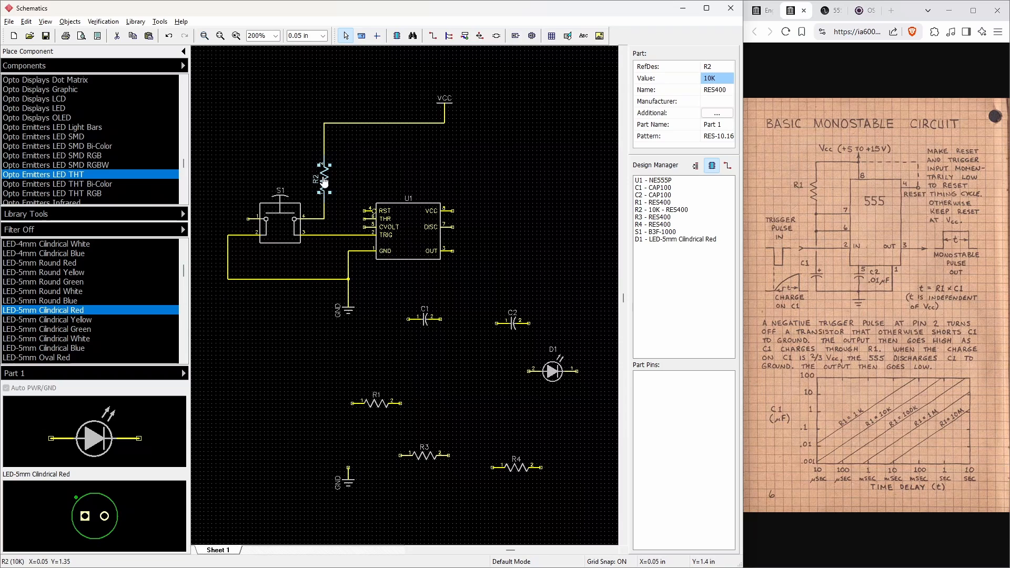
Set R2's Value part marking to Show in its component properties and apply the change
right_click(324, 182)
click(380, 450)
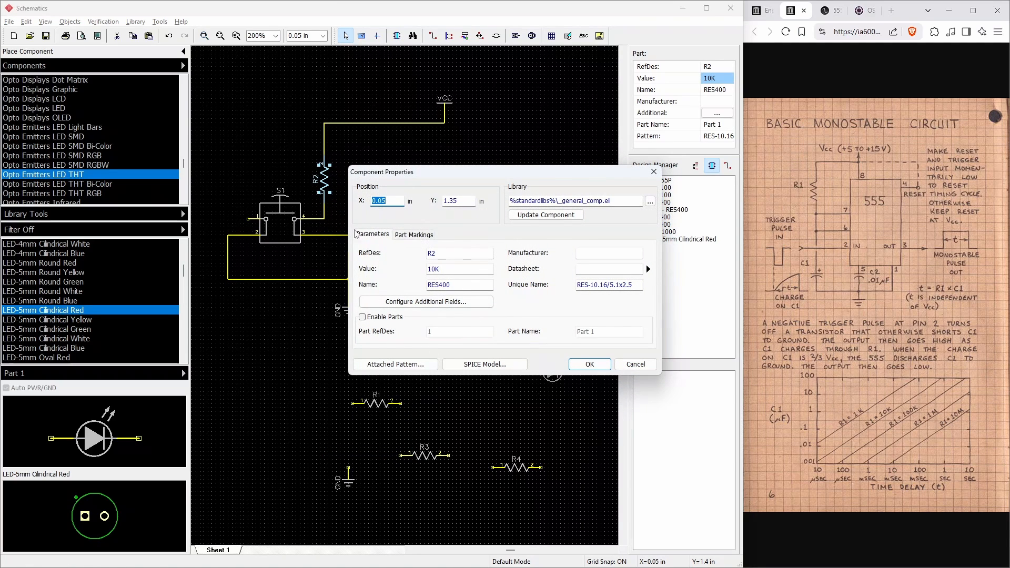
click(416, 236)
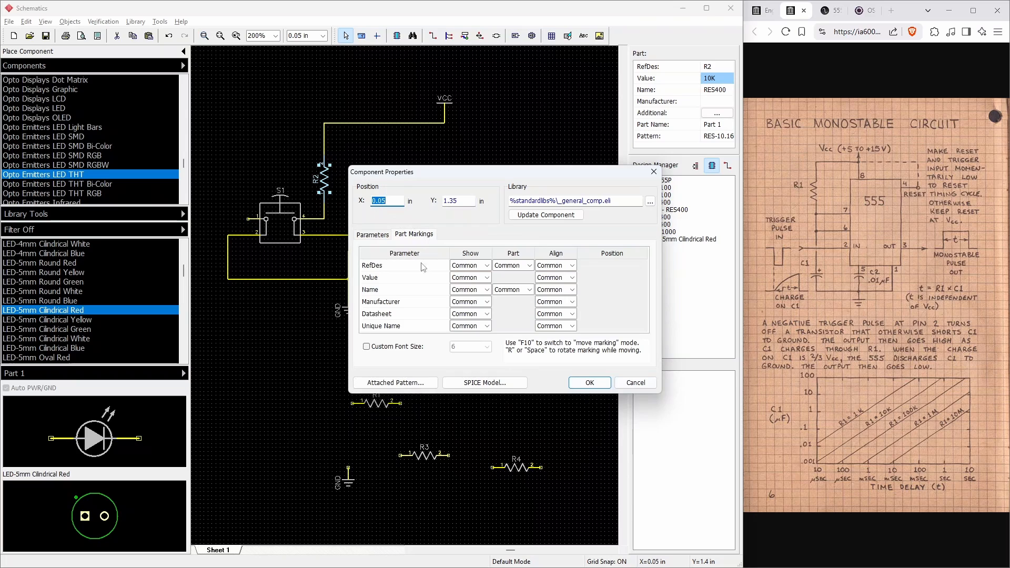
click(475, 277)
click(468, 296)
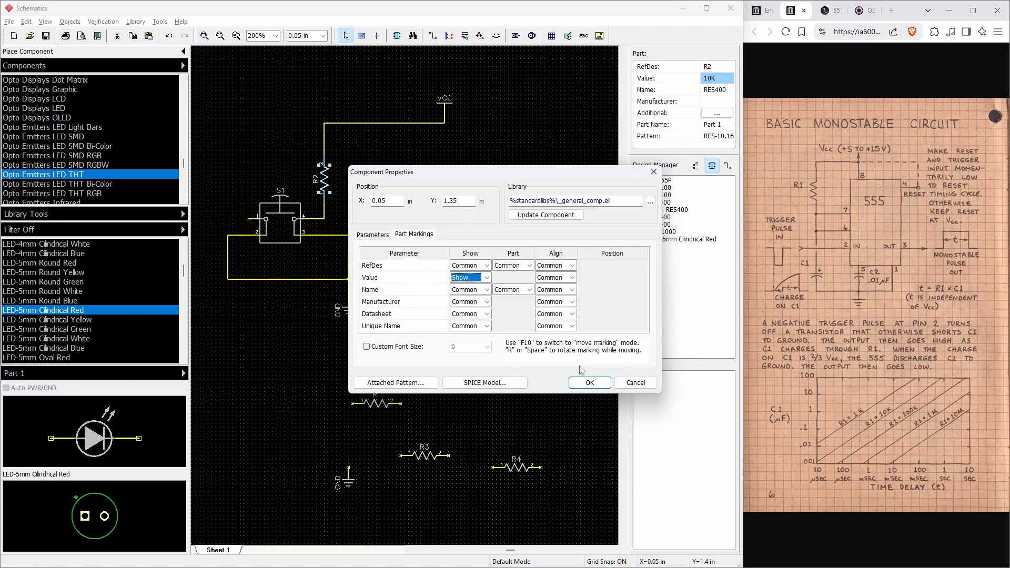
click(596, 385)
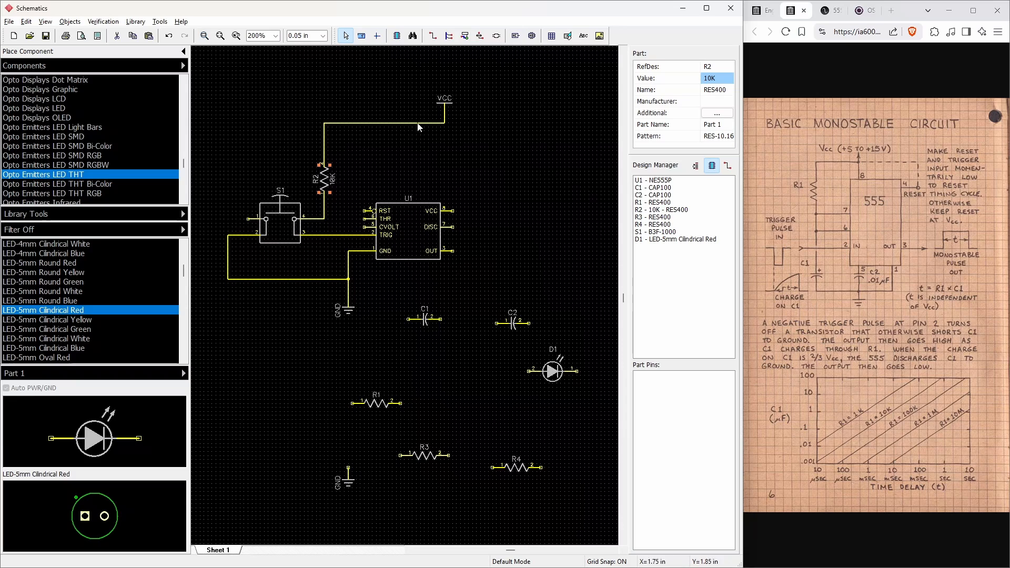
Wire the timer's VCC pin around its right side up to the junction below the VCC port
click(433, 36)
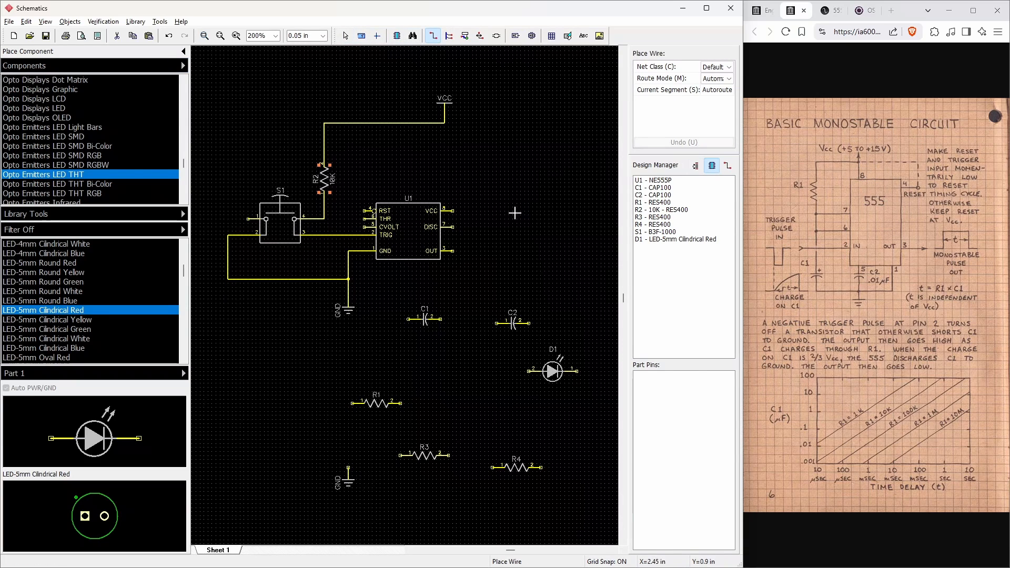
click(452, 210)
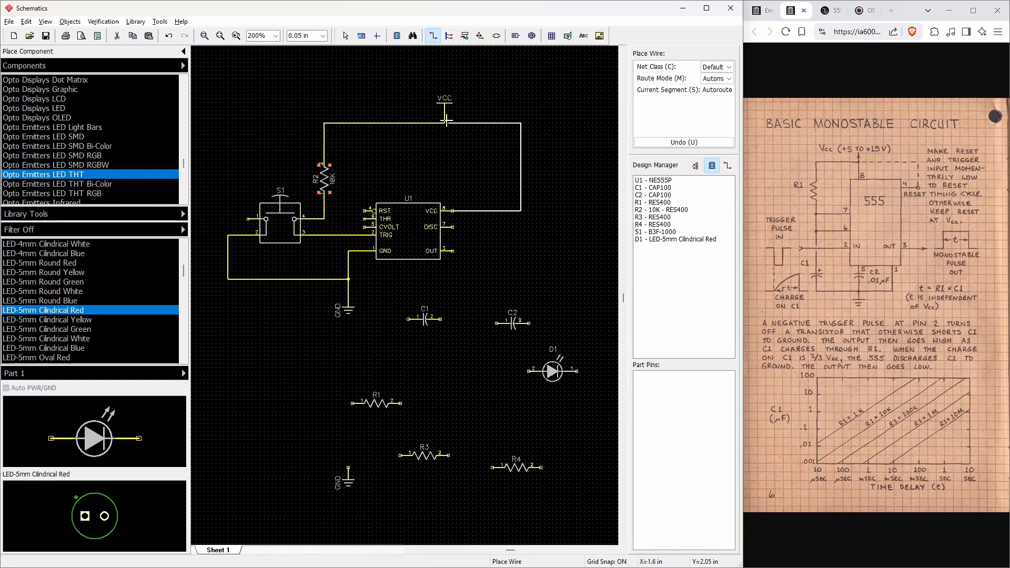
click(444, 123)
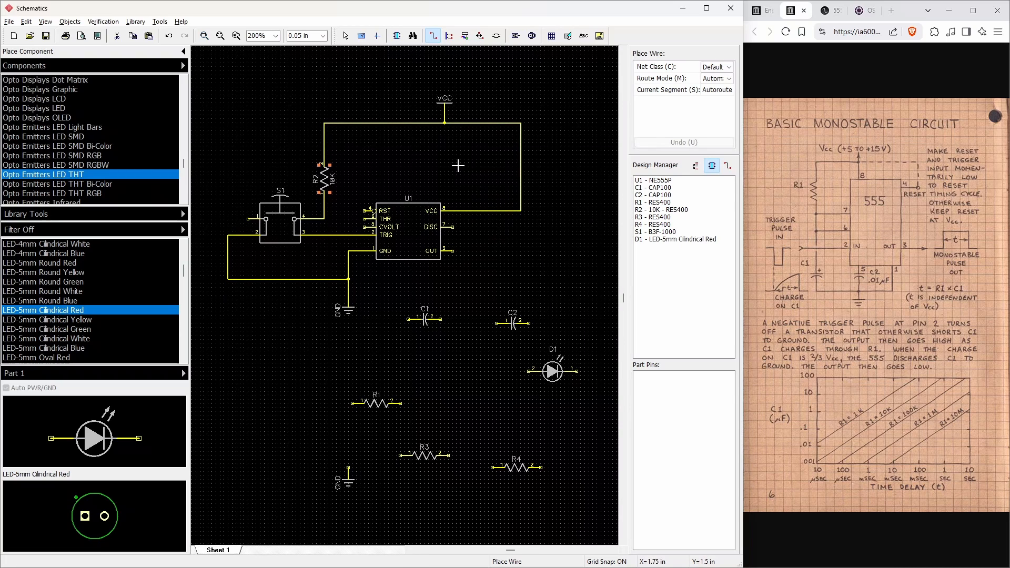
Move resistor R1 beside the timer's DISC pin
scroll(443, 125, up, 2)
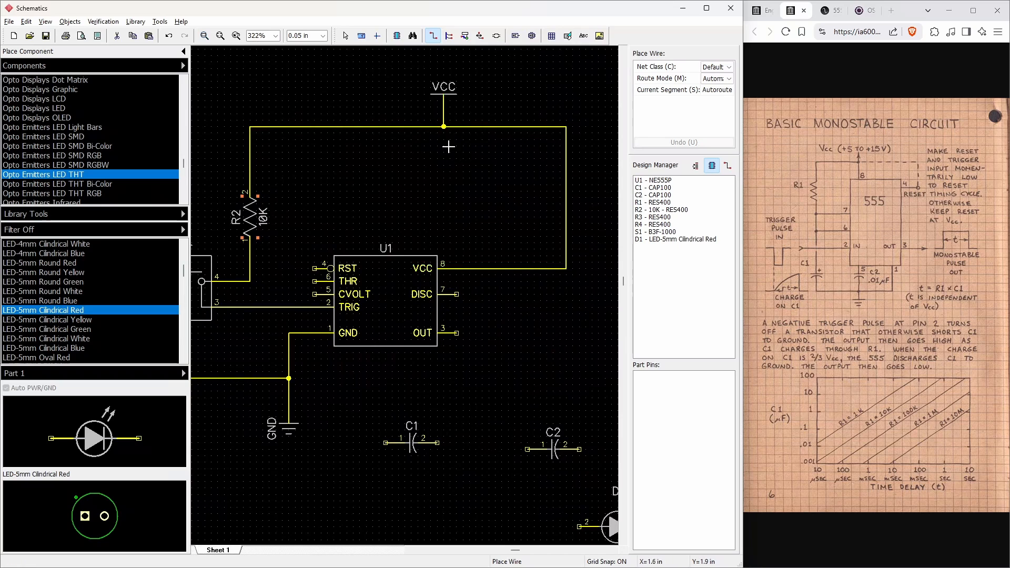
scroll(450, 147, down, 1)
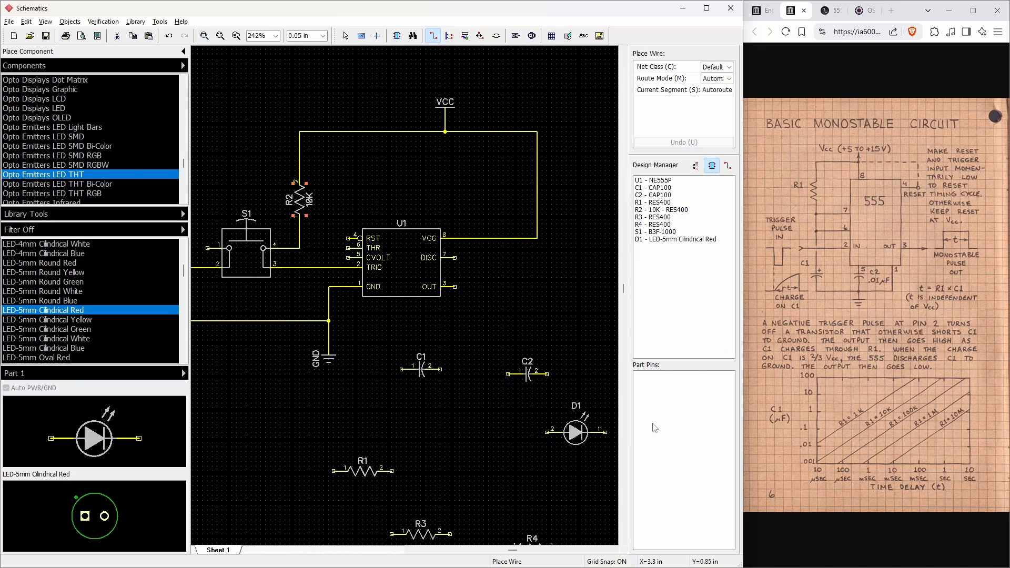
key(Escape)
drag(376, 473, 496, 261)
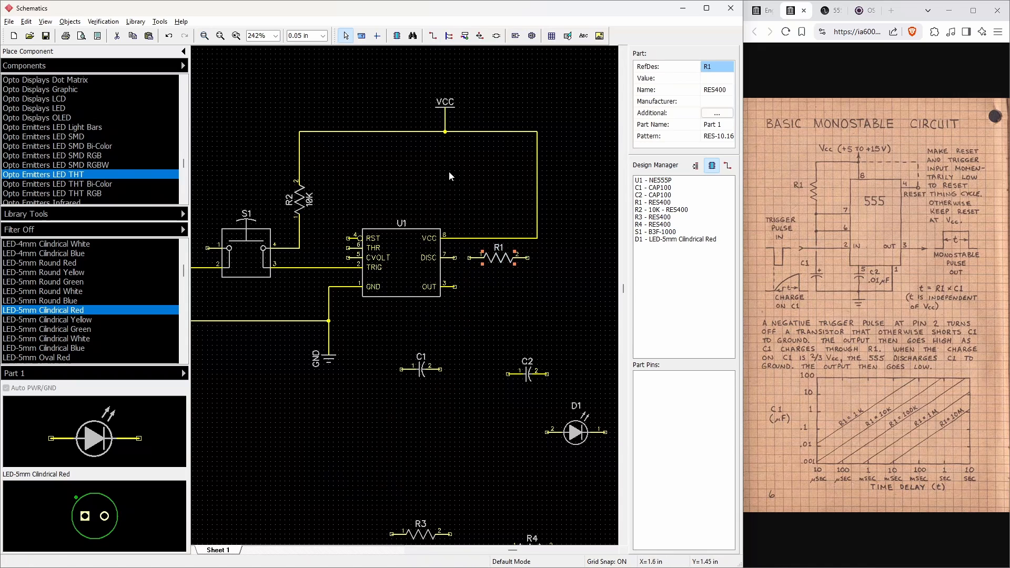
Wire R1's pin 1 to the timer's DISC pin and its pin 2 to the VCC line
click(433, 37)
click(455, 258)
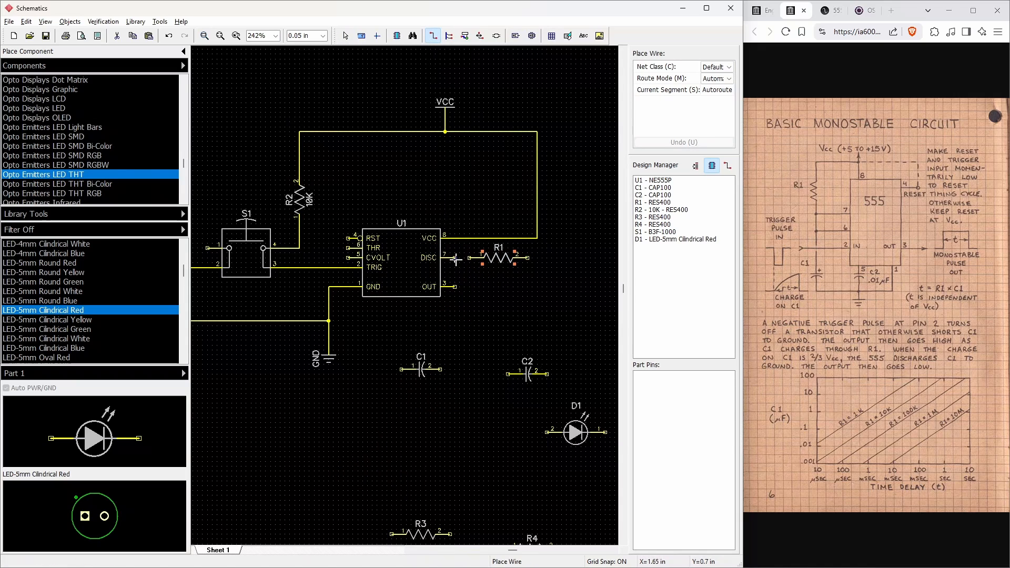
click(469, 258)
click(527, 258)
click(536, 238)
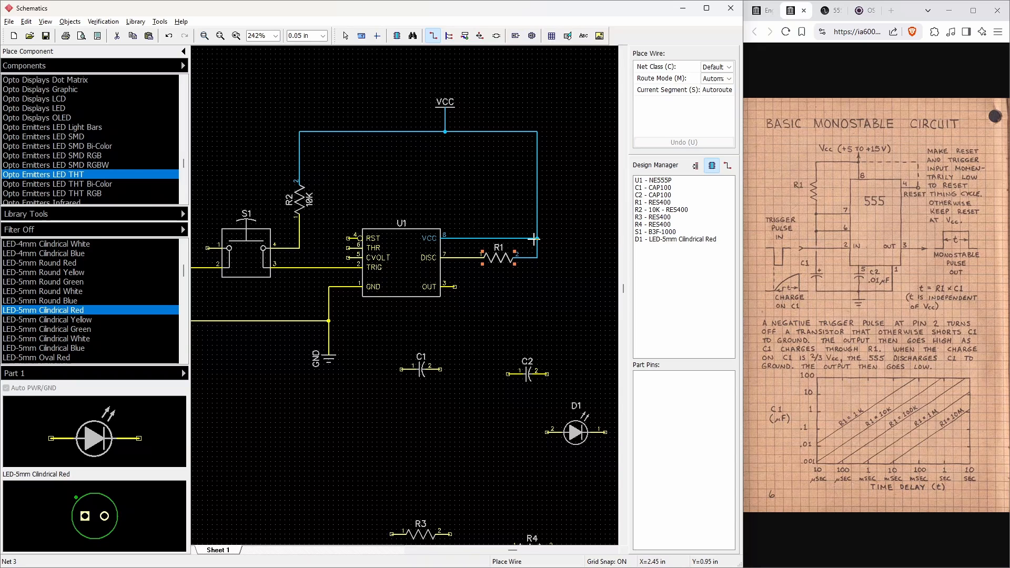
click(537, 239)
click(536, 258)
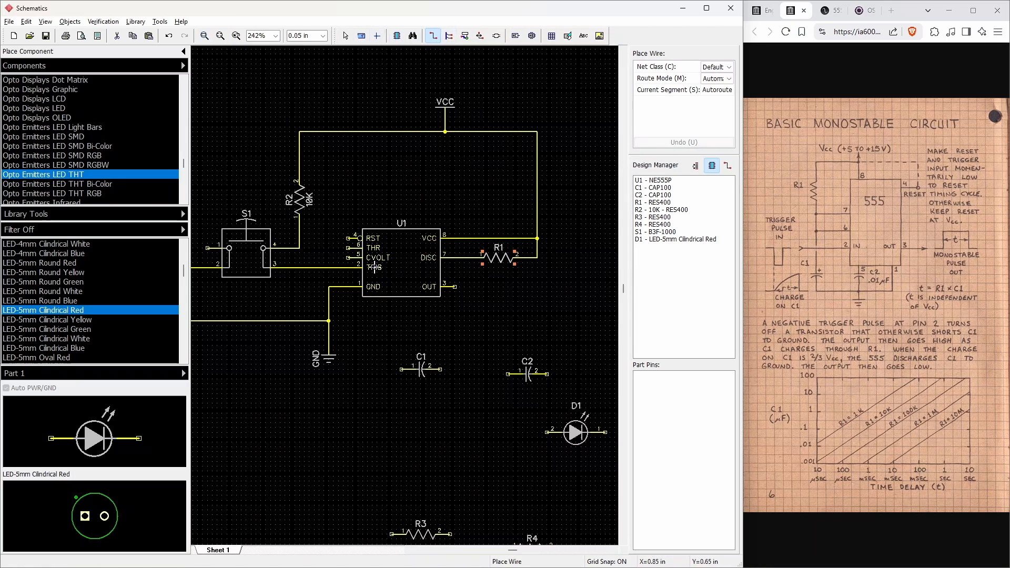
Wire the timer's THR pin over the top of the chip to the wire between DISC and R1
click(344, 249)
click(327, 197)
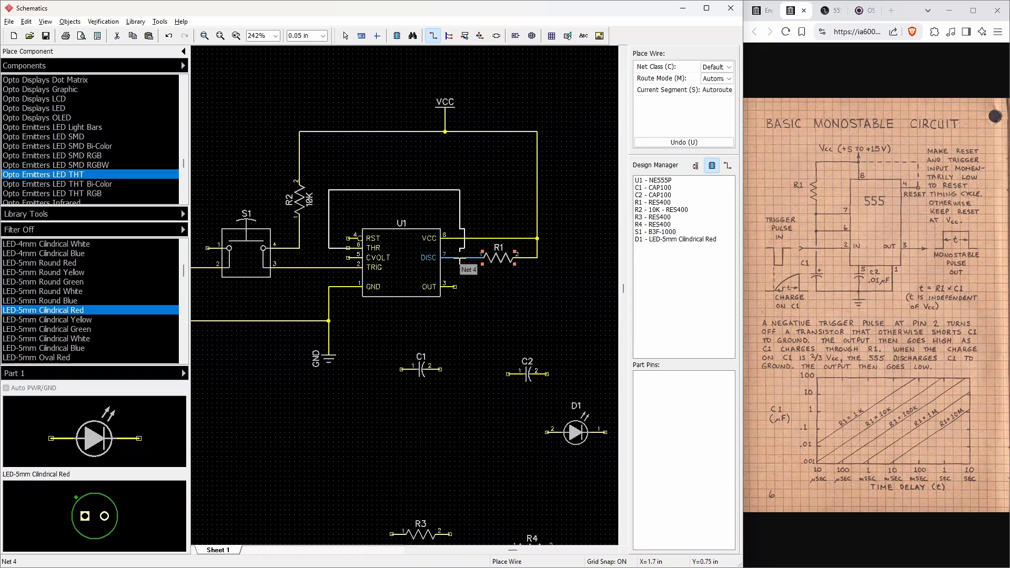
click(460, 258)
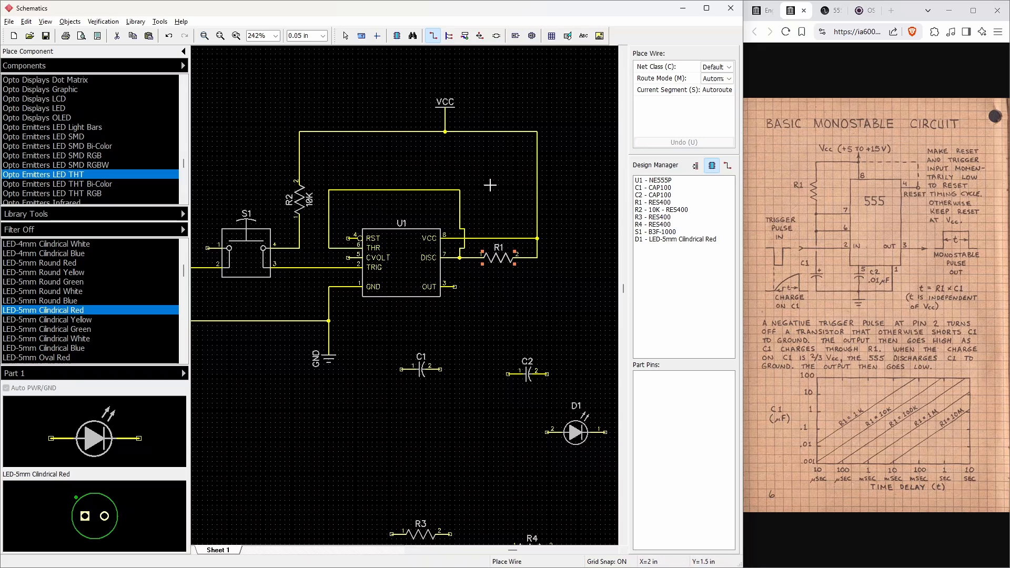
Straighten the jog in the THR-to-DISC wire by lining up its vertical segments between the timer and R1
right_click(493, 186)
drag(461, 207, 465, 207)
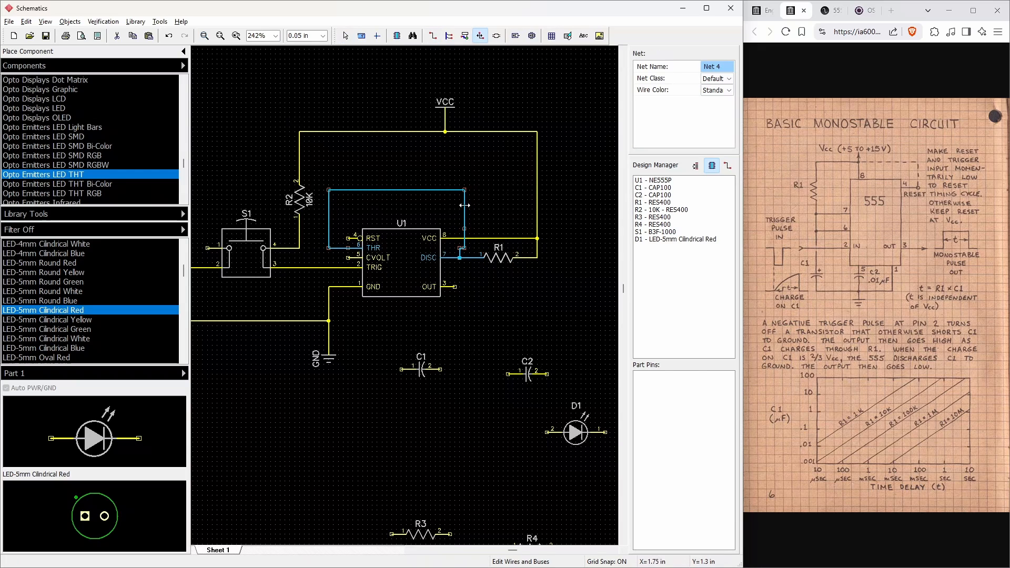
drag(460, 253, 464, 253)
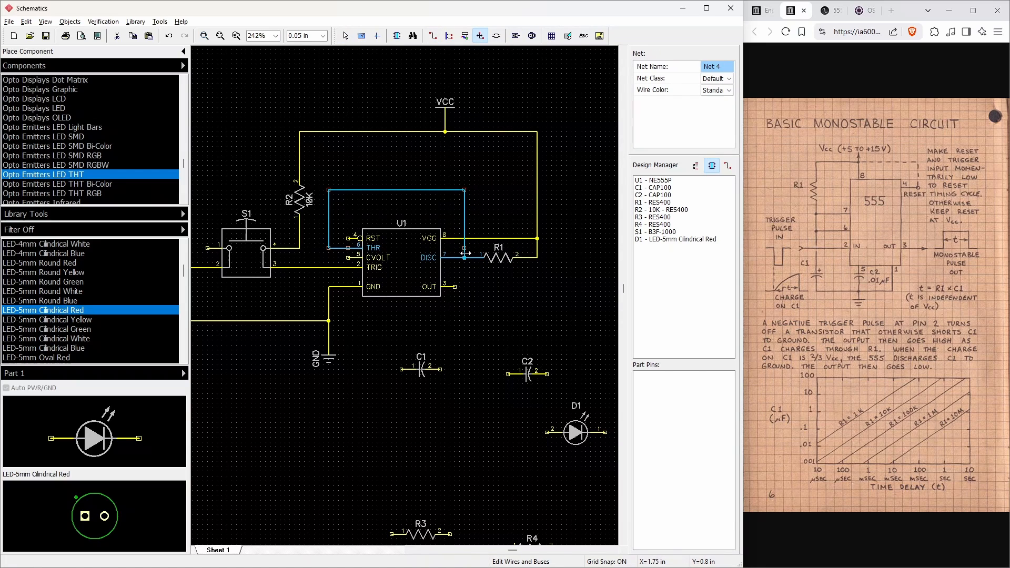
click(510, 198)
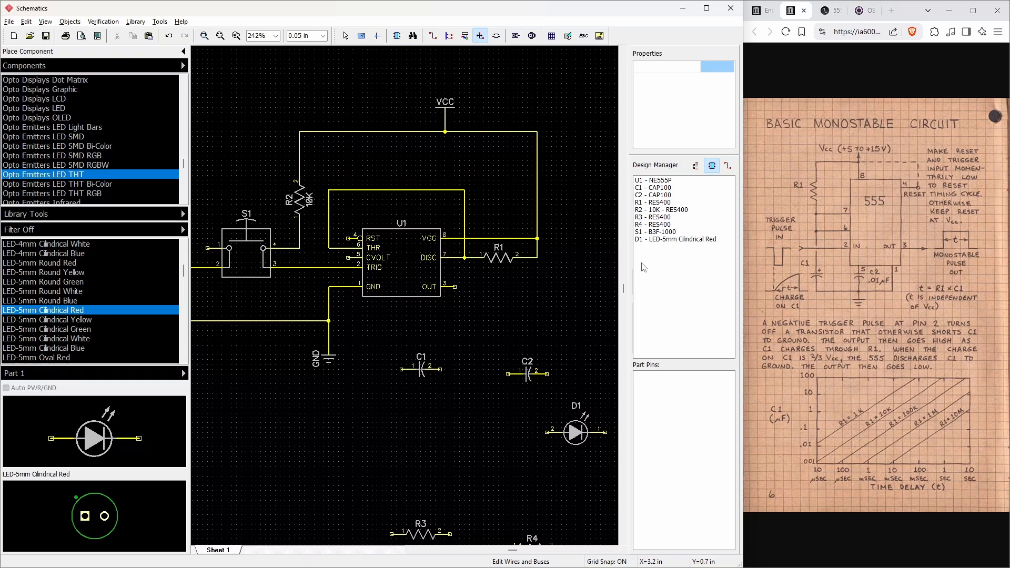
key(Escape)
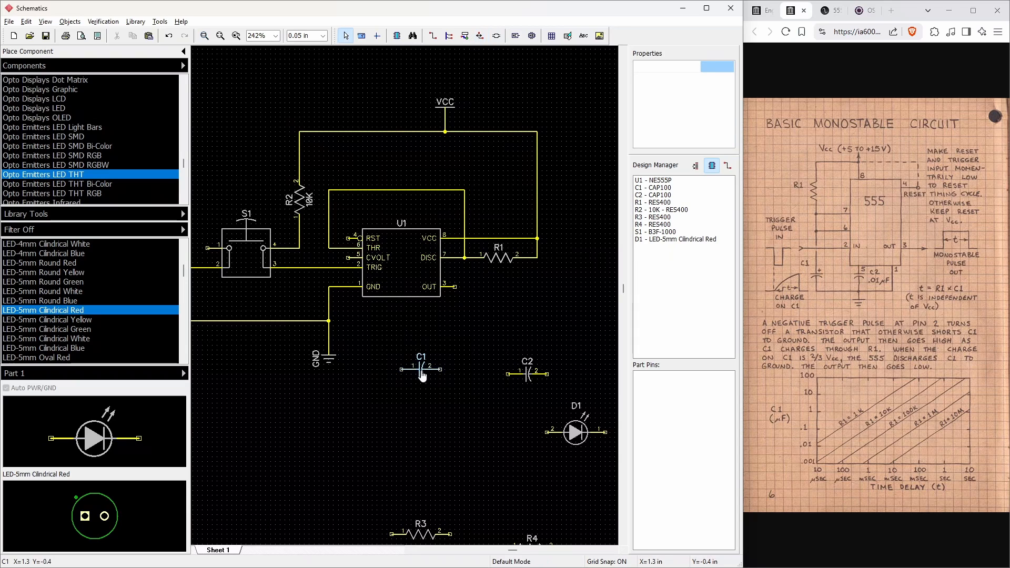
Move capacitor C1 beneath the timer and shift the vertical wire from the timer's GND pin closer to the chip
drag(422, 374, 389, 355)
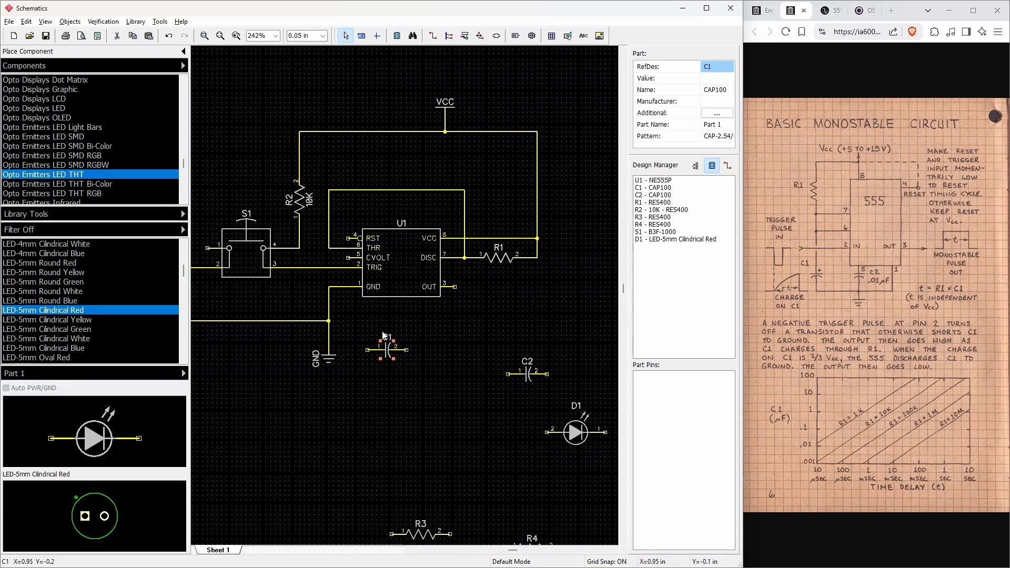
click(339, 286)
drag(339, 286, 339, 320)
click(356, 344)
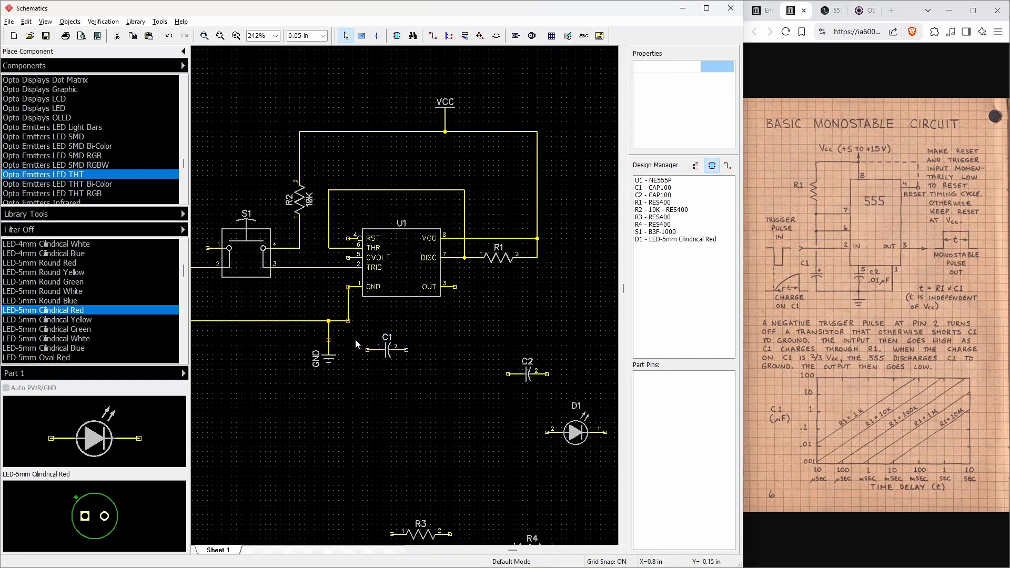
Move the connected ground port below the timer four grid steps down
scroll(357, 345, down, 1)
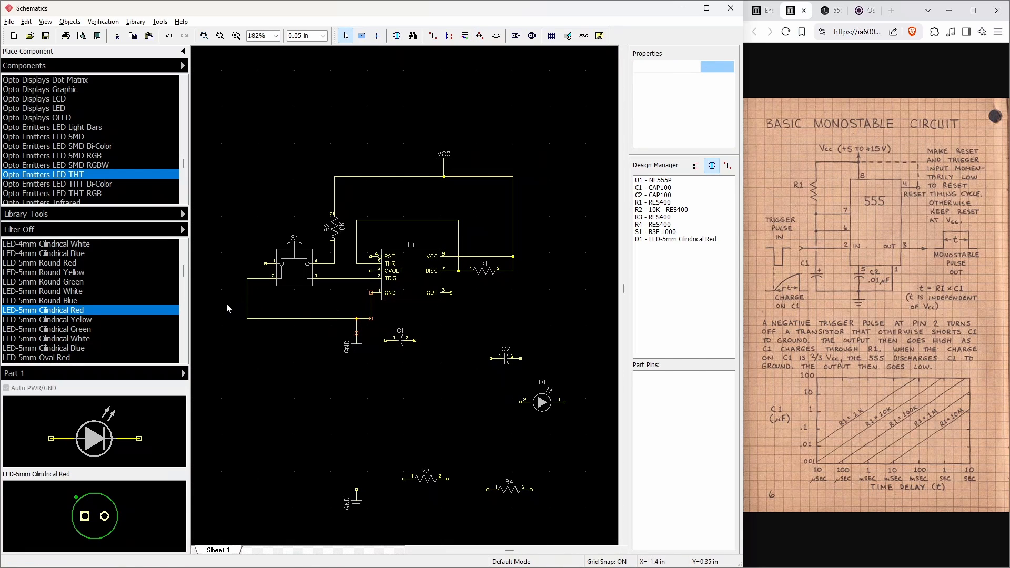
drag(227, 308, 381, 390)
key(Down)
key(Down)
key(Down)
key(Down)
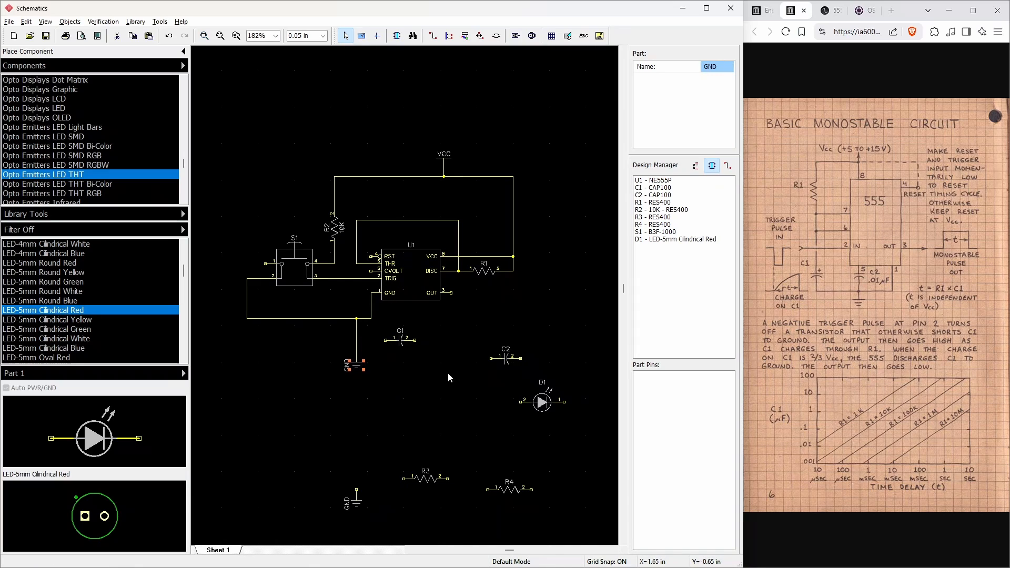
Lower the horizontal ground wire between the switch and the timer's GND pin to just above the ground port
click(320, 318)
drag(321, 319, 320, 347)
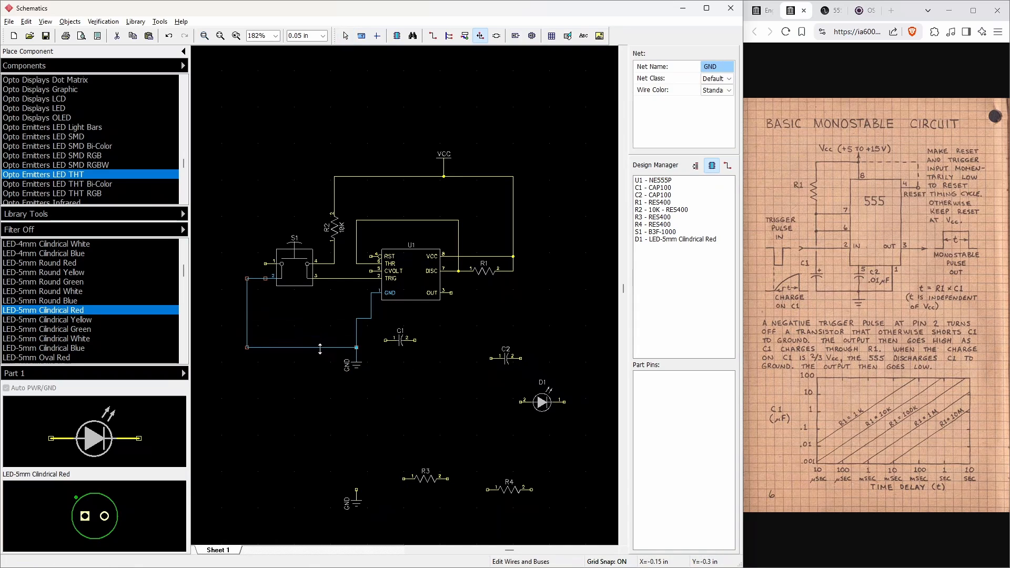
mouse_move(364, 318)
mouse_down()
mouse_move(359, 342)
mouse_move(345, 314)
mouse_up()
Rotate C1 to vertical and place it inside the ground loop, between the switch and the timer's GND wire
click(401, 340)
right_click(392, 346)
key(r)
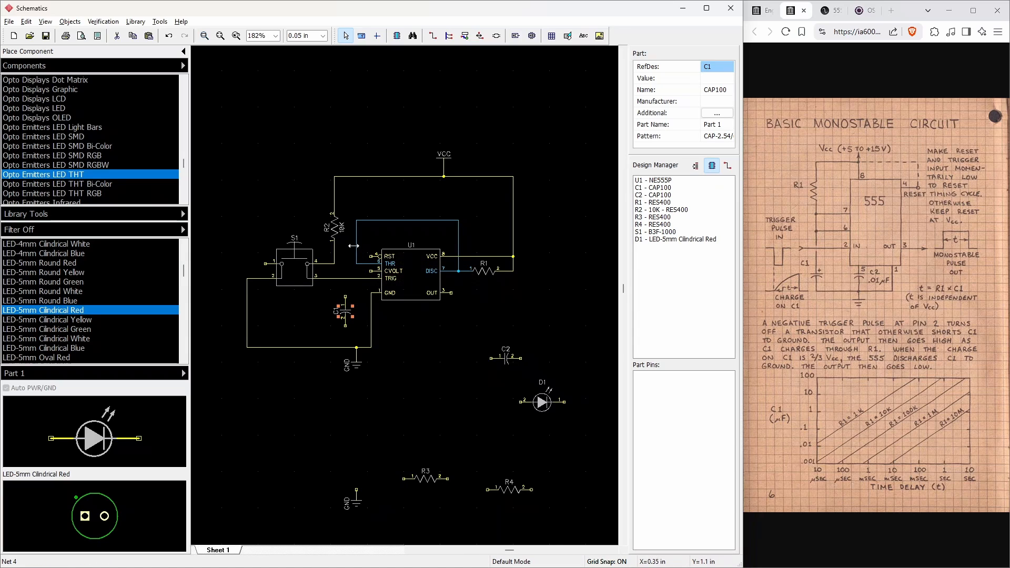
Shift switch S1, resistor R2, the outer vertical ground wire and capacitor C1 away from the timer to make room
drag(230, 198, 358, 303)
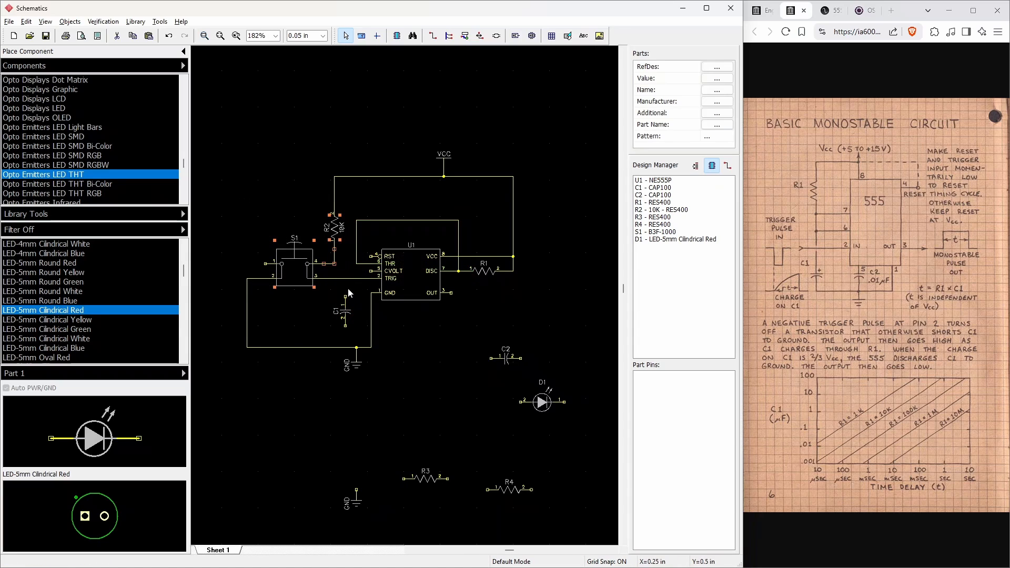
key(Left)
key(Left)
key(Left)
key(Left)
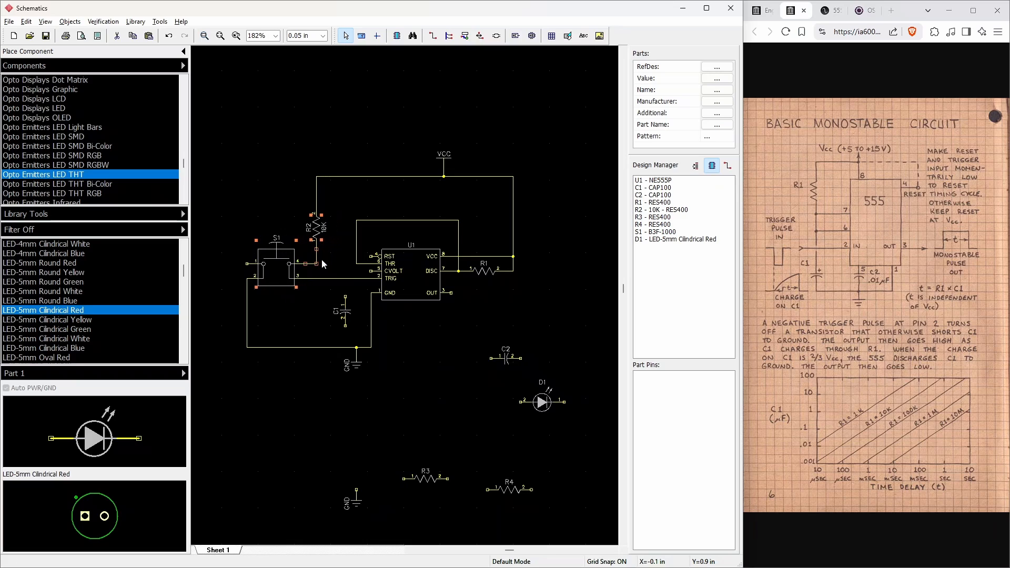
key(Left)
key(Left)
key(Left)
key(Left)
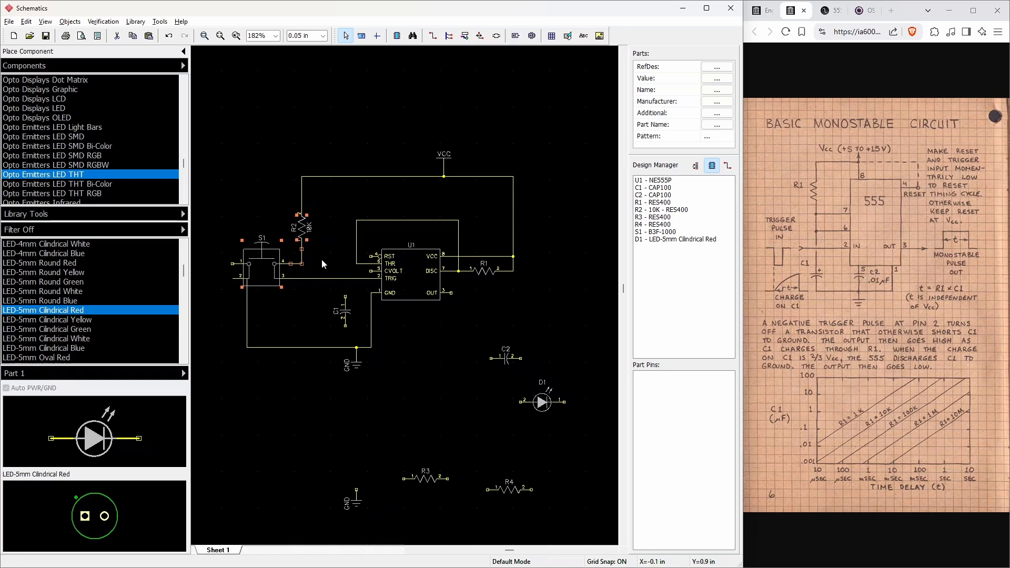
drag(246, 324, 217, 322)
drag(346, 318, 324, 321)
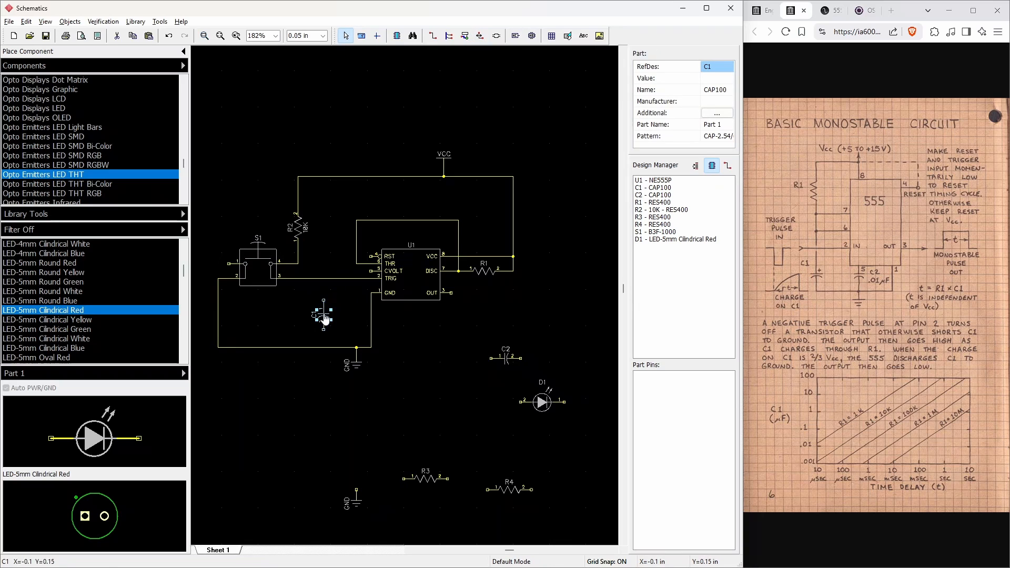
Wire C1 between the timer's THR line and the ground line, and move the ground port directly below C1
click(432, 35)
scroll(394, 290, down, 4)
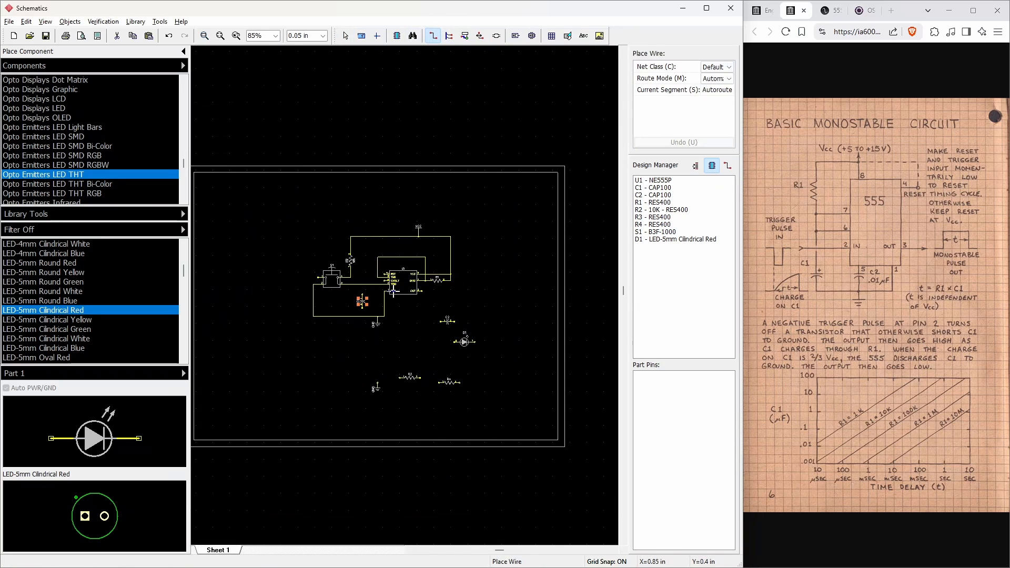
scroll(393, 290, up, 2)
scroll(393, 290, down, 2)
scroll(393, 290, up, 6)
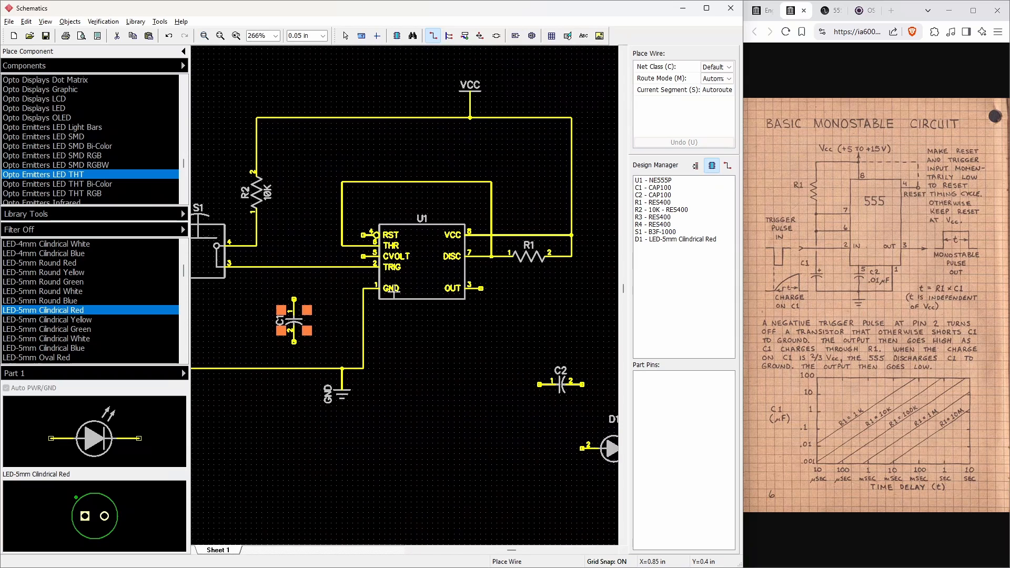
click(342, 245)
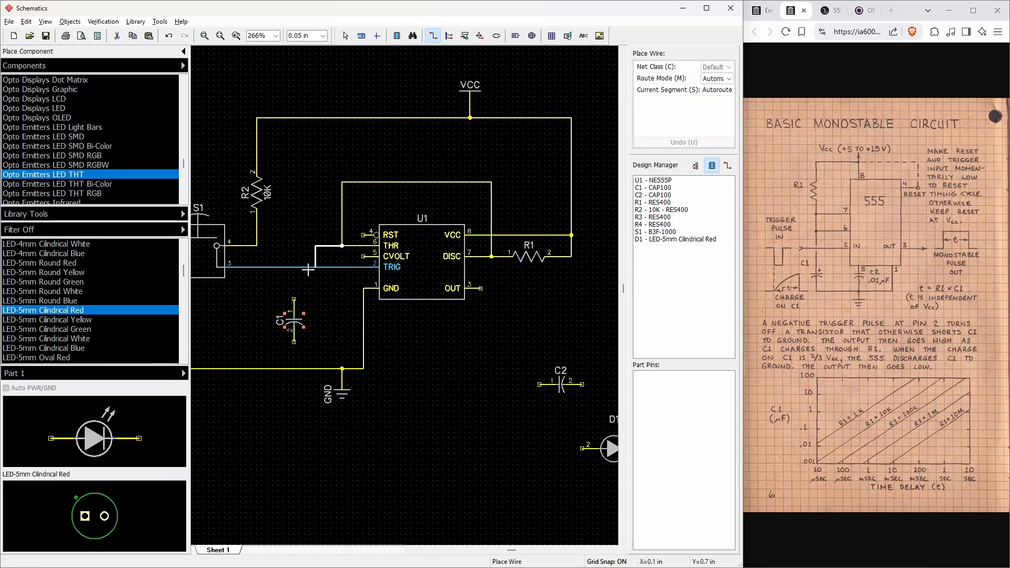
click(294, 299)
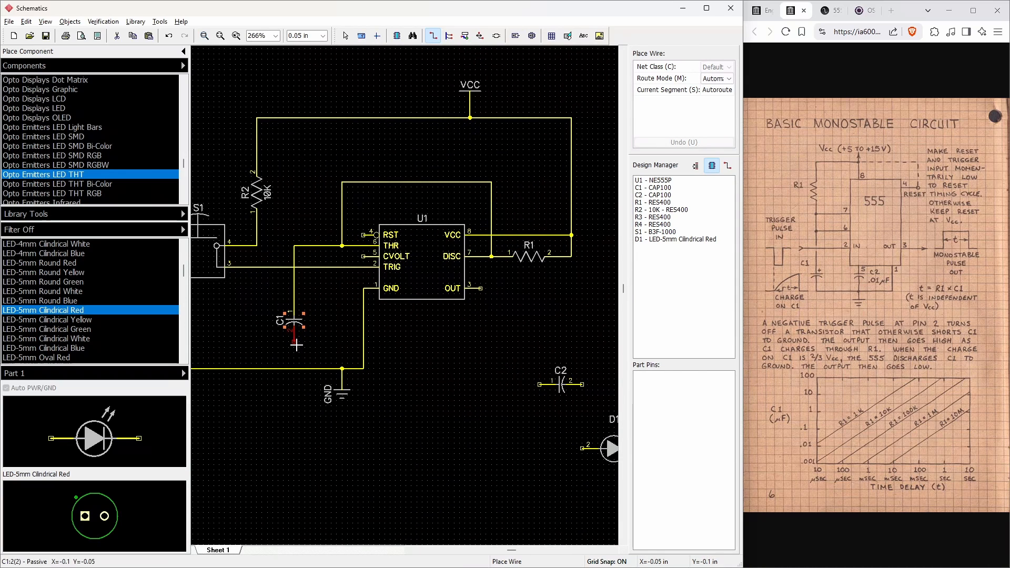
click(296, 345)
click(293, 369)
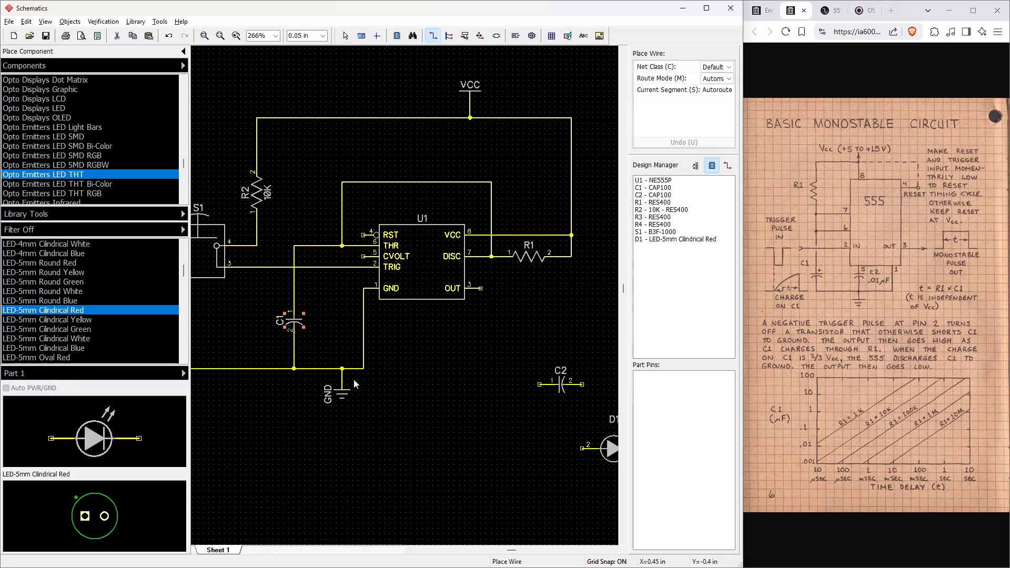
key(Escape)
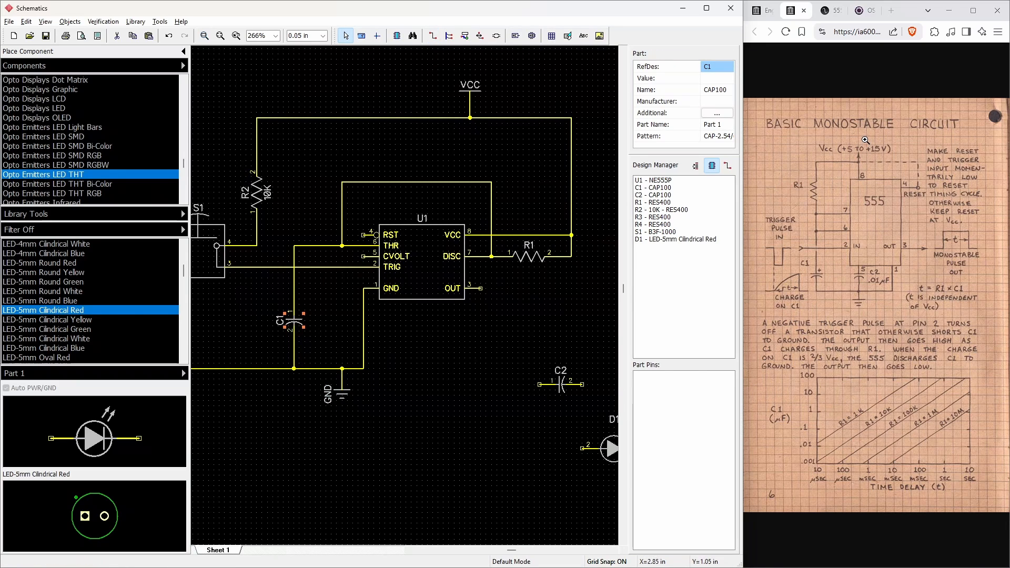
click(346, 398)
drag(346, 398, 293, 395)
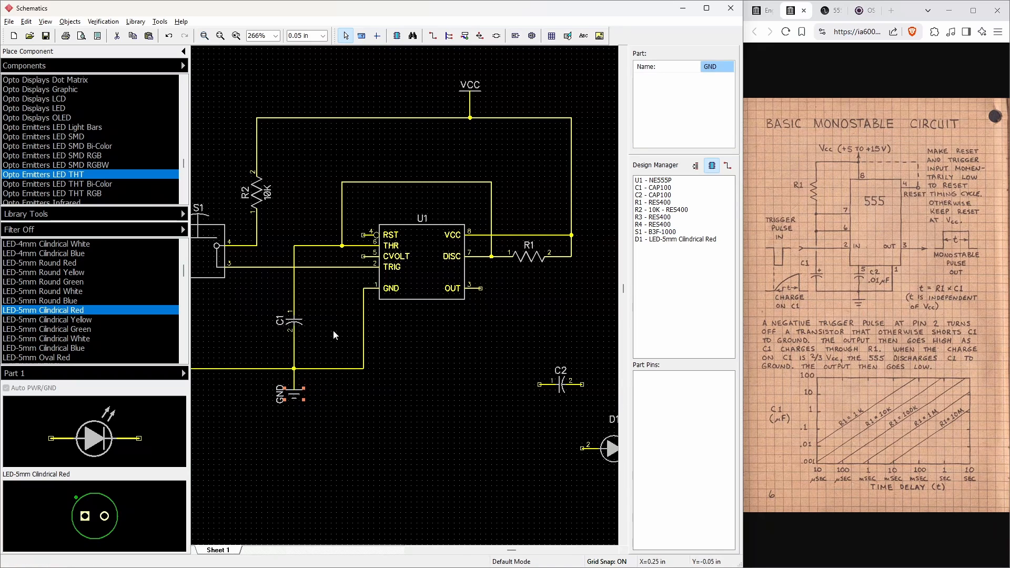
Place C2 vertically between C1 and the timer, and wire it from the CVOLT pin to the ground line
scroll(462, 380, down, 2)
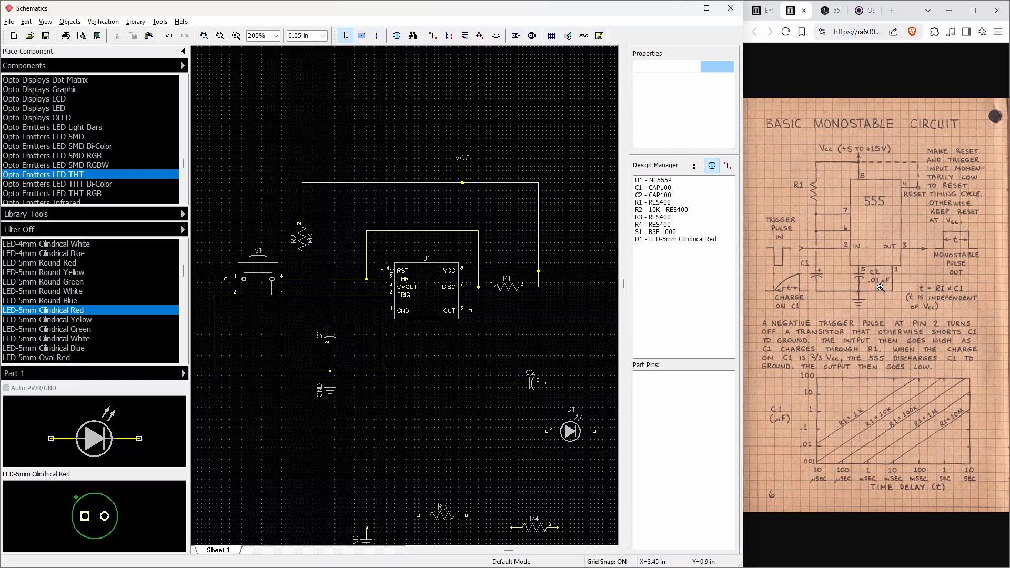
drag(531, 387, 361, 341)
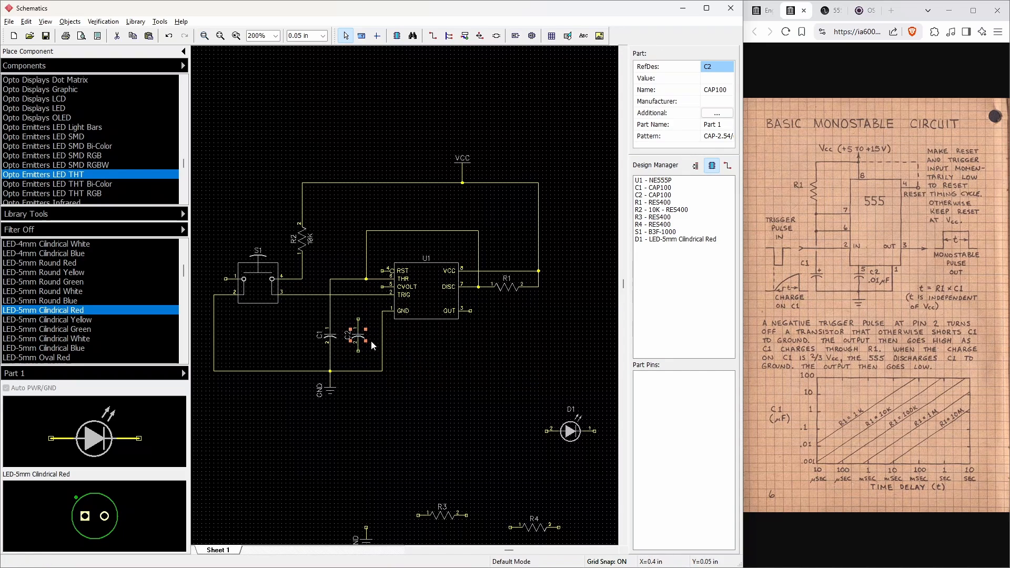
click(432, 35)
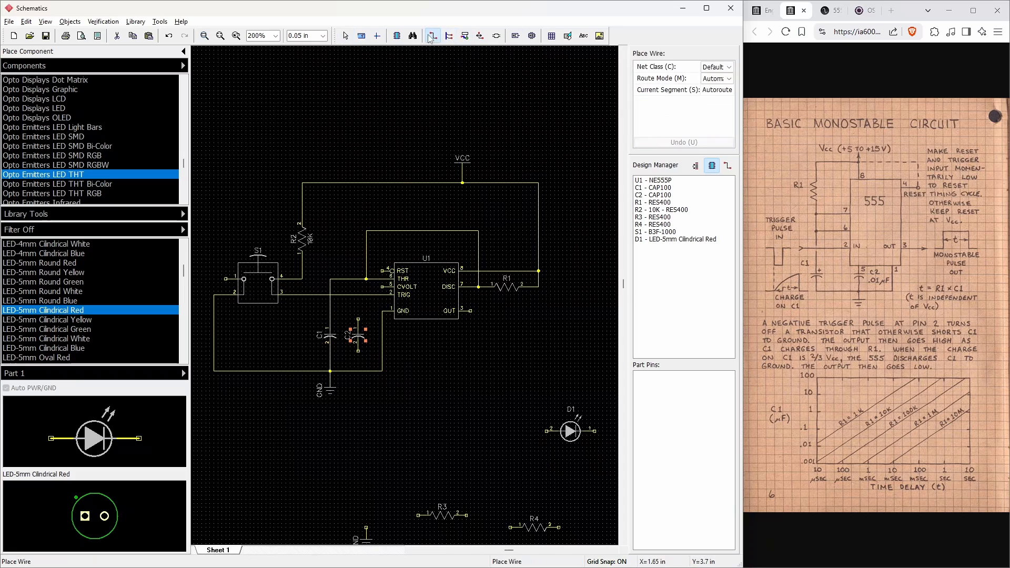
click(381, 286)
click(358, 327)
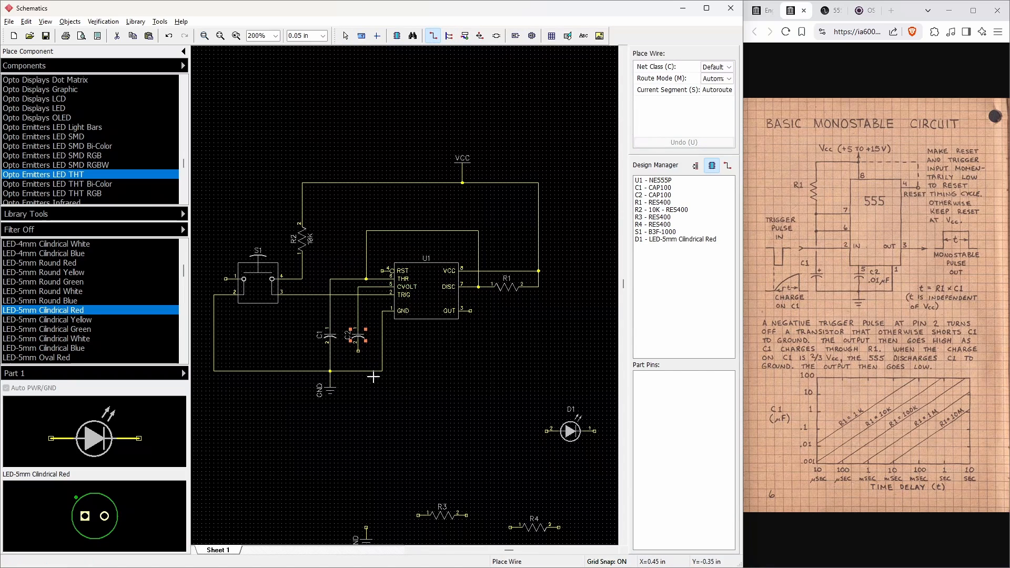
click(358, 341)
click(358, 371)
key(Escape)
Shift the vertical segment of the THR-to-DISC wire away from the chip to line it up with C2
click(367, 245)
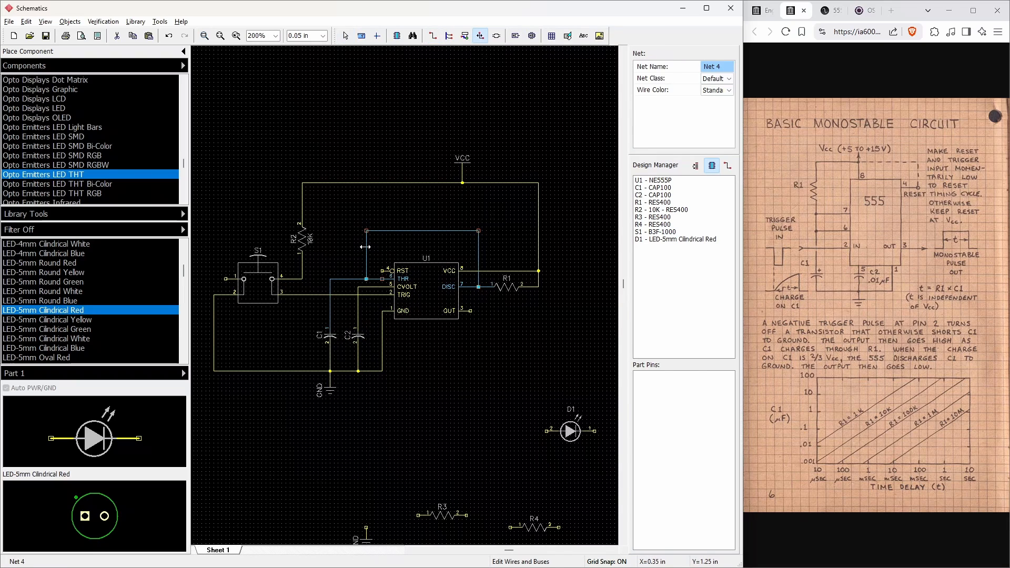
drag(367, 245, 358, 245)
click(479, 395)
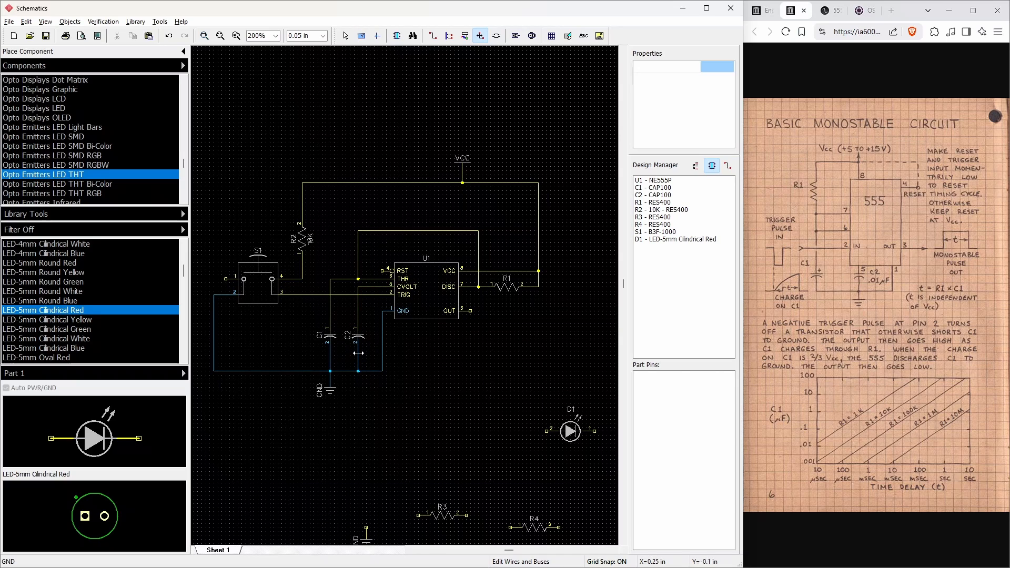
Shift capacitor C1 and the ground port below it farther from C2, keeping the two vertically aligned
right_click(330, 337)
drag(330, 337, 317, 337)
drag(329, 388, 319, 392)
click(350, 256)
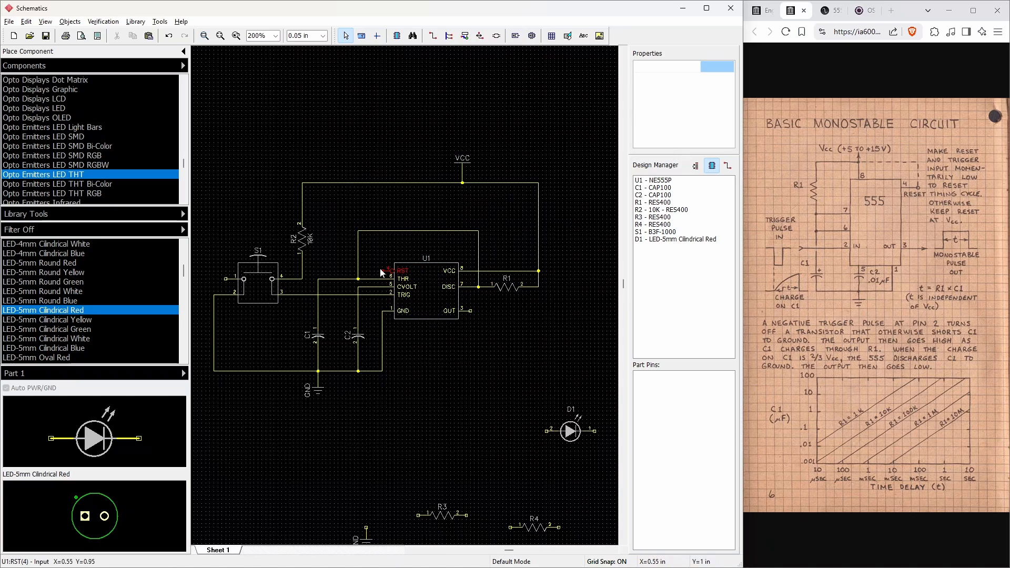
Wire the timer's RST pin straight up to the VCC line
click(432, 35)
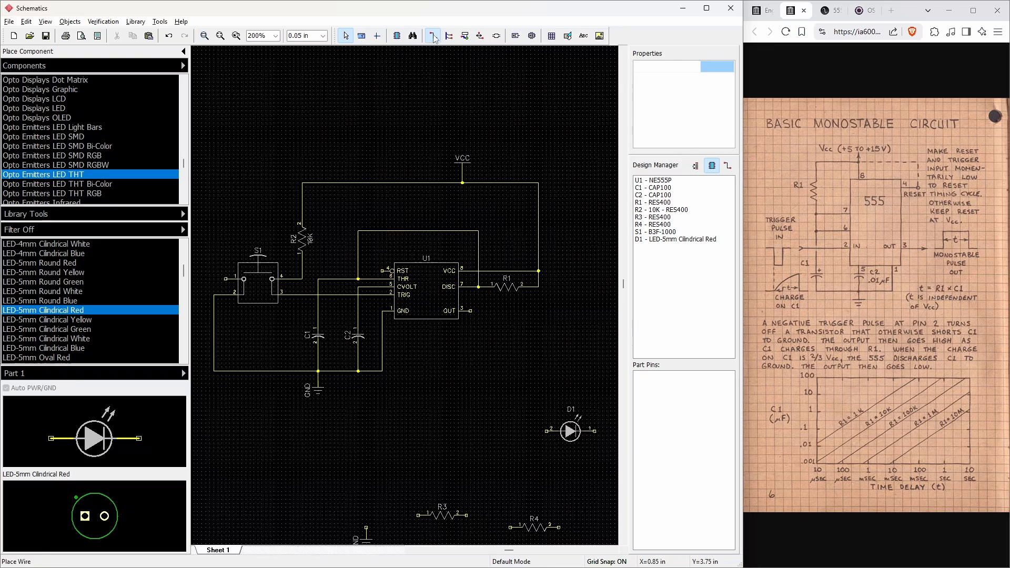
click(382, 270)
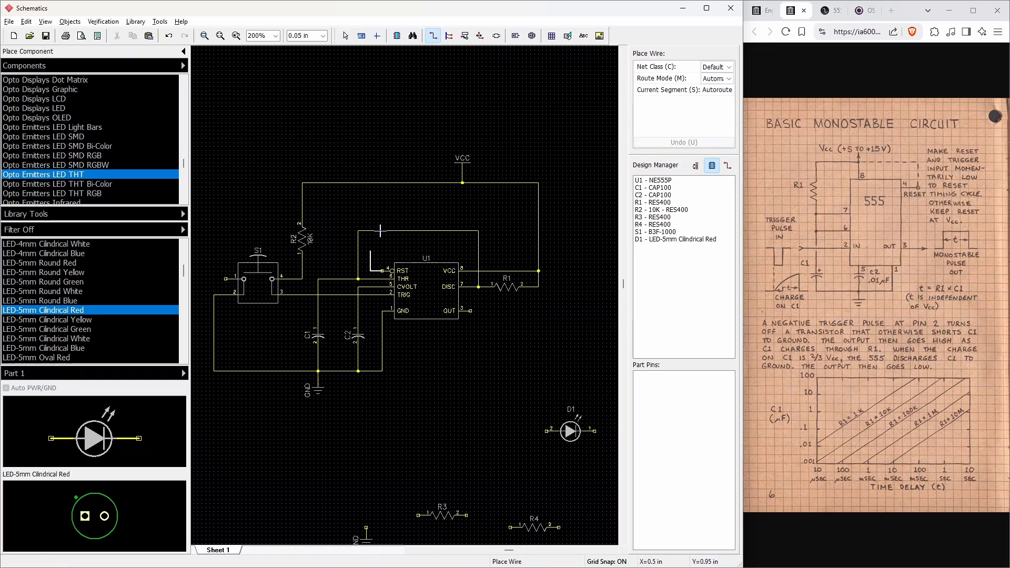
click(374, 183)
key(Escape)
Stack LED D1, resistor R3 and the spare ground port vertically below the timer's OUT side, rotating D1 and R3 upright
drag(569, 432, 502, 356)
key(r)
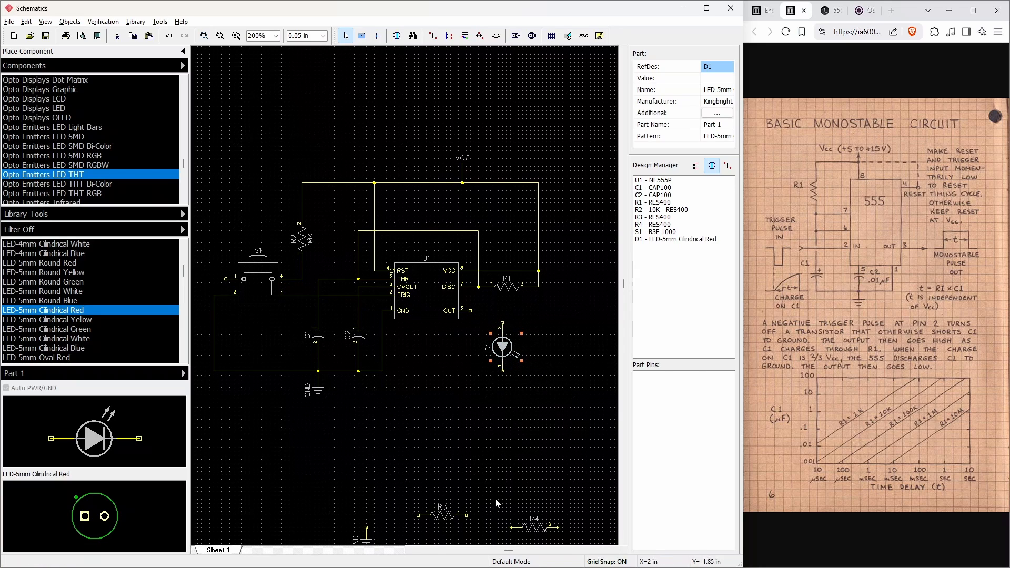
drag(444, 515, 501, 414)
key(r)
drag(366, 540, 503, 466)
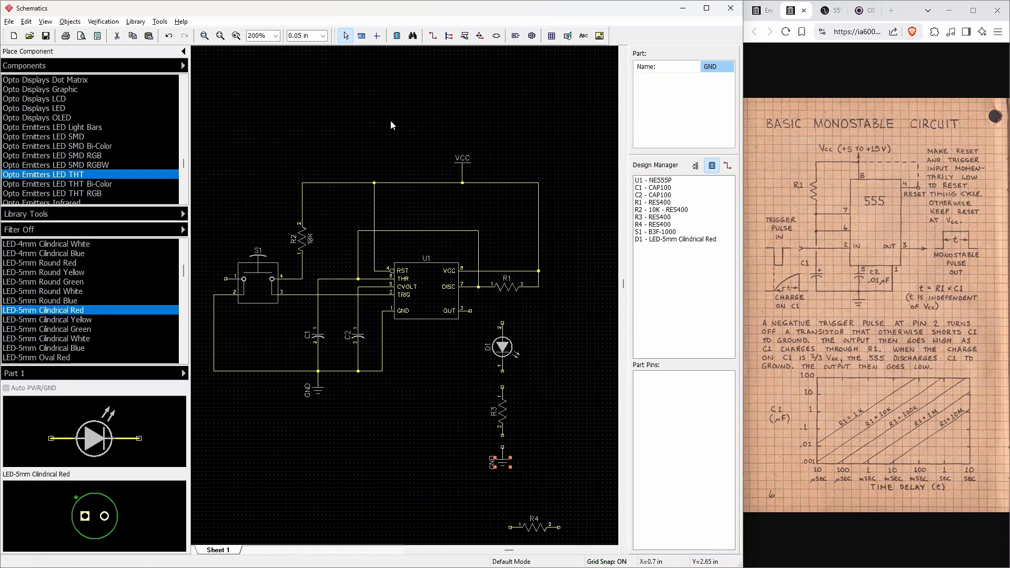
Wire the lower end of resistor R3 to the ground port beneath it
click(432, 35)
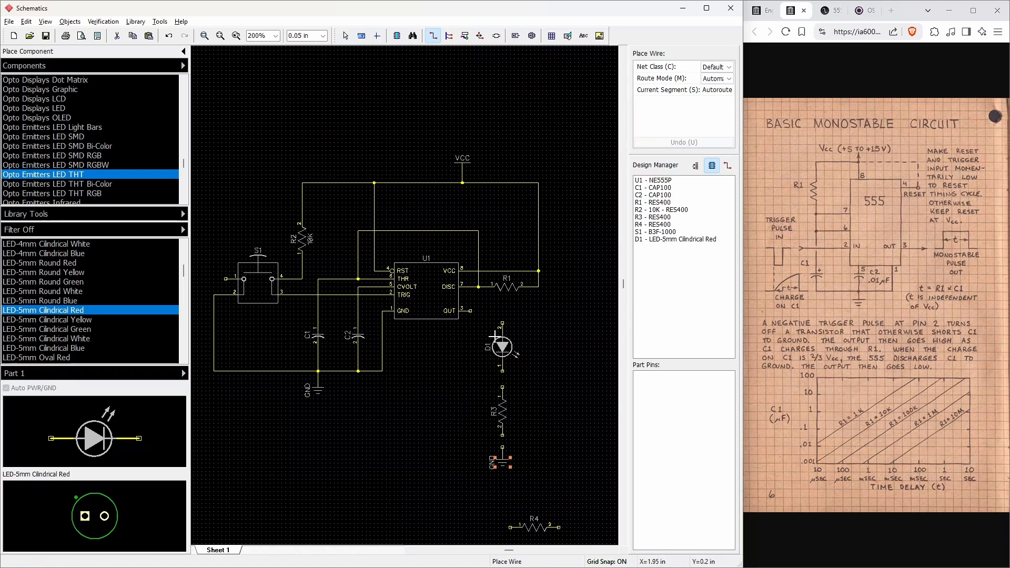
click(502, 436)
click(502, 447)
right_click(509, 444)
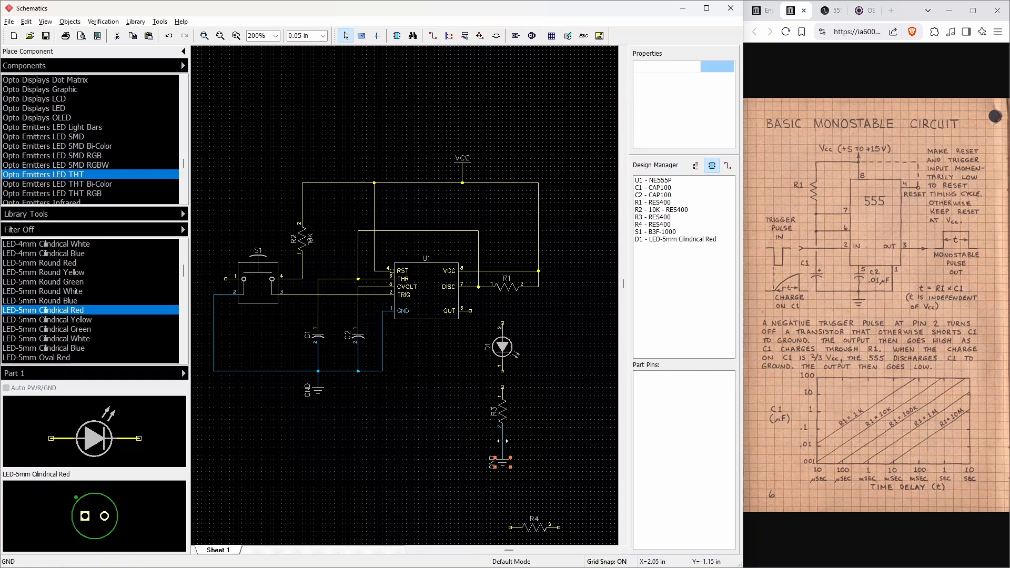
click(503, 441)
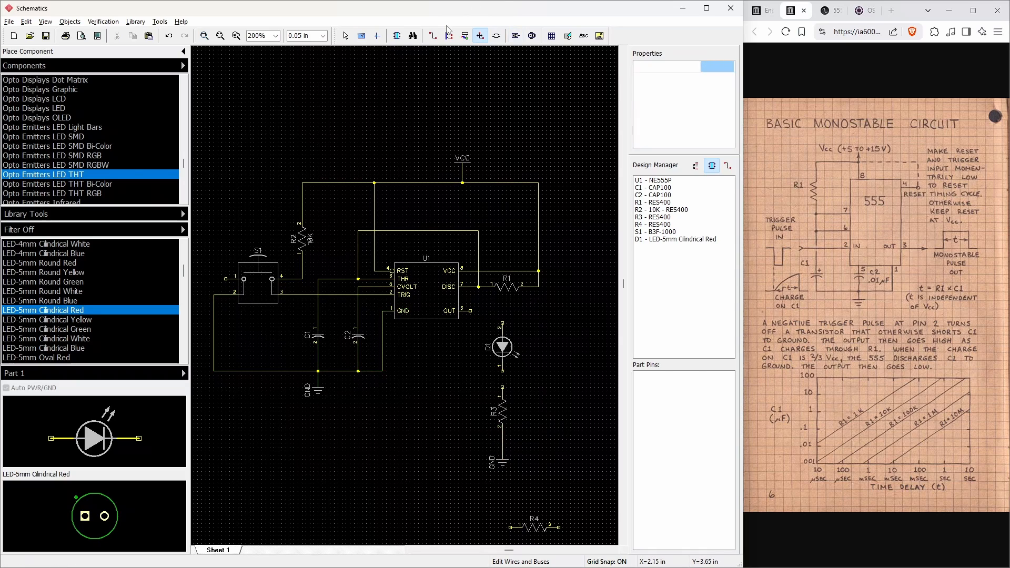
Wire the timer's OUT pin to the anode of LED D1, and D1's cathode to resistor R3
click(433, 36)
click(470, 311)
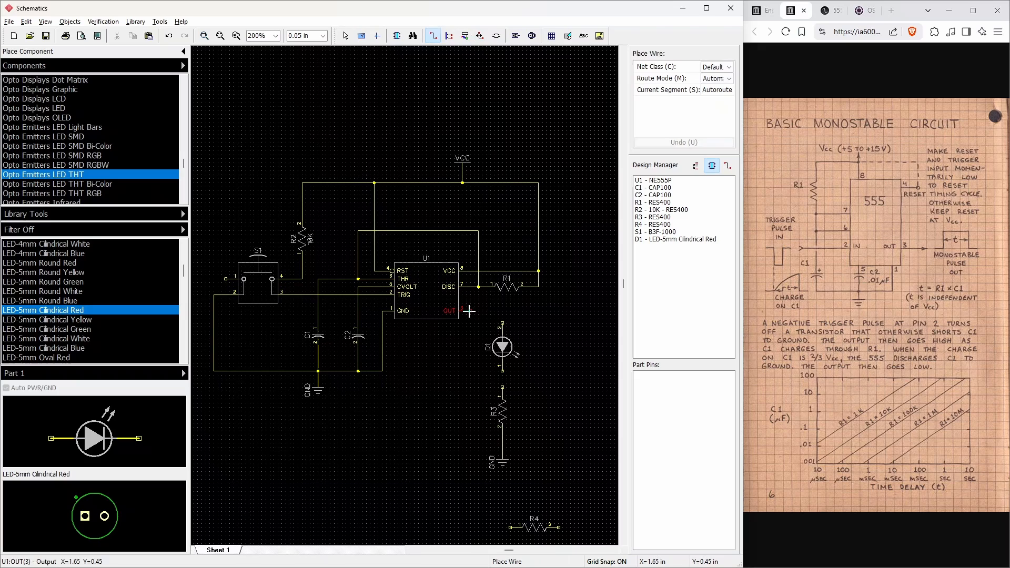
click(502, 323)
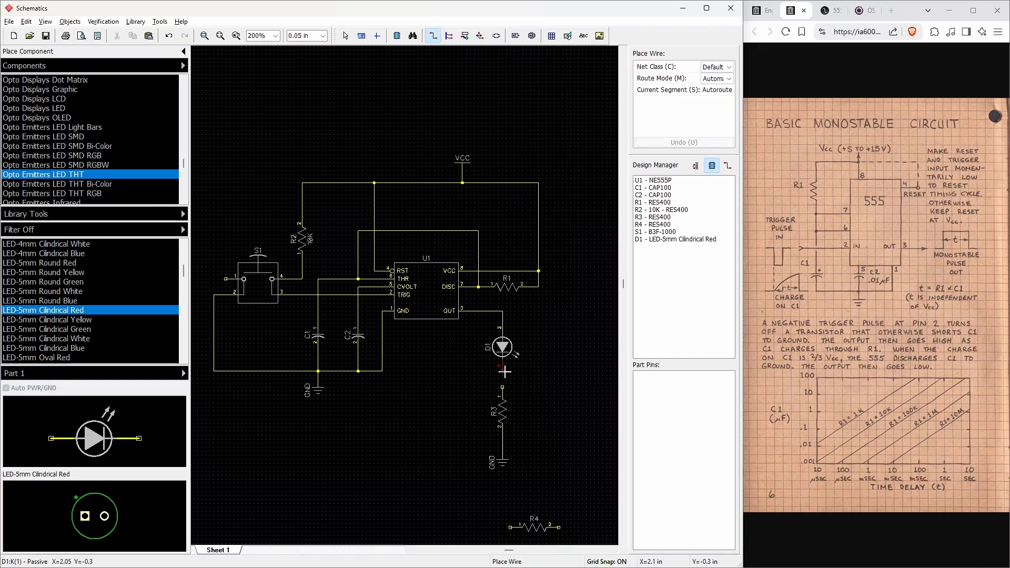
click(503, 370)
click(502, 388)
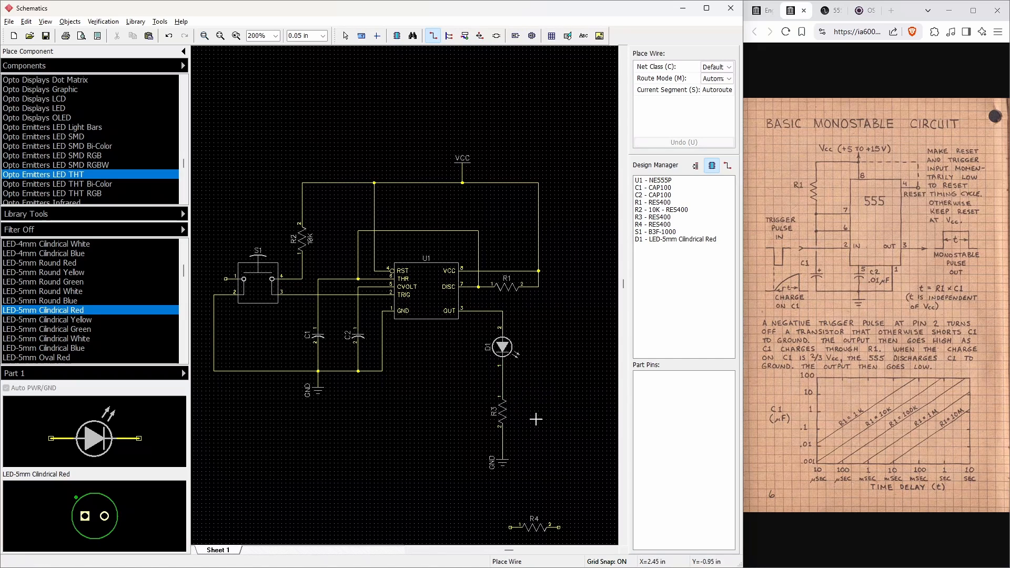
key(Escape)
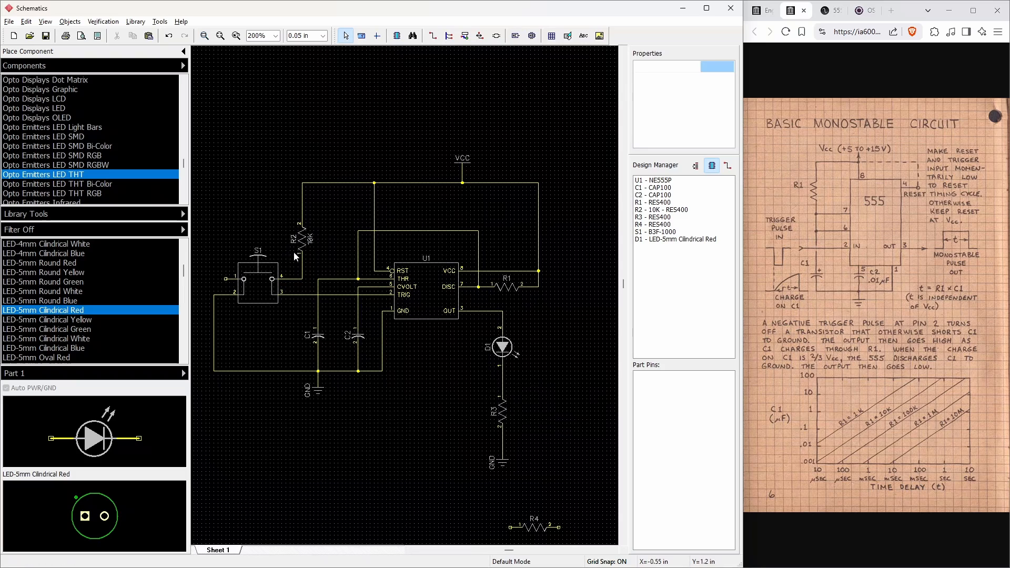
Set the value of capacitor C1 to 1uF and of capacitor C2 to .01uF
click(318, 339)
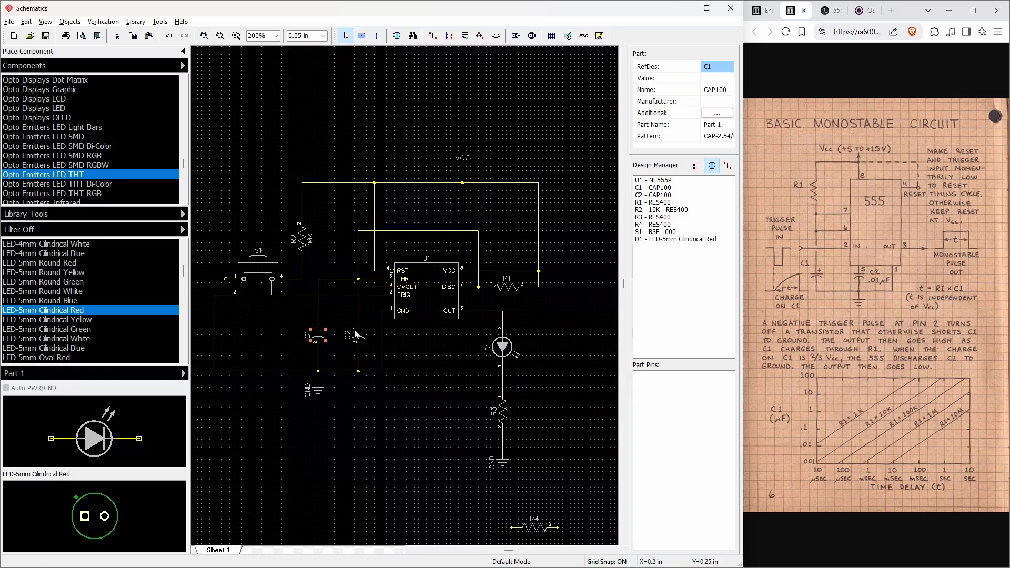
click(723, 82)
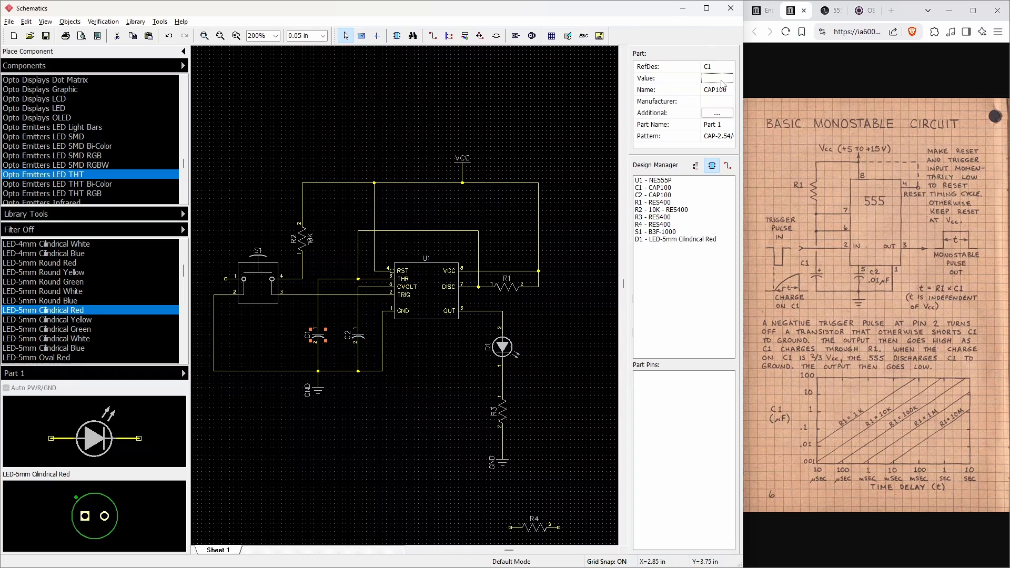
click(721, 81)
key(Return)
click(358, 335)
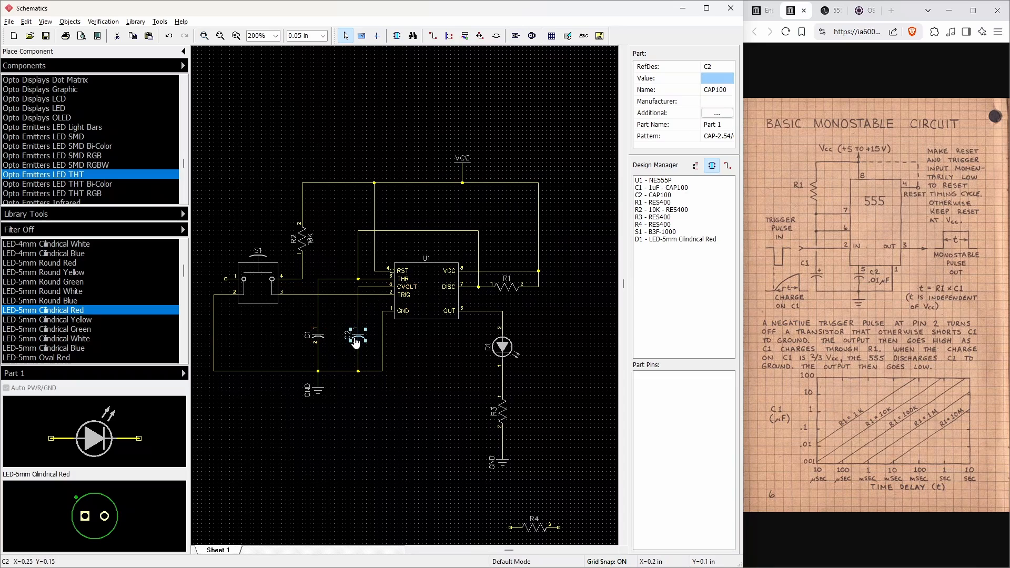
click(723, 79)
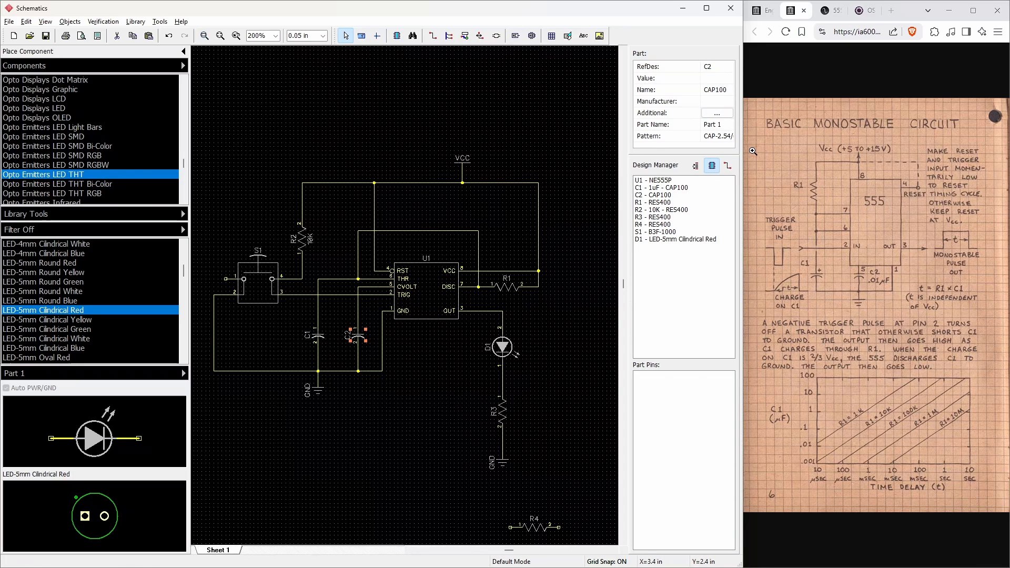
text(.01uF)
Set the value of resistor R1 to 10M and of resistor R3 to RLED
click(508, 291)
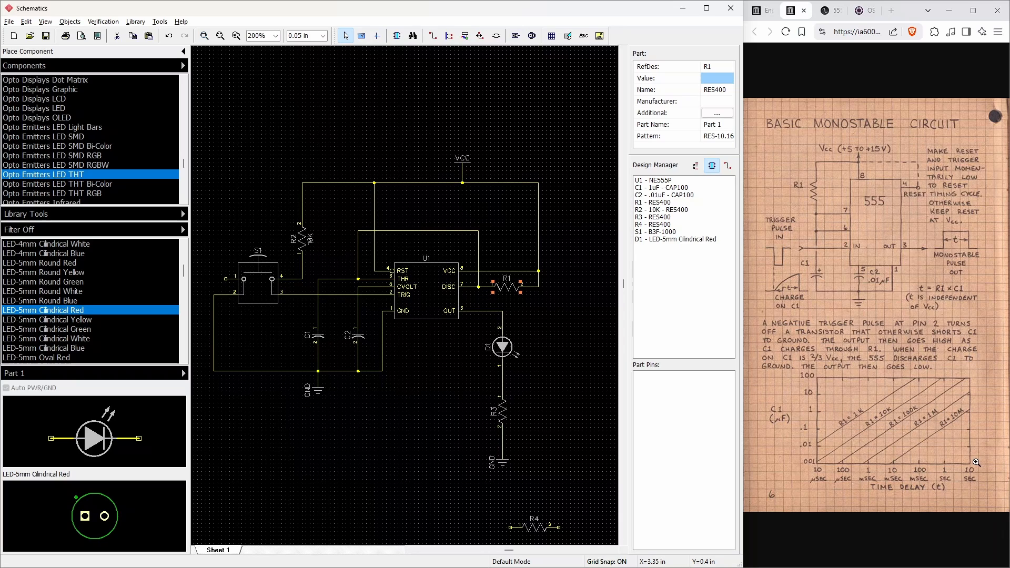
click(510, 293)
click(721, 77)
click(512, 293)
click(703, 78)
text(10M)
click(503, 420)
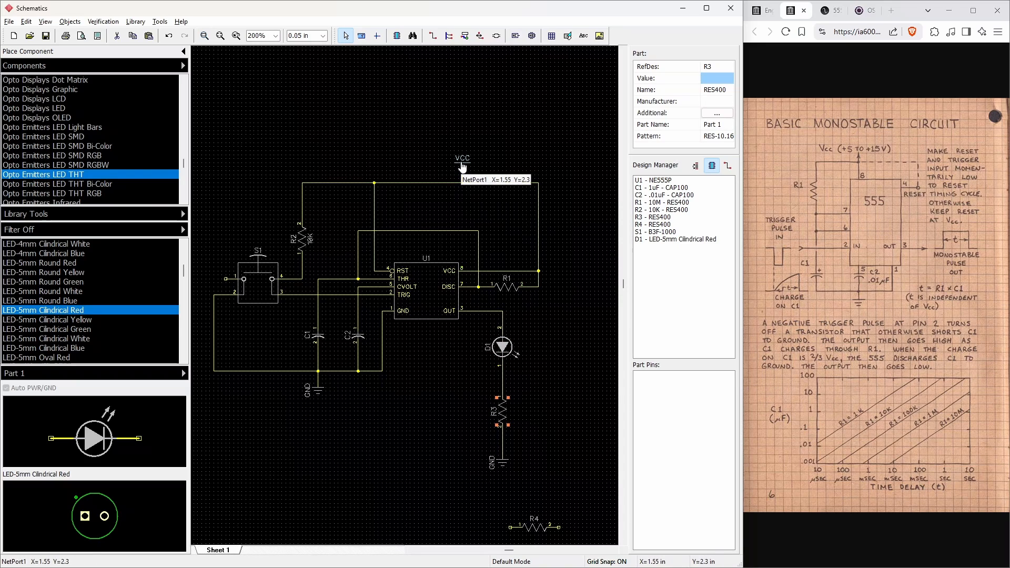
click(715, 79)
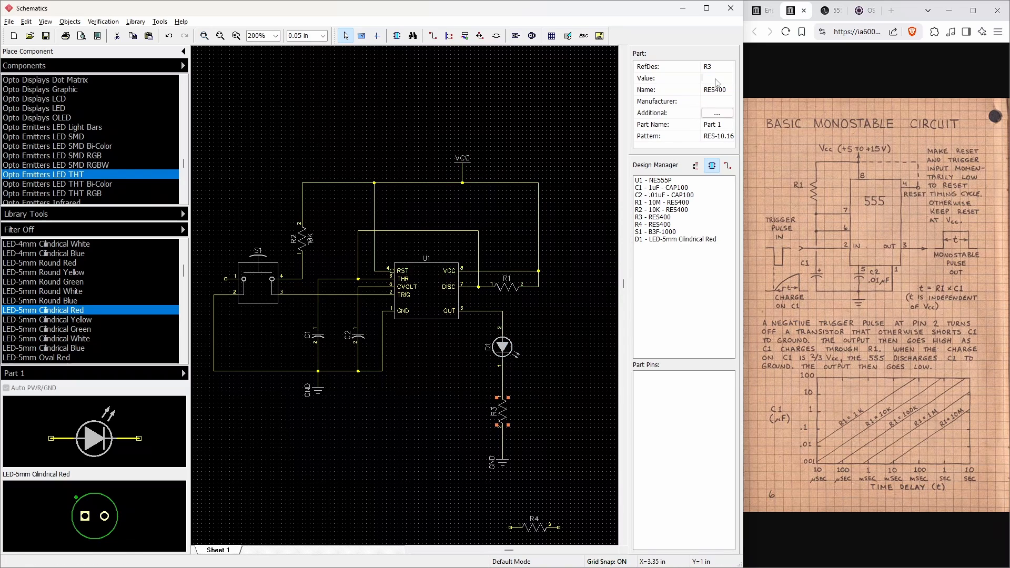
key(Return)
Show the value markings on the schematic for R3, R1, C1 and C2 together
ctrl+click(504, 287)
ctrl+click(319, 338)
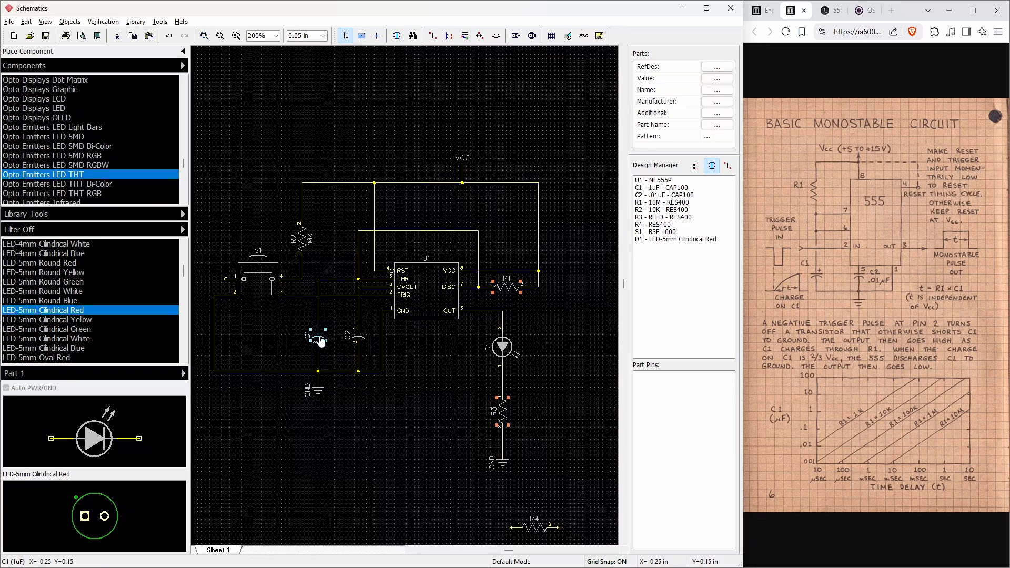
right_click(358, 339)
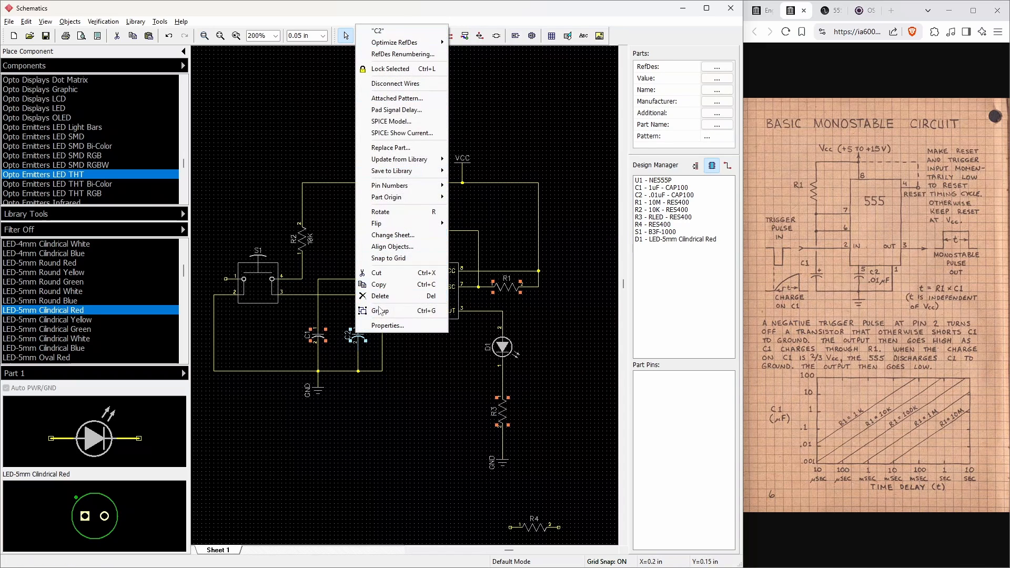
click(390, 326)
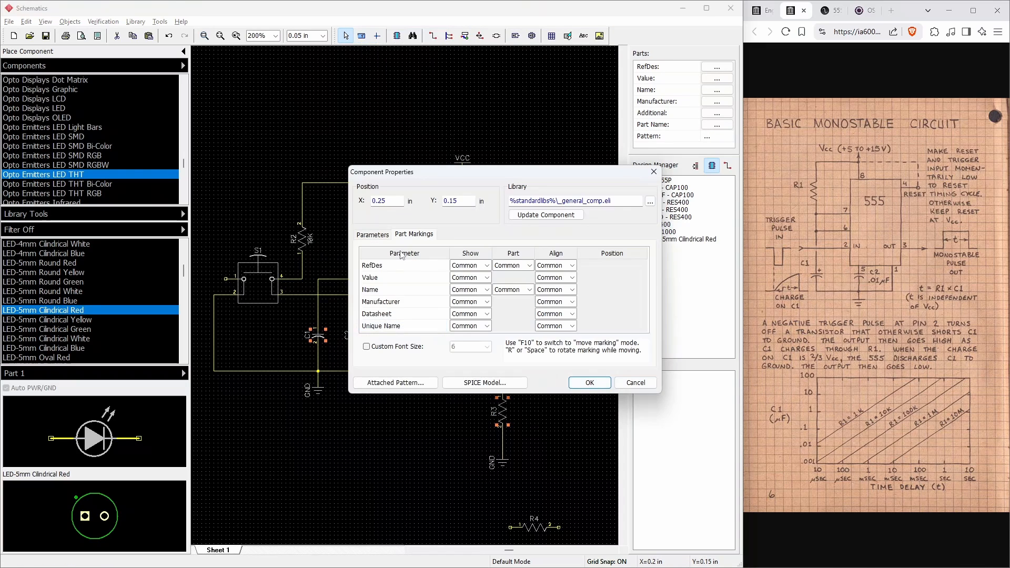
click(477, 278)
click(474, 296)
click(589, 382)
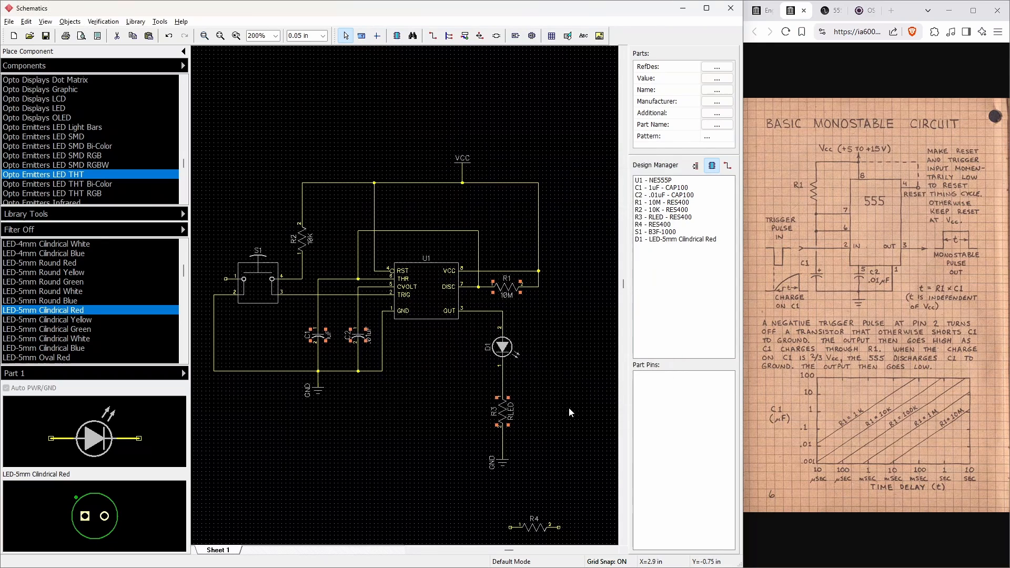
Delete the unused resistor R4 below the circuit
click(534, 415)
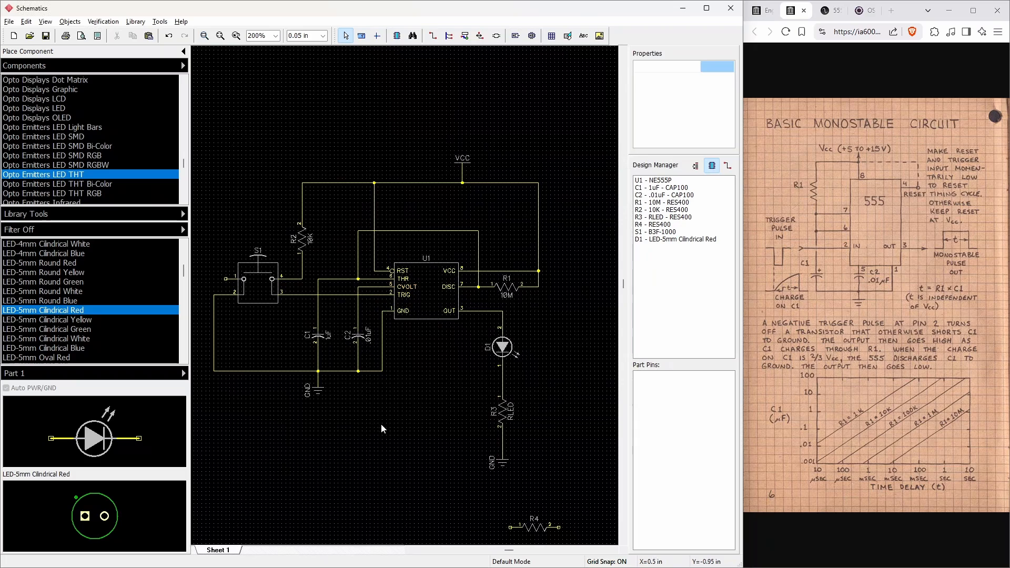
drag(475, 514, 577, 537)
key(Delete)
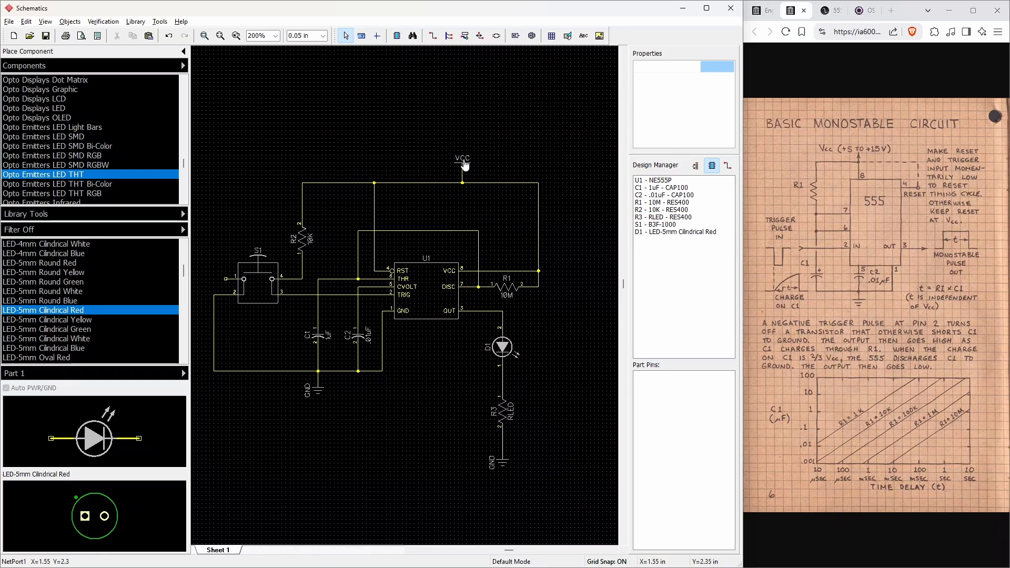
Browse the Net Ports library for a port symbol suited to the circuit's power connection
scroll(169, 157, up, 1)
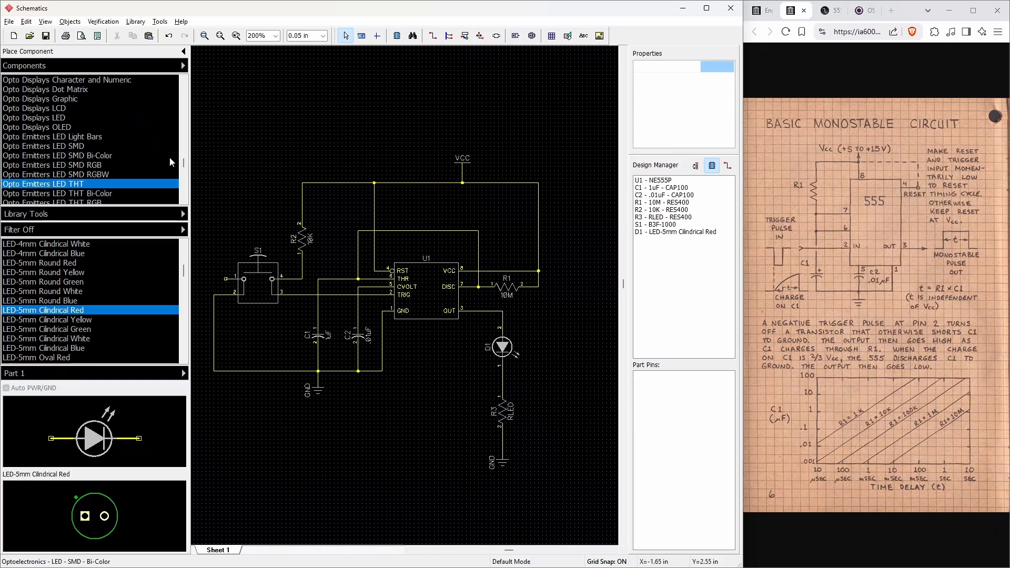
scroll(183, 166, up, 1)
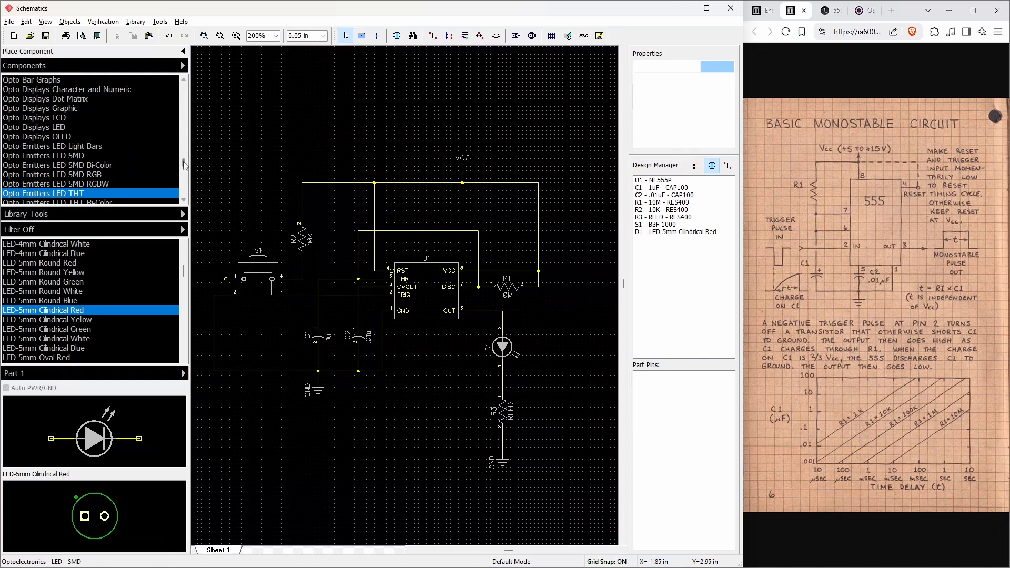
drag(183, 164, 184, 89)
click(32, 79)
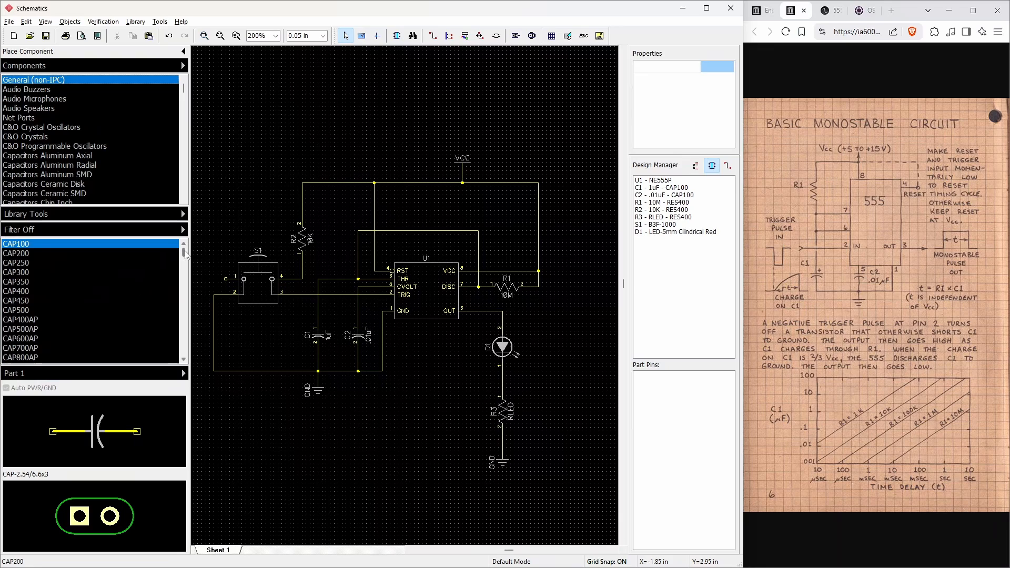
click(31, 118)
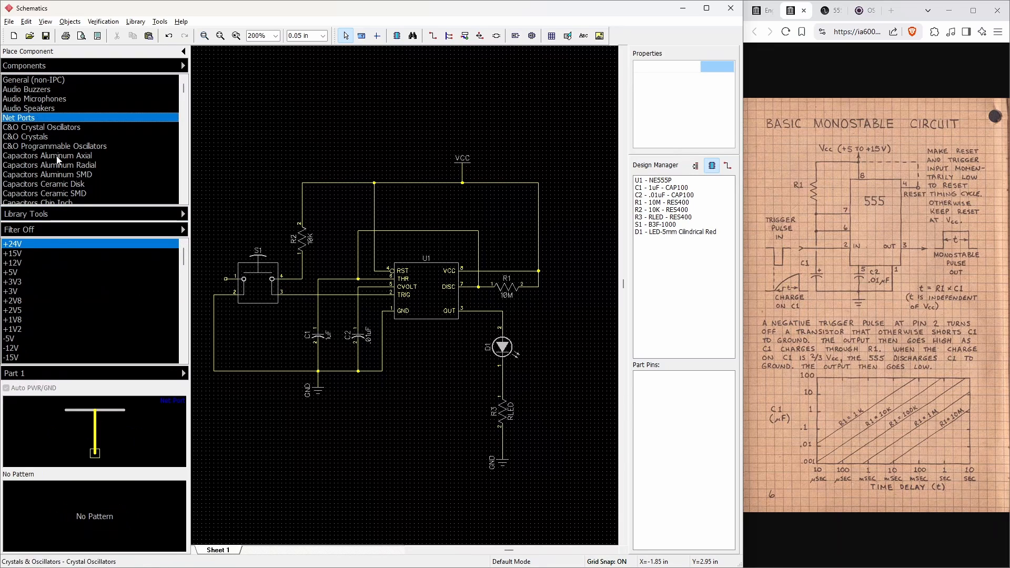
scroll(109, 310, down, 15)
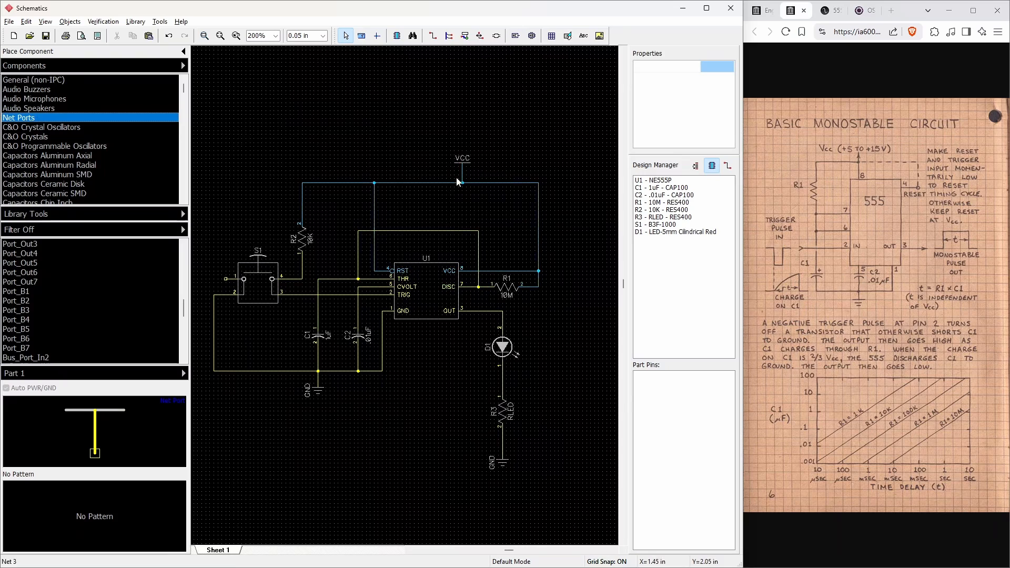
click(463, 161)
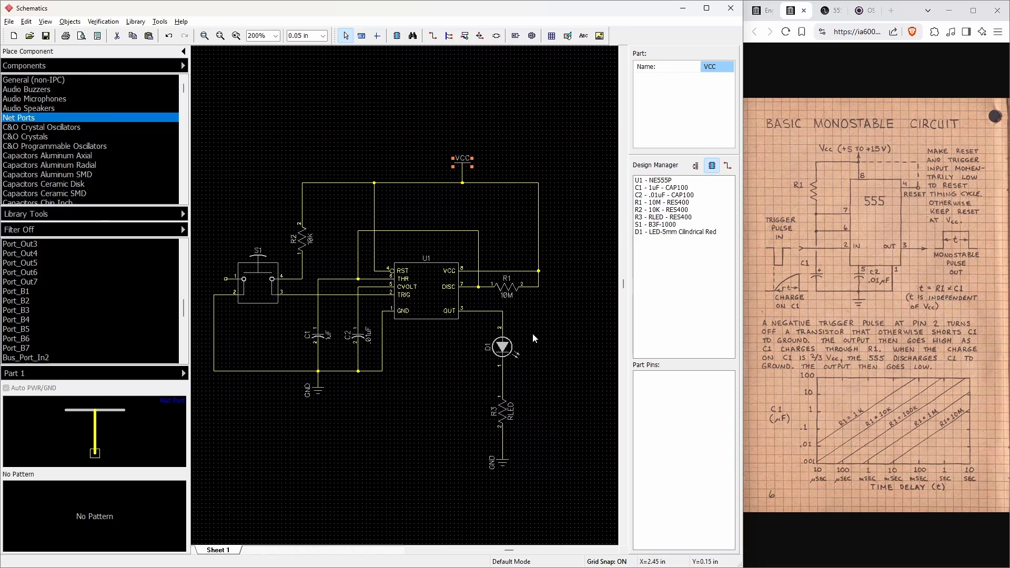
click(503, 347)
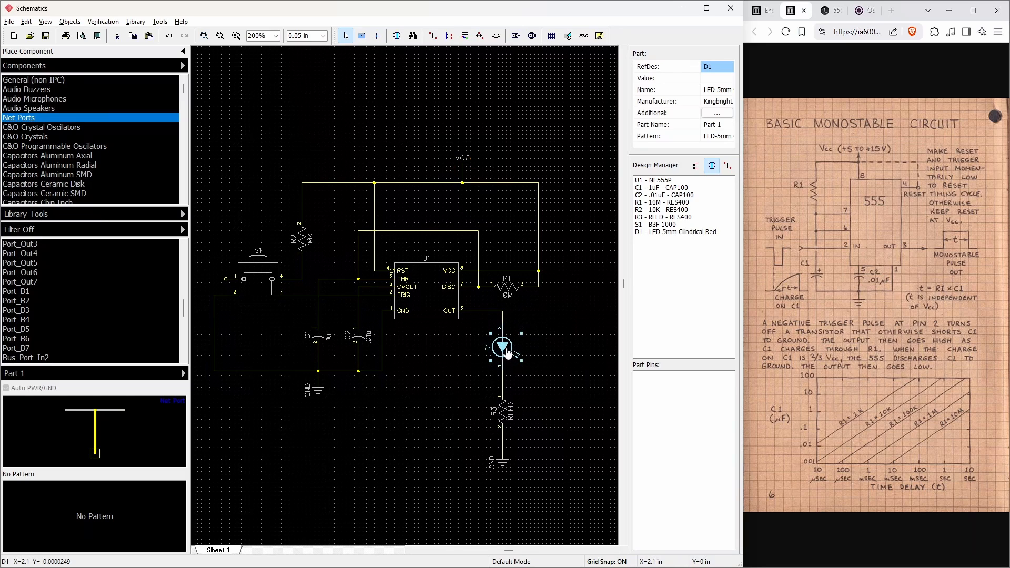
click(464, 166)
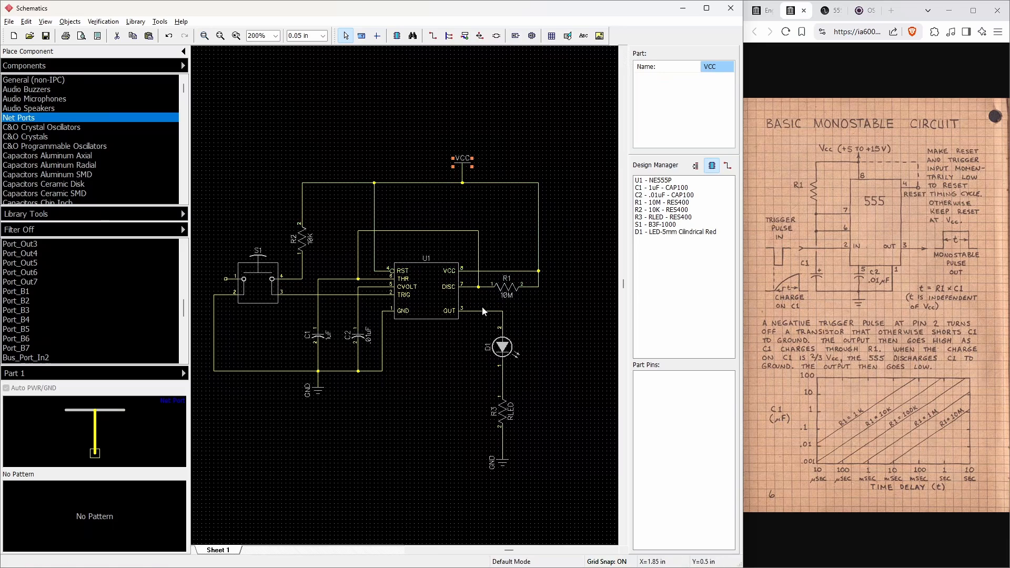
click(461, 184)
click(428, 166)
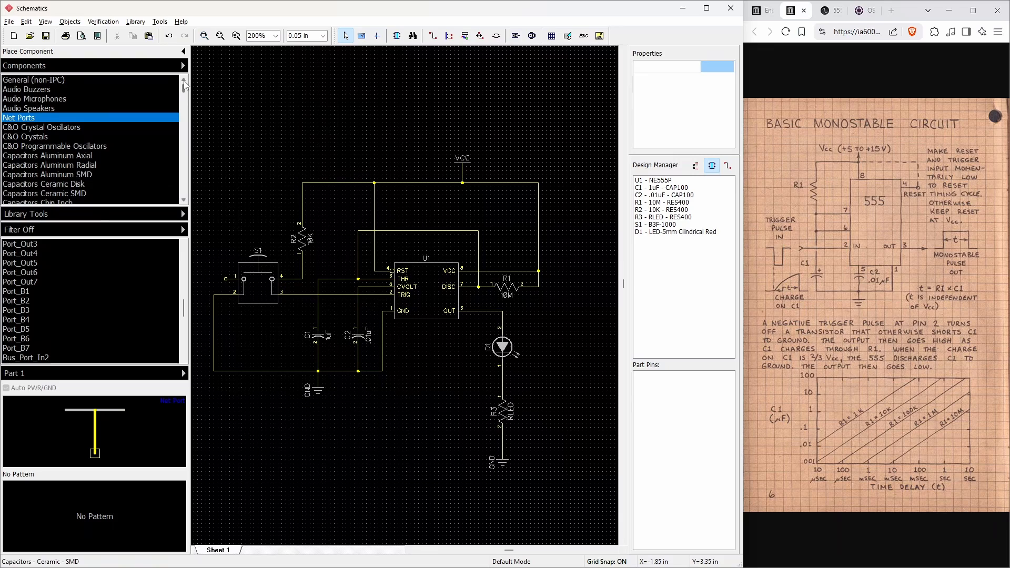
Find the component library Con Rect Headers p2.54mm THT Vertical Receptacle for a power connector
scroll(88, 158, down, 2)
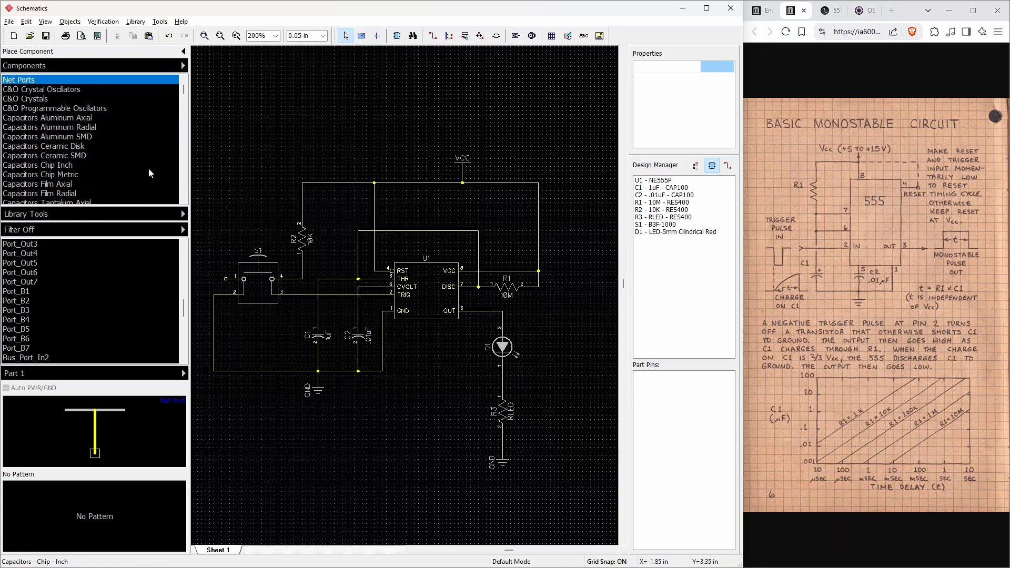
scroll(185, 185, down, 15)
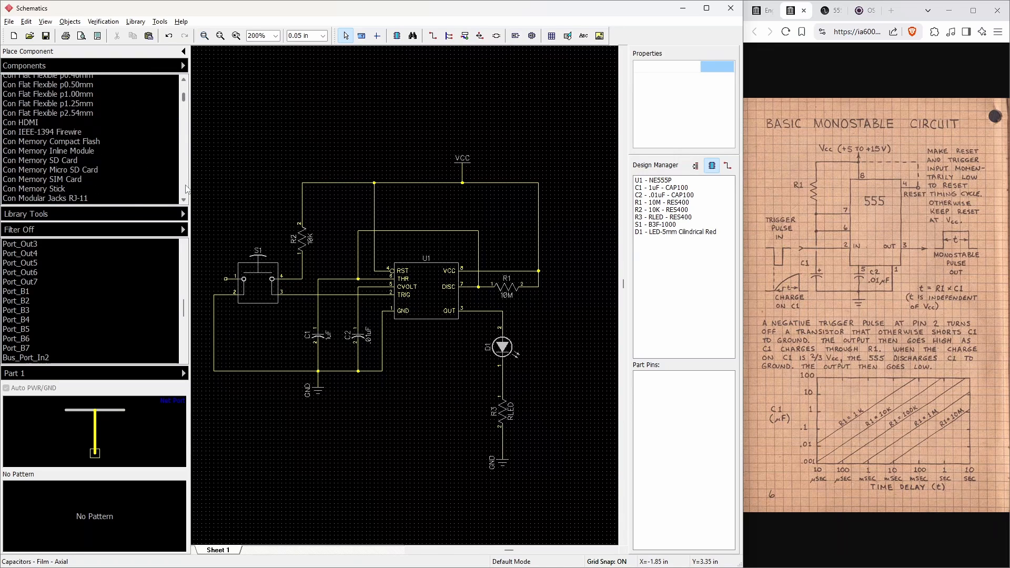
scroll(185, 187, down, 5)
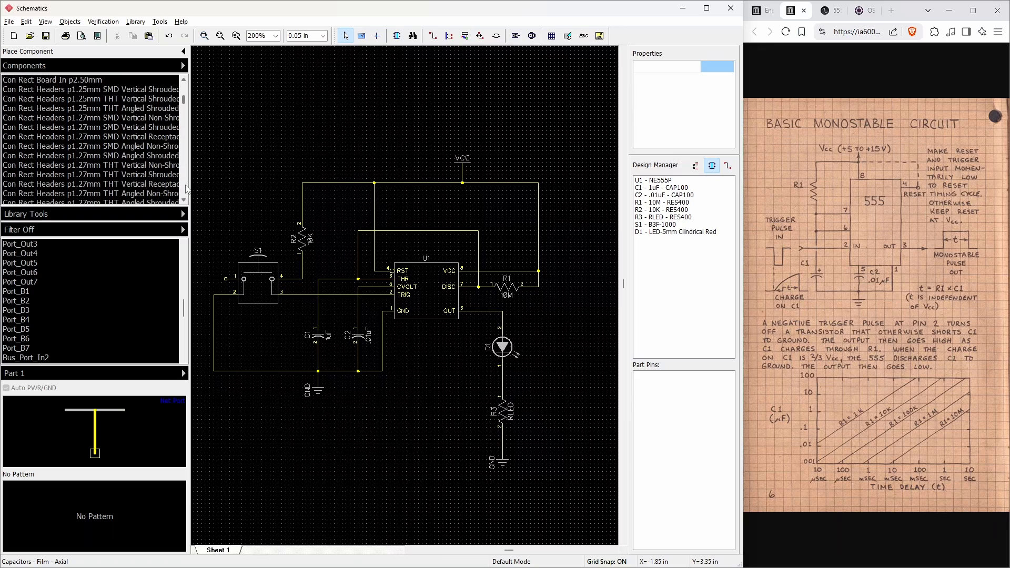
scroll(185, 186, down, 8)
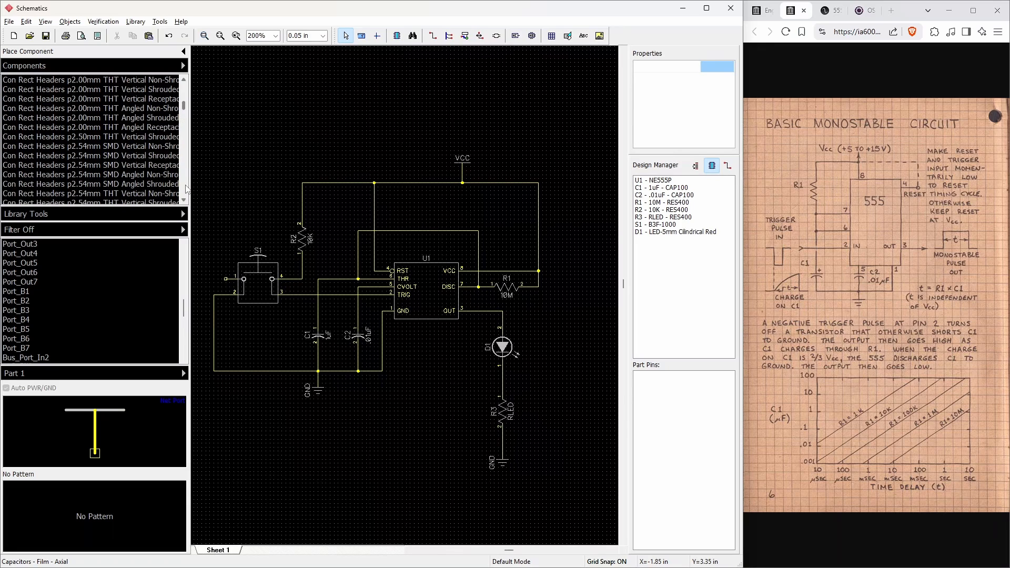
click(94, 146)
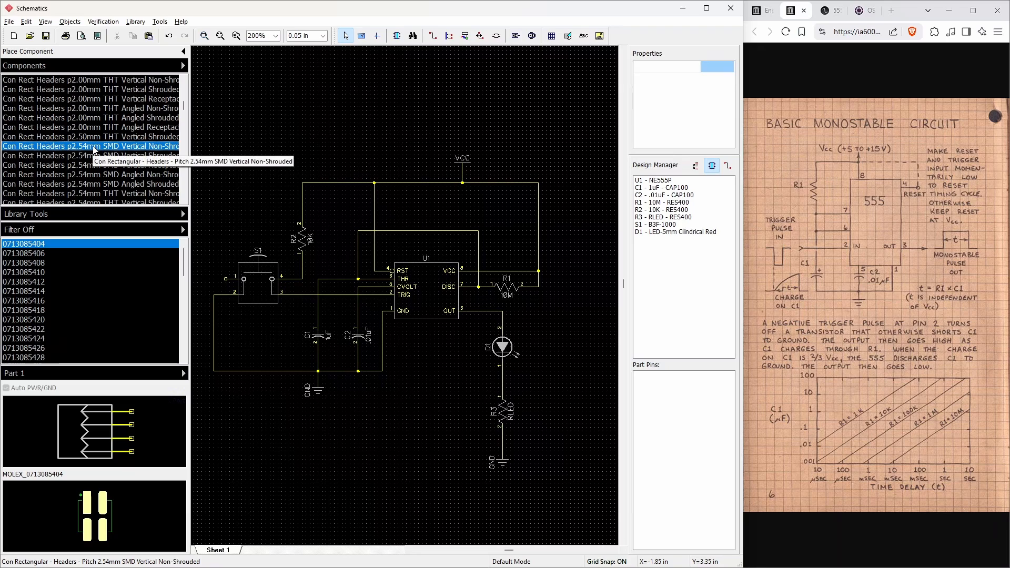
scroll(93, 156, down, 4)
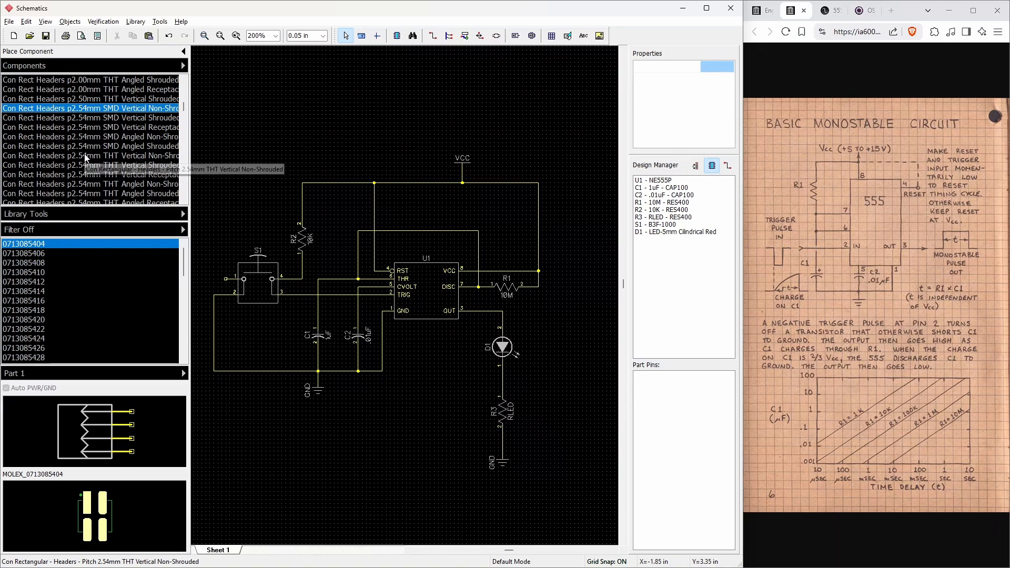
click(85, 157)
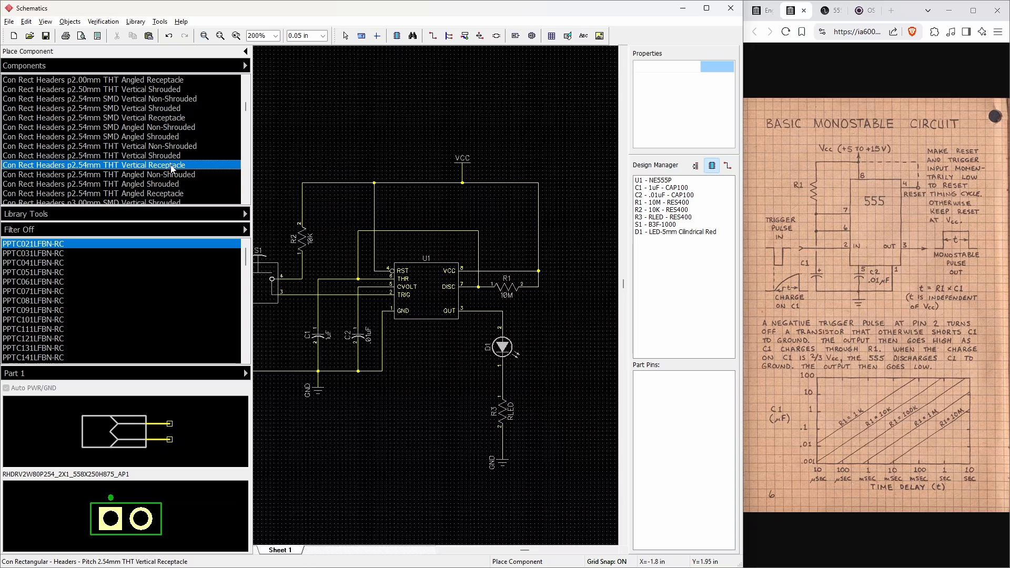
Place one two-pin PPTC021LFBN-RC header in the empty area above and left of switch S1
click(68, 246)
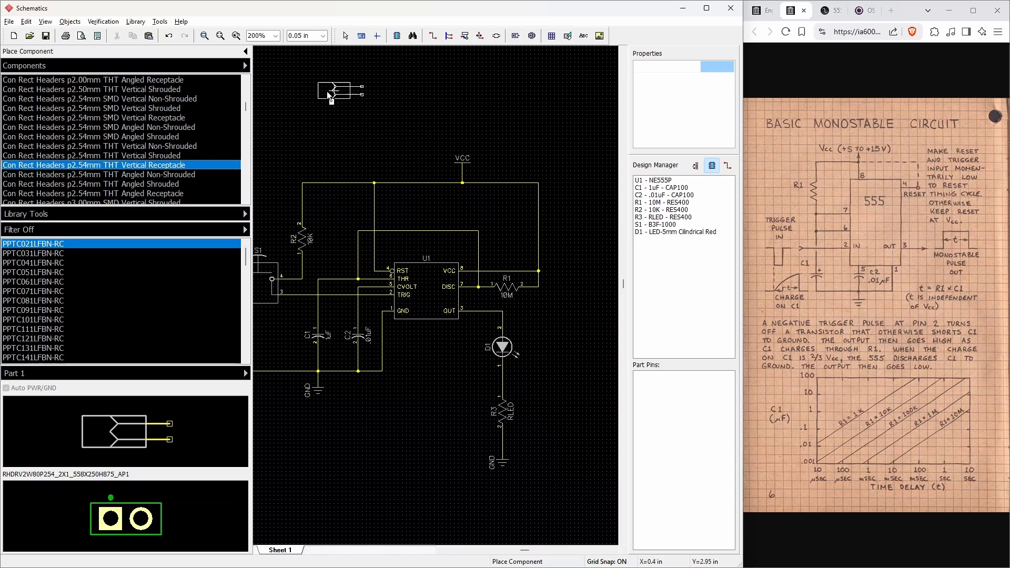
scroll(389, 103, down, 1)
scroll(513, 143, down, 3)
scroll(293, 119, up, 3)
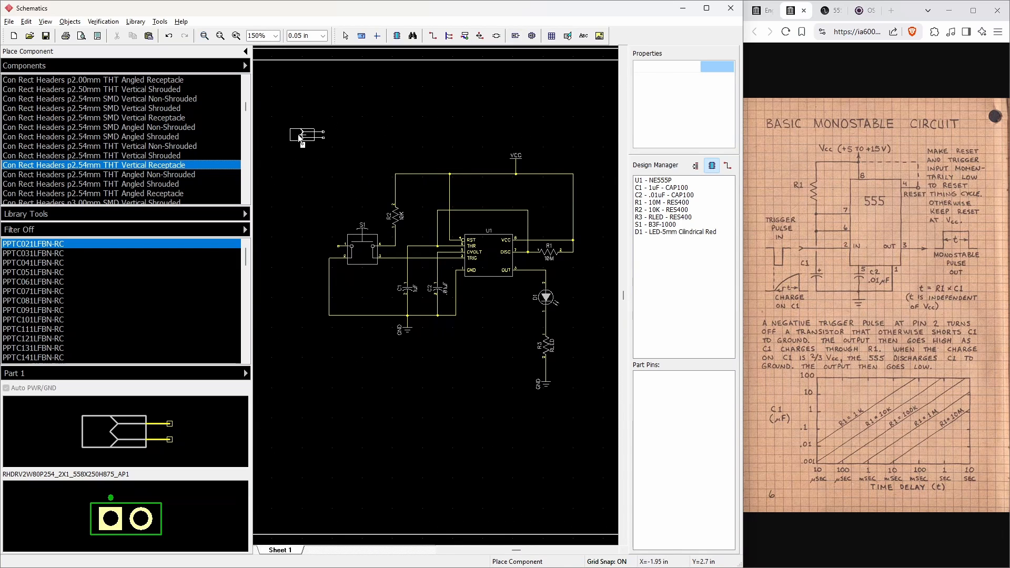
click(298, 135)
key(Escape)
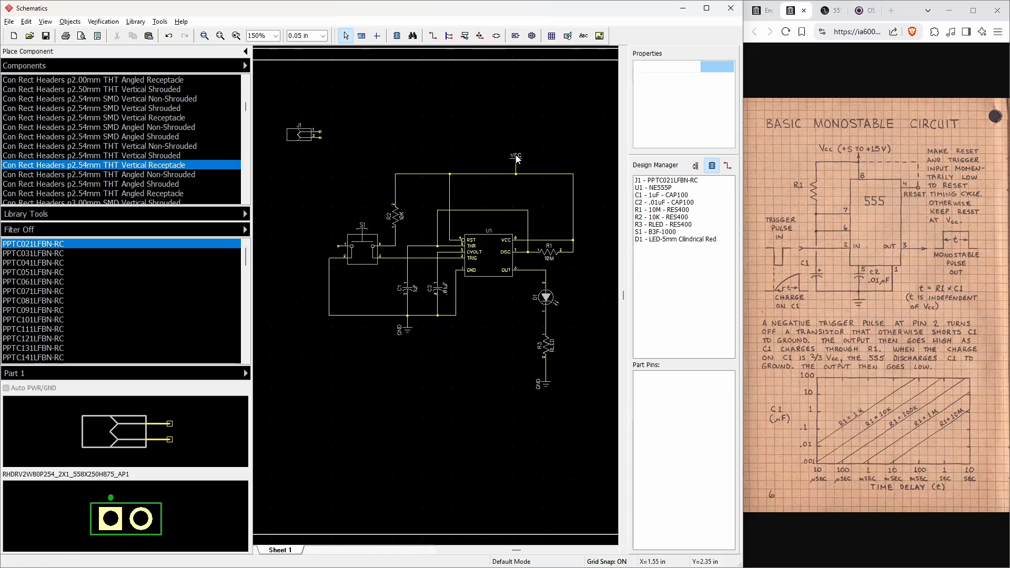
Copy the VCC and GND net ports to just above and below the pins of header J1
click(517, 165)
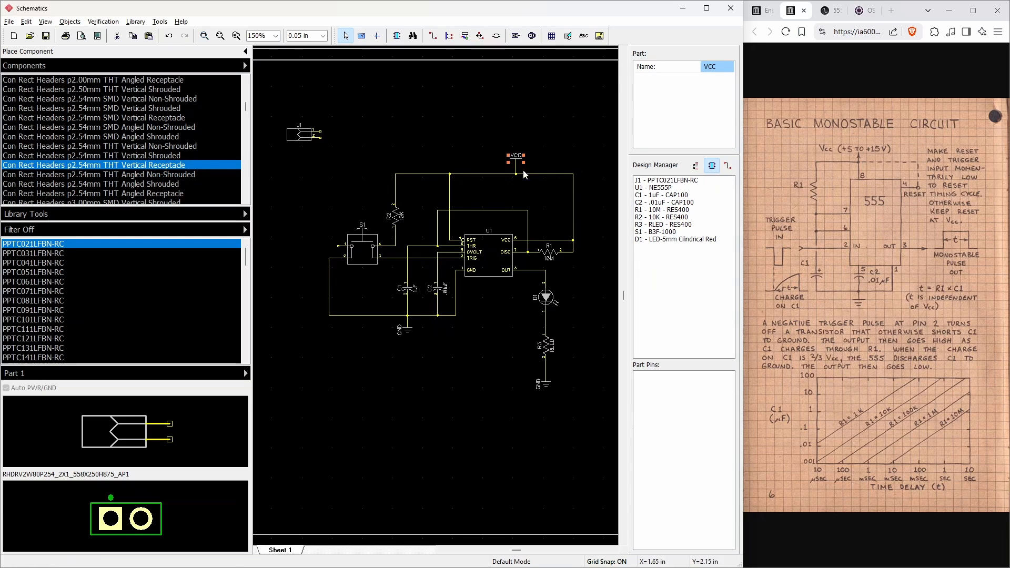
drag(509, 162, 325, 117)
click(410, 333)
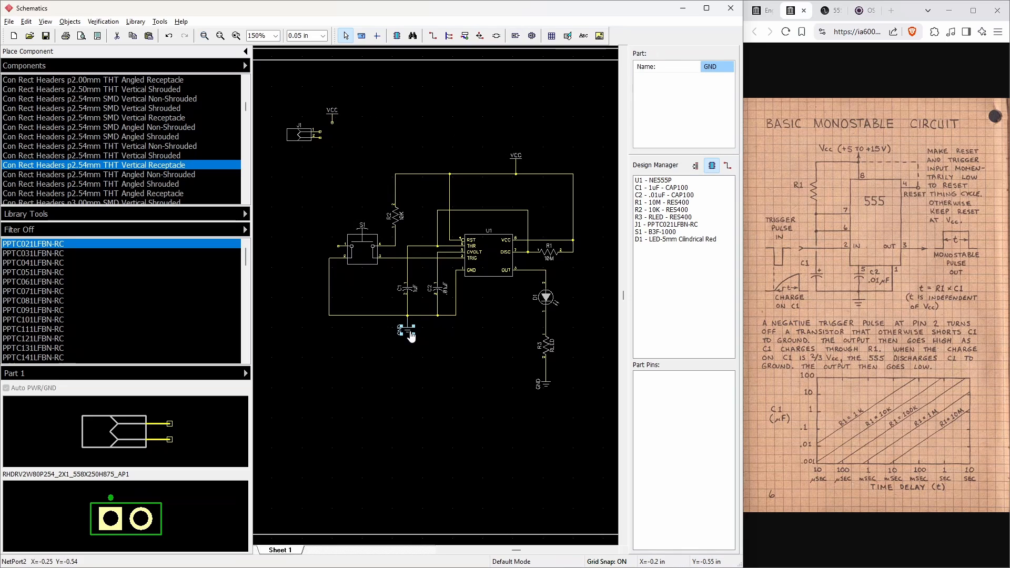
drag(411, 337, 332, 156)
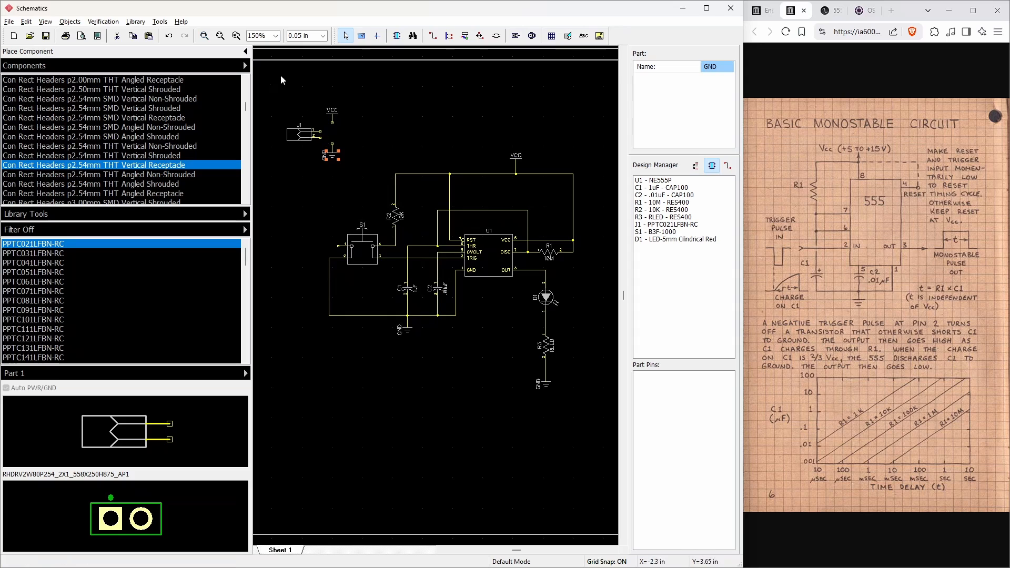
Wire header J1's pin 1 to the adjacent VCC port and pin 2 to the adjacent GND port
click(433, 35)
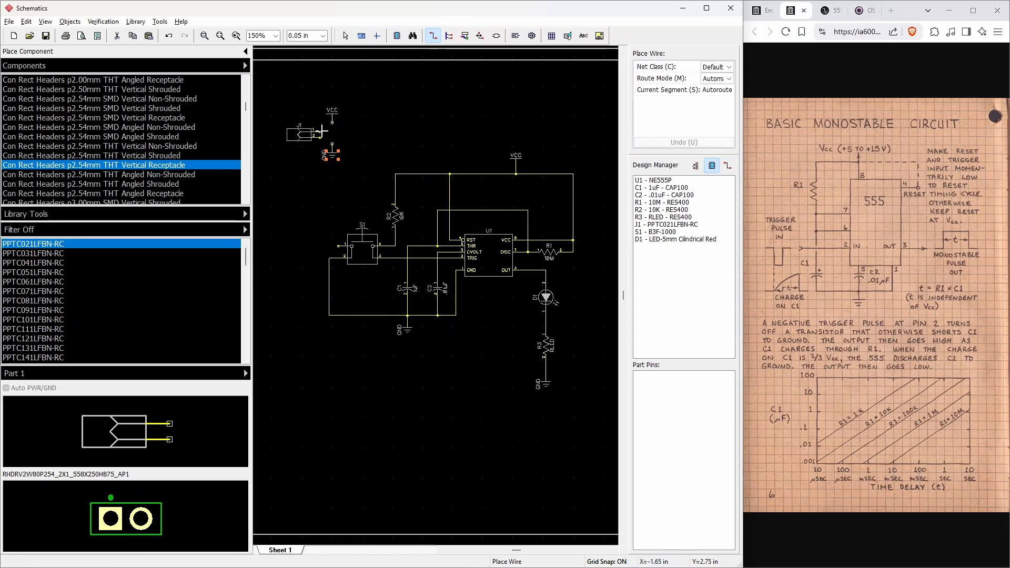
scroll(337, 128, up, 4)
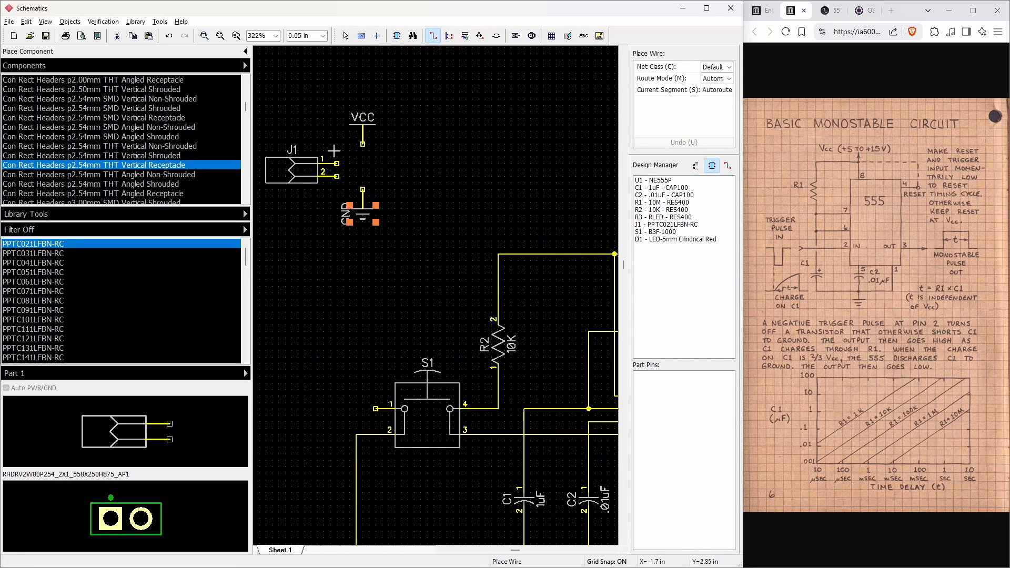
click(337, 164)
click(363, 144)
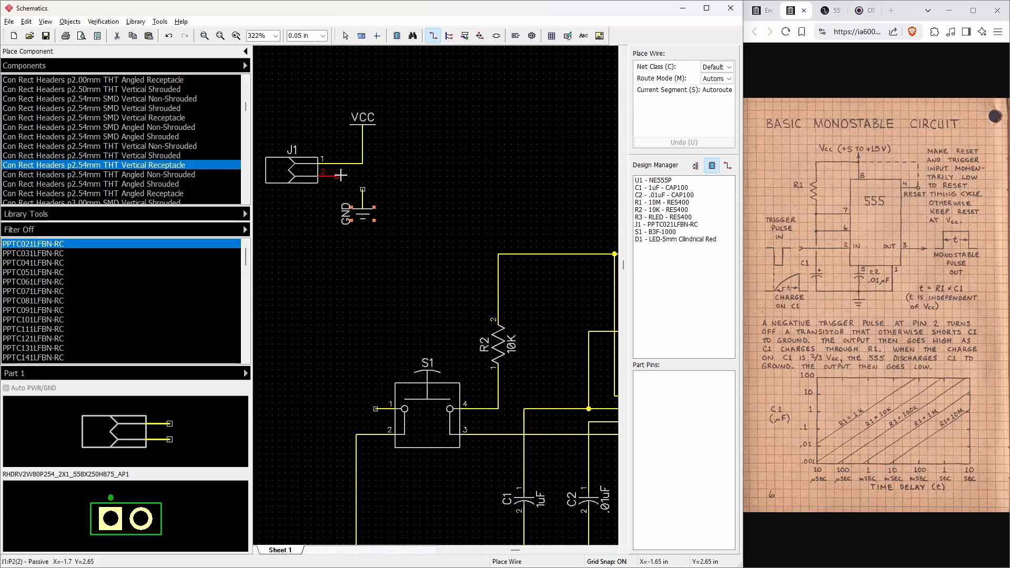
scroll(342, 175, down, 5)
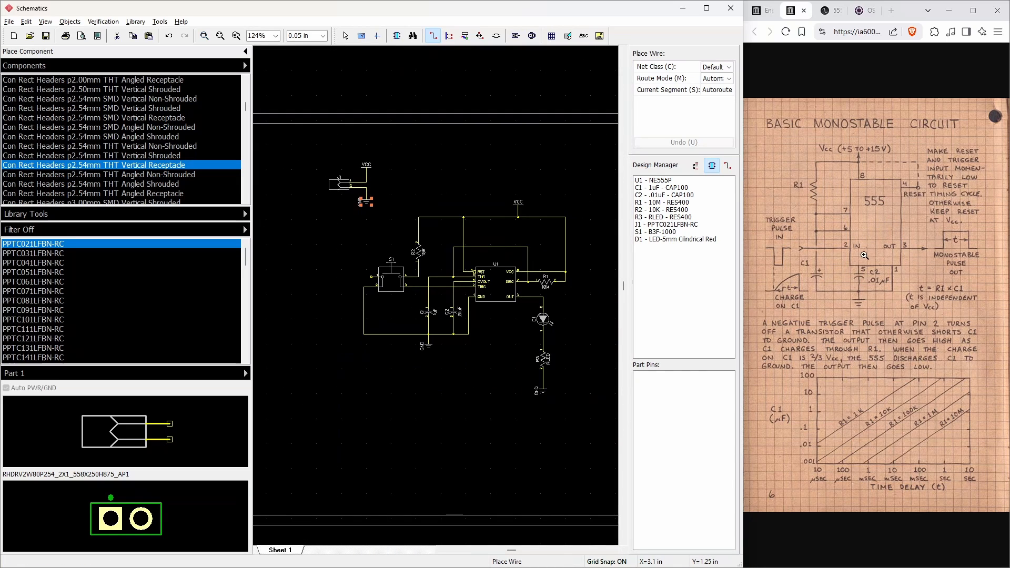
scroll(293, 300, down, 2)
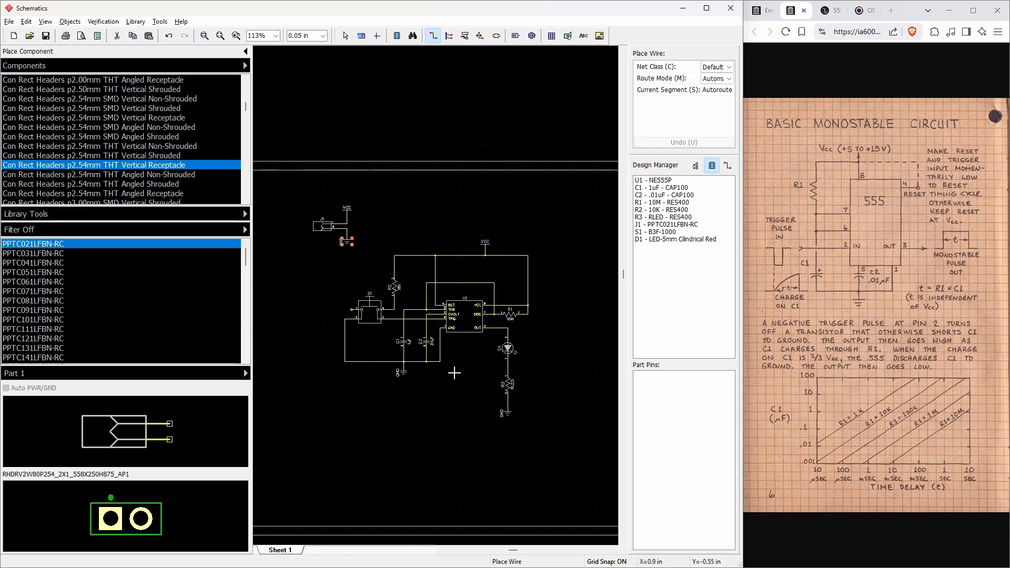
scroll(460, 200, up, 1)
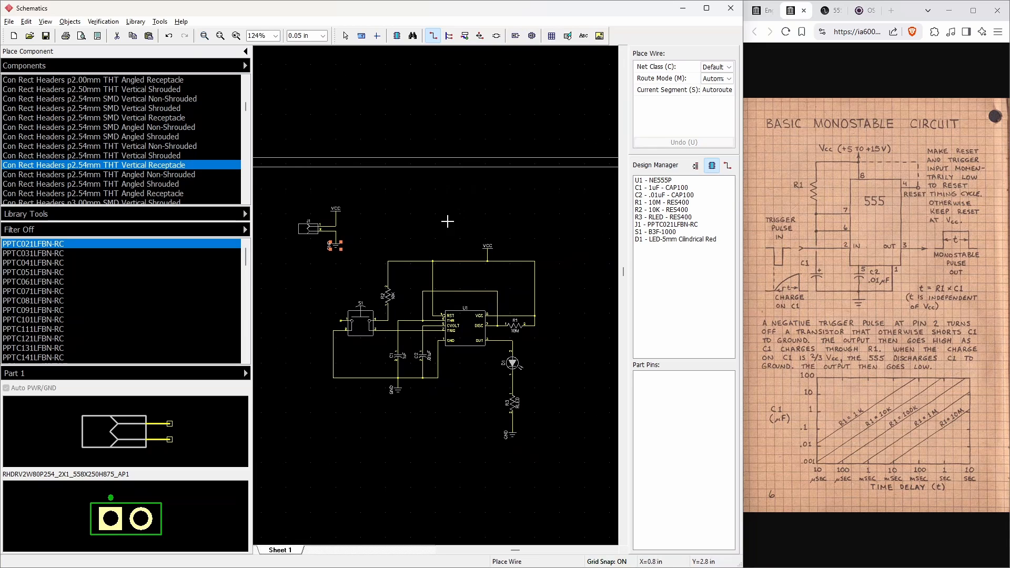
Save the schematic in the My Projects folder as 555monostable
click(9, 22)
click(29, 82)
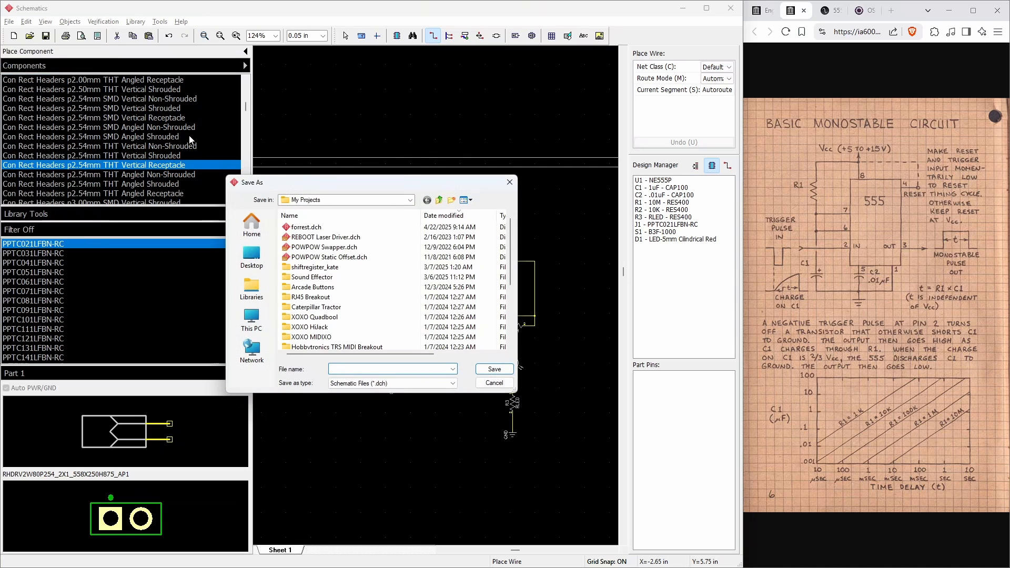
text(555monostable)
key(Return)
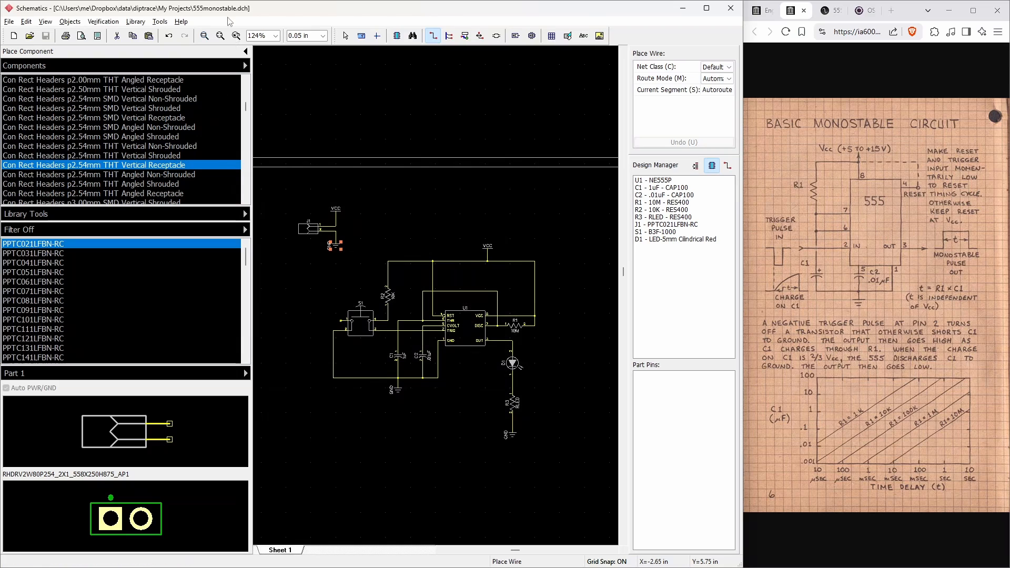
Run the electrical rule check on the schematic and dismiss its report
click(135, 21)
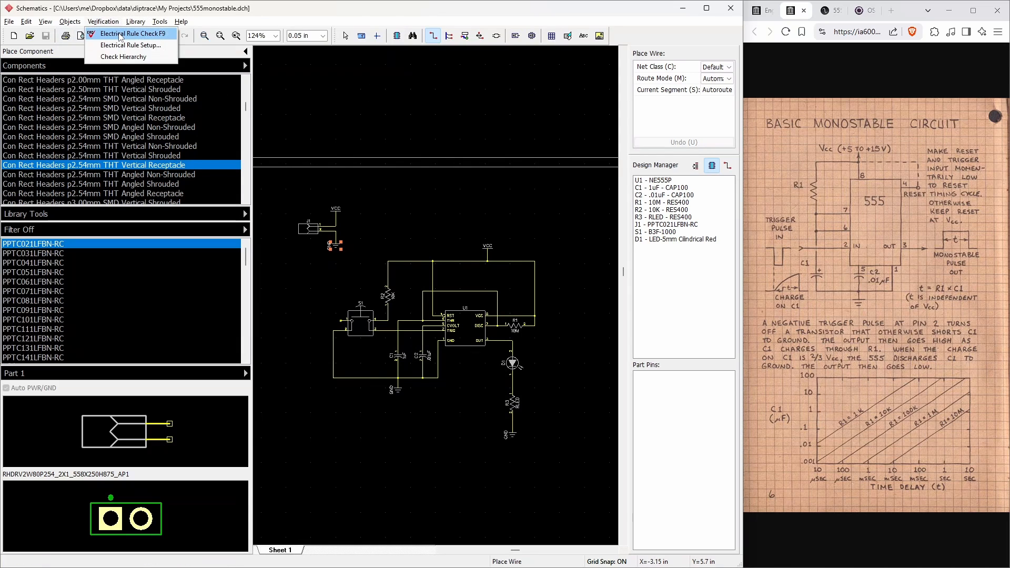
click(118, 33)
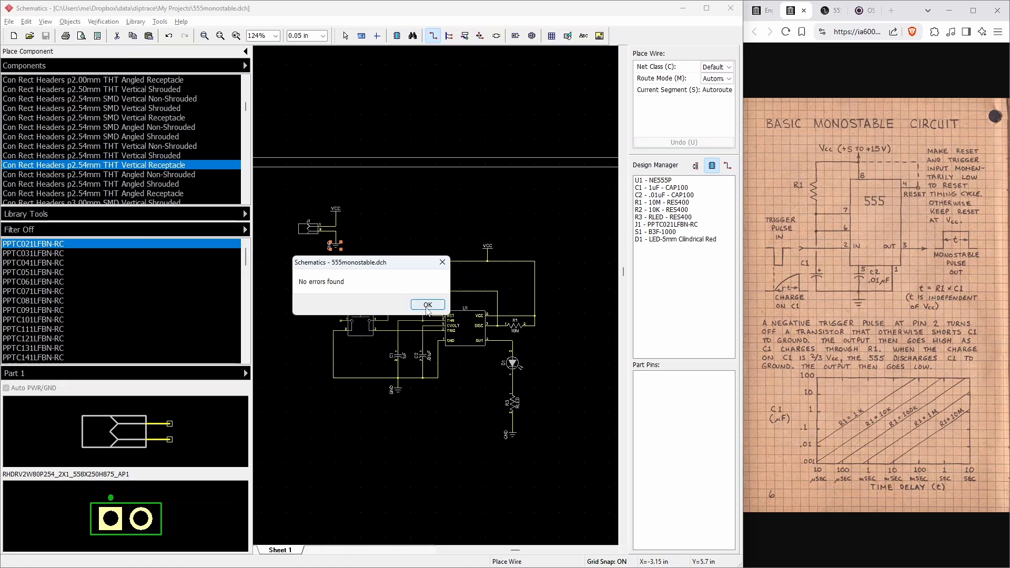
click(427, 304)
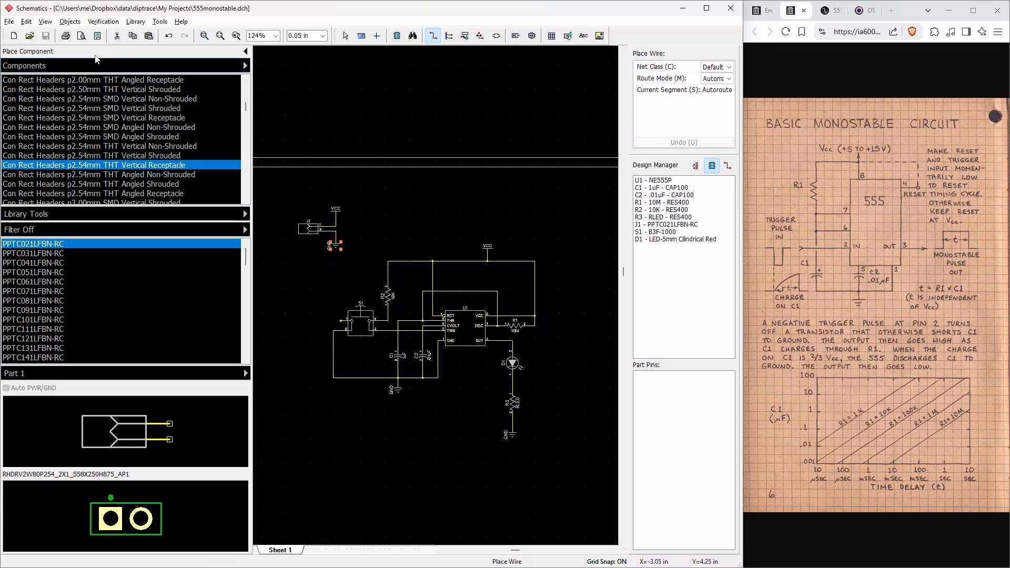
Convert the 555monostable schematic to a PCB using the schematic rules
click(9, 22)
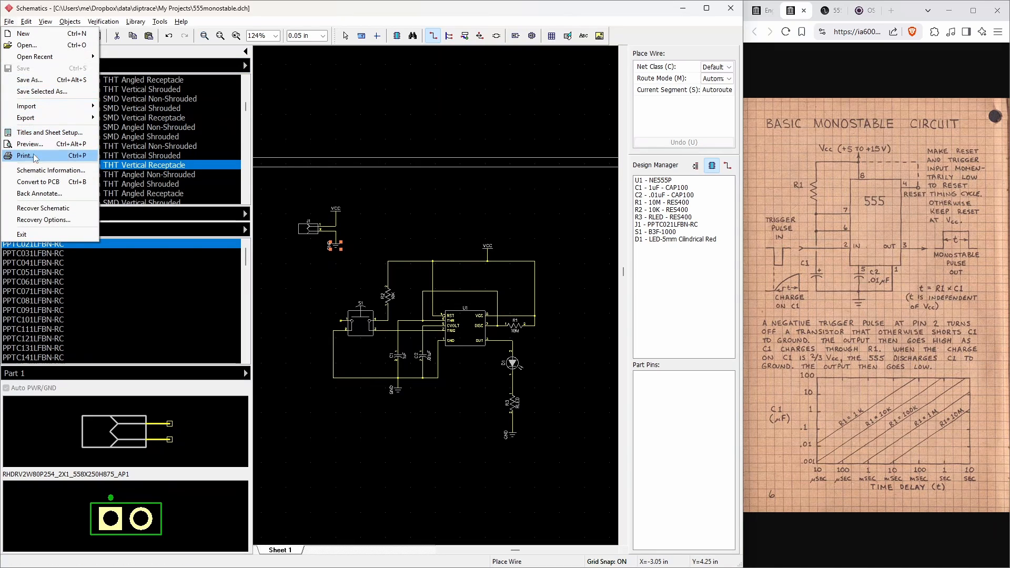
click(58, 187)
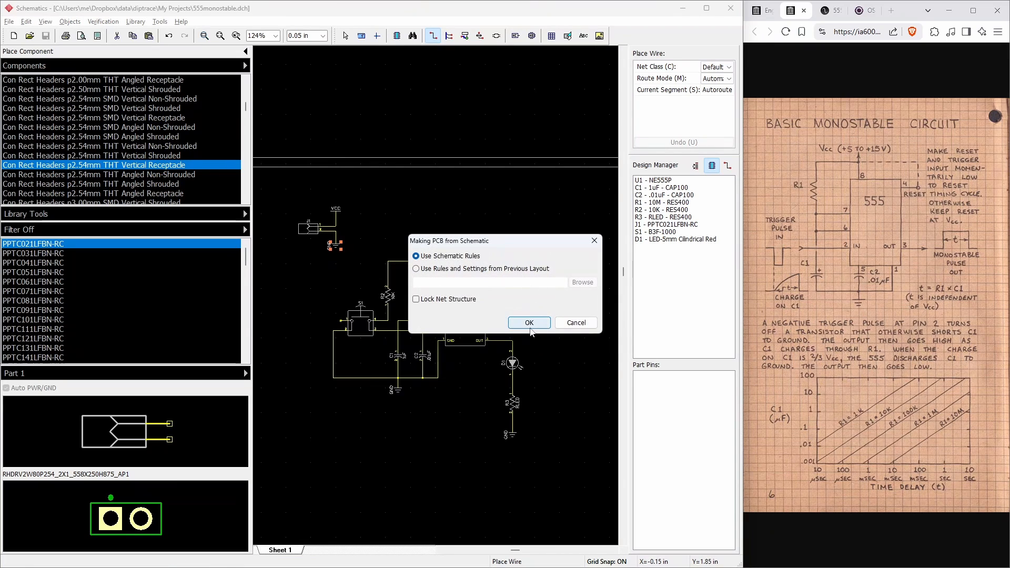
click(531, 325)
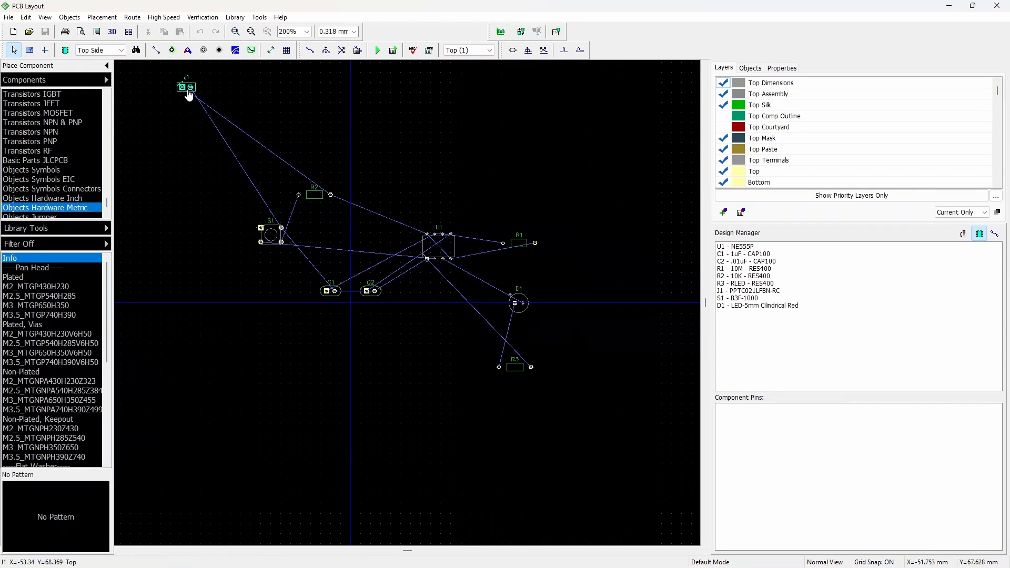
Move header J1 to the upper right of U1, resistor R2 below it, and switch S1 to its upper left
drag(186, 87, 495, 206)
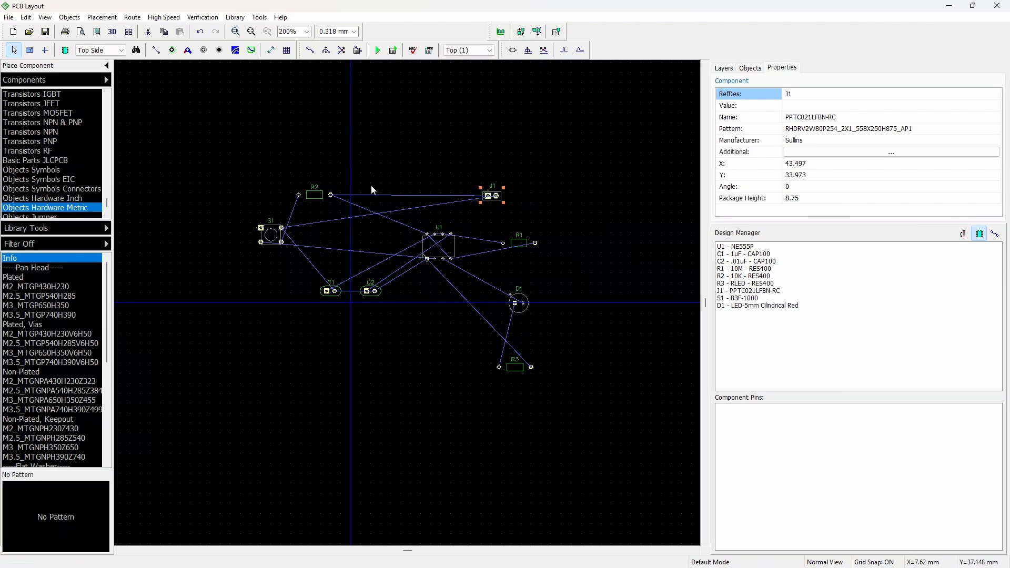
drag(311, 196, 465, 330)
drag(268, 236, 444, 216)
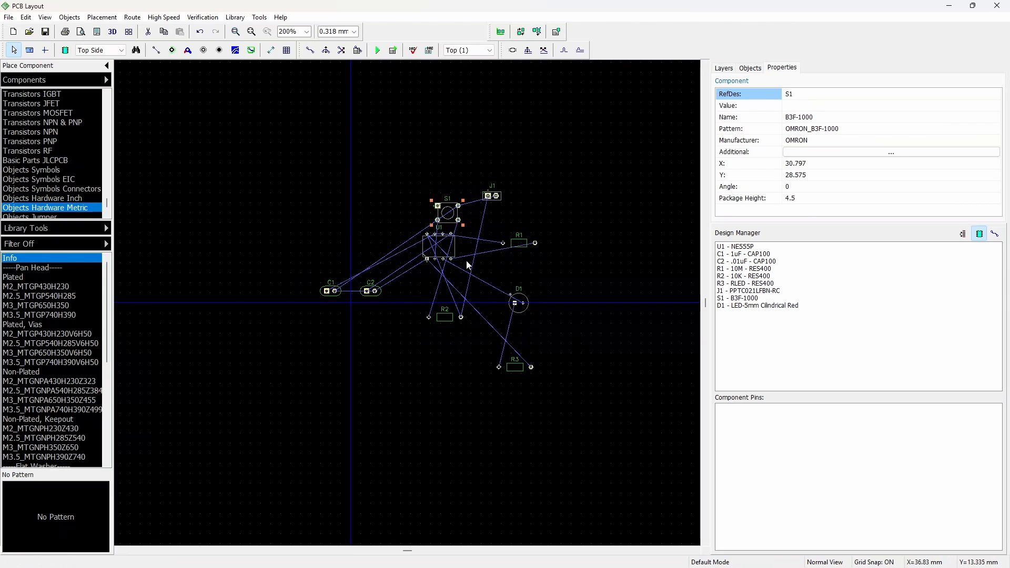
scroll(377, 247, up, 4)
scroll(389, 248, up, 2)
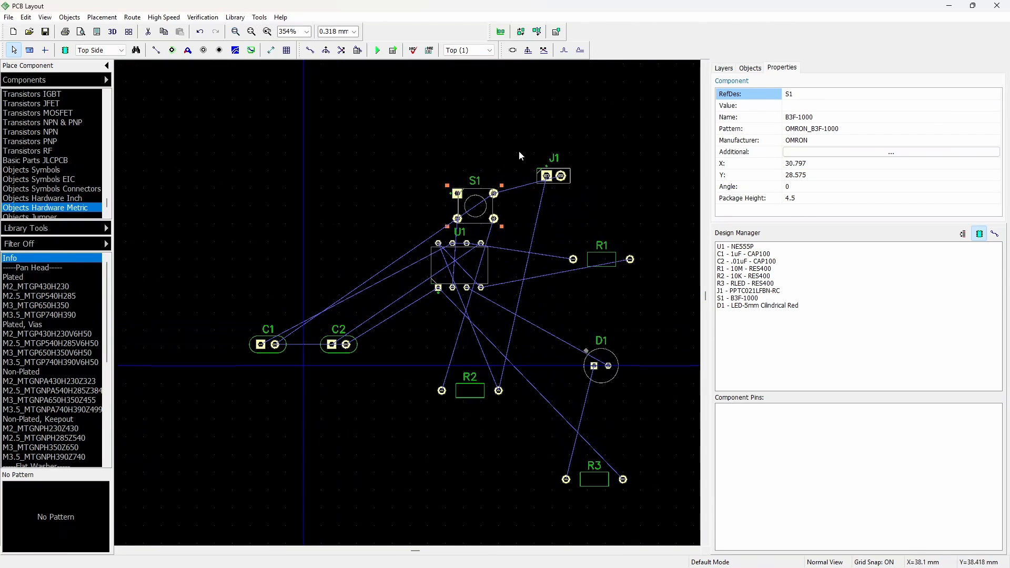
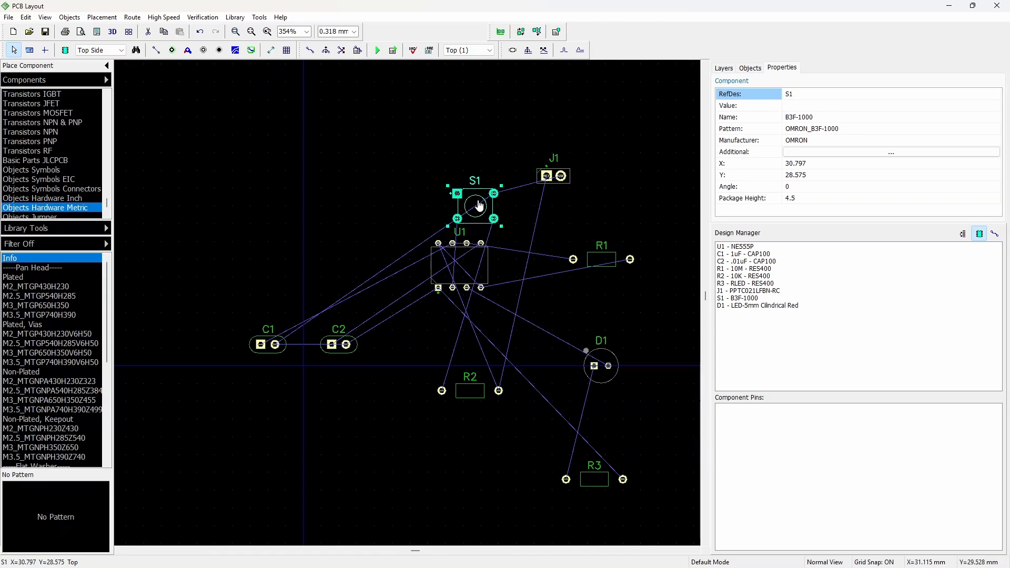
drag(479, 212, 402, 174)
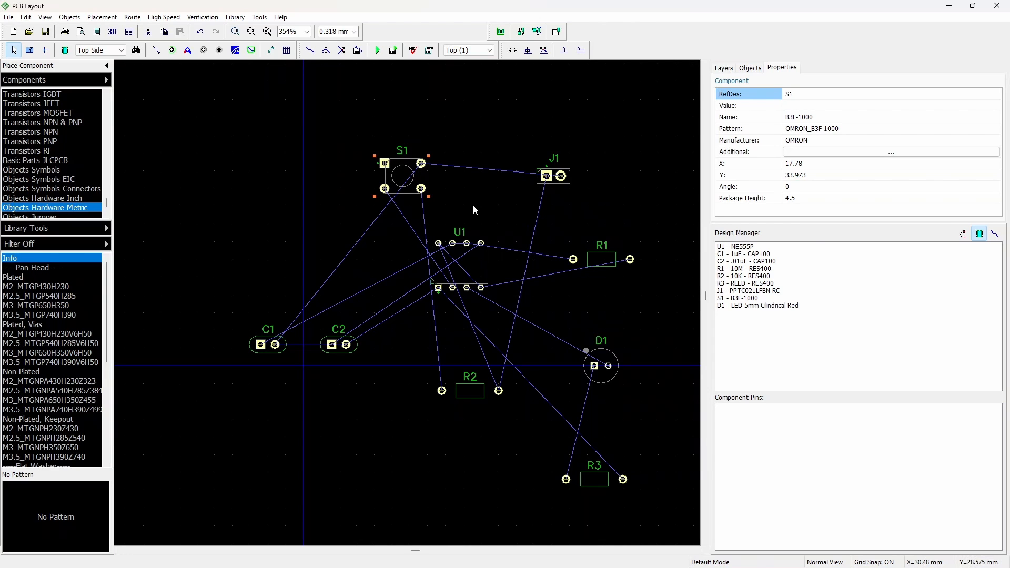
Rotate the NE555P chip U1 to an angle of 270 degrees
mouse_move(466, 268)
mouse_down()
mouse_move(472, 250)
mouse_move(465, 258)
mouse_up()
key(r)
key(r)
scroll(471, 245, up, 2)
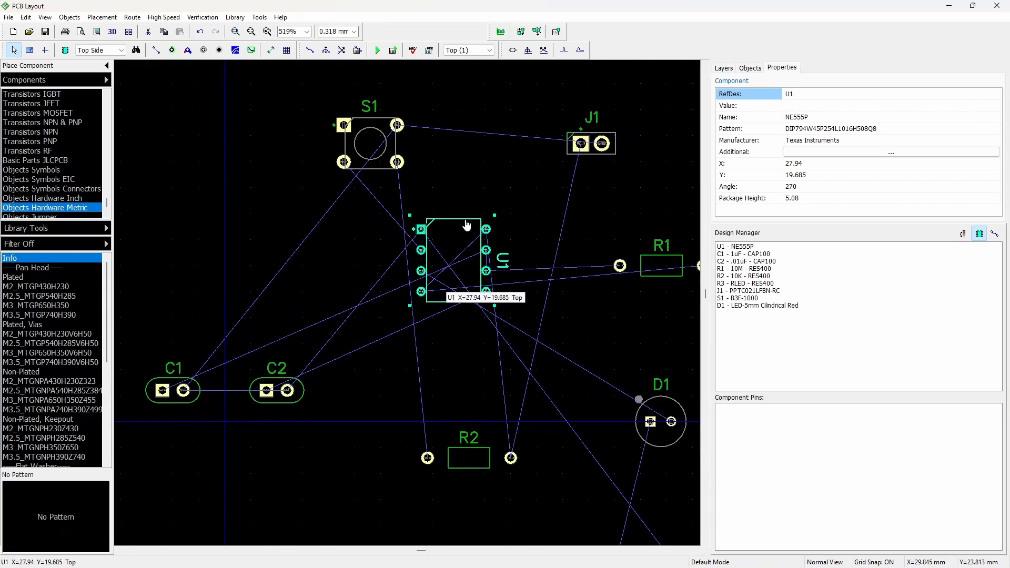
scroll(422, 229, up, 8)
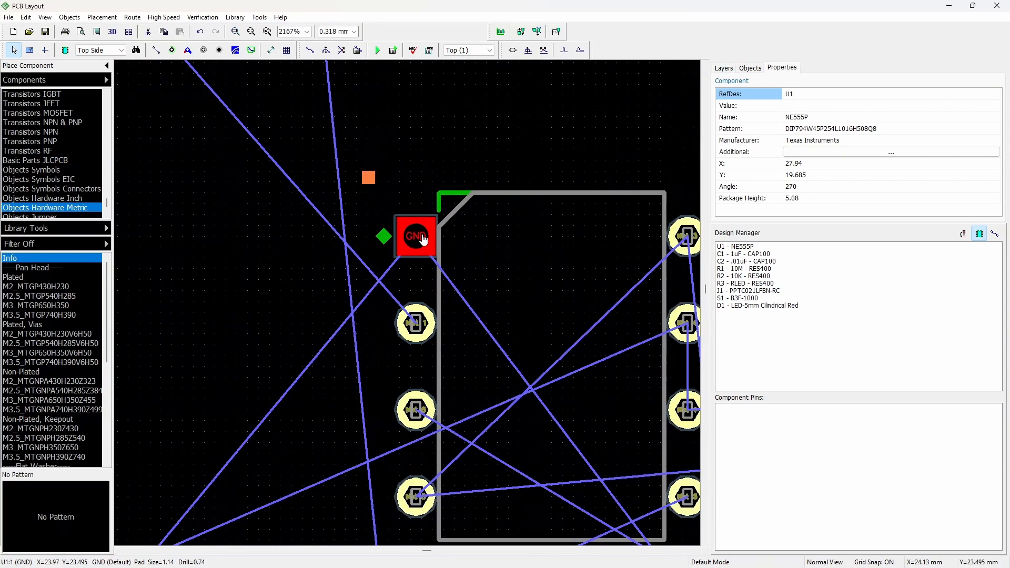
scroll(421, 250, down, 1)
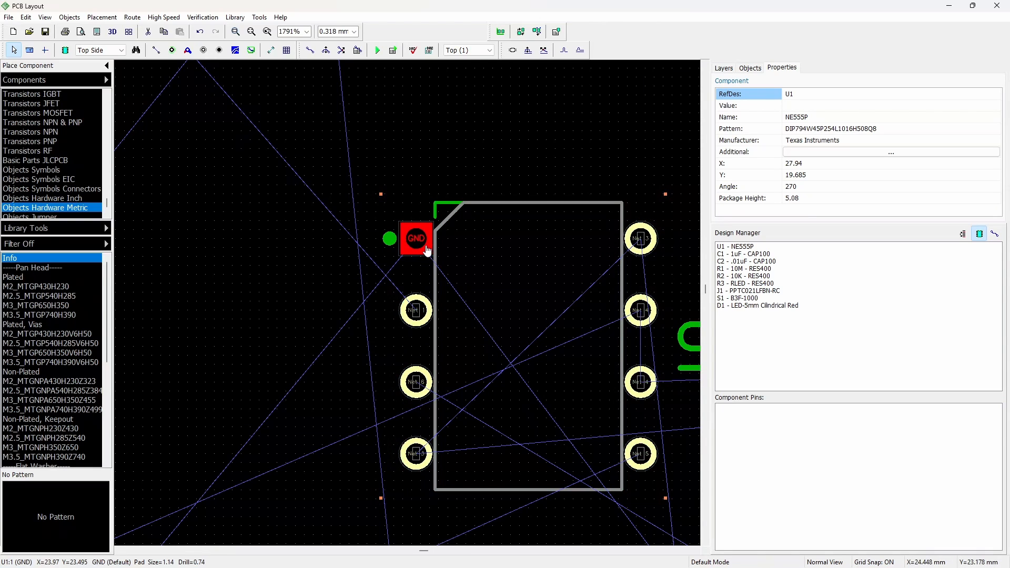
scroll(424, 247, down, 1)
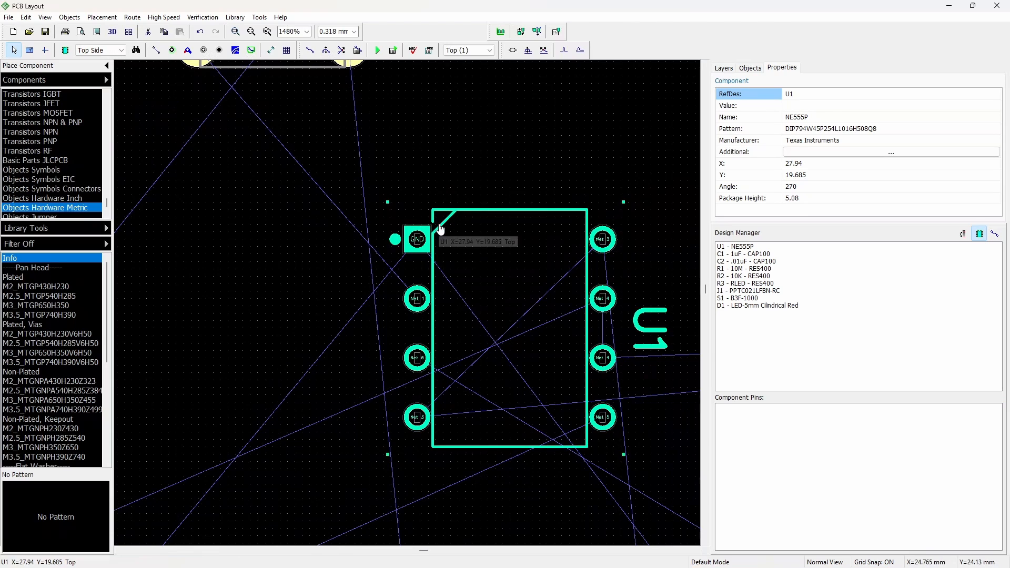
scroll(452, 216, down, 2)
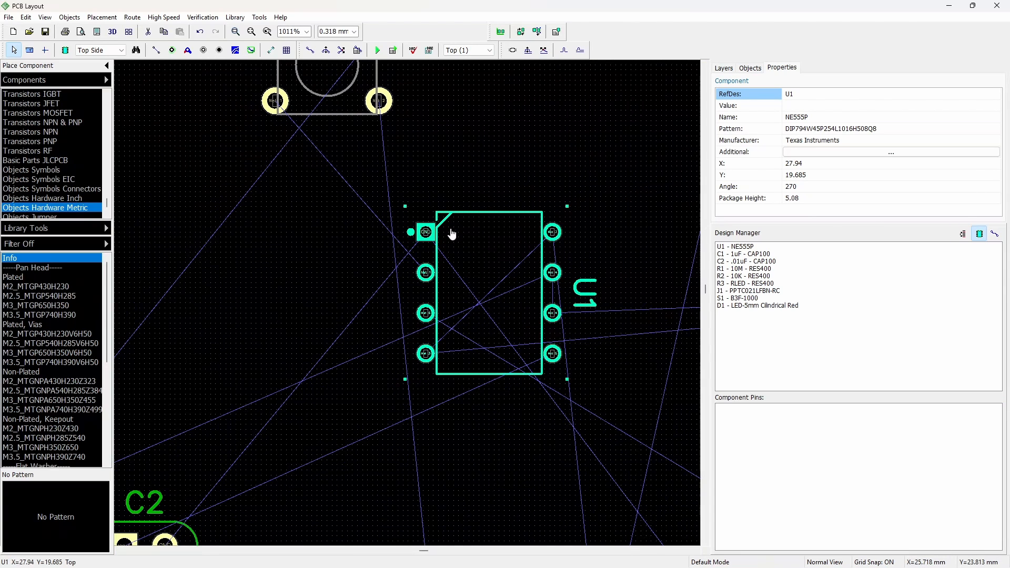
click(493, 189)
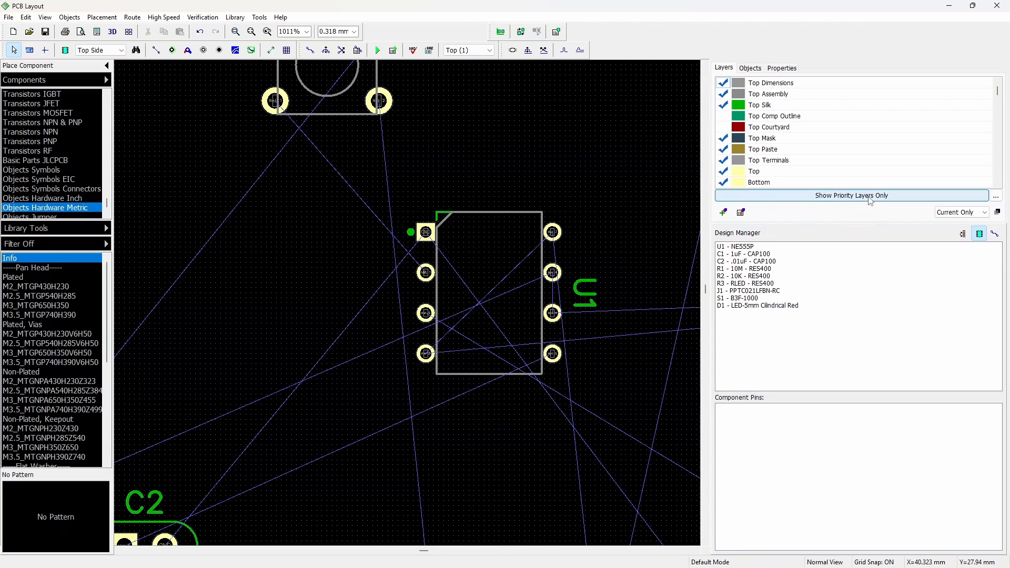
Preview the Top Comp Outline layer on the board by showing it and hiding it again
click(858, 201)
click(849, 200)
click(724, 116)
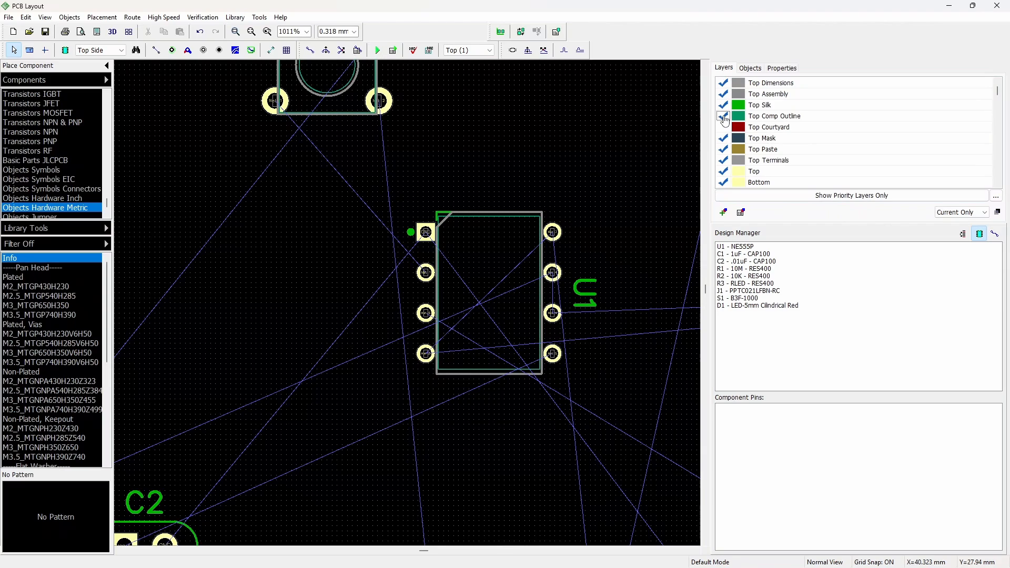
click(724, 117)
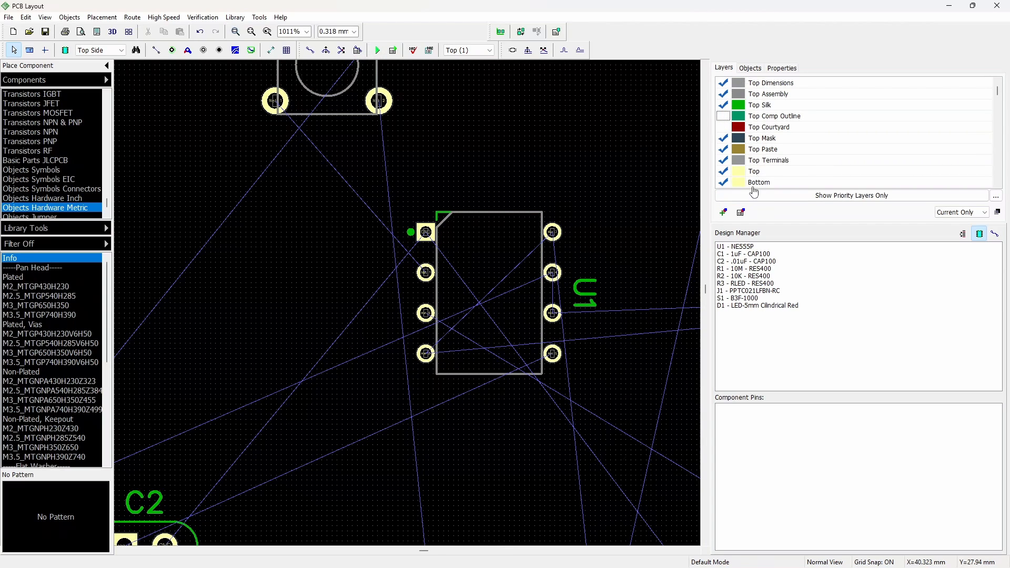
Switch the visibility of the Top Silk layer and the Top Courtyard layer back and forth to see what each contains
scroll(858, 142, down, 2)
scroll(858, 142, up, 2)
click(724, 105)
click(725, 106)
click(725, 106)
click(724, 106)
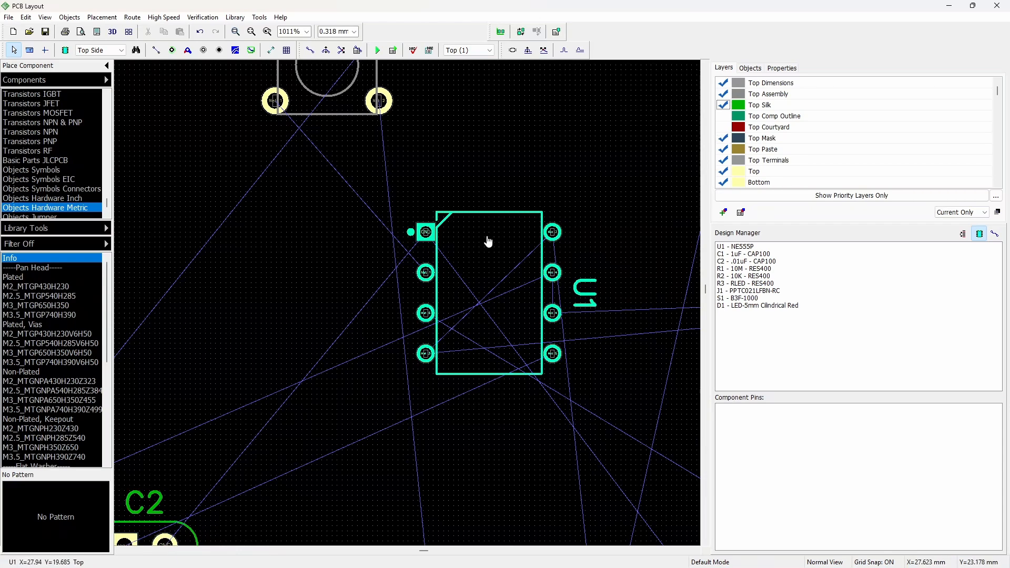
click(724, 128)
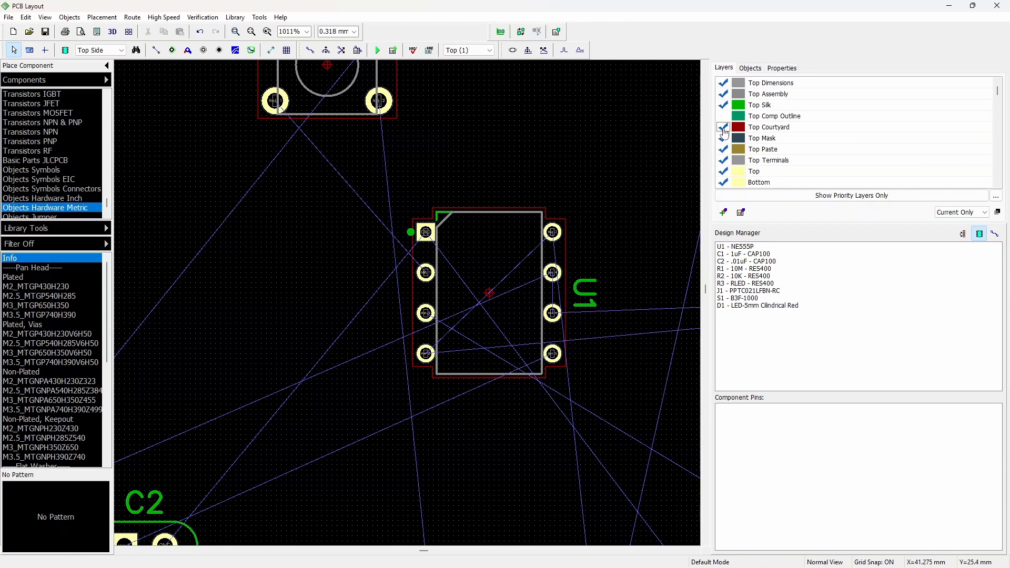
click(723, 127)
Examine the remaining top and bottom layers in the layer list and the placed components on the board
scroll(734, 159, down, 1)
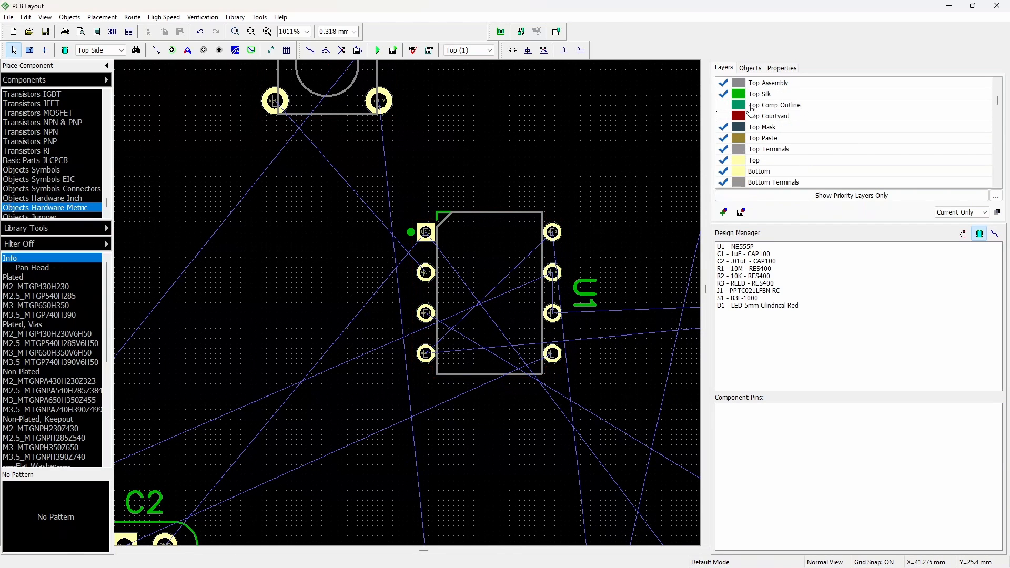
scroll(757, 179, down, 6)
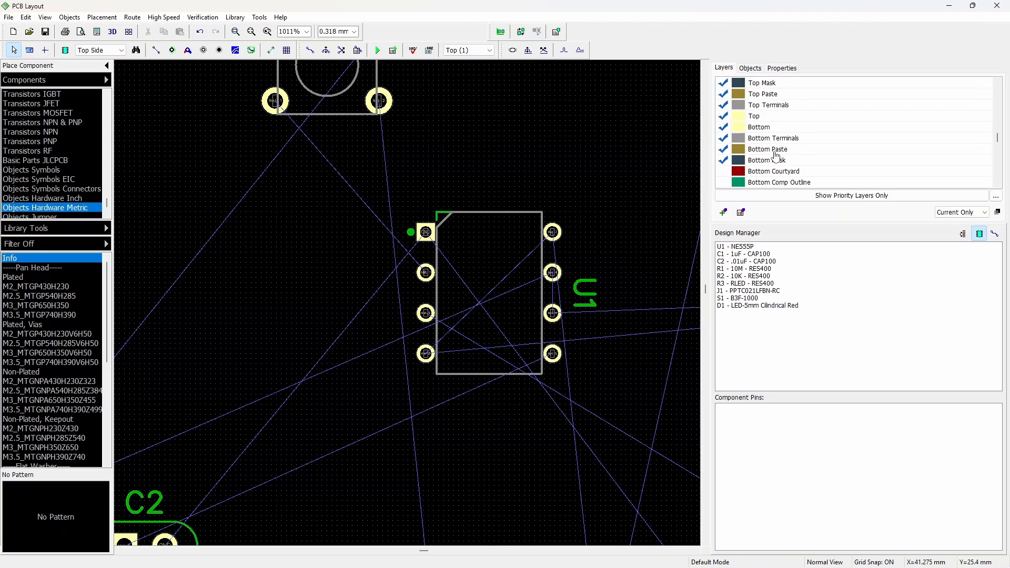
scroll(794, 169, up, 2)
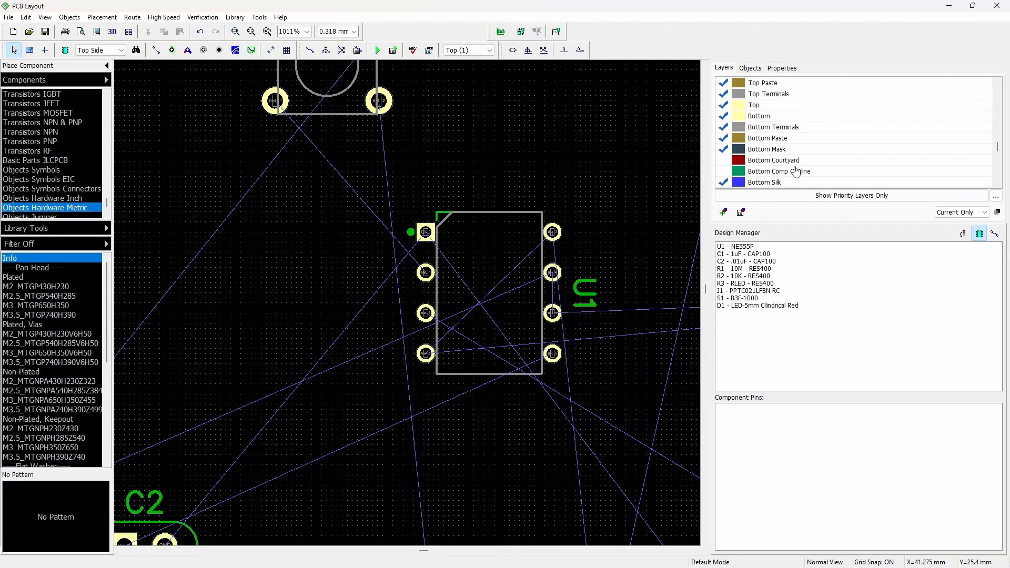
scroll(791, 160, down, 2)
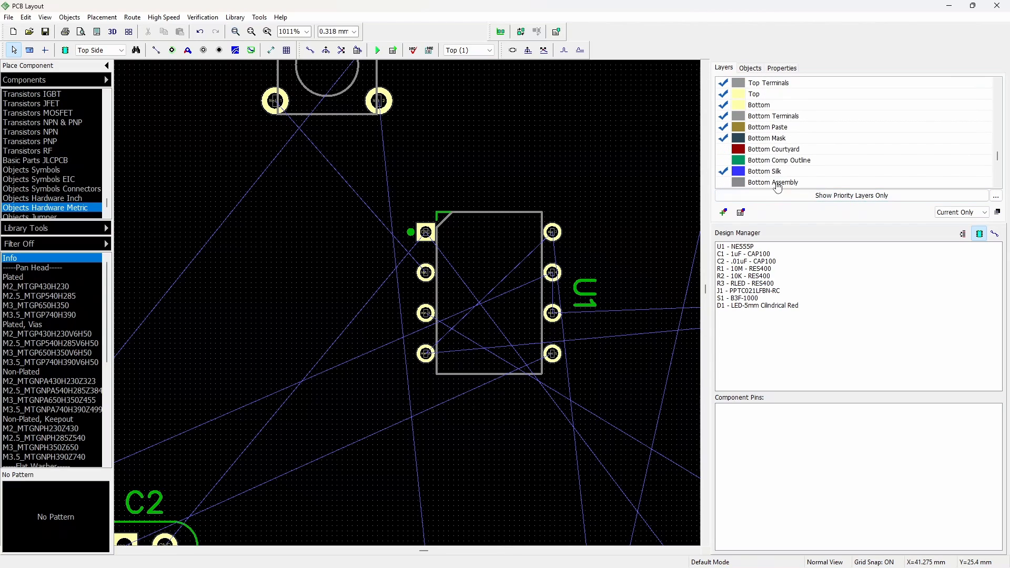
scroll(782, 156, down, 2)
scroll(785, 141, up, 5)
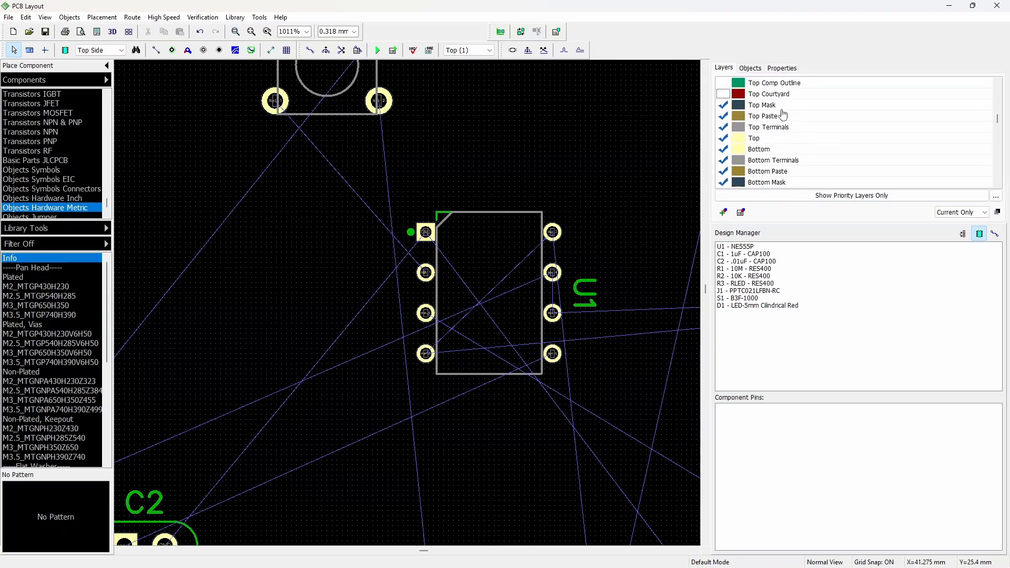
scroll(783, 117, down, 3)
scroll(762, 184, down, 2)
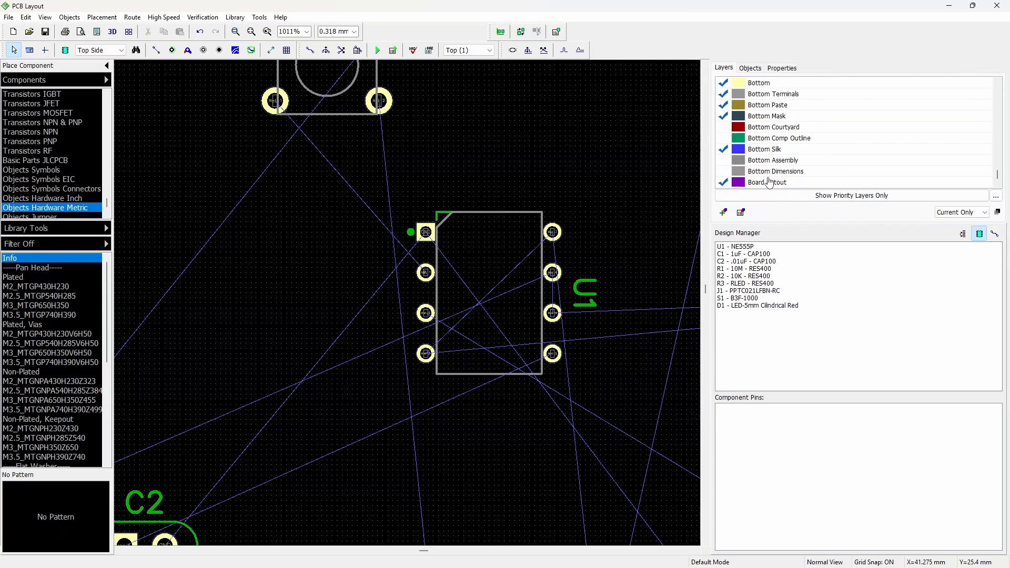
scroll(531, 232, down, 5)
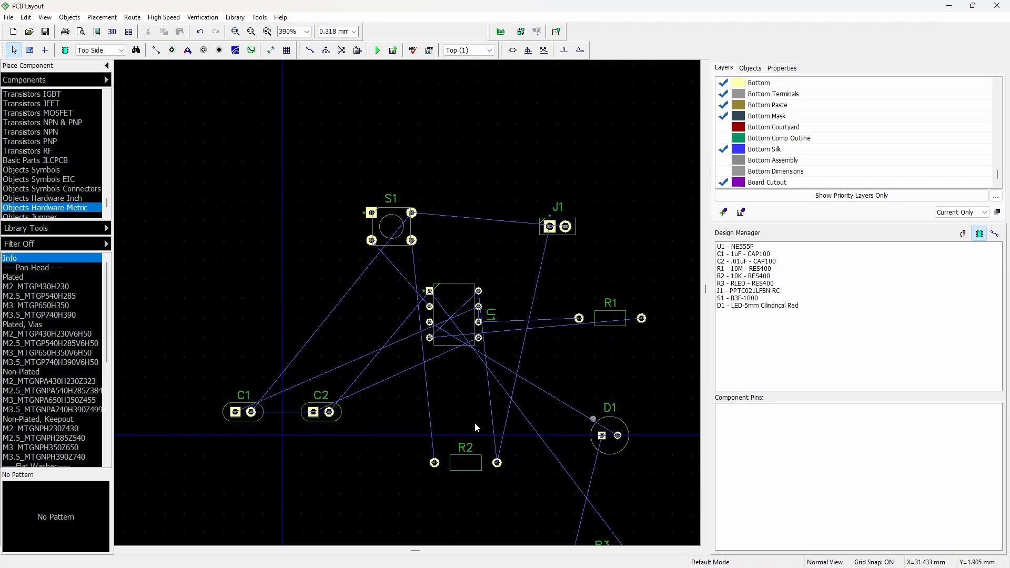
scroll(520, 242, up, 2)
scroll(475, 212, down, 1)
scroll(479, 263, up, 2)
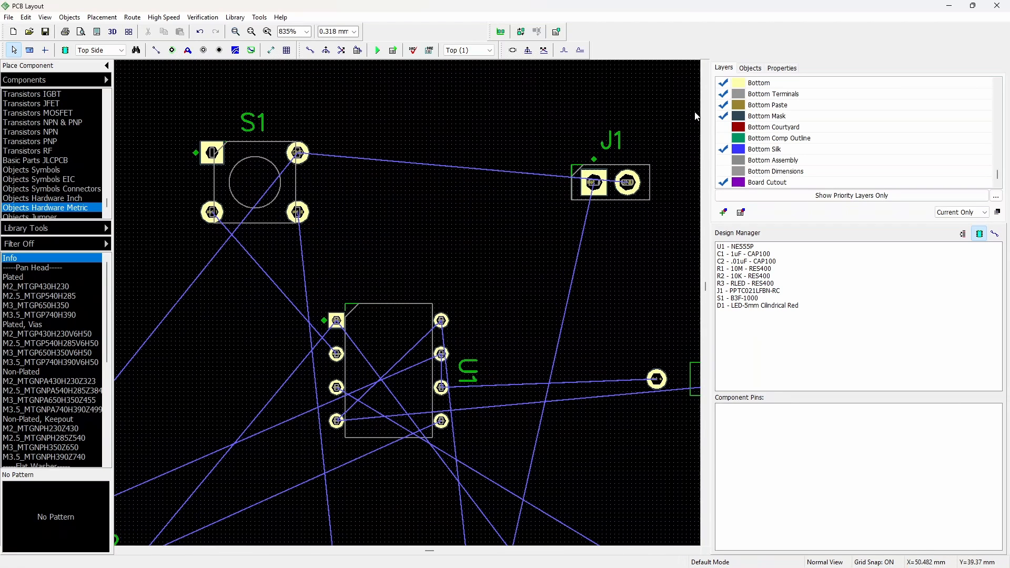
Hide the Bottom Terminals layer
click(723, 95)
click(723, 95)
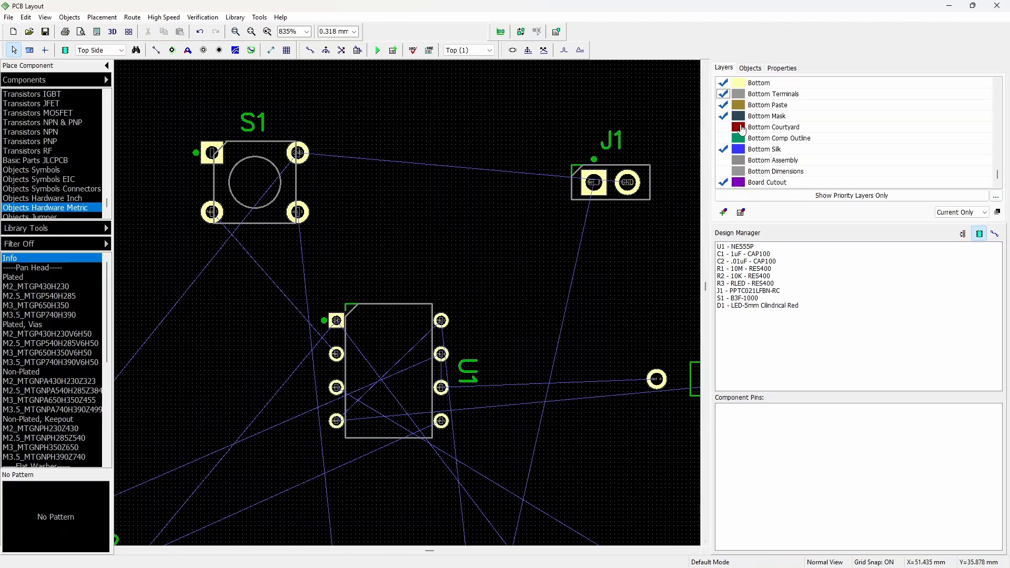
click(724, 95)
Switch the Top Terminals layer off and on to compare how header J1's pads and net names appear
scroll(767, 137, up, 2)
click(723, 83)
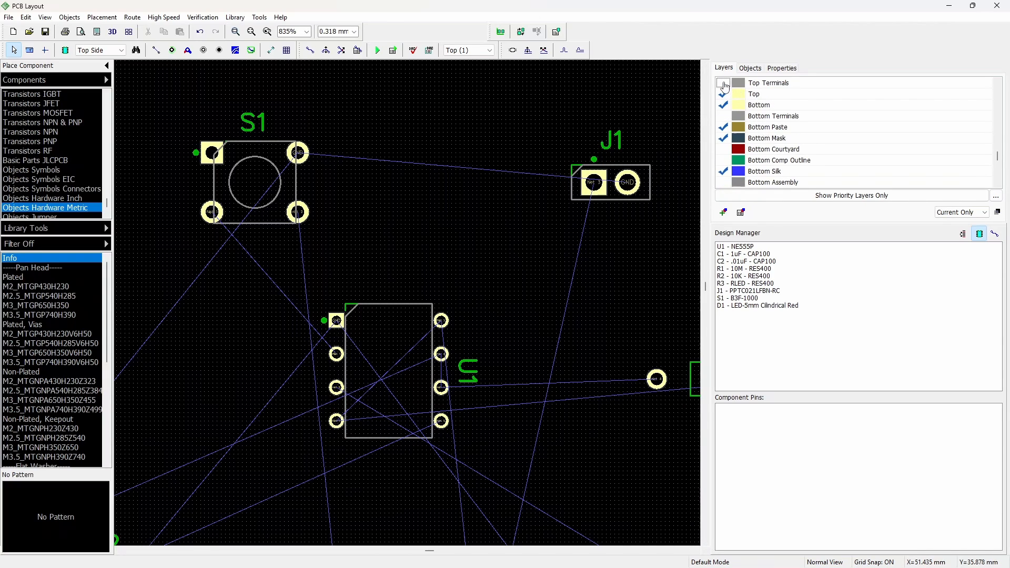
click(723, 83)
click(723, 83)
click(723, 84)
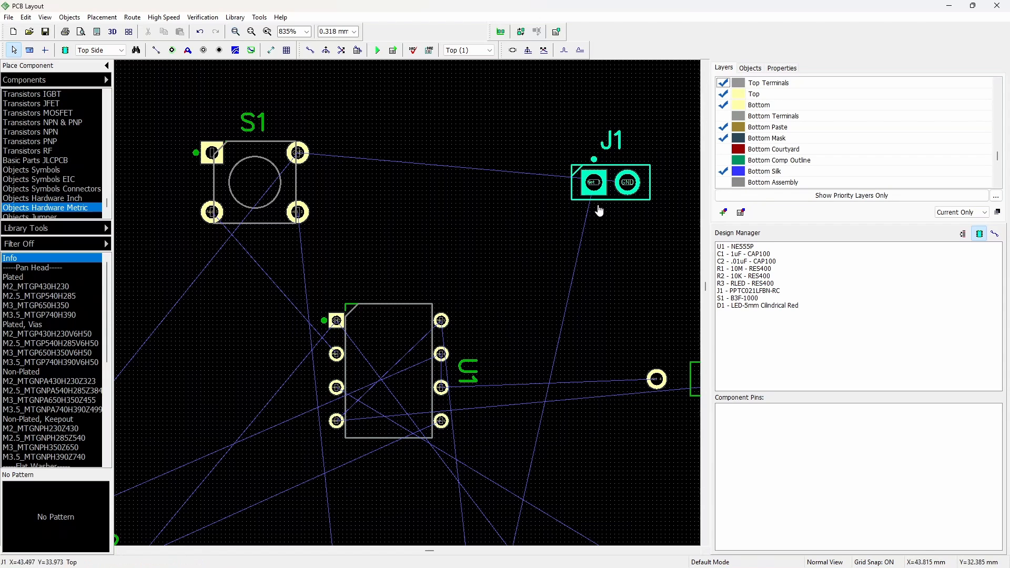
scroll(597, 188, up, 1)
scroll(597, 188, up, 1)
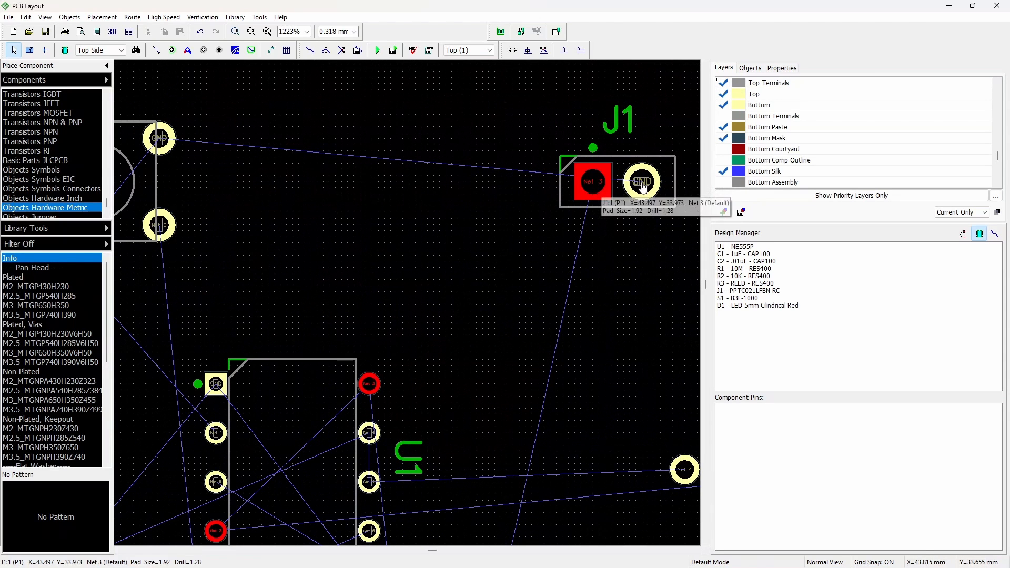
Switch the Top Assembly layer off and on repeatedly to compare the component outlines with the silkscreen
scroll(779, 126, up, 2)
scroll(736, 96, up, 2)
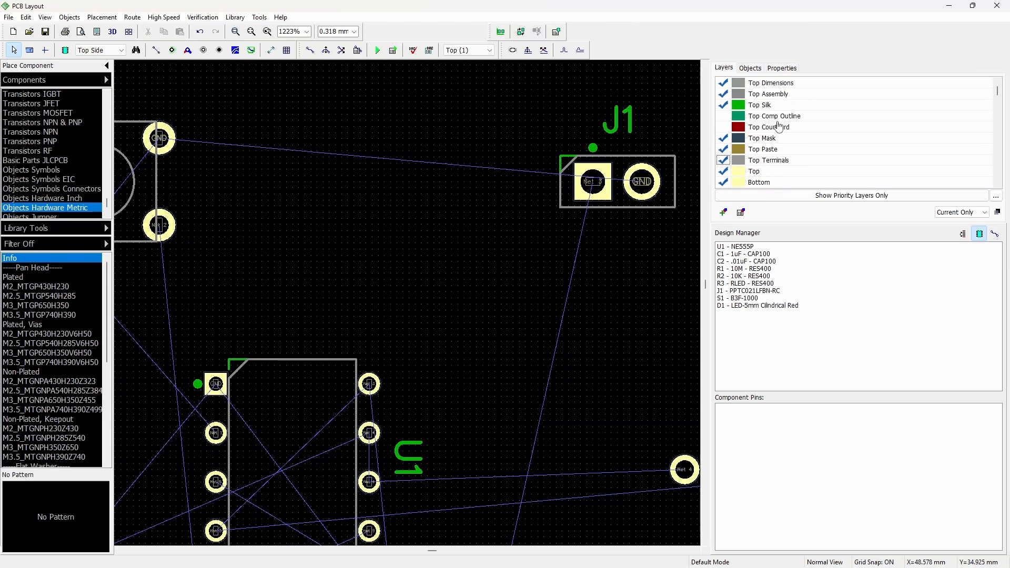
click(724, 94)
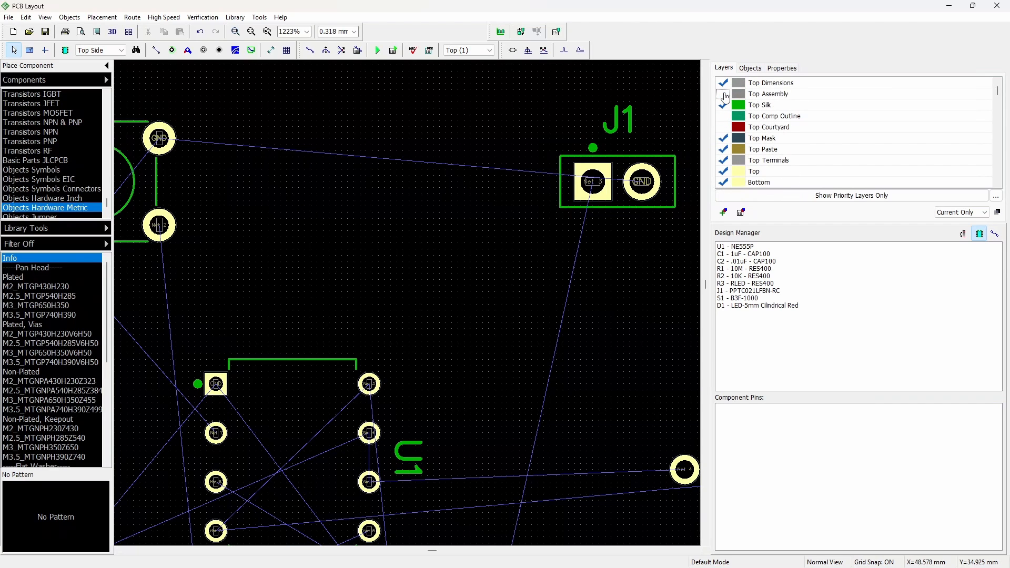
scroll(676, 140, down, 4)
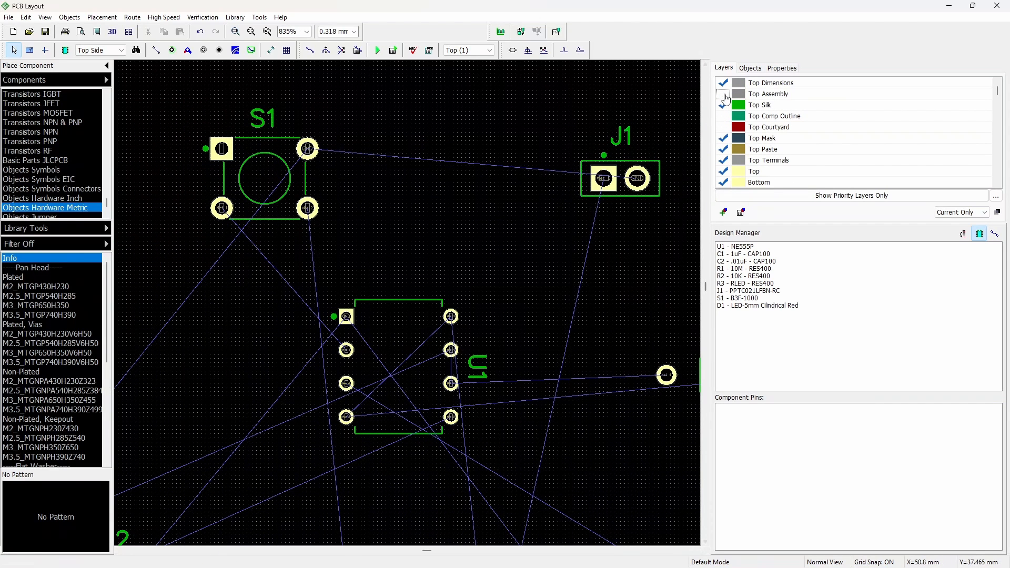
click(368, 316)
click(724, 95)
click(723, 95)
click(724, 95)
click(723, 95)
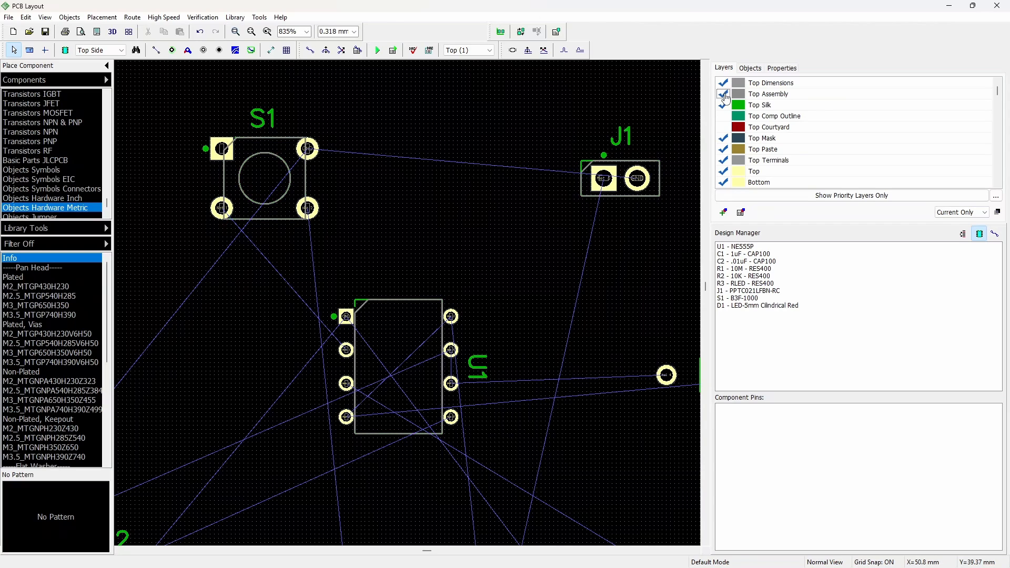
click(723, 95)
click(723, 95)
scroll(433, 239, down, 3)
scroll(433, 225, down, 1)
scroll(439, 255, up, 1)
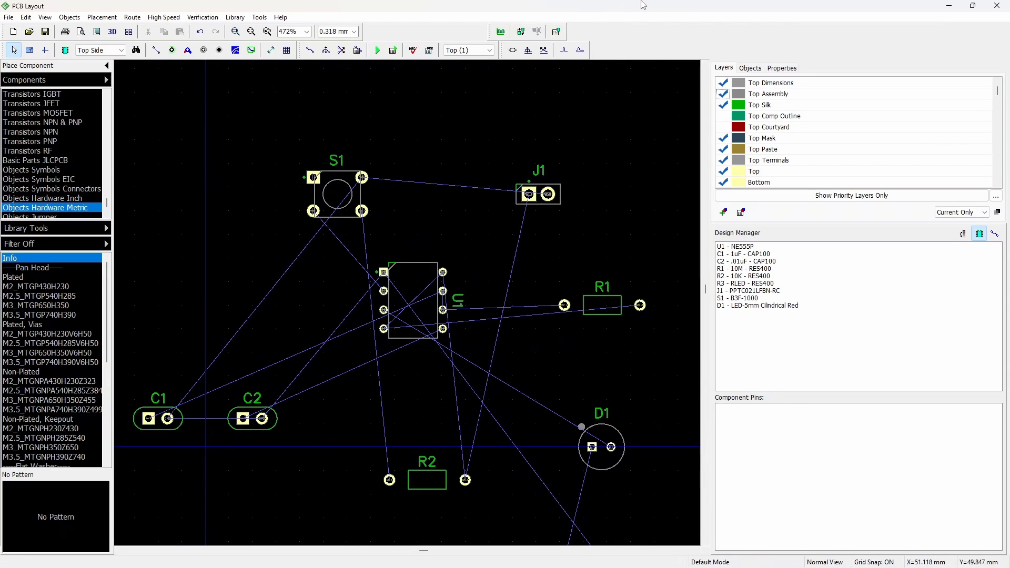
Resize the PCB Layout window to fit beside the reference circuit drawing and widen its design area
drag(652, 7, 389, 14)
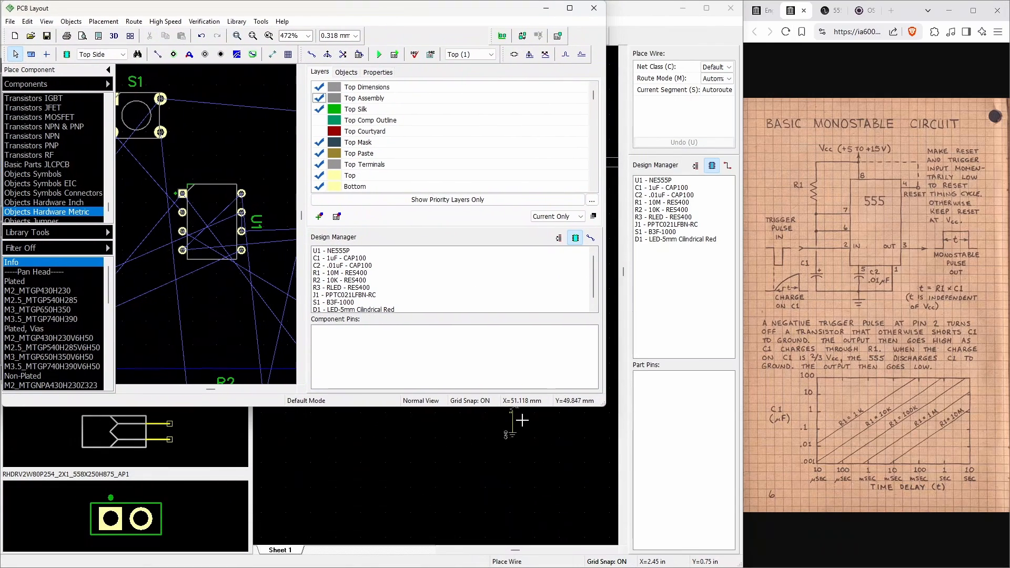
drag(612, 425, 741, 564)
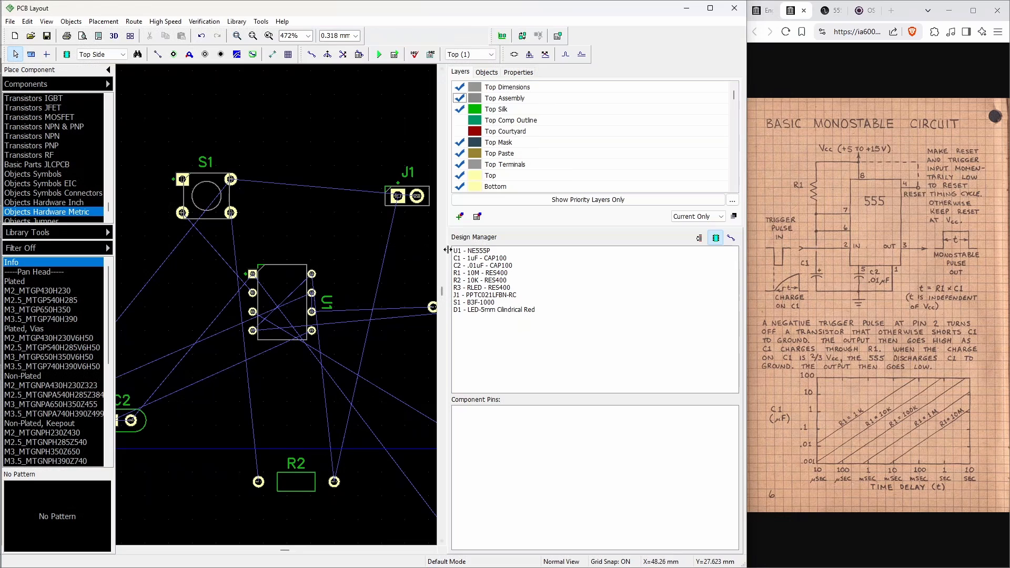
drag(448, 250, 606, 250)
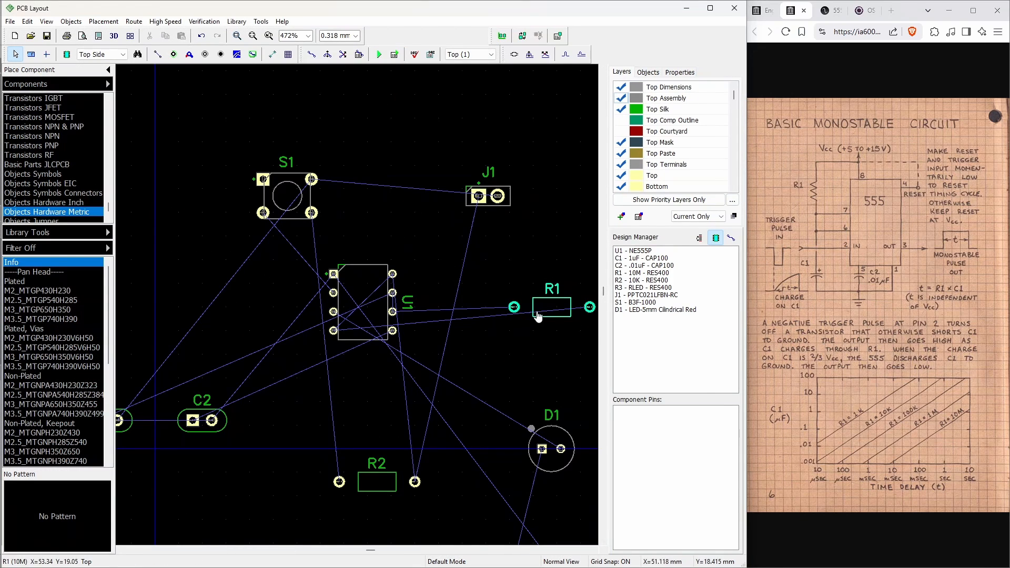
Move resistor R1 closer to U1 and hide the ratlines of the GND net at U1 pin 1
drag(537, 315, 471, 320)
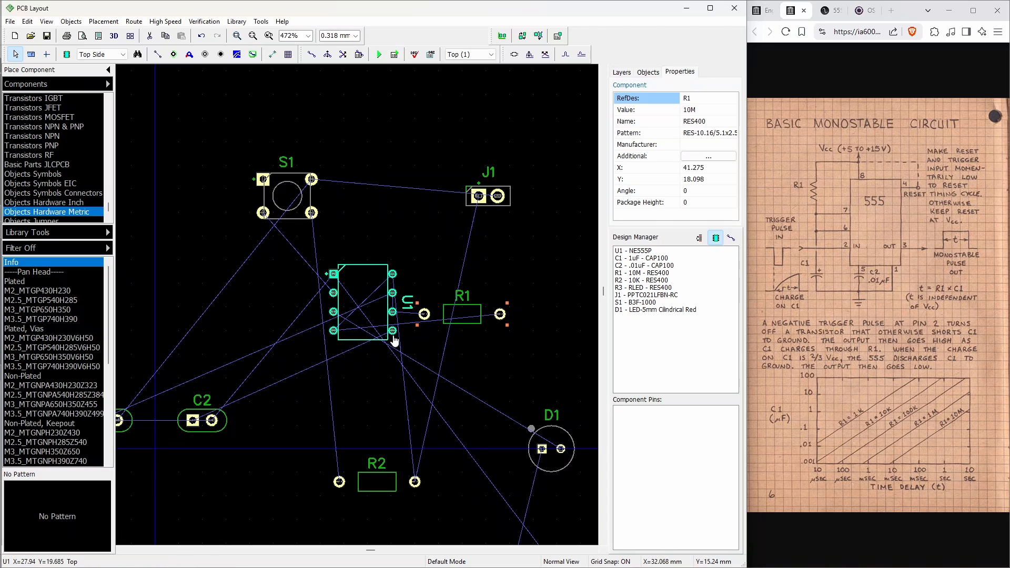
right_click(332, 275)
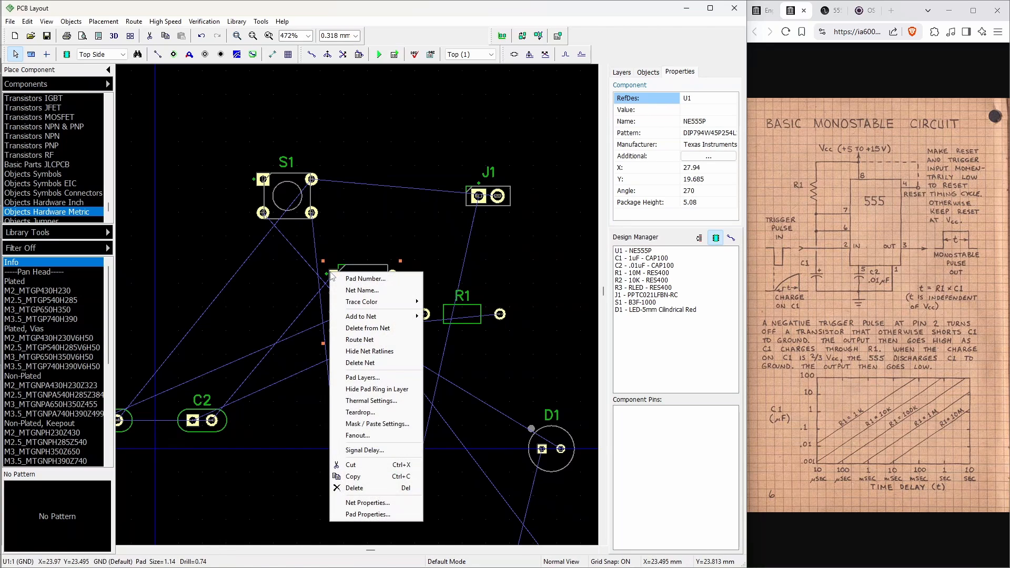
click(390, 353)
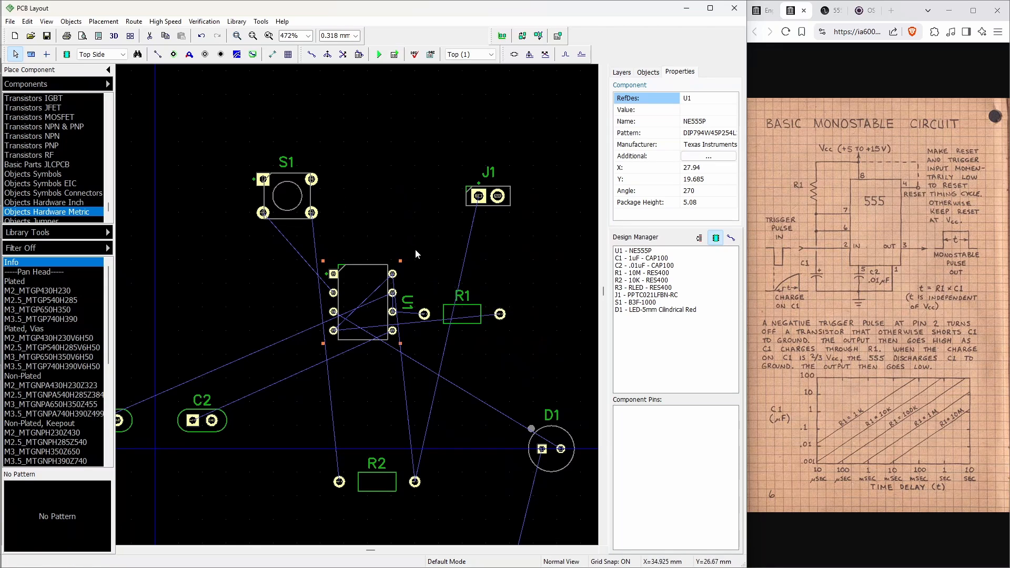
Move resistor R1 down and away from U1, to about X 46.99, Y 13.335 mm
drag(462, 319, 508, 357)
scroll(389, 392, down, 6)
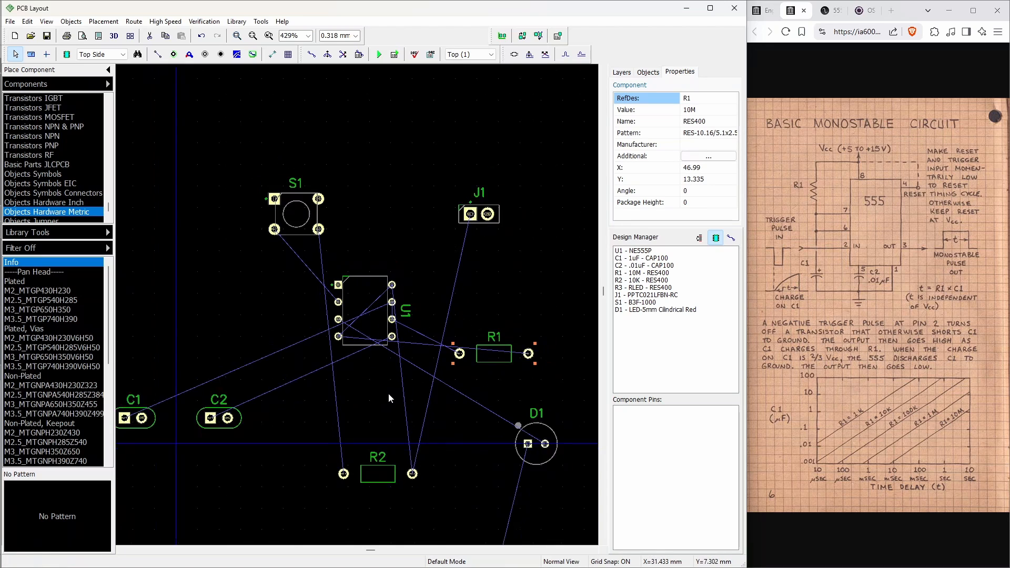
scroll(393, 338, up, 3)
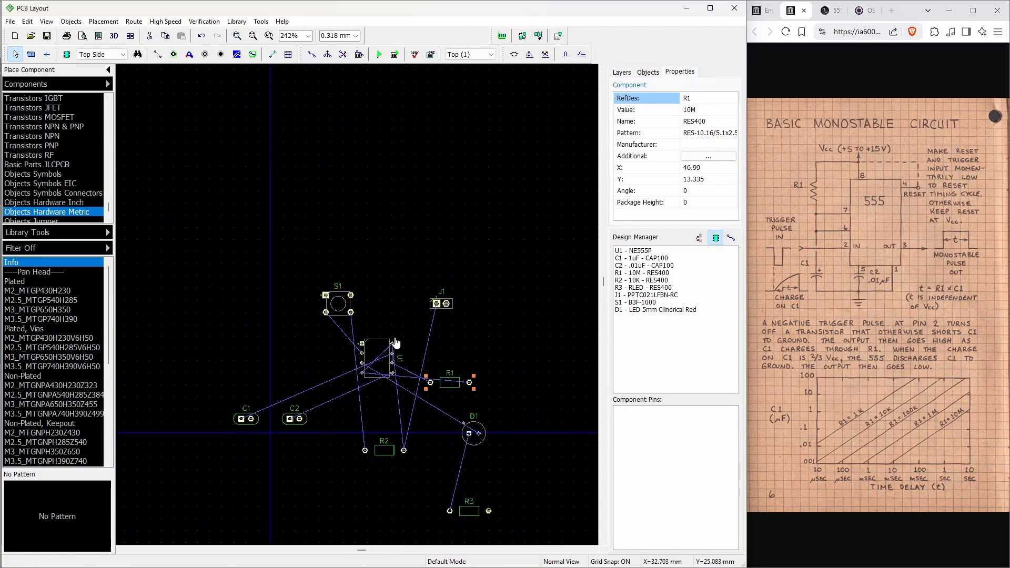
scroll(387, 430, up, 1)
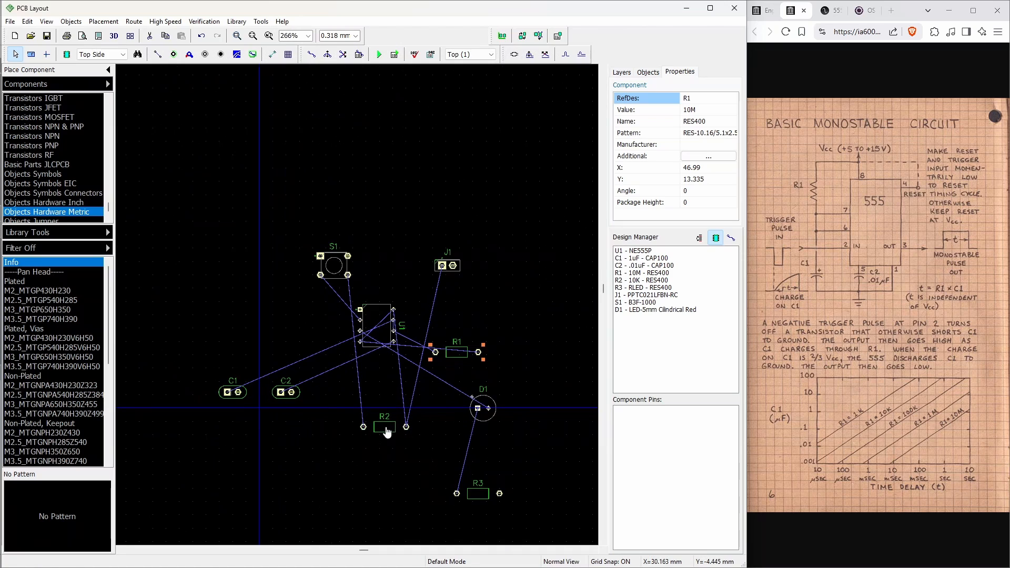
Place LED D1 to the left of U1 at about X 14.9, Y 18.4 mm and resistor R3 just below it
drag(480, 408, 306, 314)
scroll(342, 335, up, 4)
scroll(413, 344, down, 4)
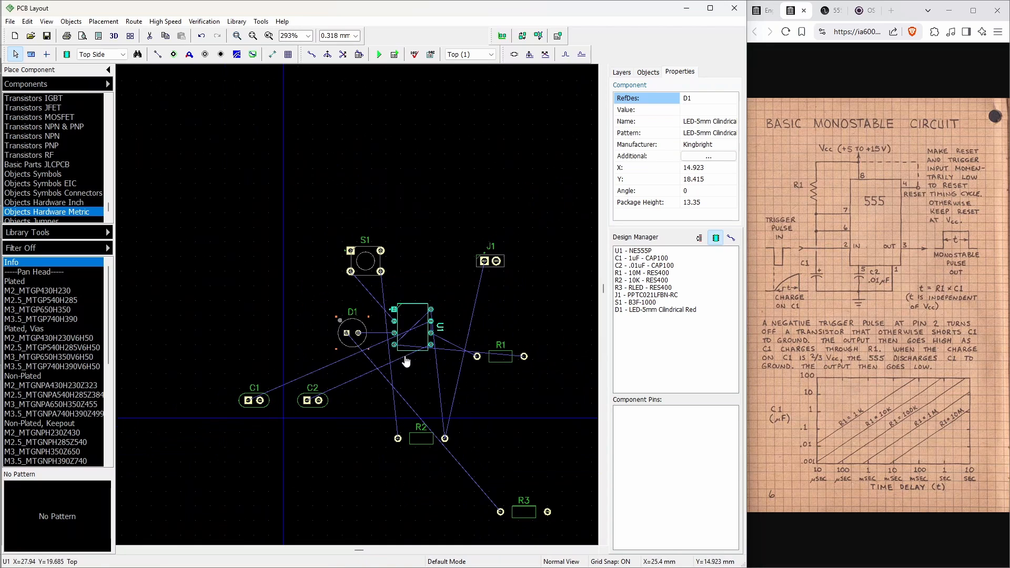
drag(523, 513, 371, 375)
key(r)
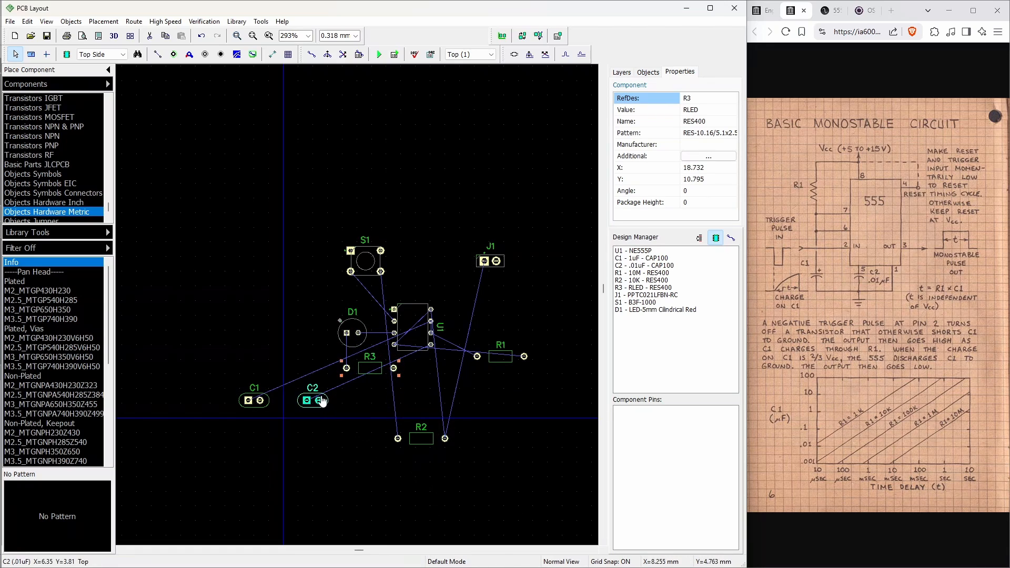
Place C2, rotated to 270°, beside U1's lower right pin and C1 horizontally to the right of U1
drag(322, 401, 451, 362)
key(r)
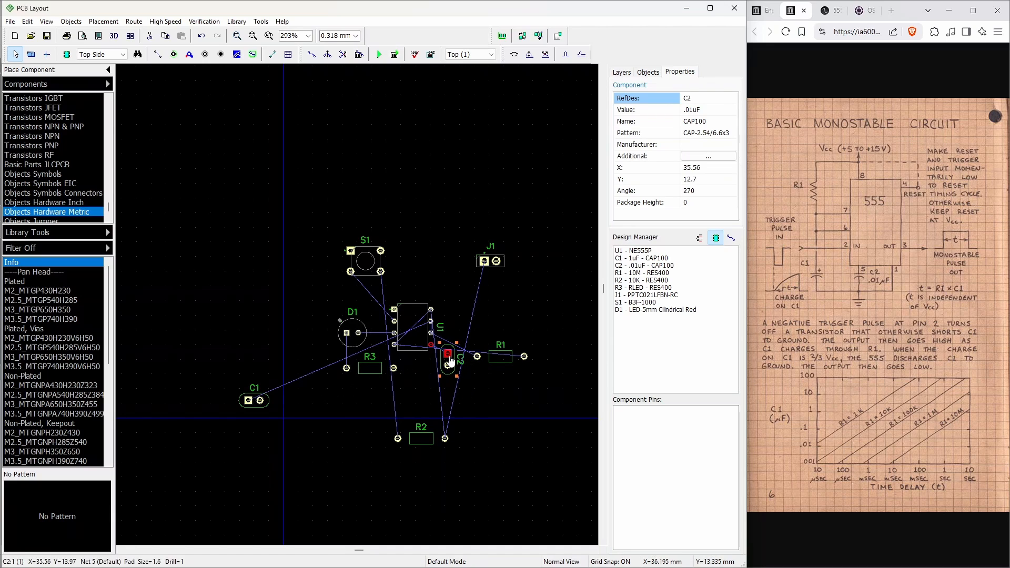
drag(246, 403, 463, 326)
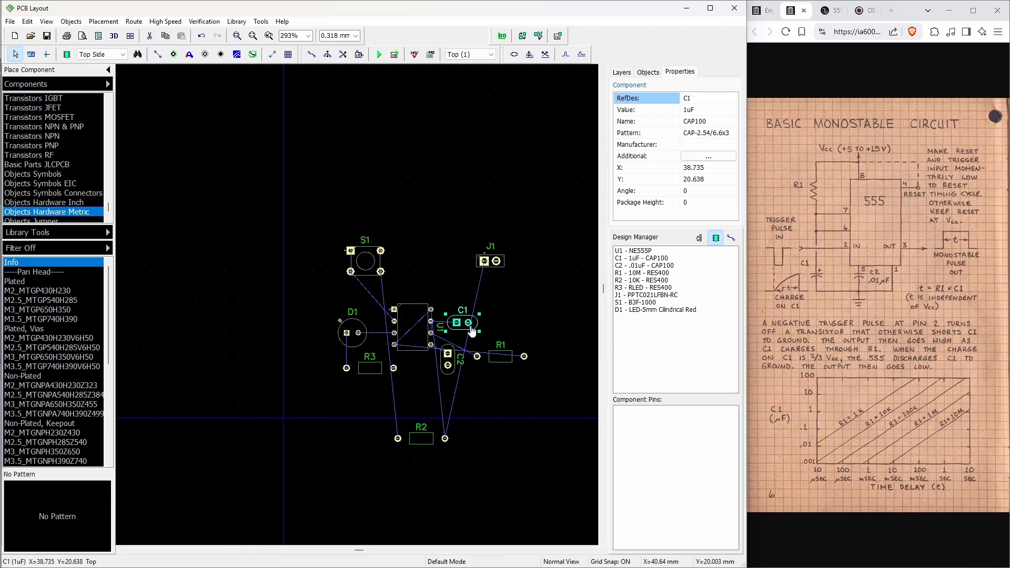
scroll(472, 331, up, 4)
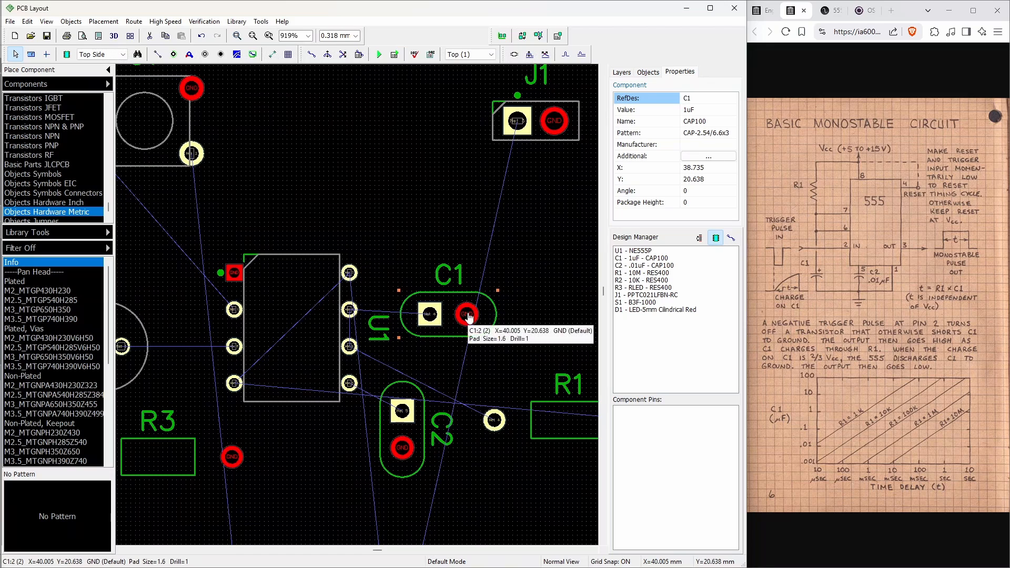
Rotate R1 to 180° and place it below U1, with R3 aligned directly beneath it
scroll(477, 343, down, 2)
drag(520, 377, 389, 384)
key(r)
key(r)
drag(327, 396, 289, 416)
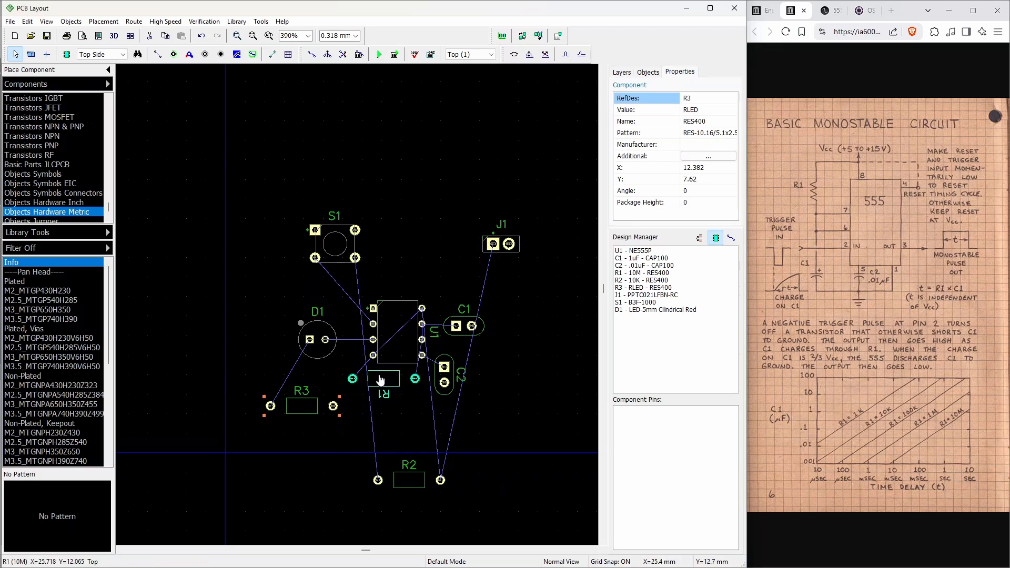
drag(378, 379, 374, 385)
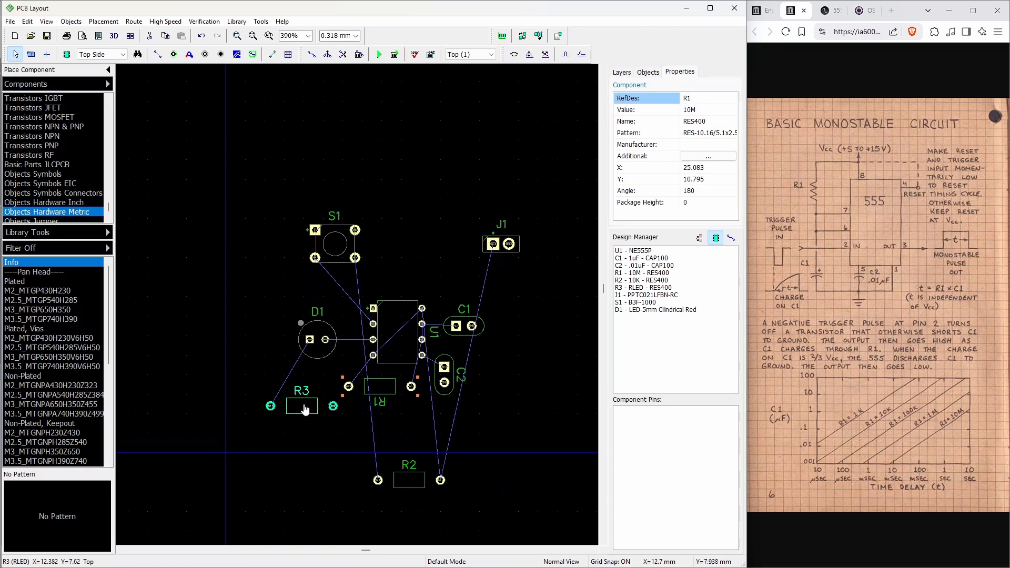
drag(306, 409, 381, 421)
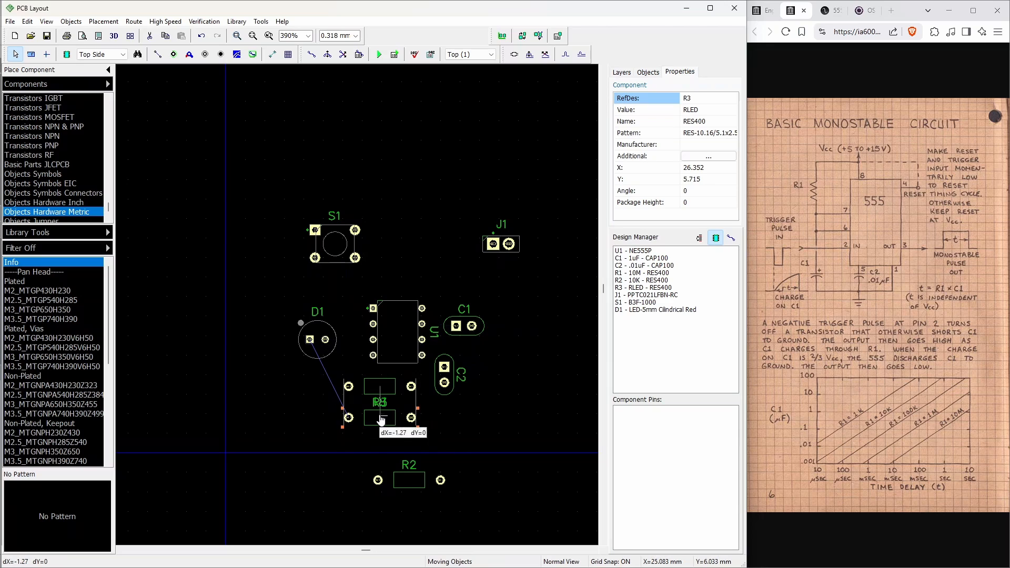
Shift LED D1 about 1.6 mm closer to U1 and place resistor R2 directly above U1
drag(312, 342, 322, 343)
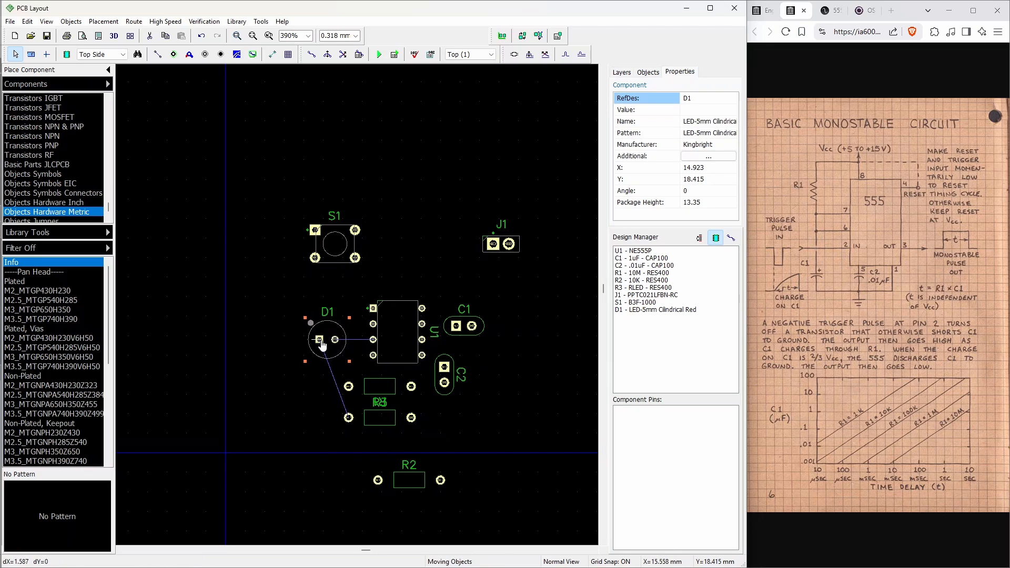
drag(404, 487, 391, 289)
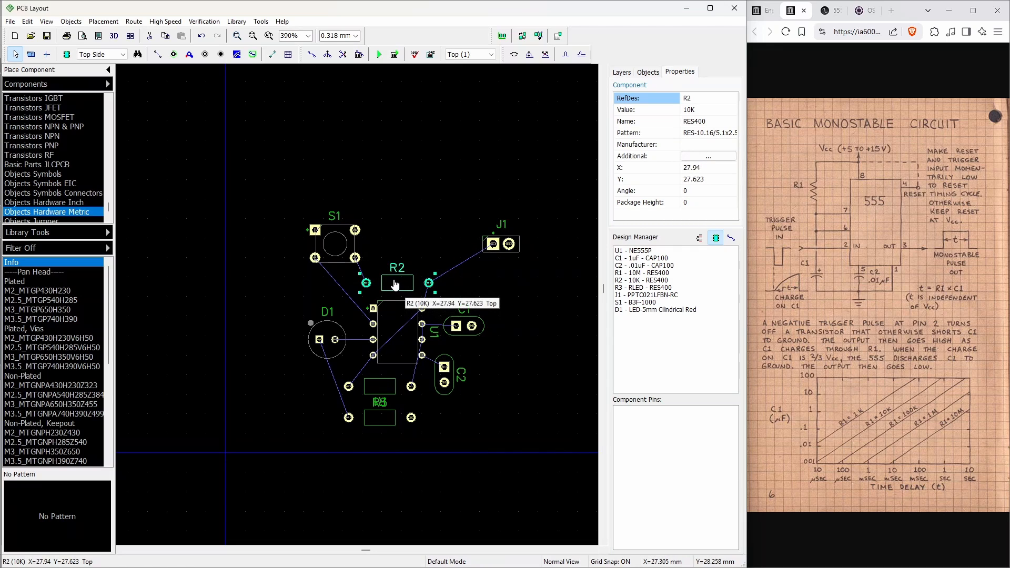
Place switch S1 centred above R2 at about X 27.9, Y 34.9 mm, trying rotations but keeping it at 0°
drag(329, 242, 398, 240)
key(r)
key(r)
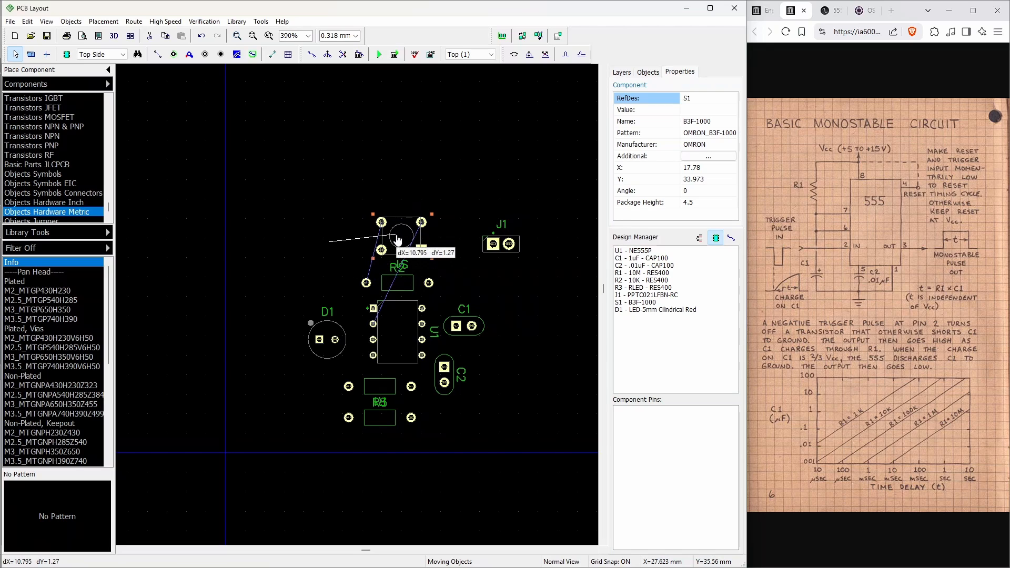
key(r)
key(r)
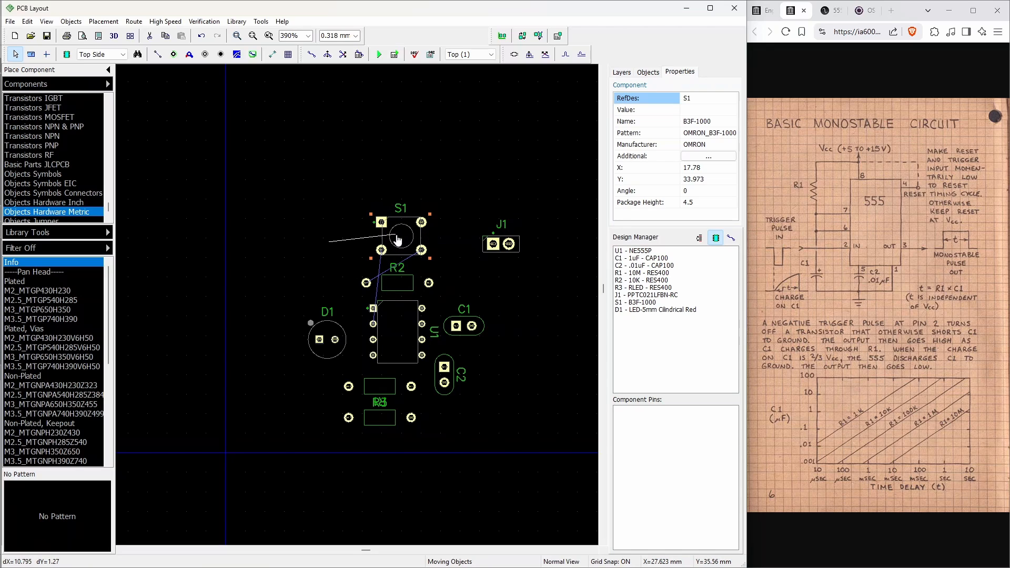
drag(397, 239, 392, 242)
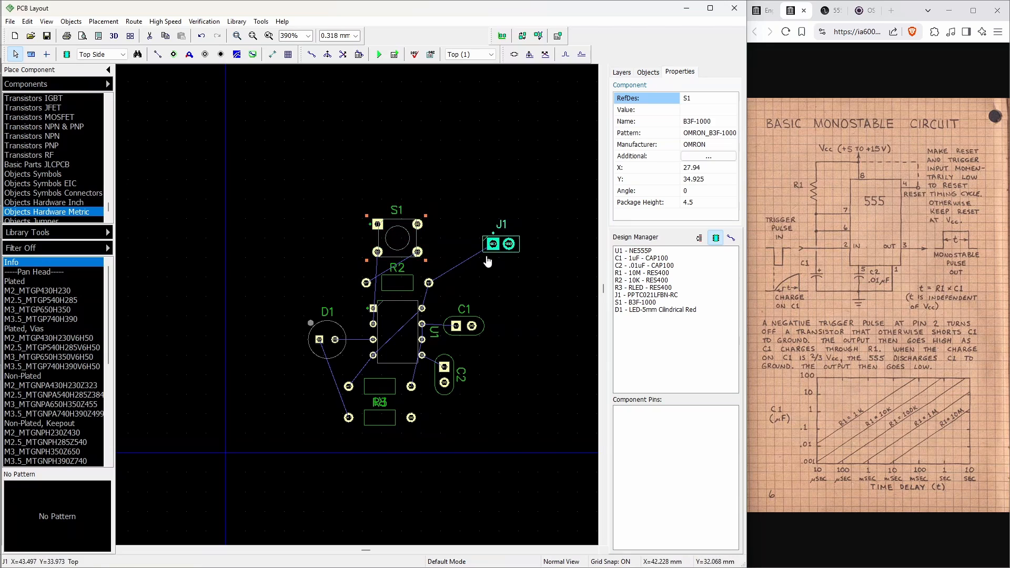
Rotate header J1 to 270° and place it to the right of R2 at about X 39.4, Y 31.75 mm
mouse_move(487, 262)
mouse_down()
mouse_move(476, 276)
mouse_move(475, 265)
mouse_up()
key(r)
key(r)
key(r)
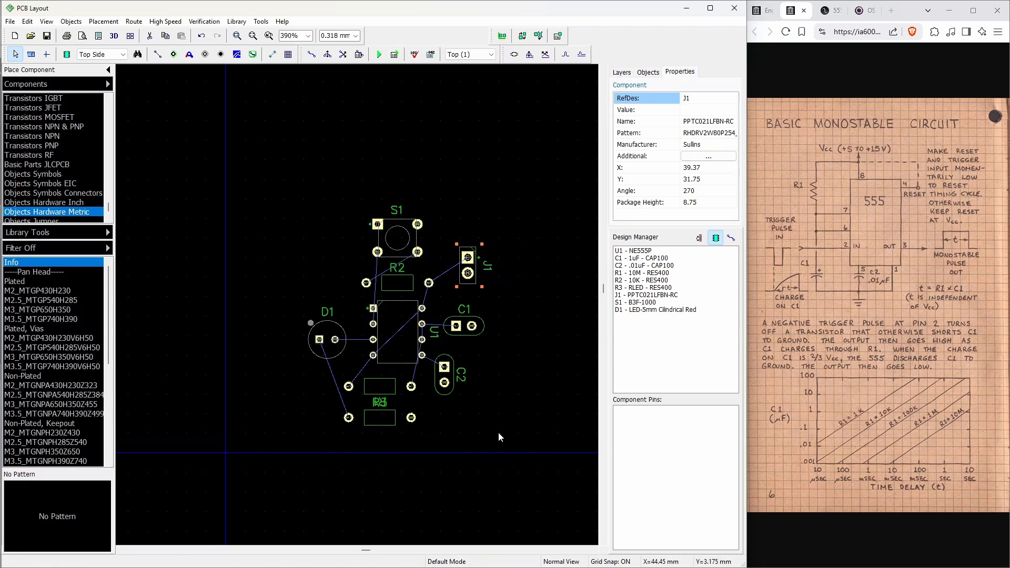
Manually route Top-layer traces from R2 to J1's square pad, from R2 to U1 pin 8, and across to U1 pin 4
scroll(481, 373, down, 1)
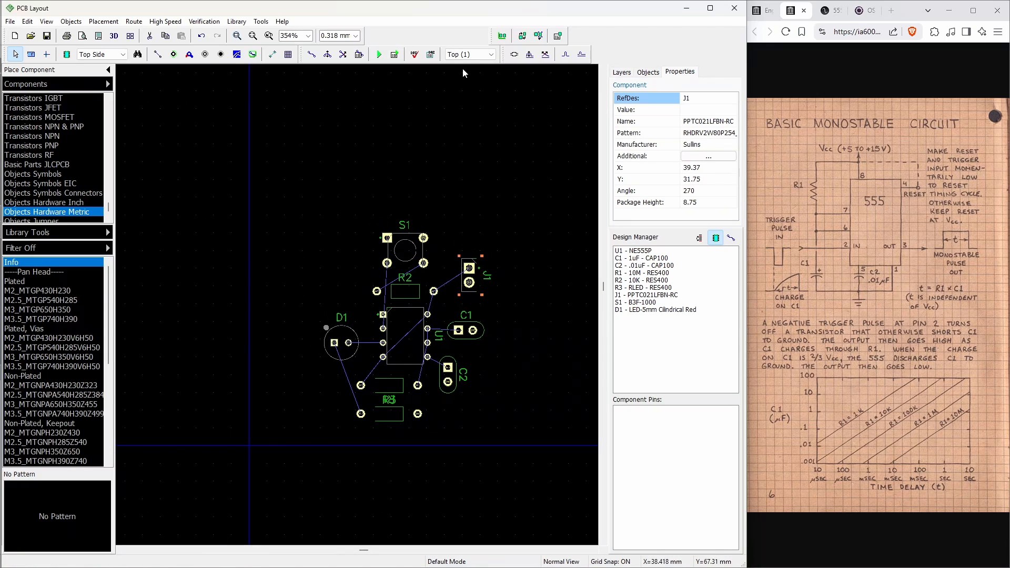
click(312, 55)
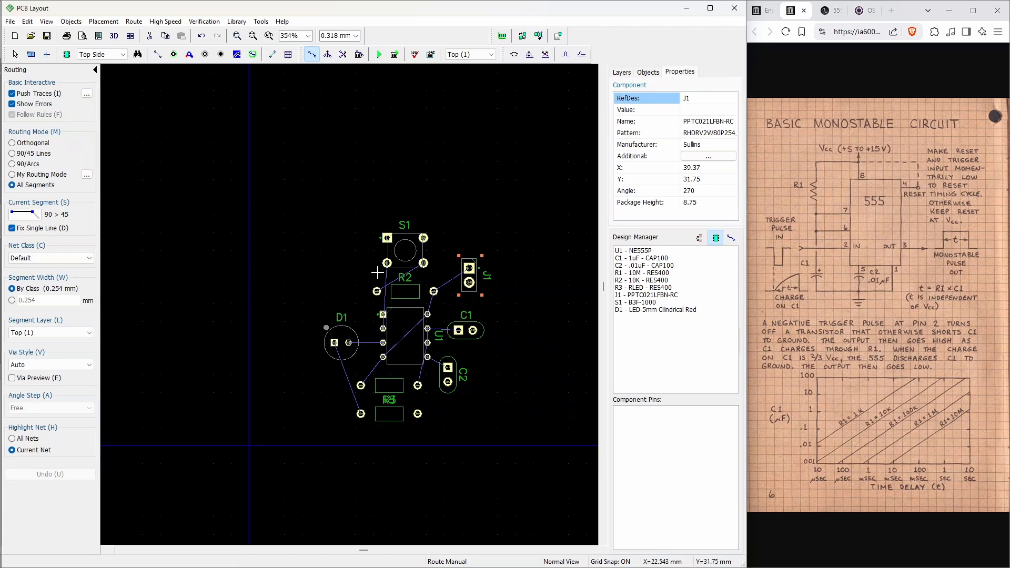
scroll(445, 396, up, 1)
scroll(452, 403, up, 2)
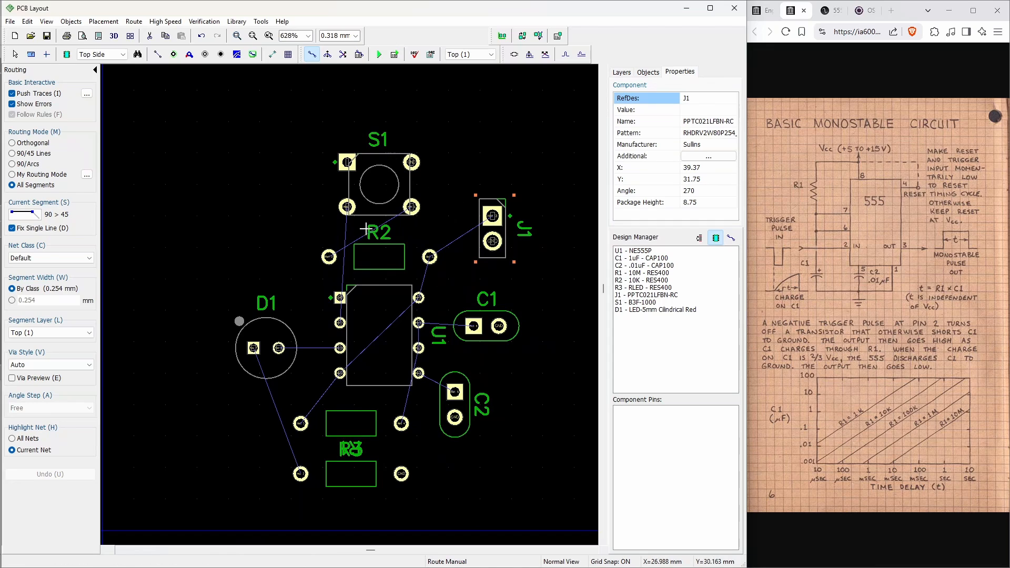
click(430, 257)
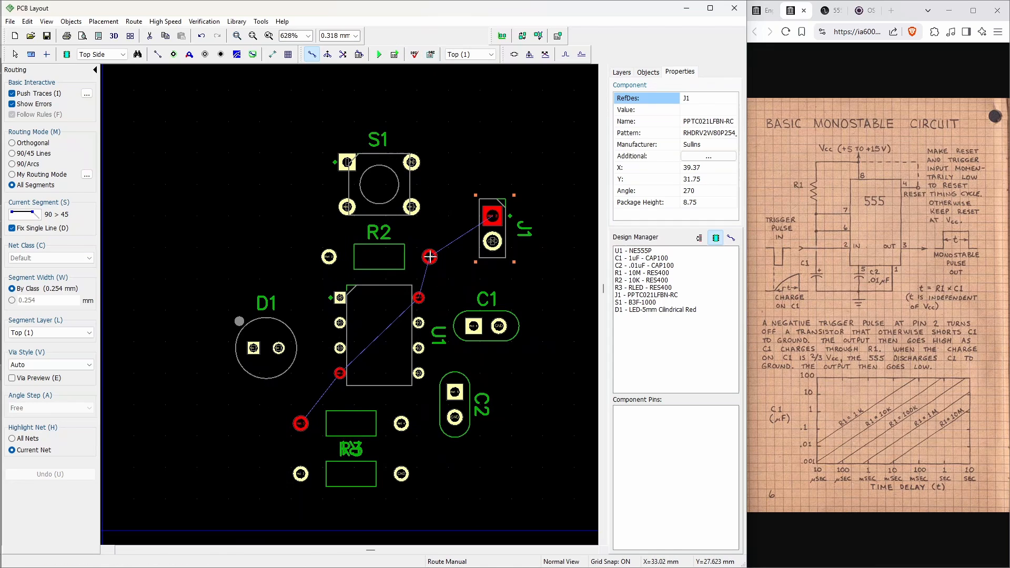
click(492, 215)
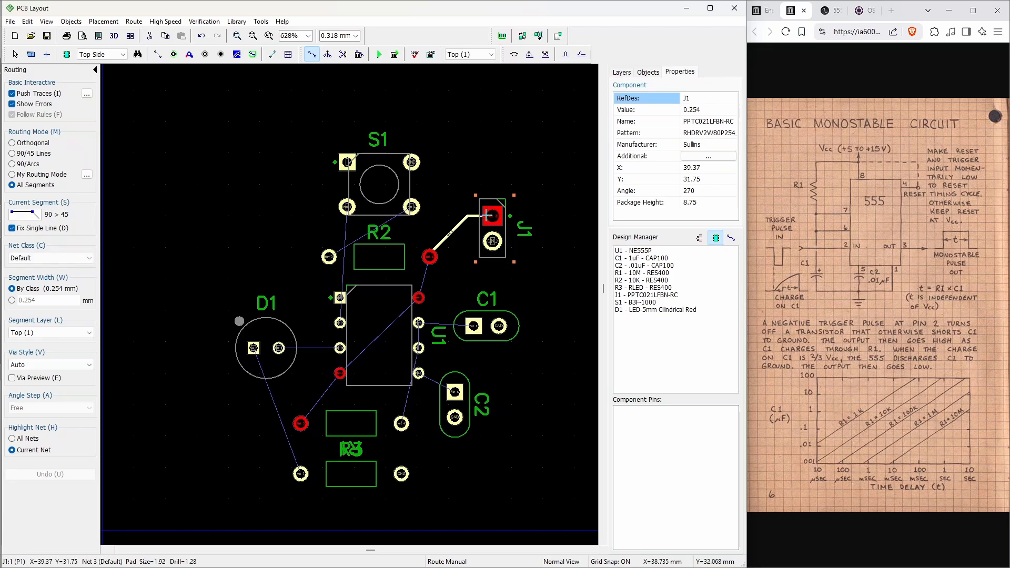
click(419, 297)
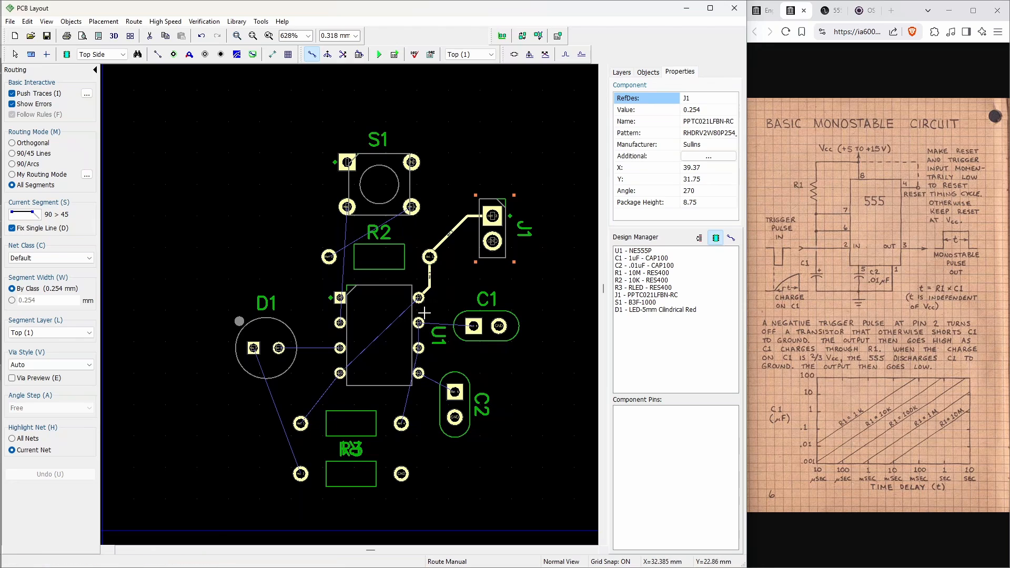
click(418, 294)
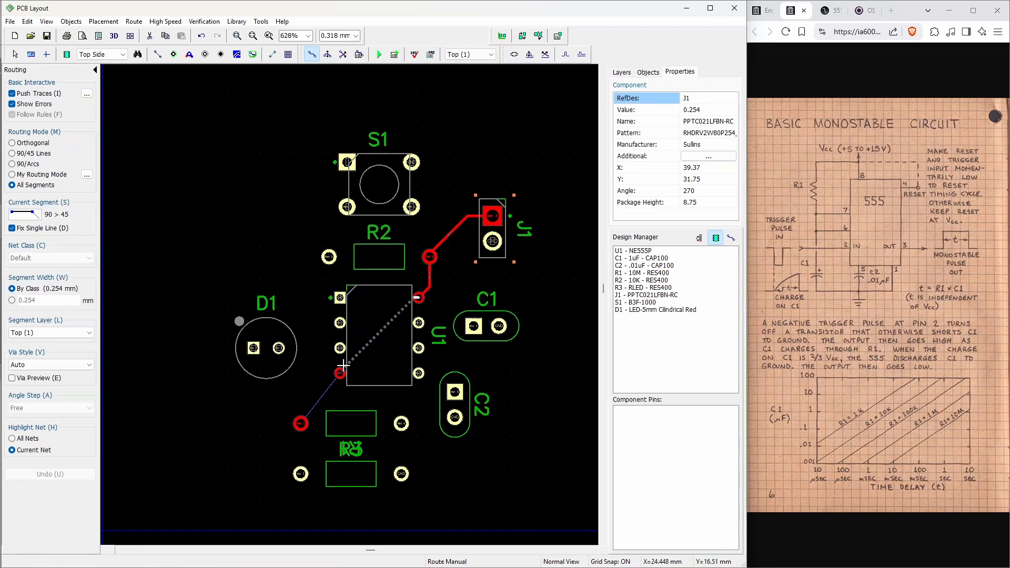
click(340, 372)
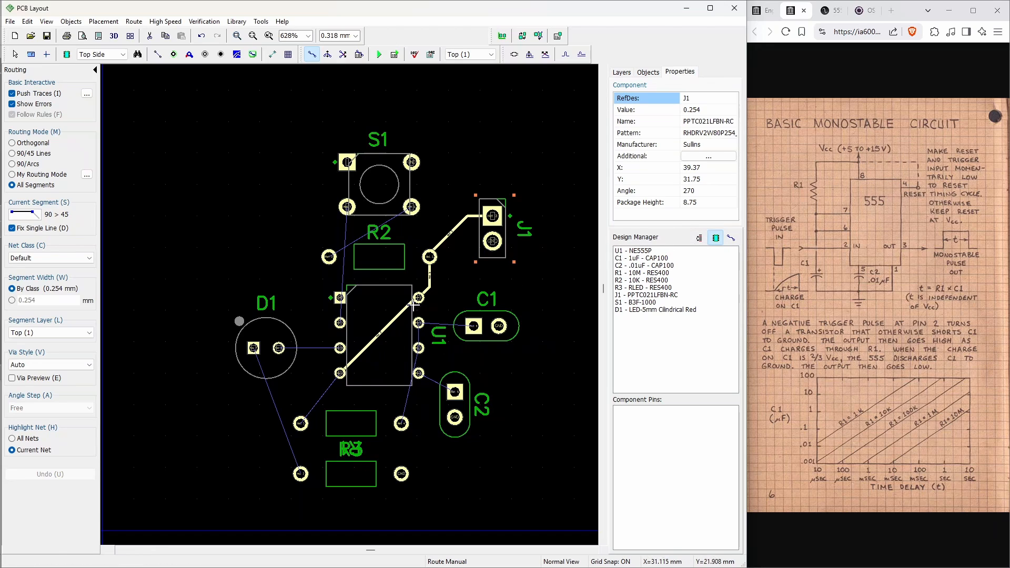
Route U1 pin 3 to LED D1's round pad and D1's square pad to the left pad of R3
click(336, 345)
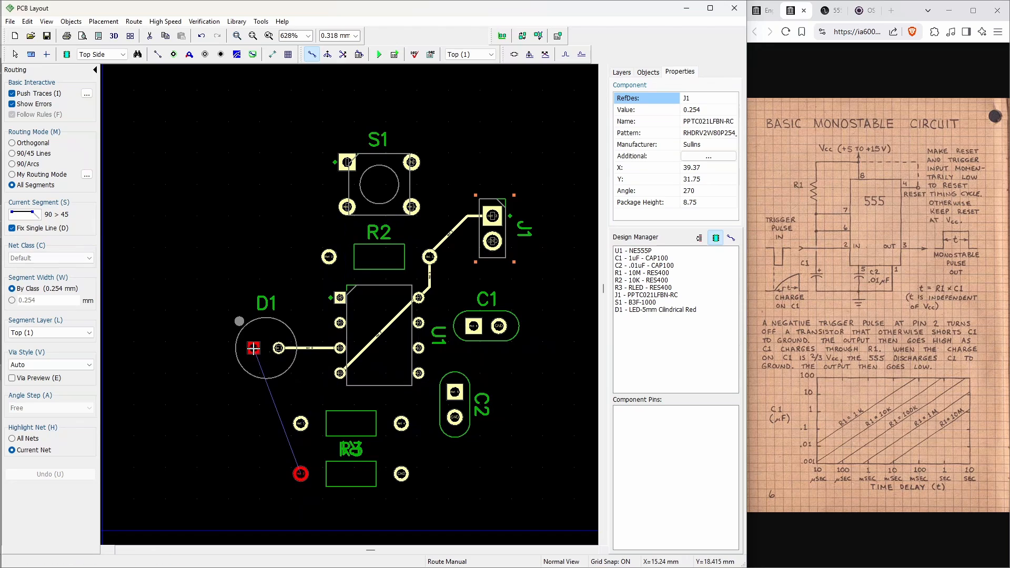
click(254, 347)
click(300, 473)
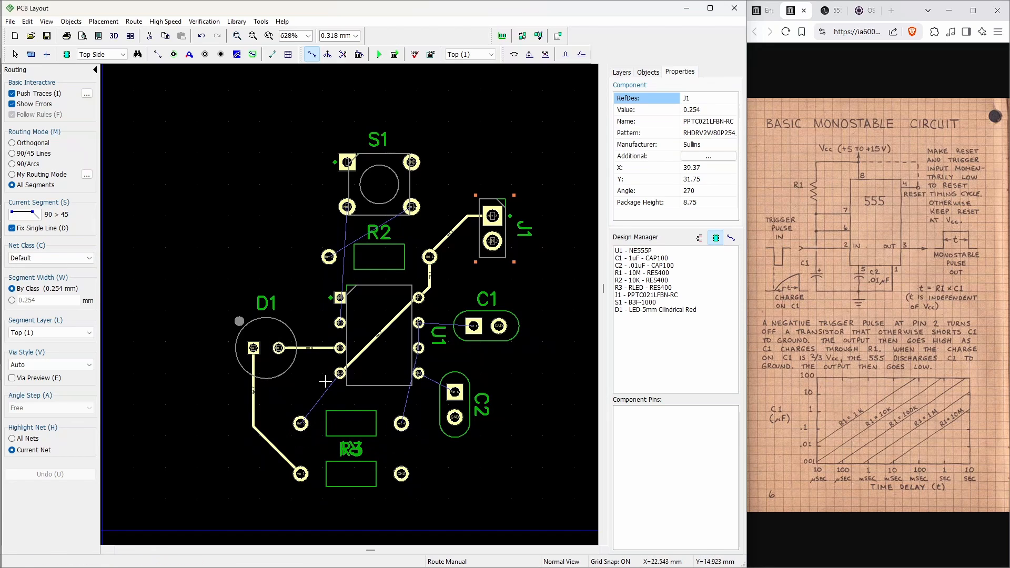
Route a trace from U1 pin 4 to the left pad of R1
click(340, 373)
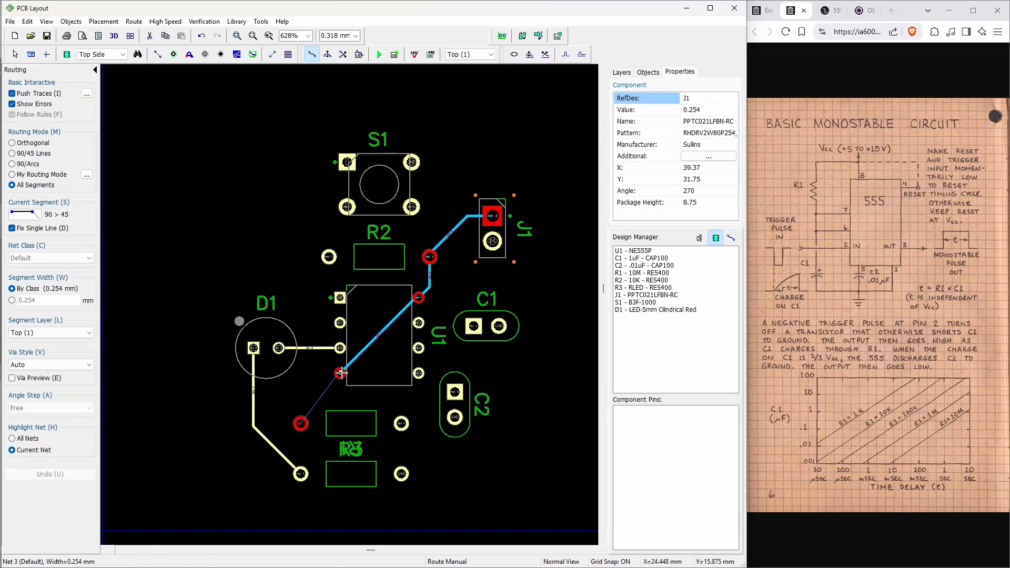
click(300, 423)
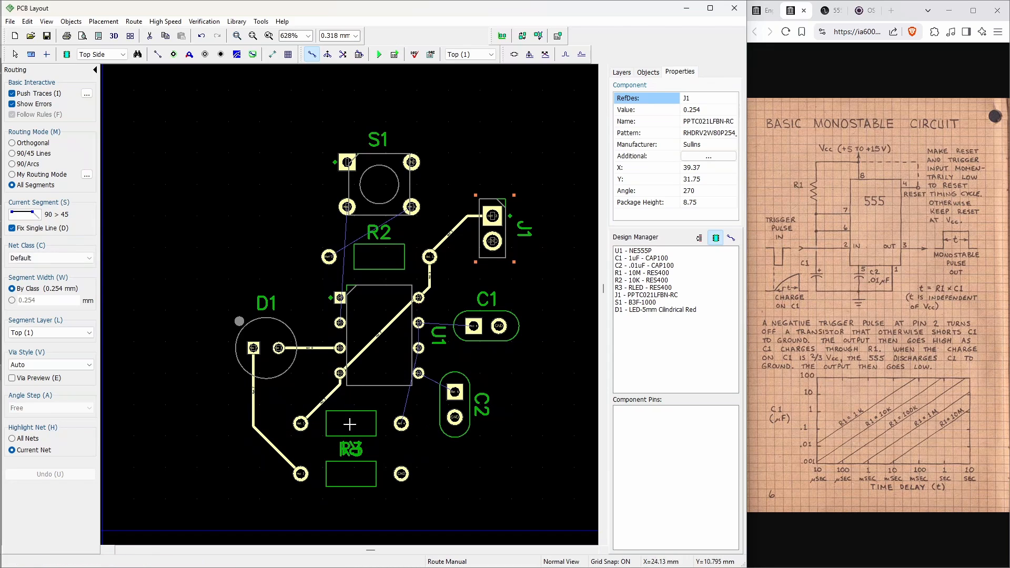
Route traces from R1's right pad through U1 pins 6 and 7 to C1's square pad, and from U1 pin 5 to C2's square pad
click(400, 423)
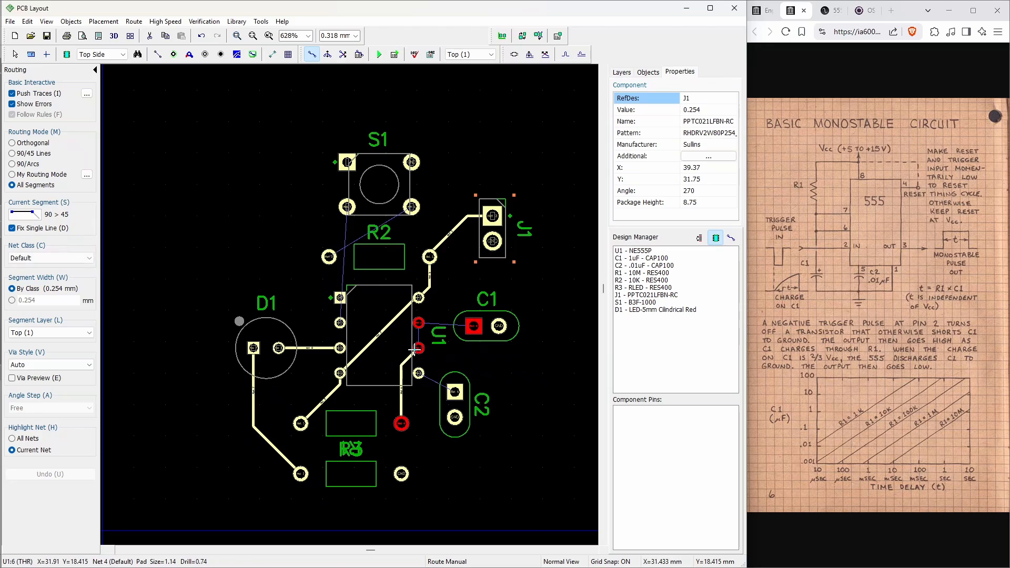
click(418, 348)
click(419, 347)
click(419, 323)
click(474, 327)
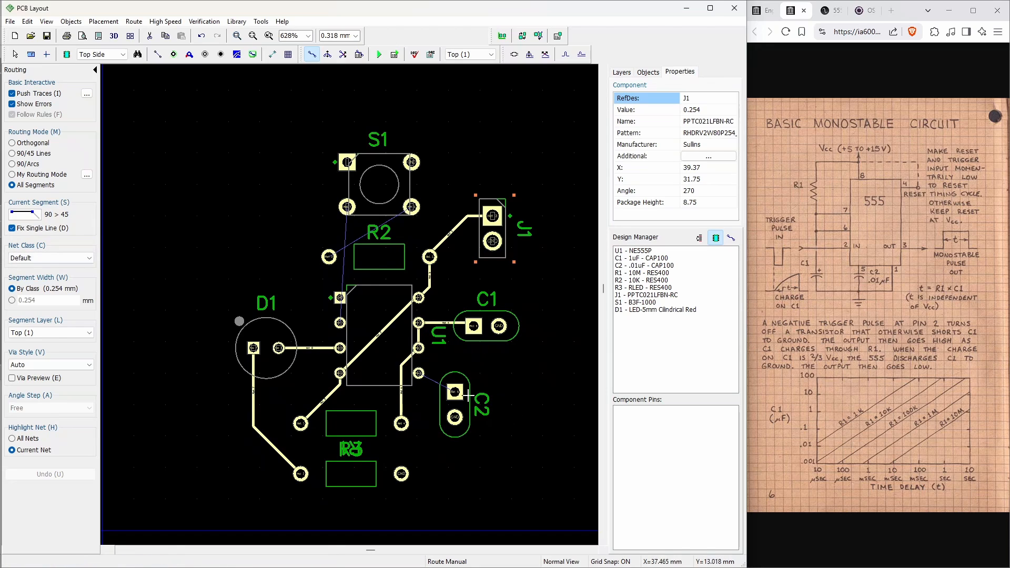
click(418, 373)
click(455, 391)
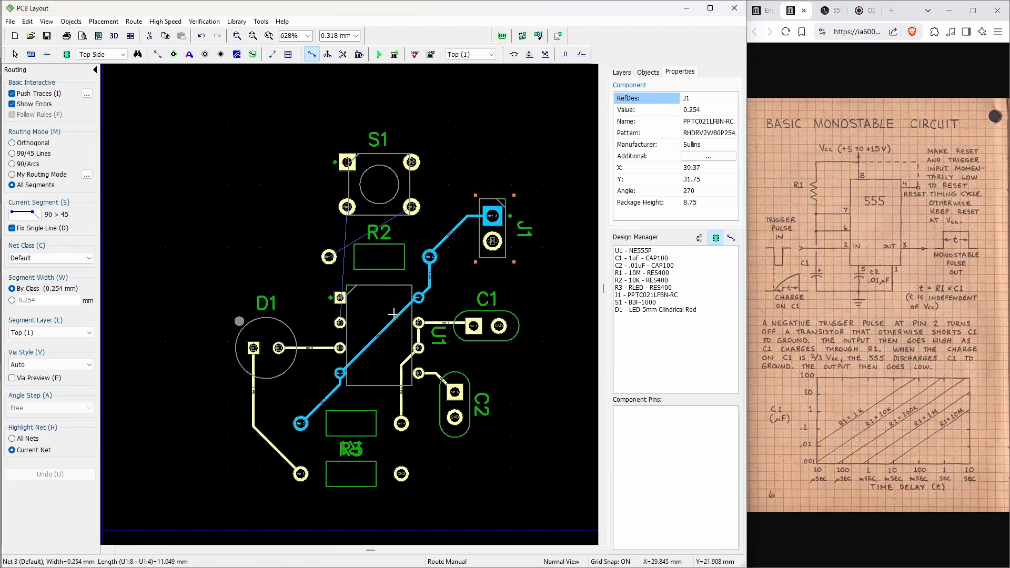
Route U1 pin 2 around pin 1 to S1's lower-left pad, and R2's left pad to S1's lower-right pad
click(337, 321)
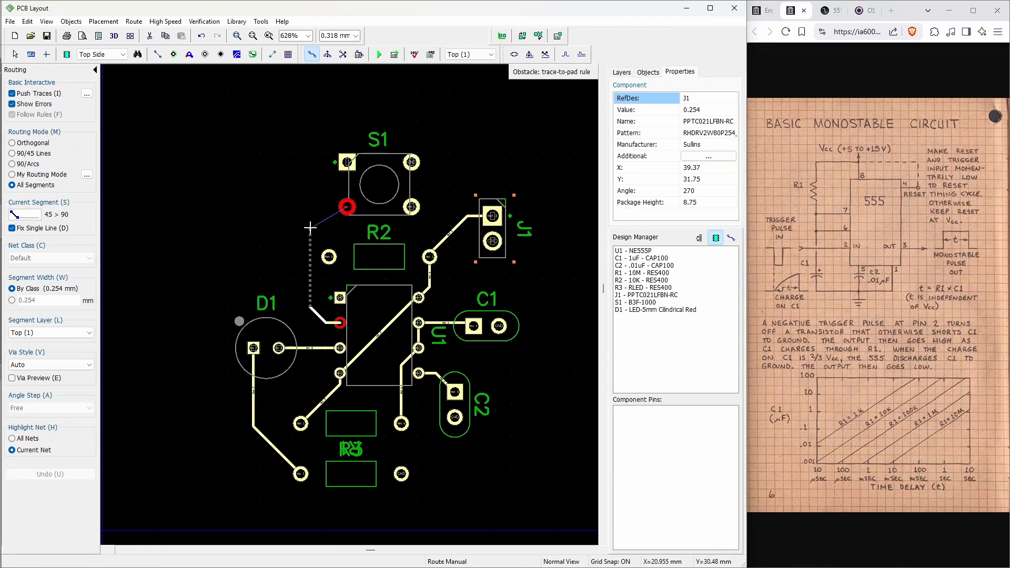
click(347, 207)
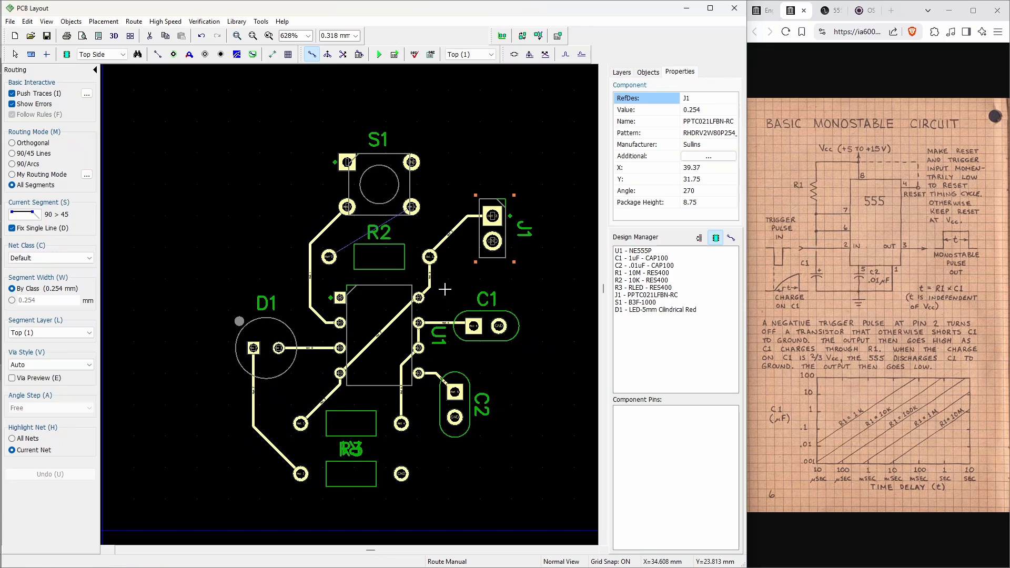
click(329, 256)
click(410, 209)
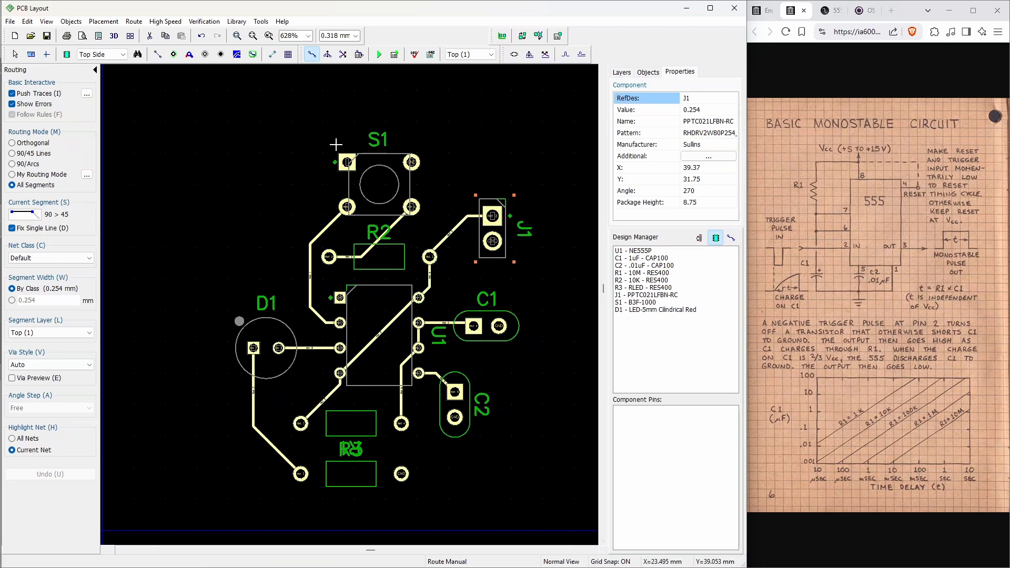
Draw an unfilled obround shape on Top Assembly that encloses all the components and traces
scroll(299, 151, down, 2)
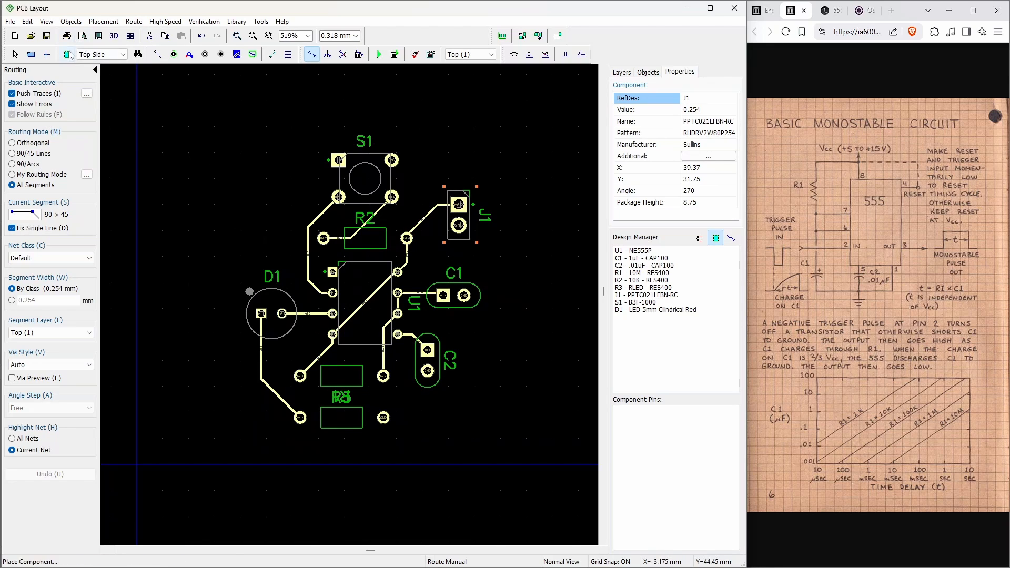
click(46, 23)
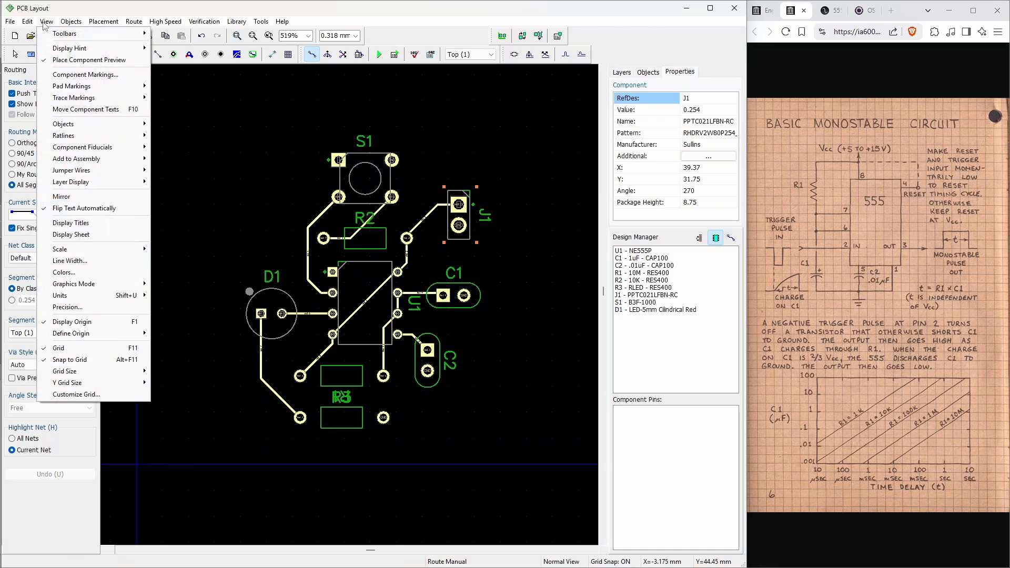
mouse_move(71, 21)
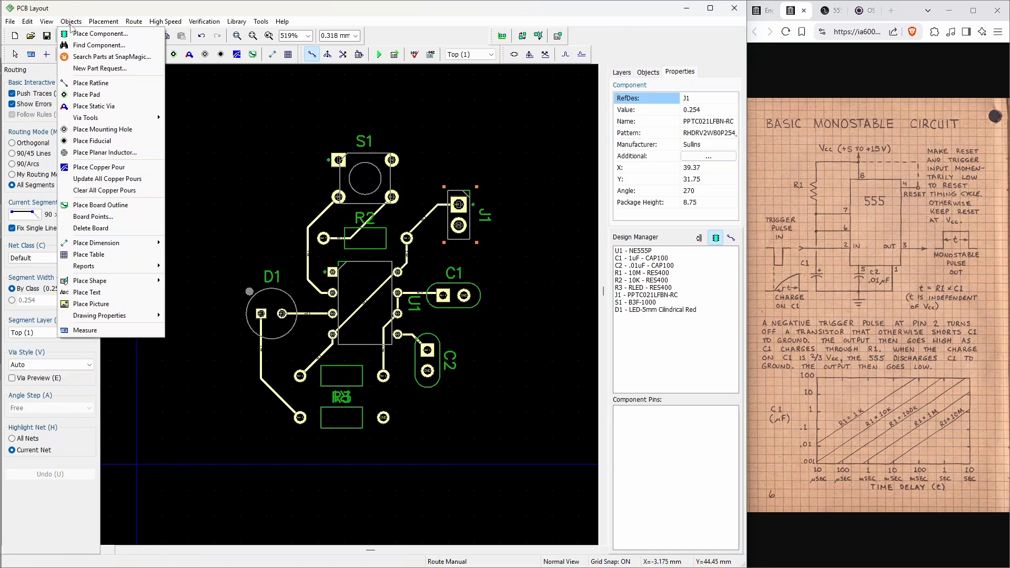
mouse_move(114, 281)
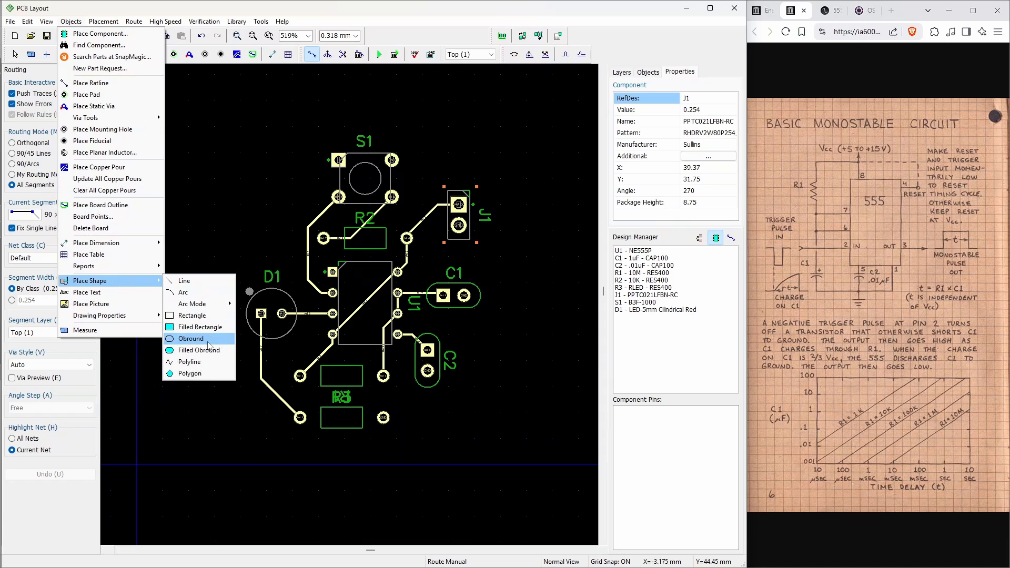
click(205, 342)
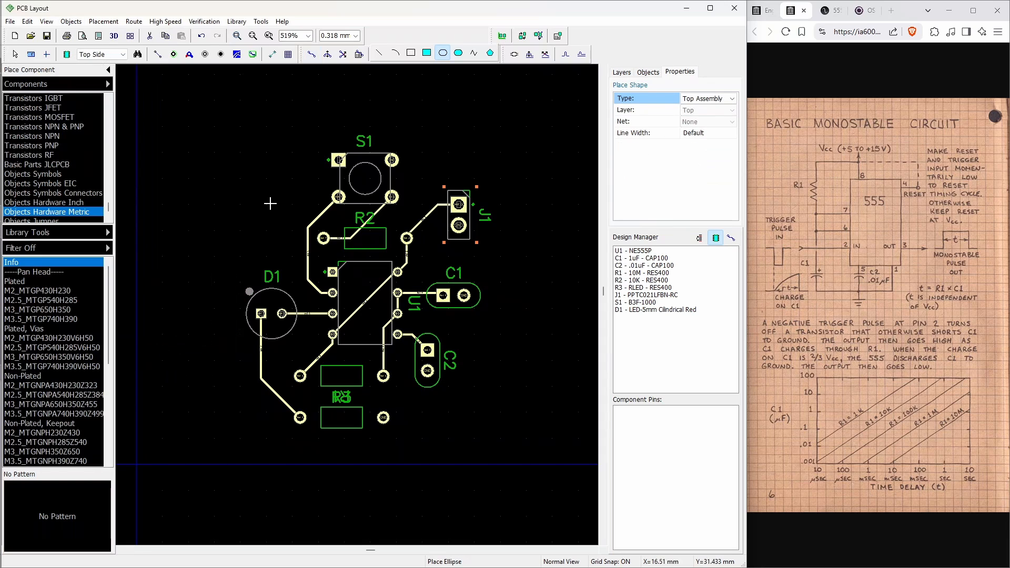
drag(231, 115, 505, 474)
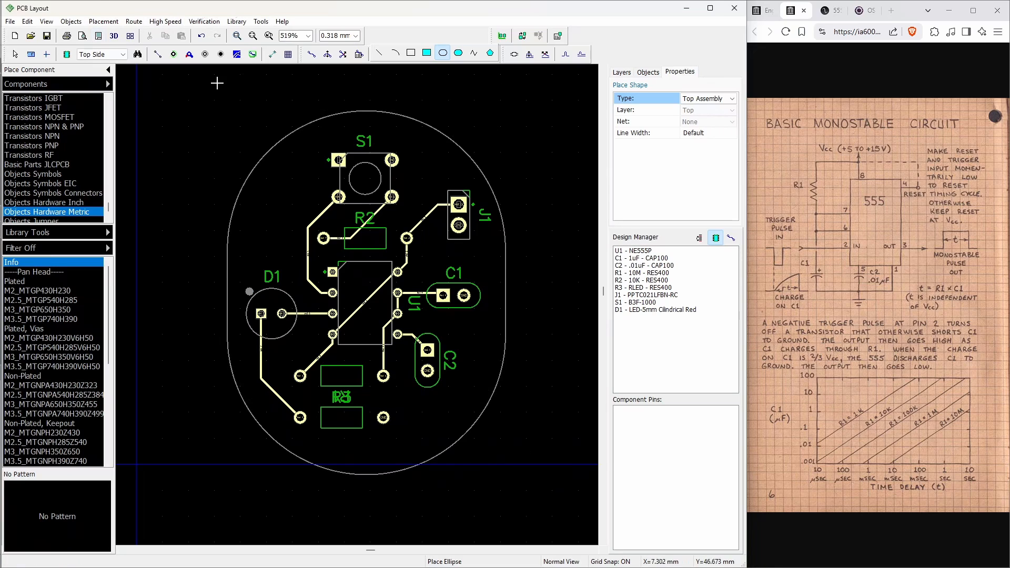
key(Escape)
Move the obround outline slightly upward and open its shape type choices
click(455, 147)
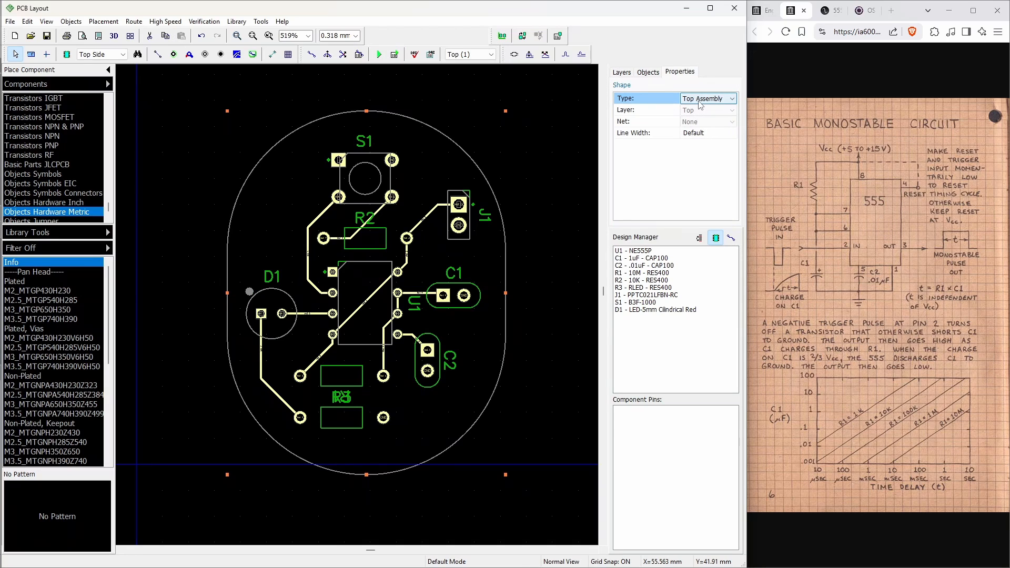
mouse_move(485, 180)
mouse_down()
mouse_move(480, 169)
mouse_move(487, 176)
mouse_up()
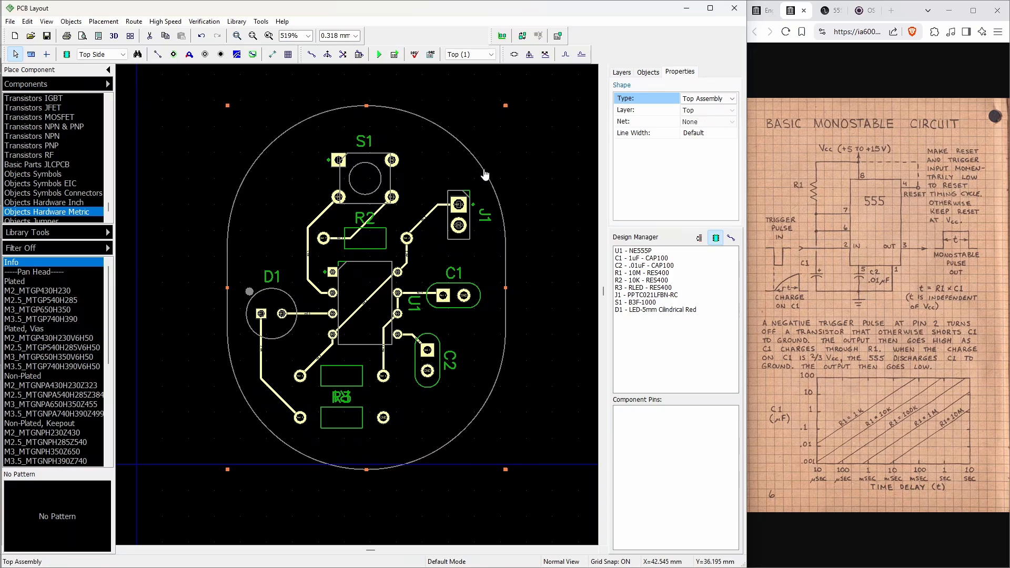
click(709, 98)
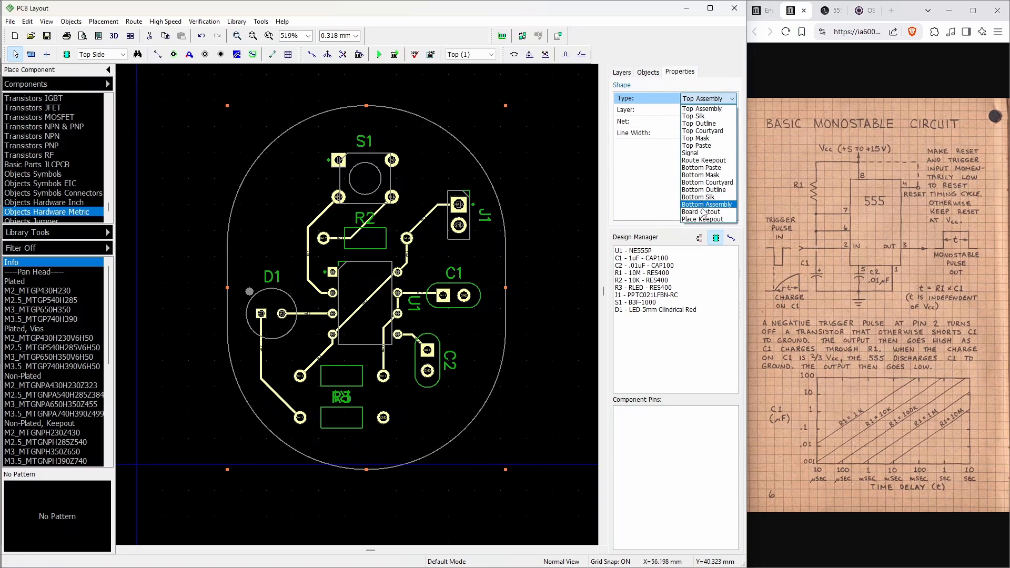
Change the type of the rounded shape surrounding the components to Board Cutout
click(702, 211)
click(530, 135)
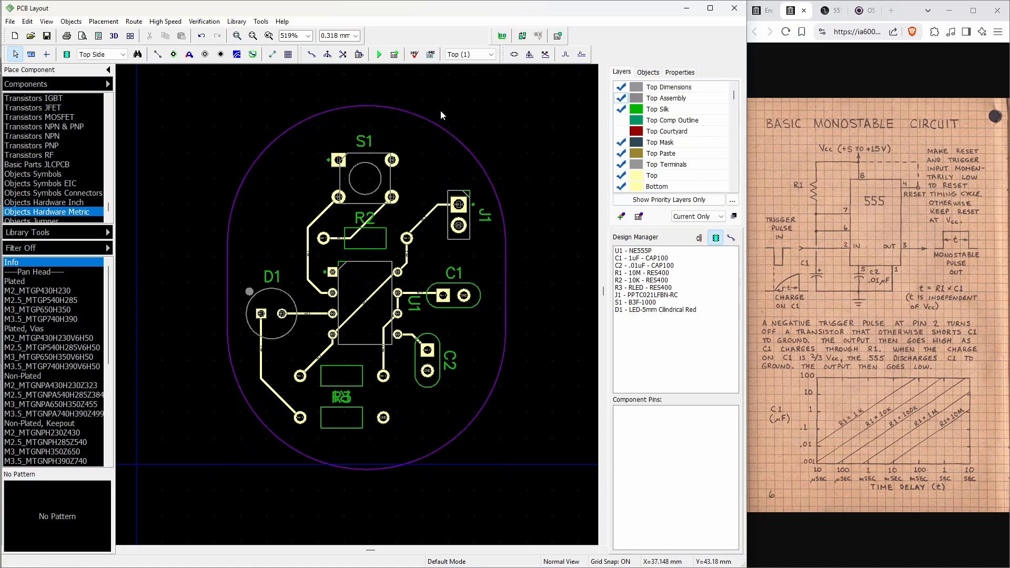
scroll(440, 110, down, 1)
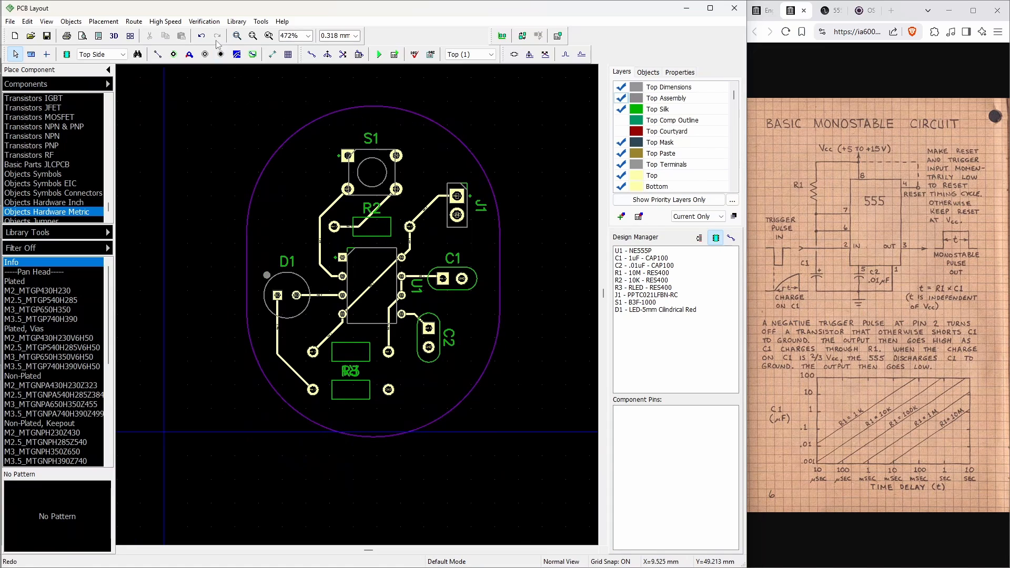
Review the clearance values and check options in the design rules, and accept them as they are
click(202, 22)
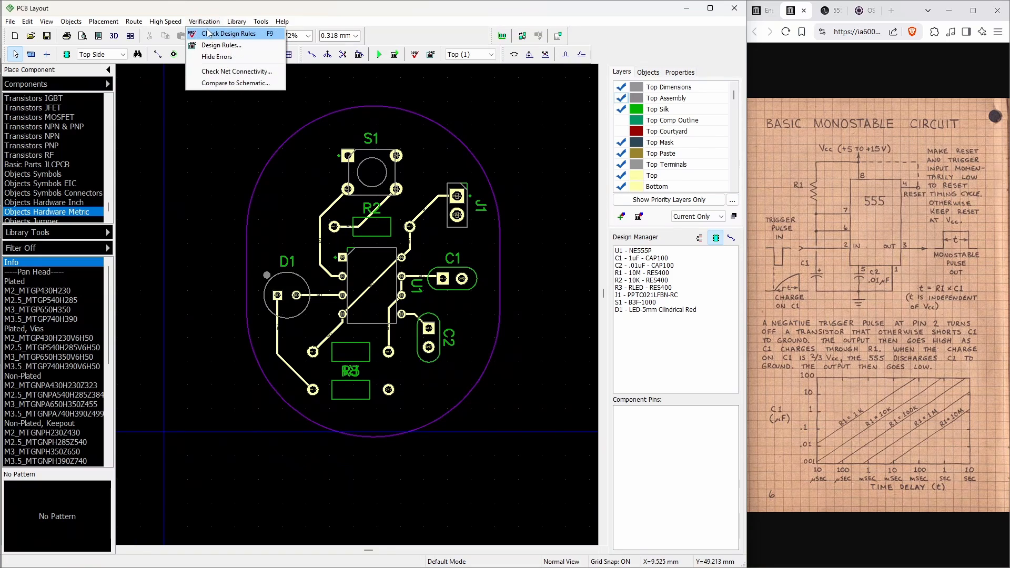
click(230, 46)
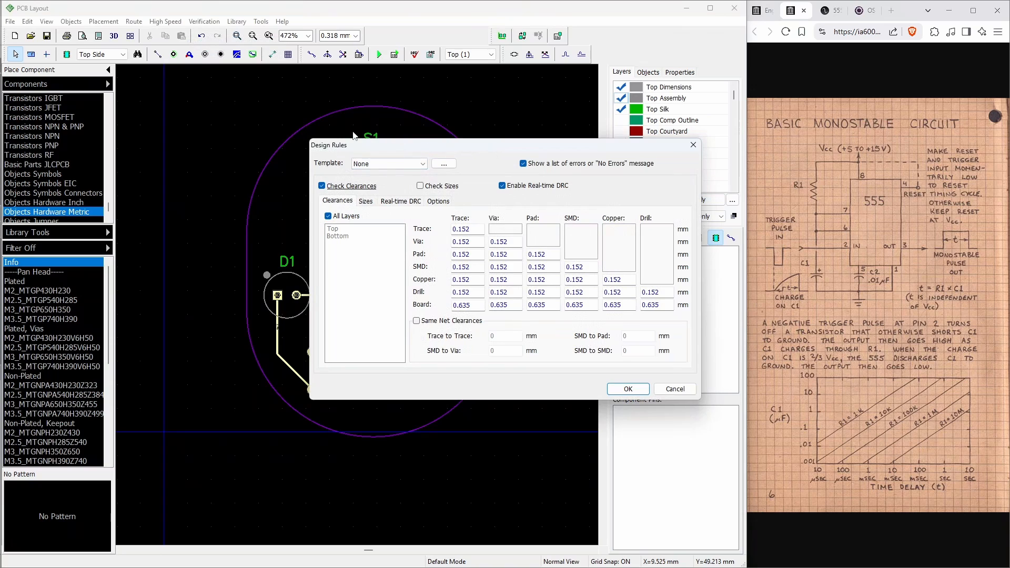
drag(388, 144, 272, 122)
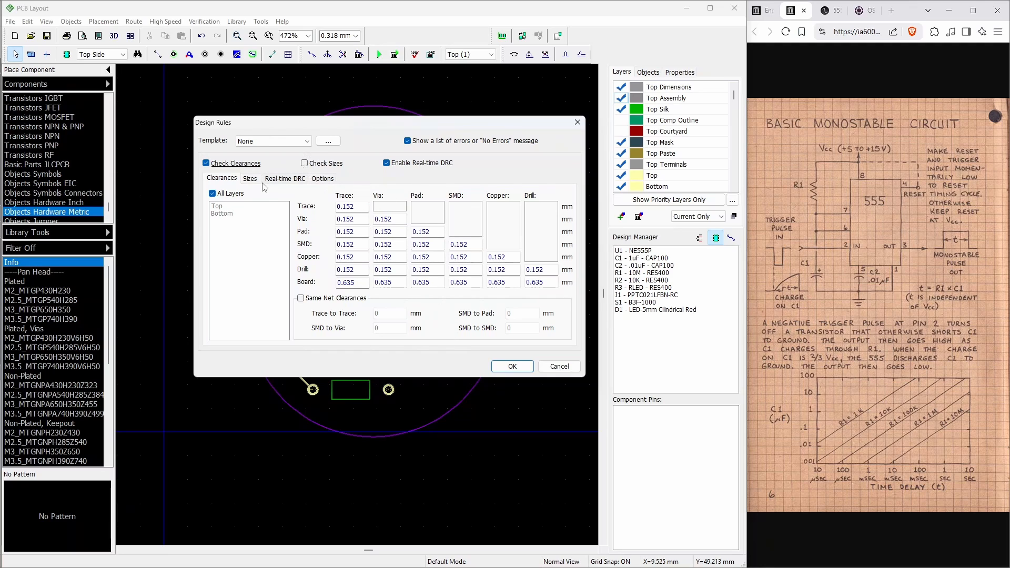
click(323, 178)
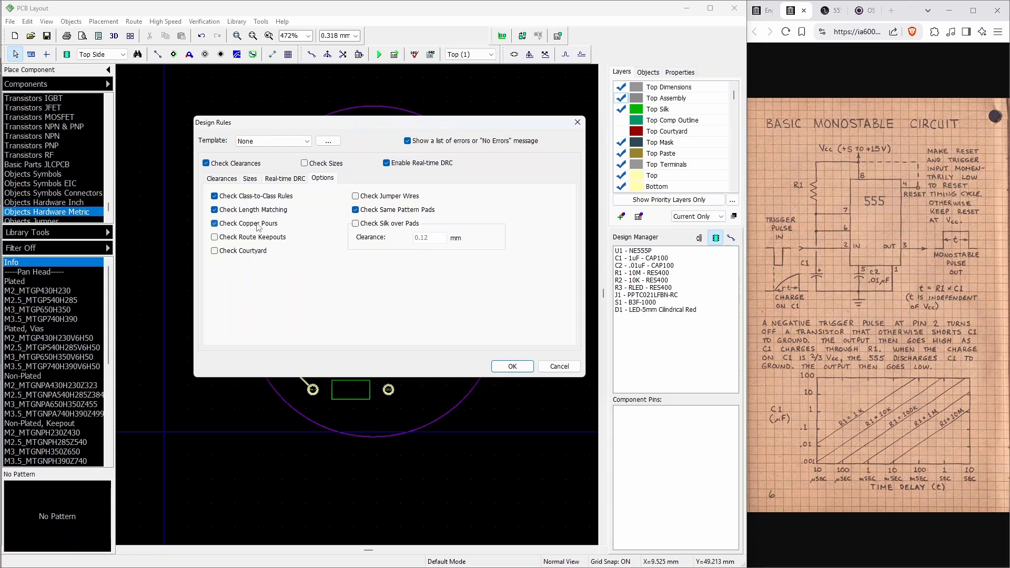
click(513, 366)
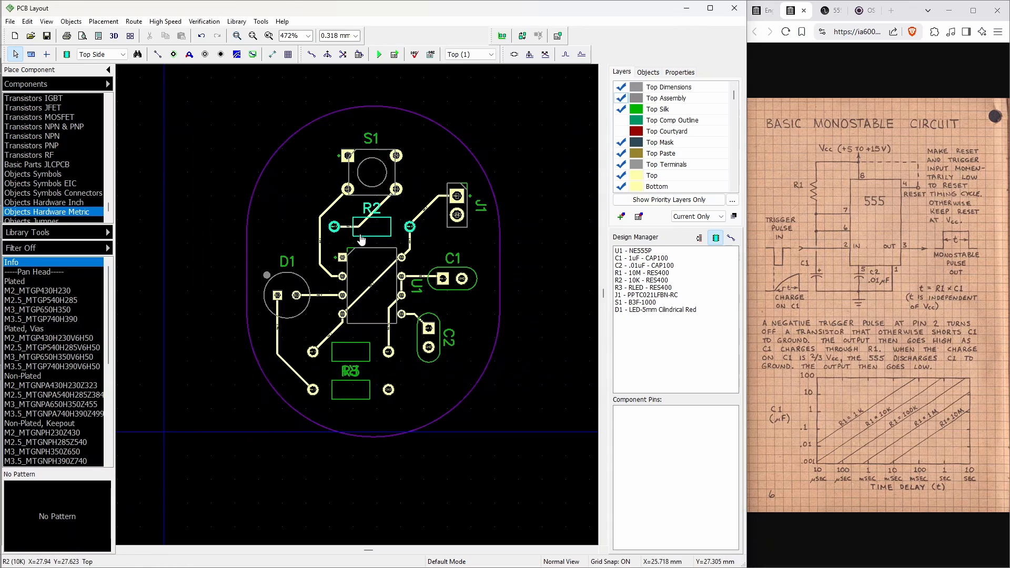
Run the design rule check on the board and dismiss its result
click(206, 21)
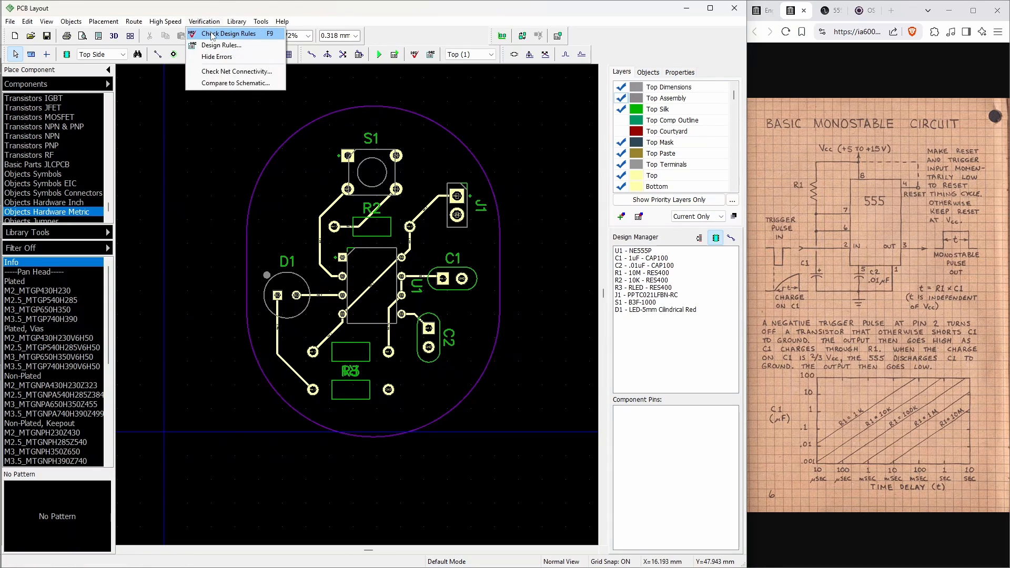
click(211, 34)
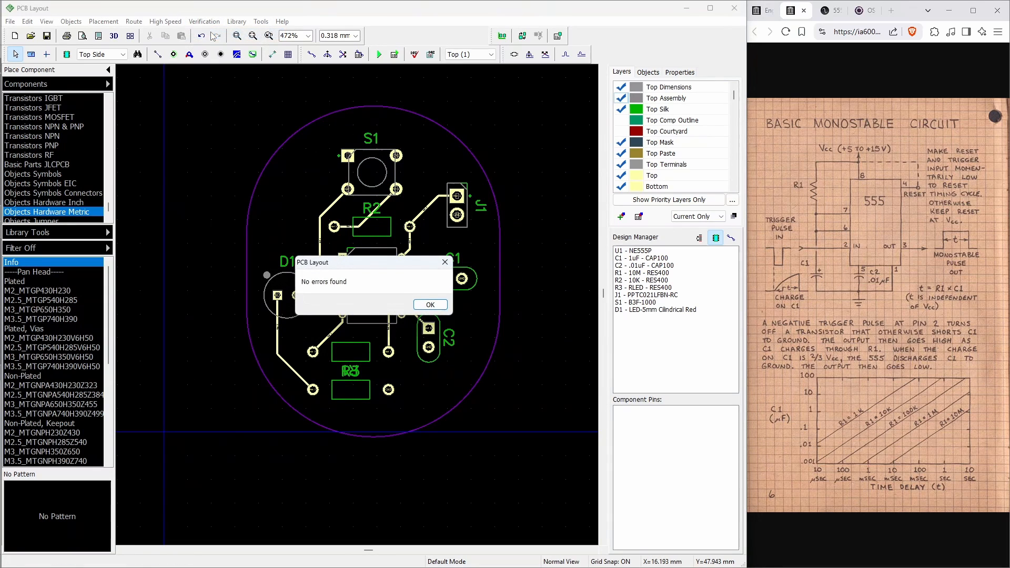
click(430, 305)
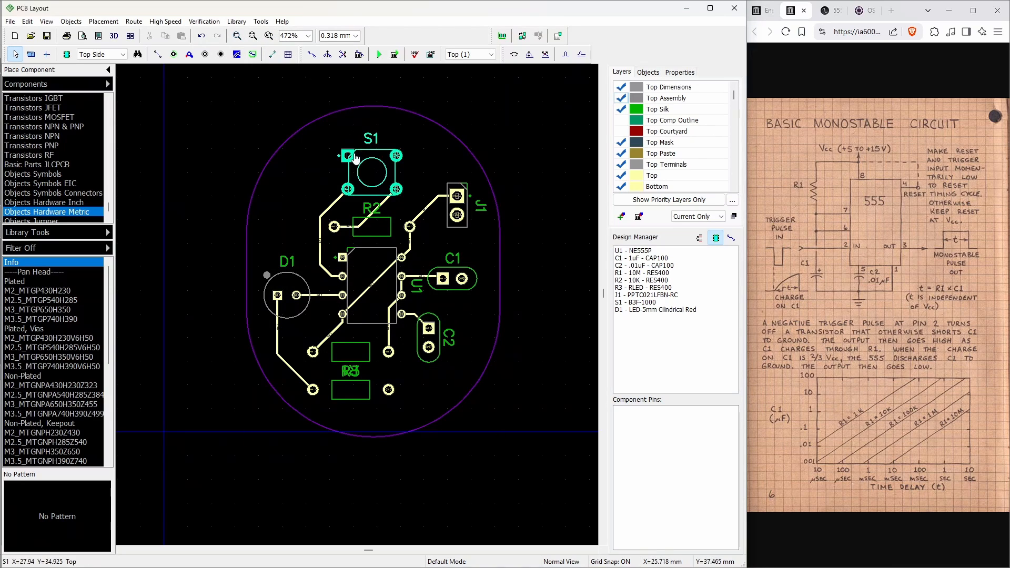
Check net connectivity for traces, shapes and copper pours, and examine the details of the reported GND error
click(202, 21)
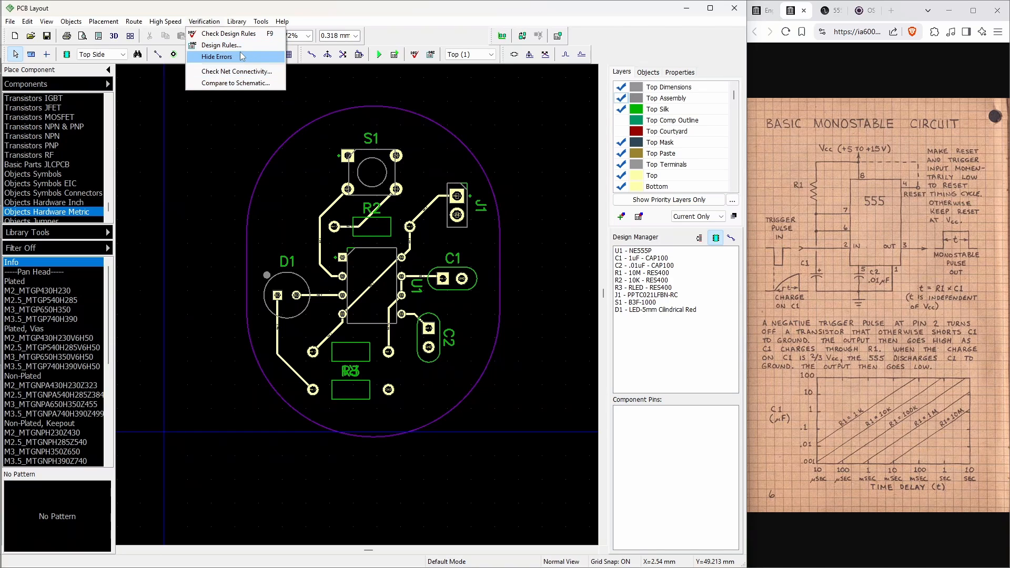
click(224, 72)
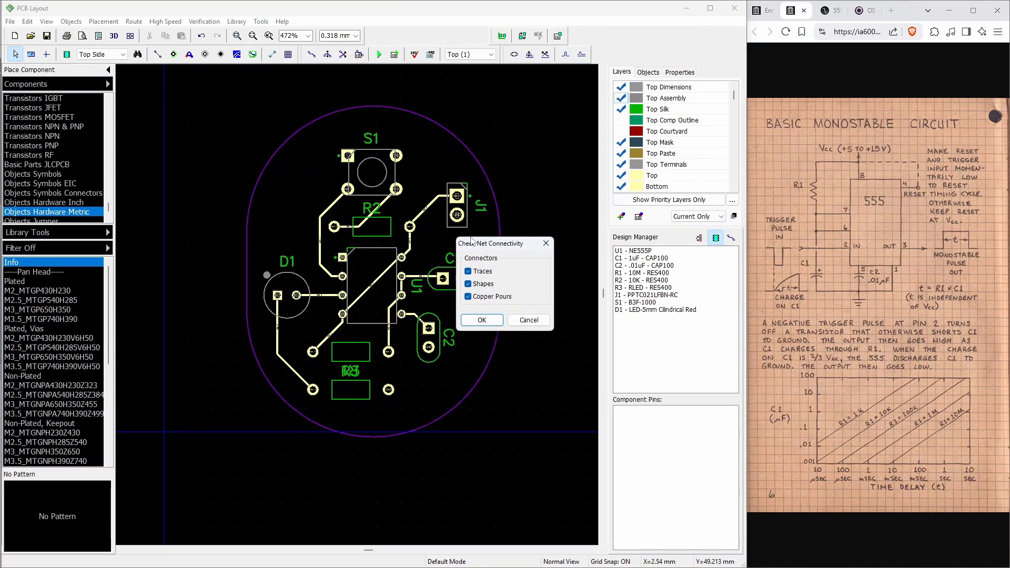
click(482, 324)
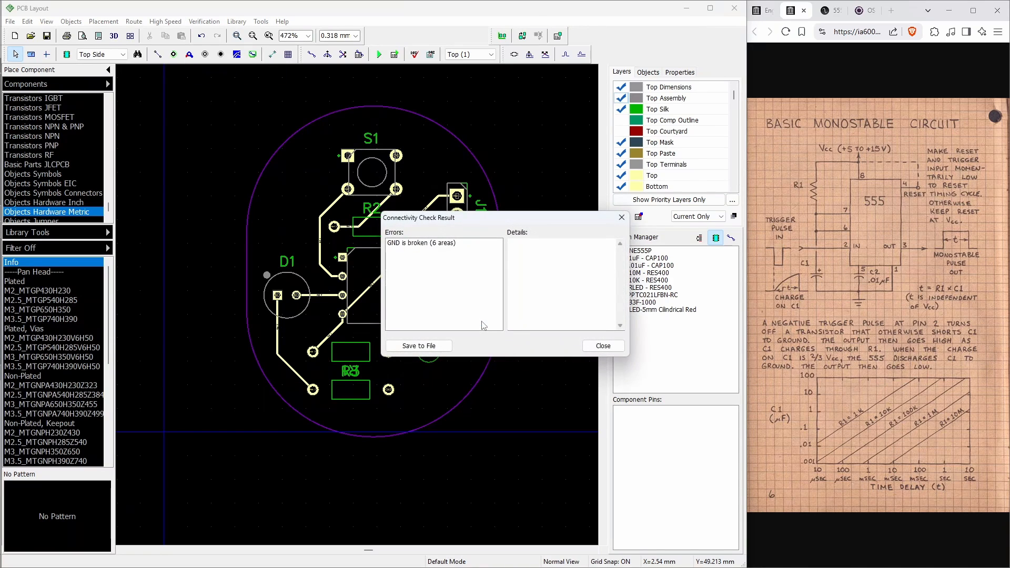
click(417, 243)
drag(454, 219, 577, 133)
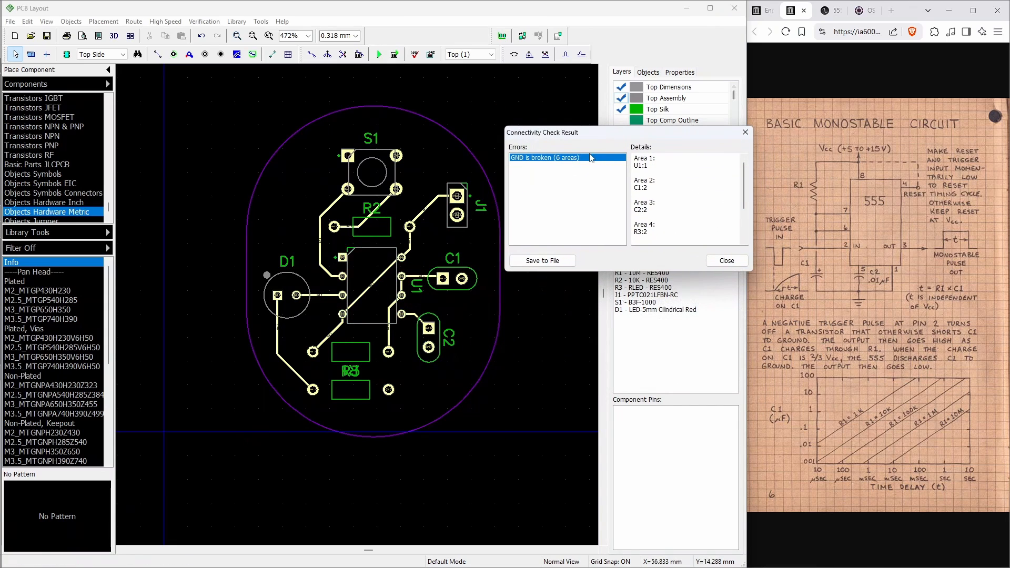
click(726, 261)
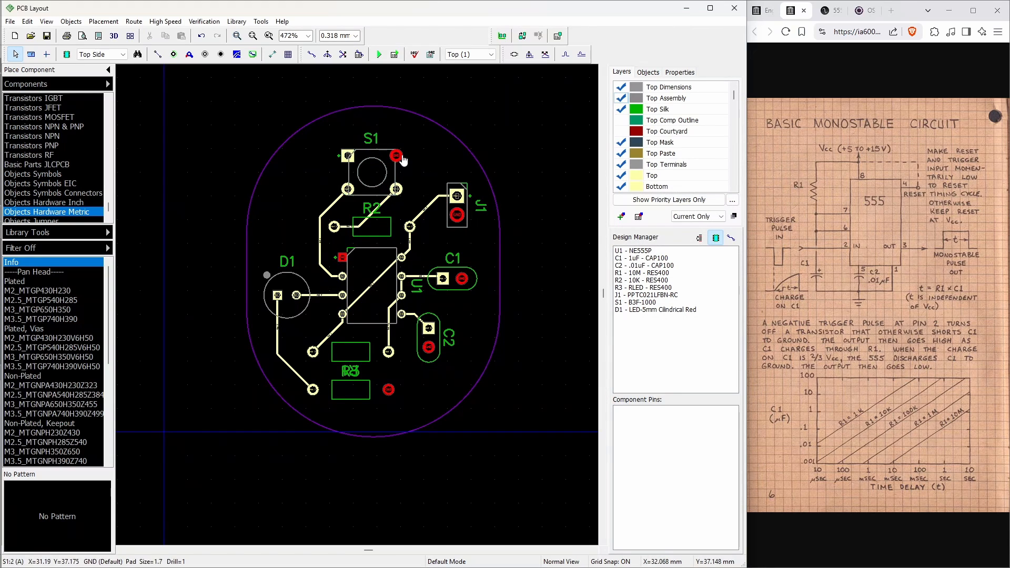
click(457, 221)
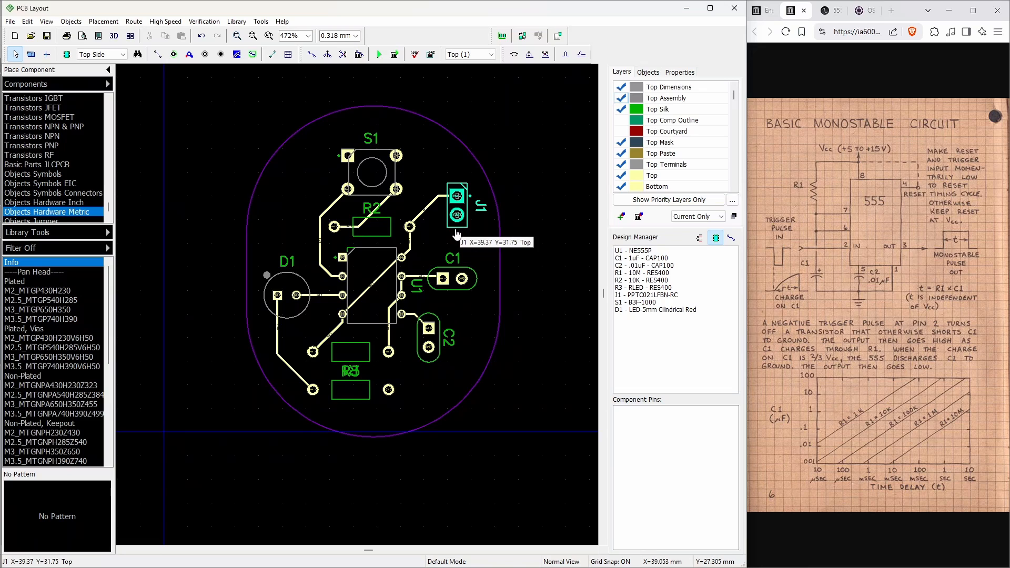
Outline a four-cornered copper pour about 43 × 53 mm enclosing the whole board on the top layer
scroll(382, 175, down, 1)
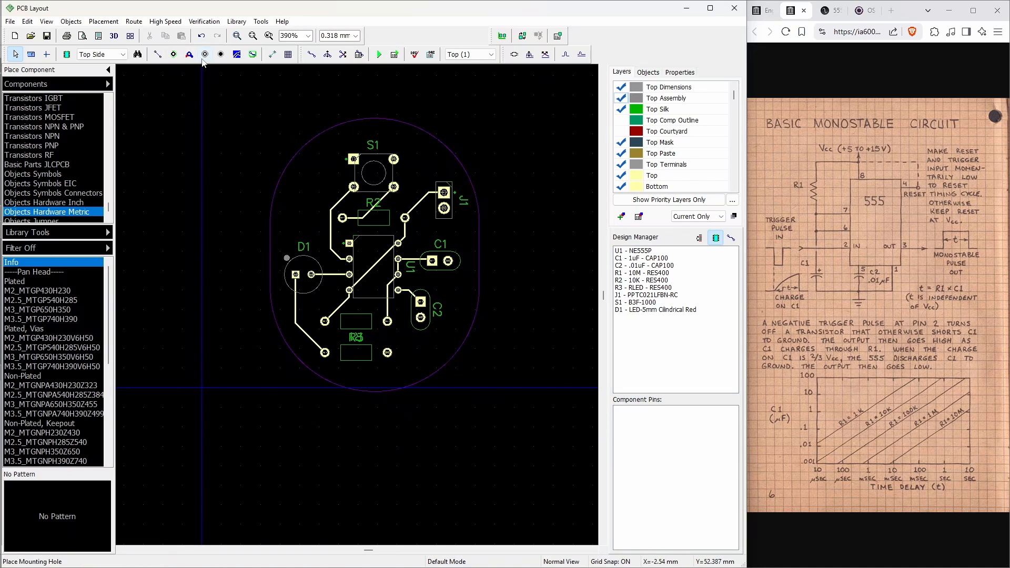
click(237, 54)
click(250, 91)
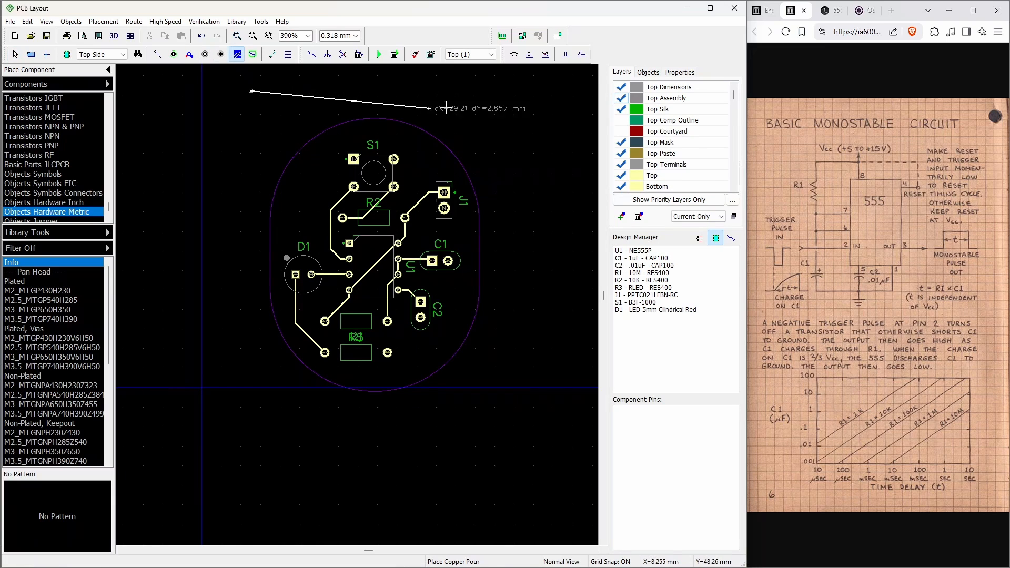
click(520, 96)
click(510, 424)
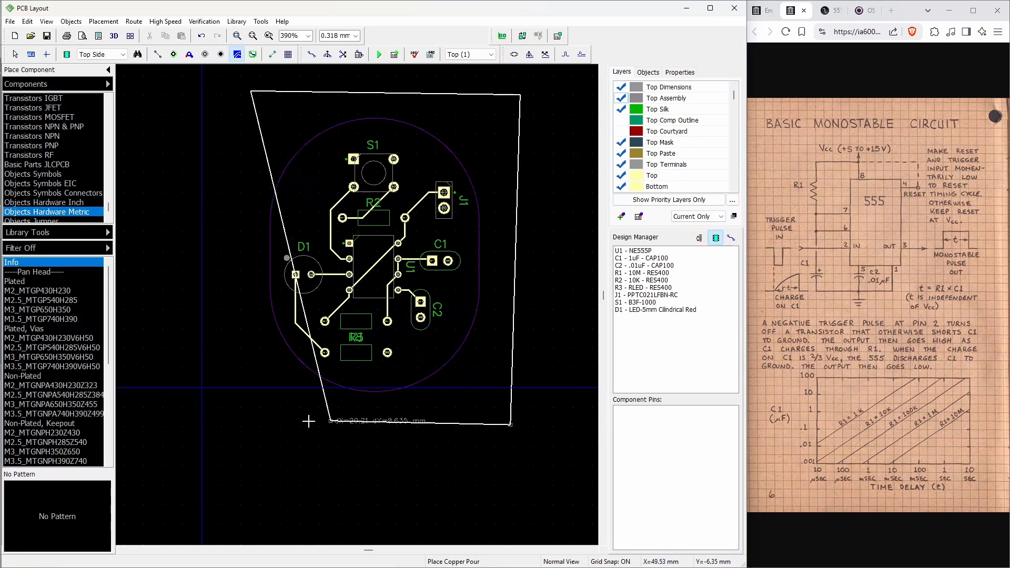
right_click(250, 417)
click(261, 425)
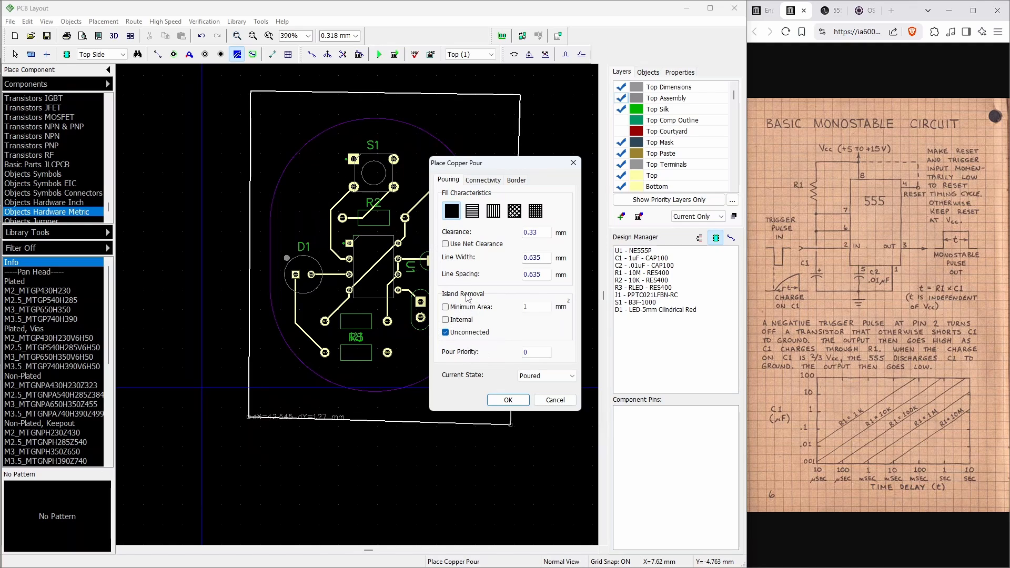
Connect the copper pour to the GND net and place it in the poured state
click(484, 180)
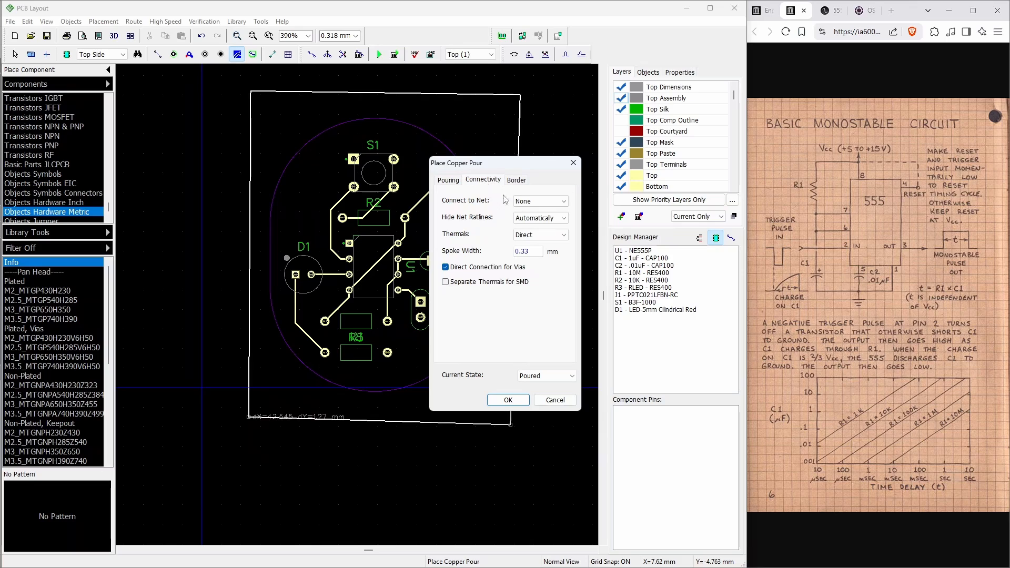
click(539, 201)
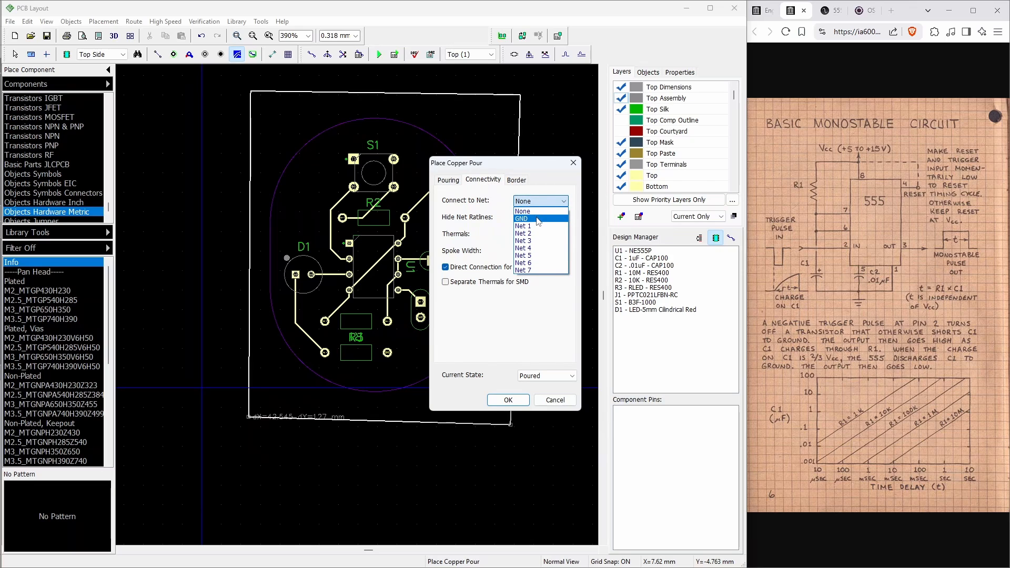
click(537, 219)
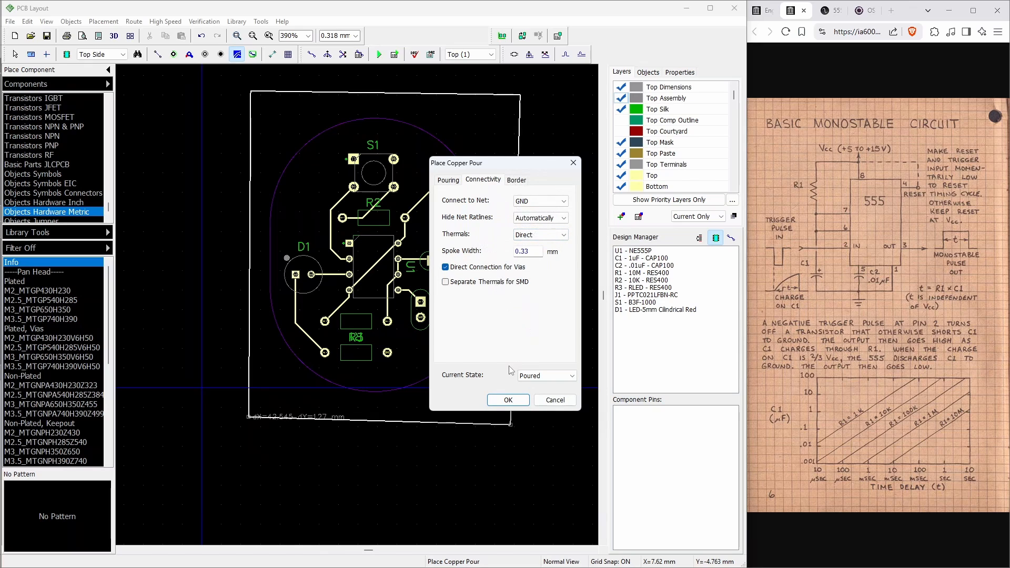
click(519, 401)
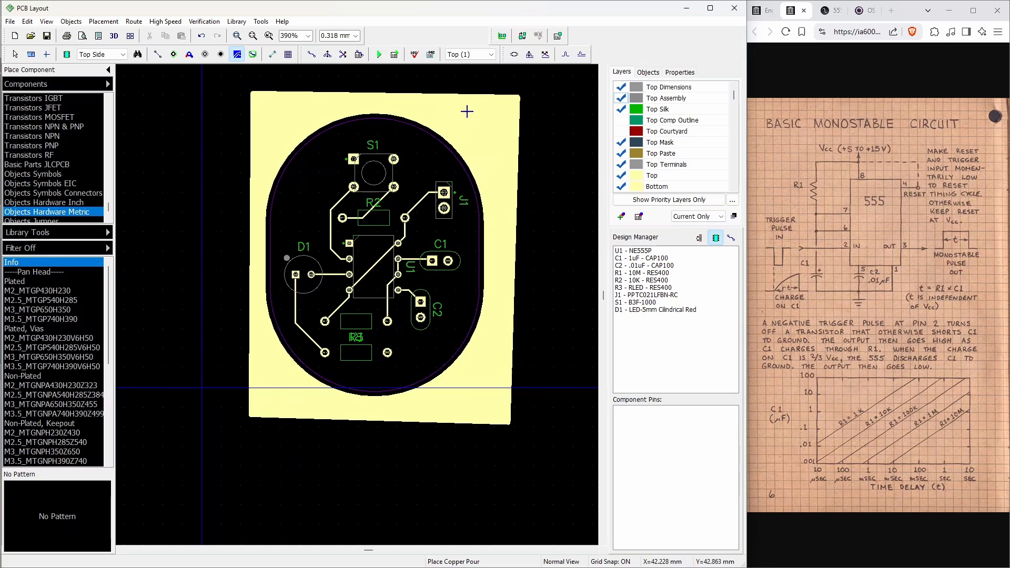
Make the copper pour's border depend on the board and snap to the board outline
key(Escape)
click(490, 101)
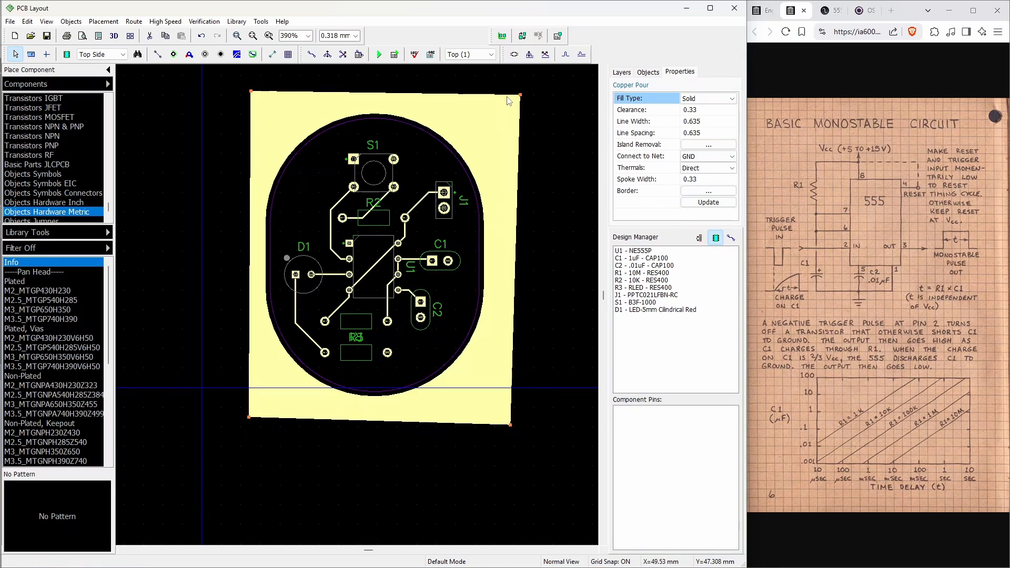
right_click(506, 97)
click(536, 271)
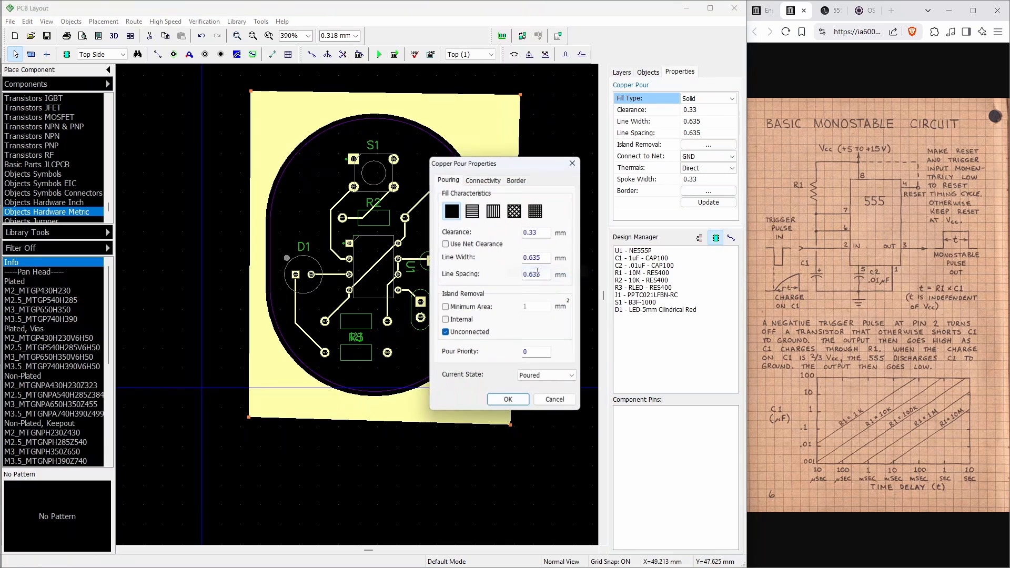
click(517, 179)
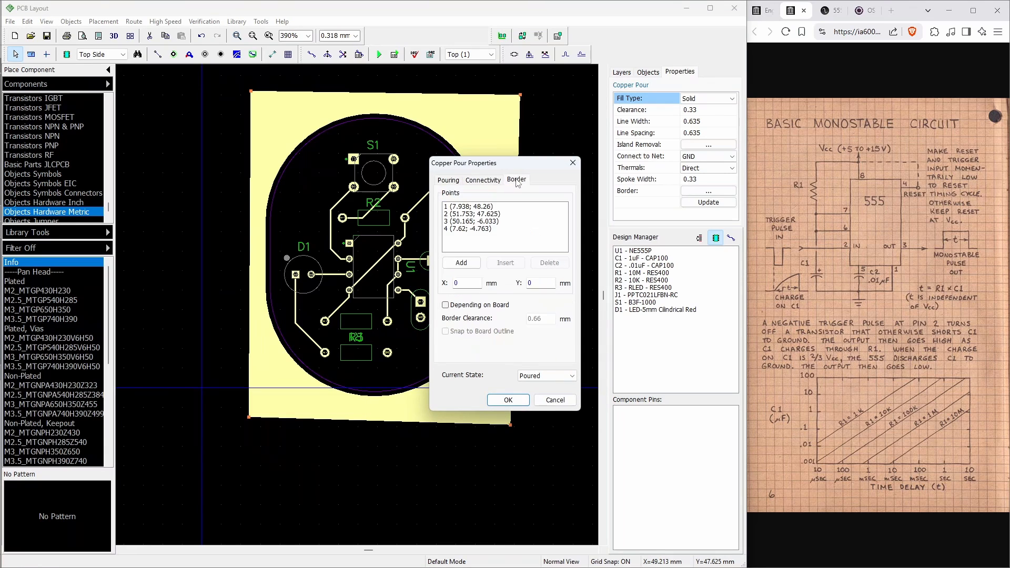
click(462, 307)
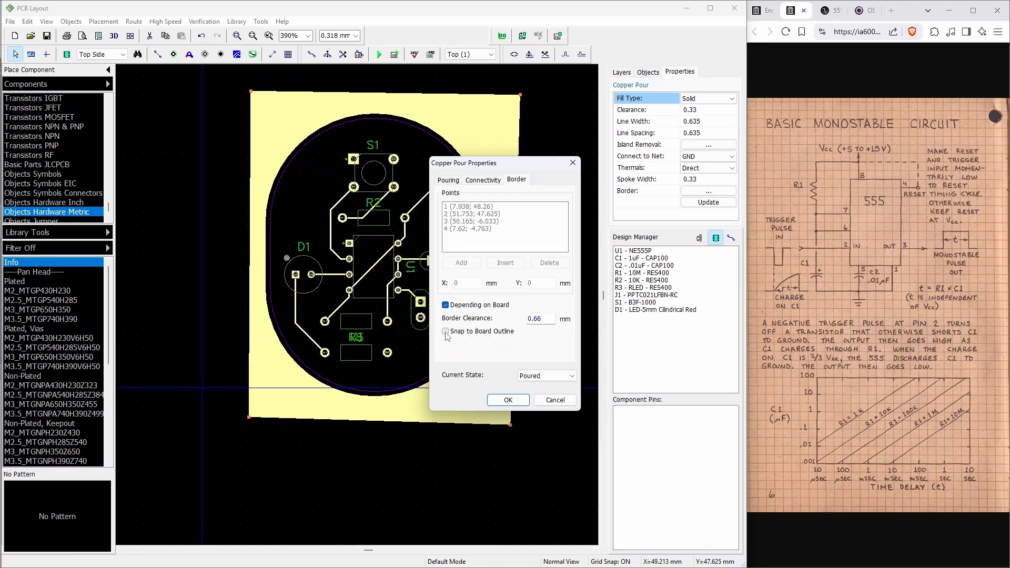
click(502, 334)
click(508, 401)
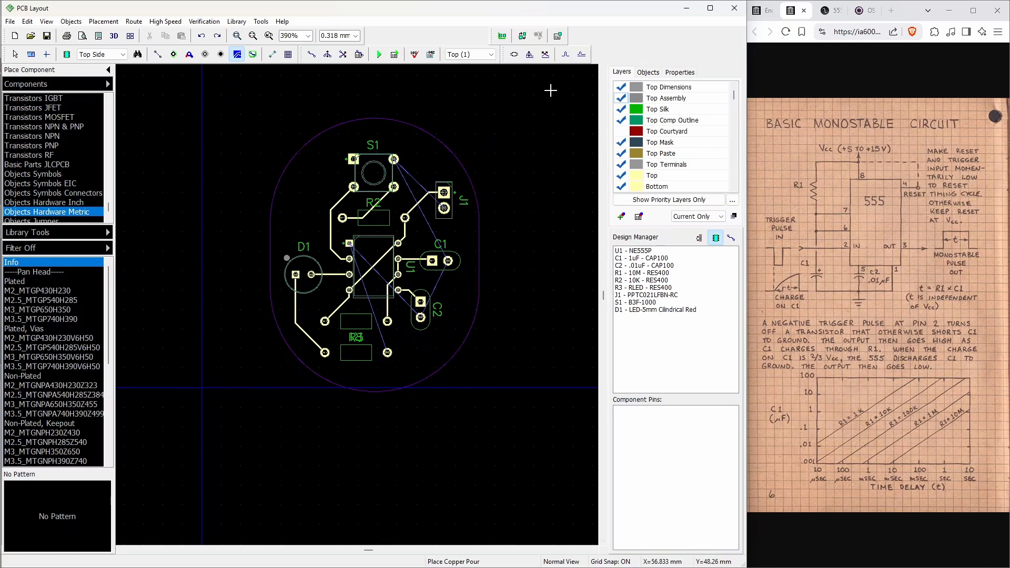
Leave copper pour placement and convert the oval board outline to a shape
key(Escape)
click(421, 129)
click(422, 133)
right_click(424, 135)
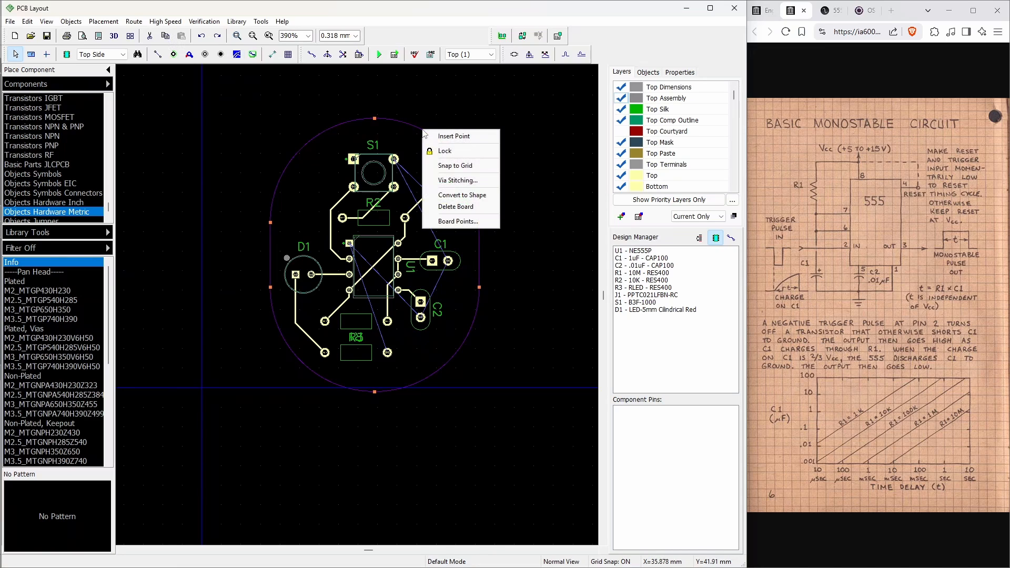
click(462, 195)
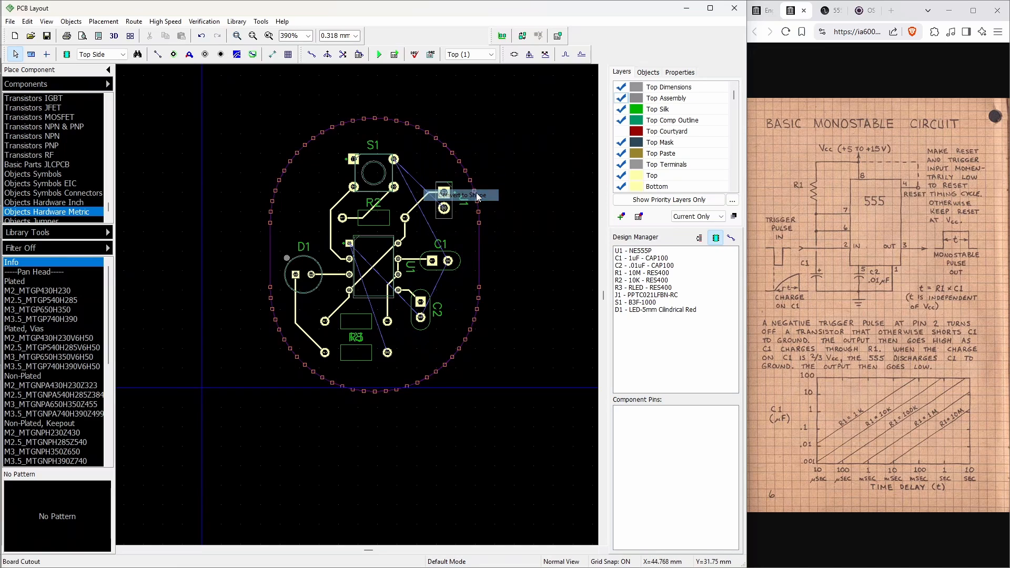
Select the many-pointed Board Cutout shape and convert it to a board outline
click(444, 86)
click(432, 136)
right_click(433, 136)
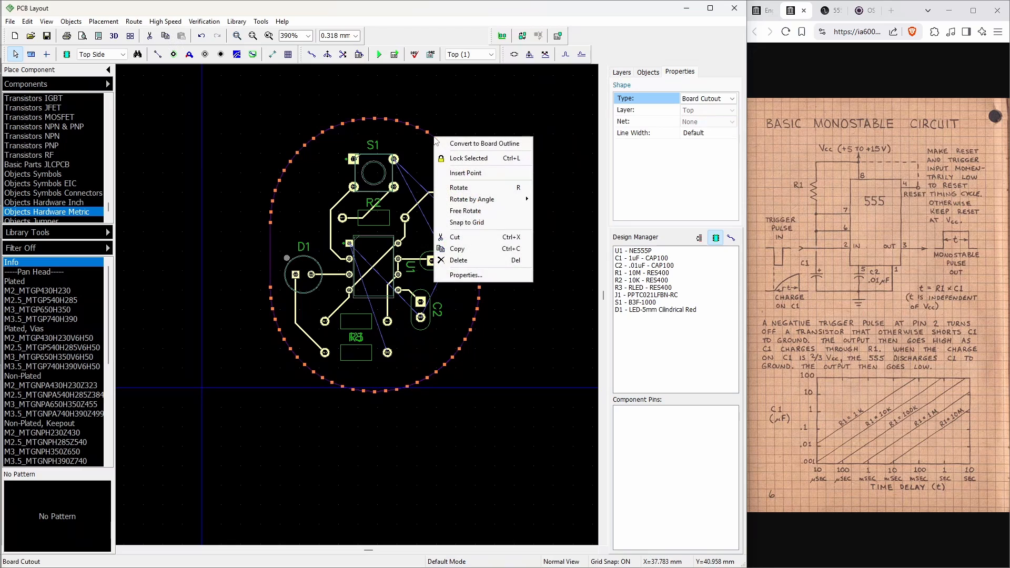
click(479, 145)
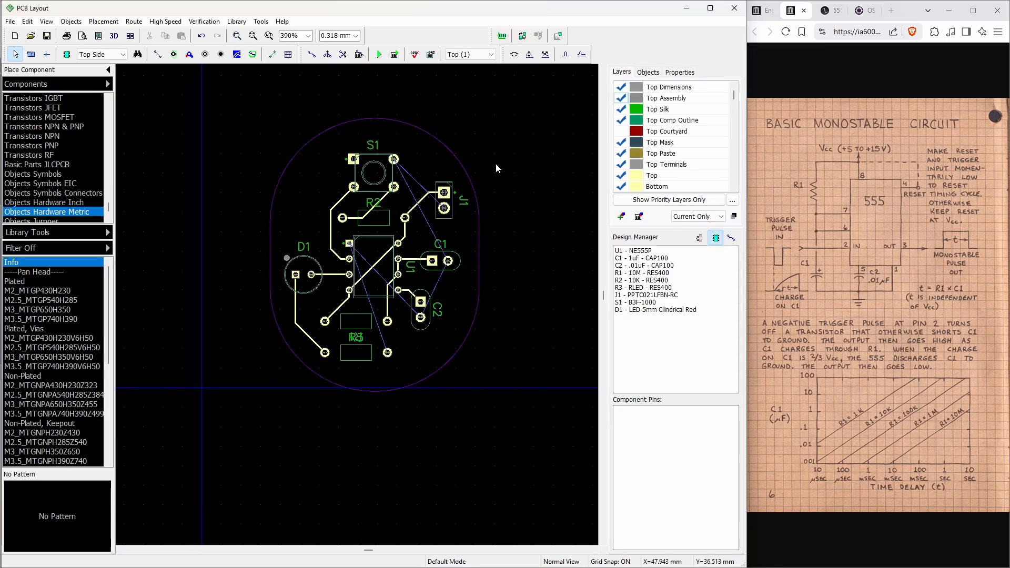
right_click(443, 152)
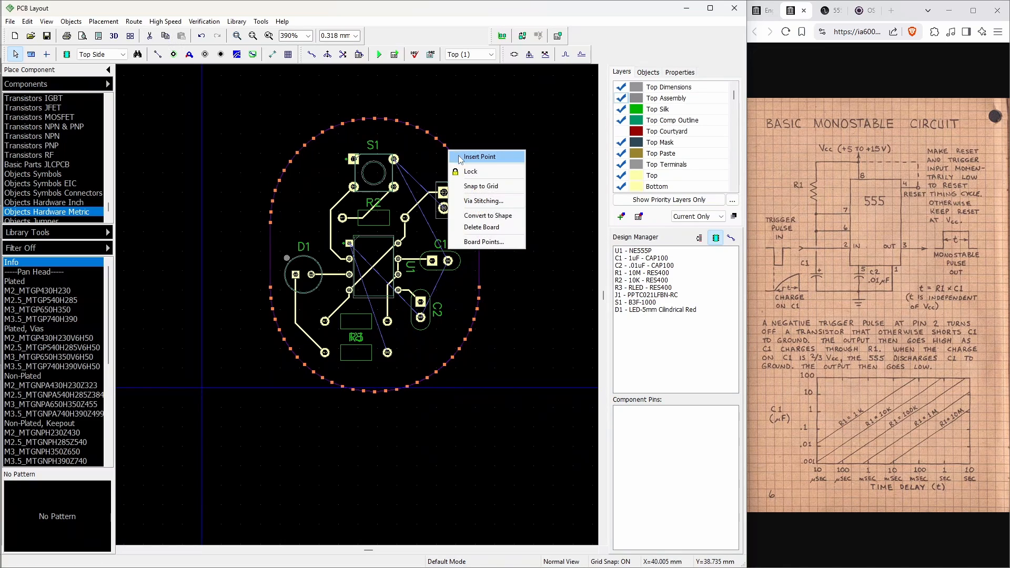
key(Escape)
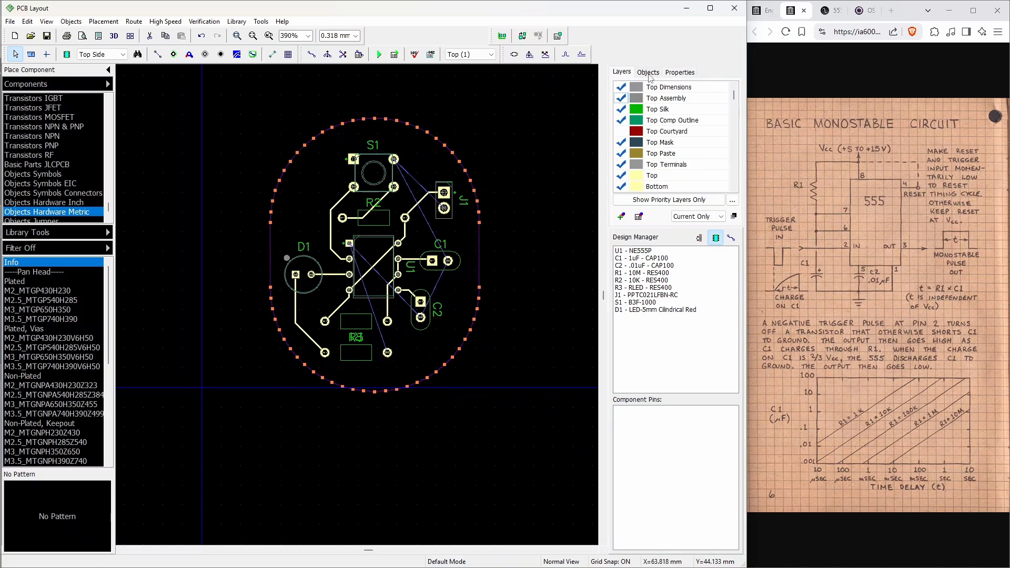
Outline a four-cornered copper pour enclosing the whole oval board, about 48 mm wide and 53 mm high
scroll(663, 175, down, 2)
scroll(663, 175, down, 2)
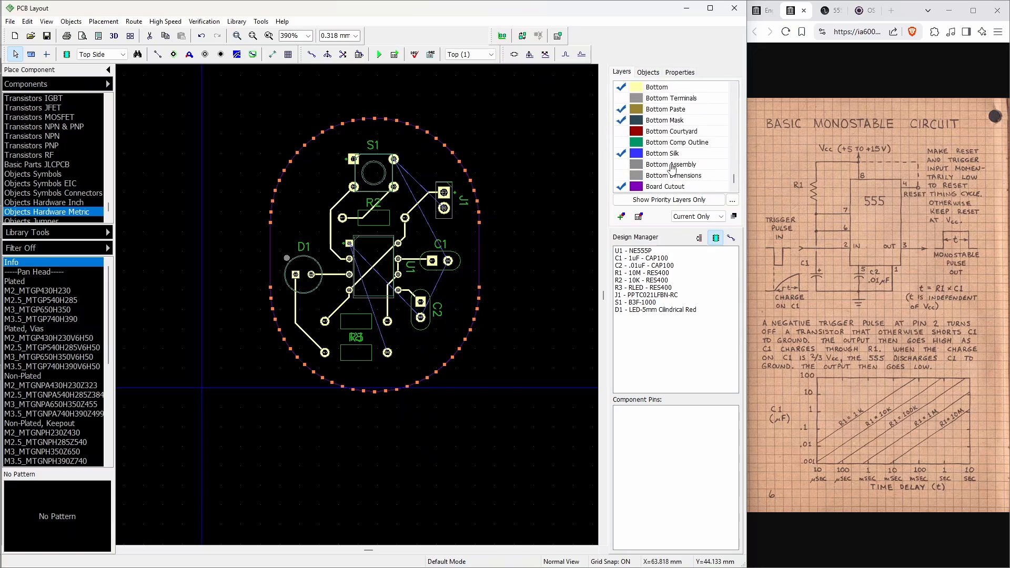
click(488, 164)
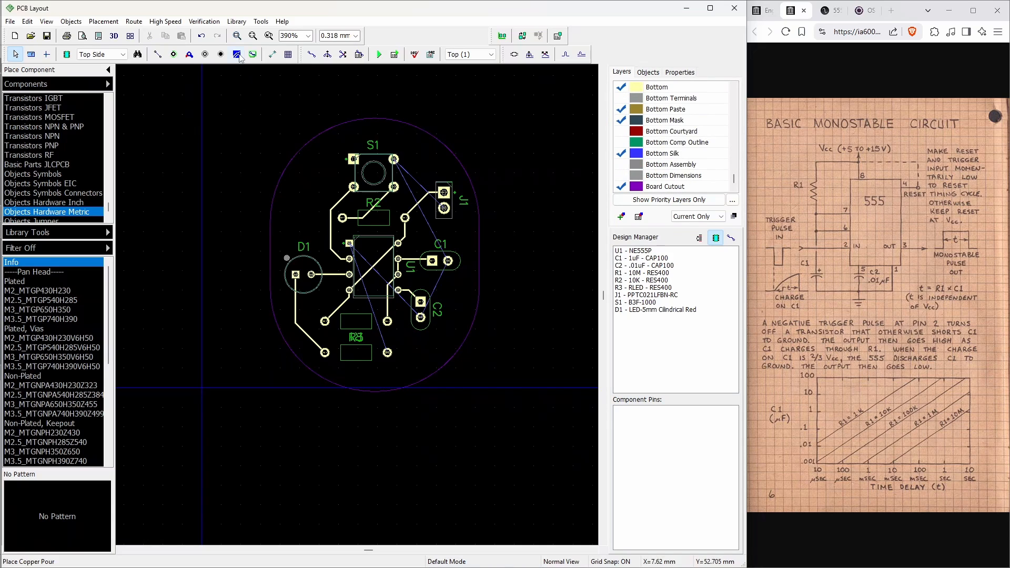
click(237, 54)
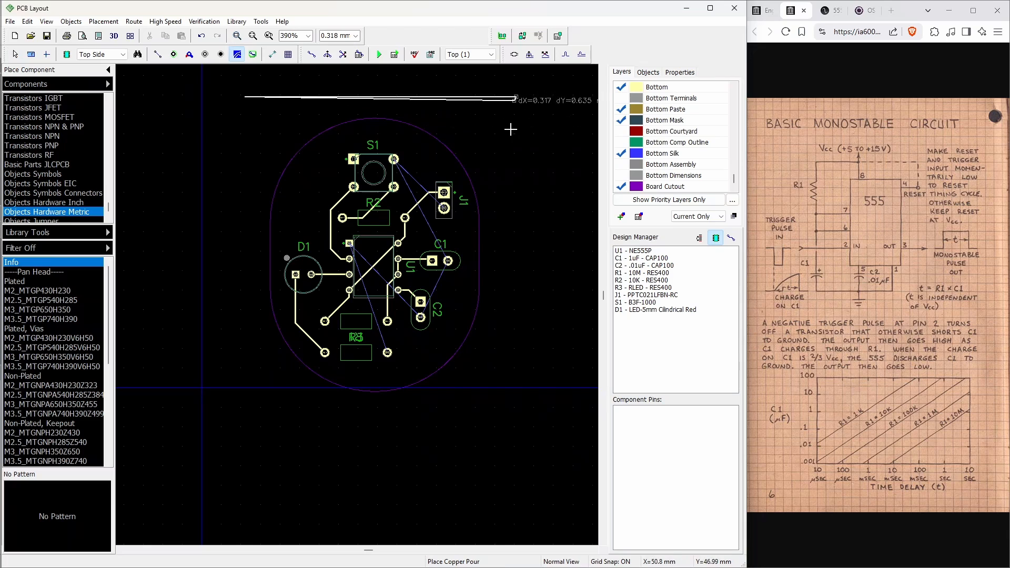
click(516, 96)
click(537, 424)
right_click(245, 419)
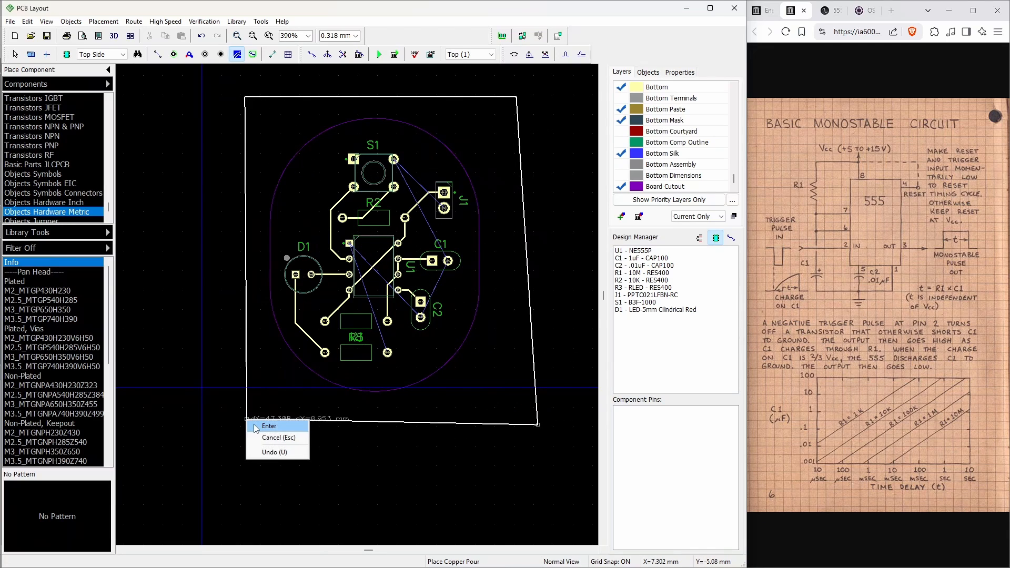
click(258, 427)
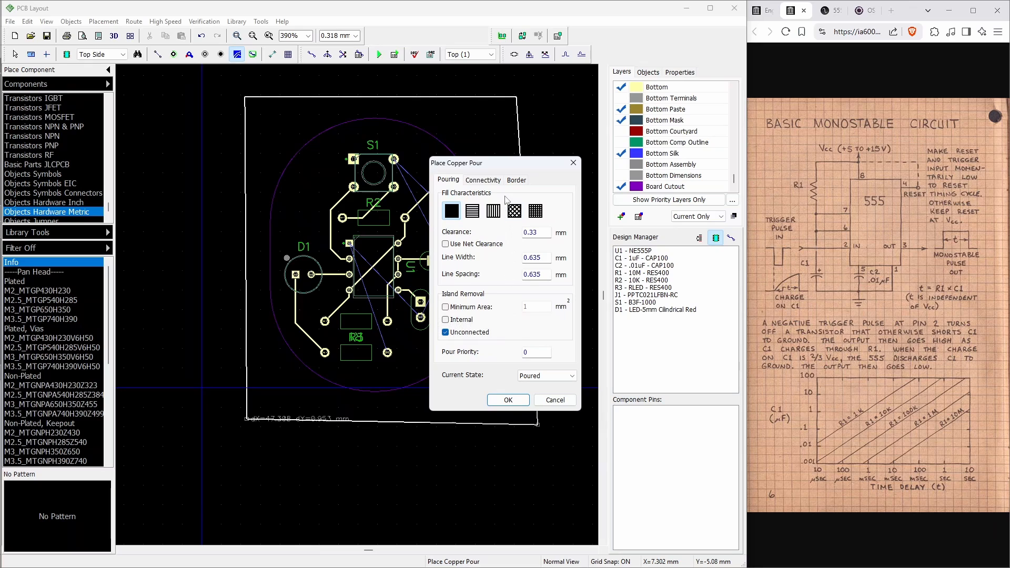
Make the pour's border depend on the board, snapped to the board outline with 0.66 mm border clearance, and place it in the poured state
click(517, 180)
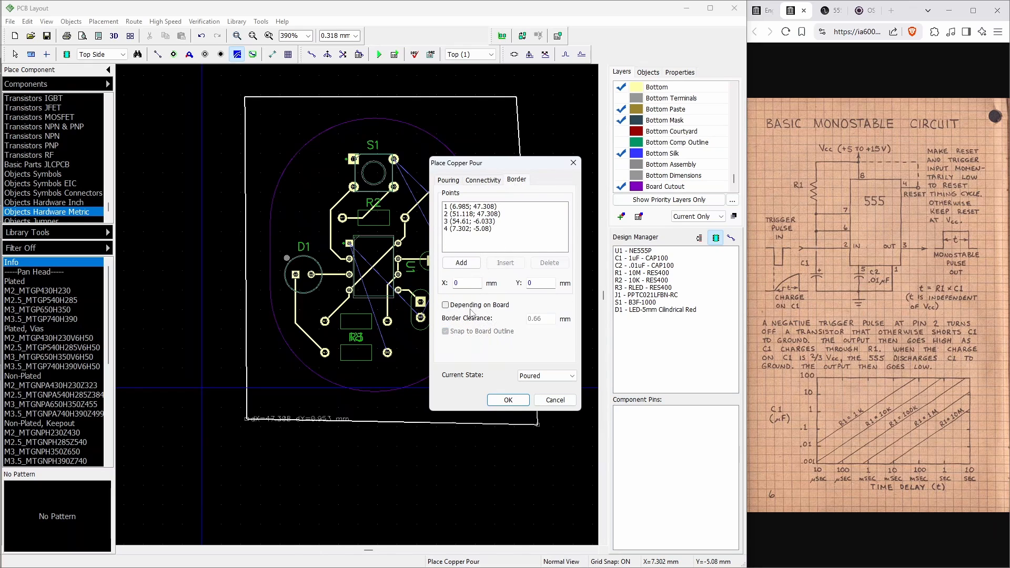
click(446, 305)
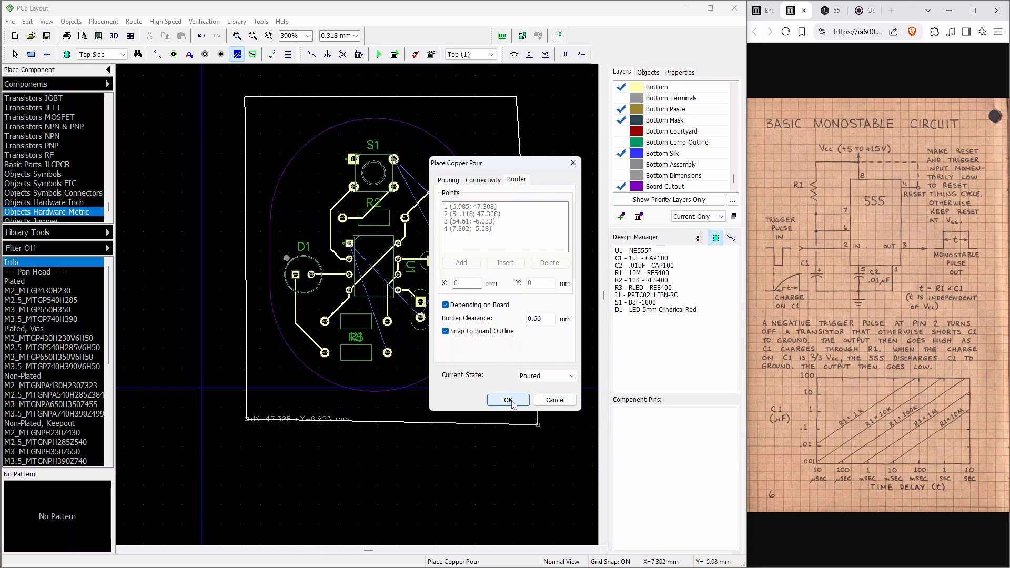
click(508, 400)
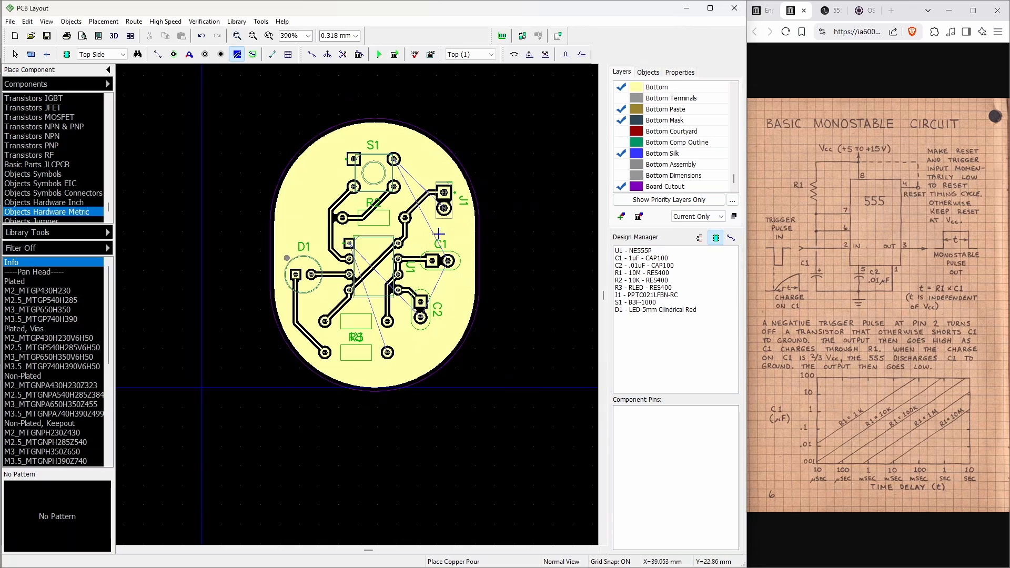
scroll(343, 176, up, 1)
scroll(431, 139, up, 2)
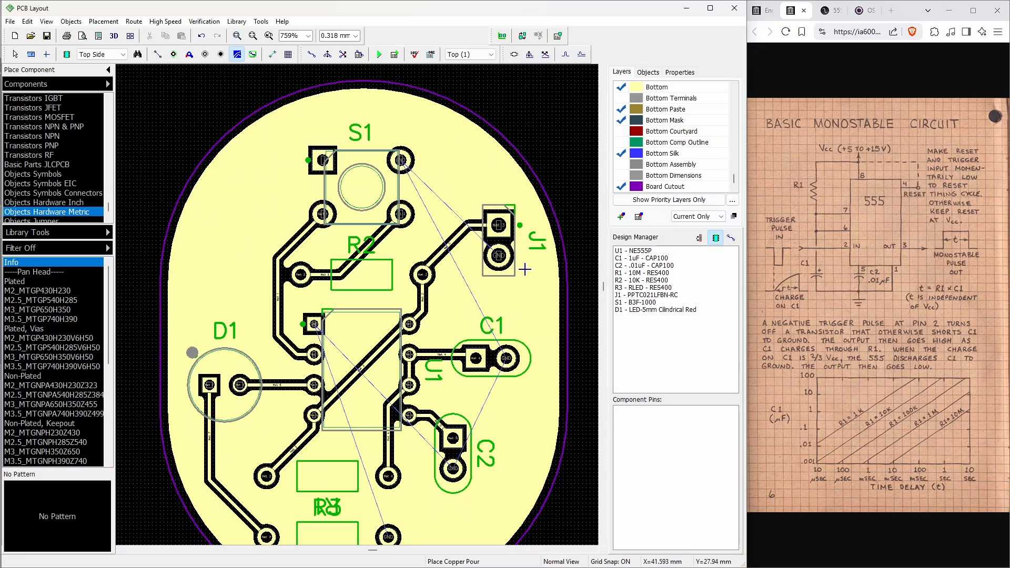
key(Escape)
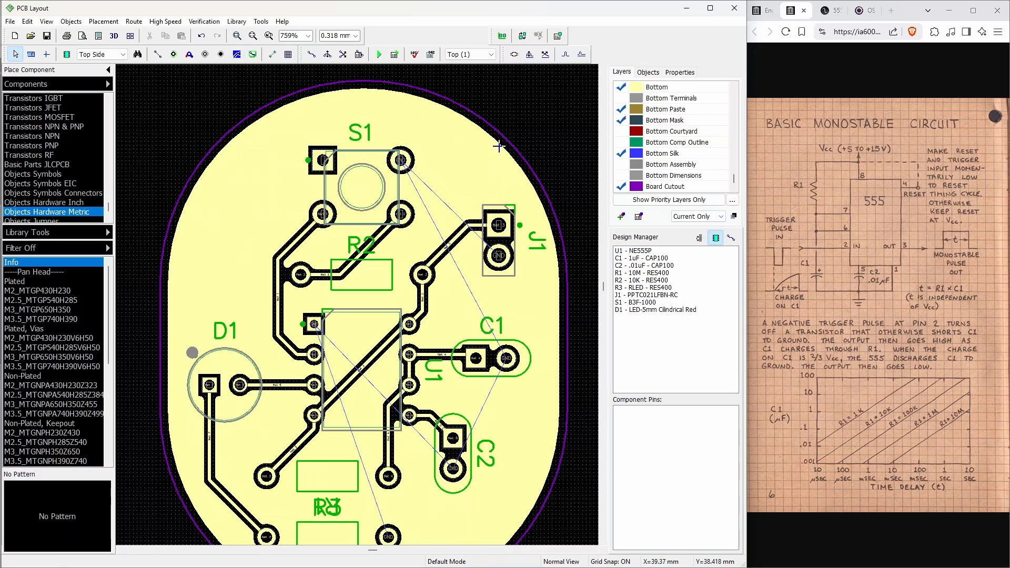
Connect the copper pour to the GND net and set its net ratlines to hide automatically
scroll(500, 154, down, 5)
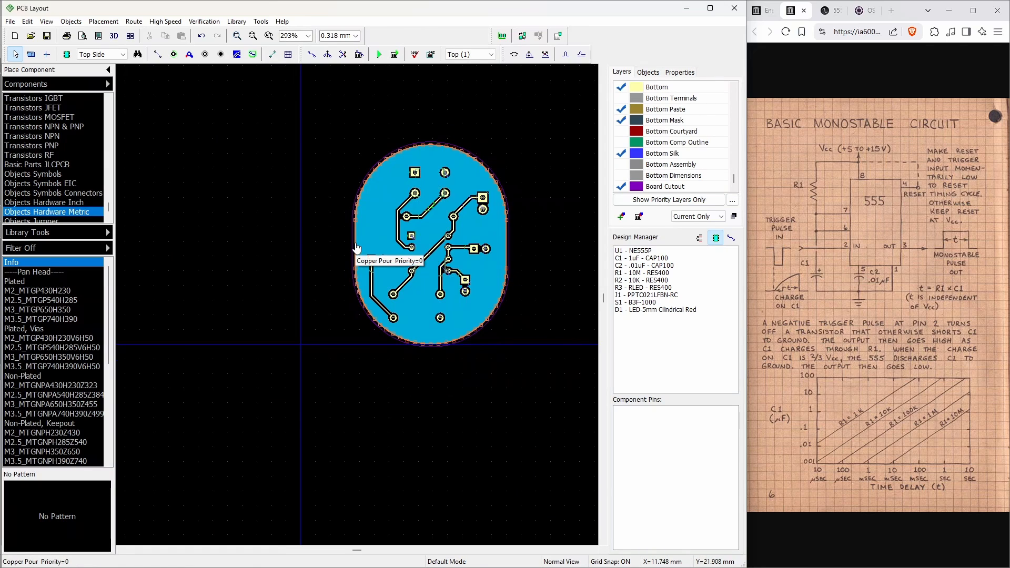
right_click(355, 244)
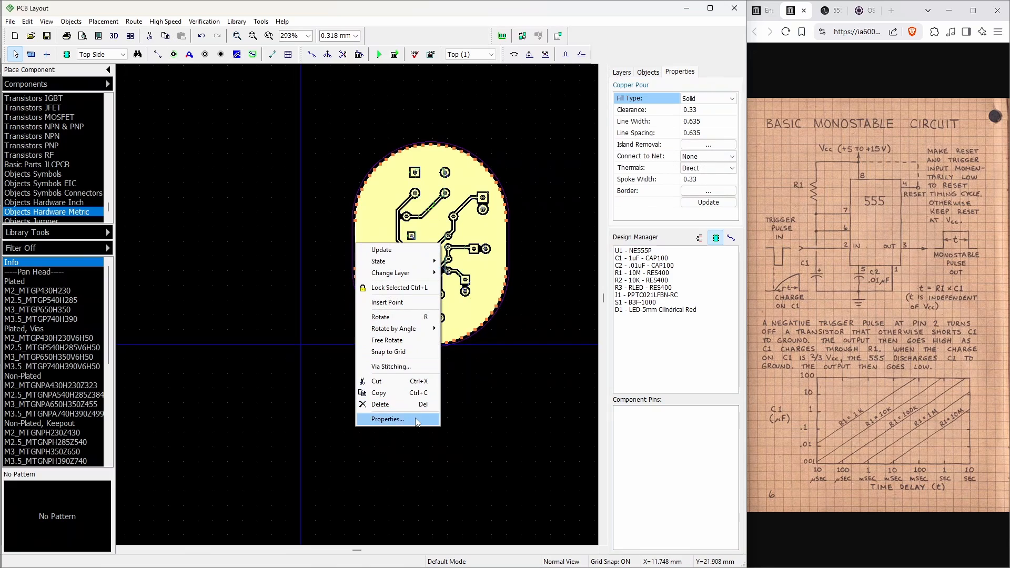
click(388, 419)
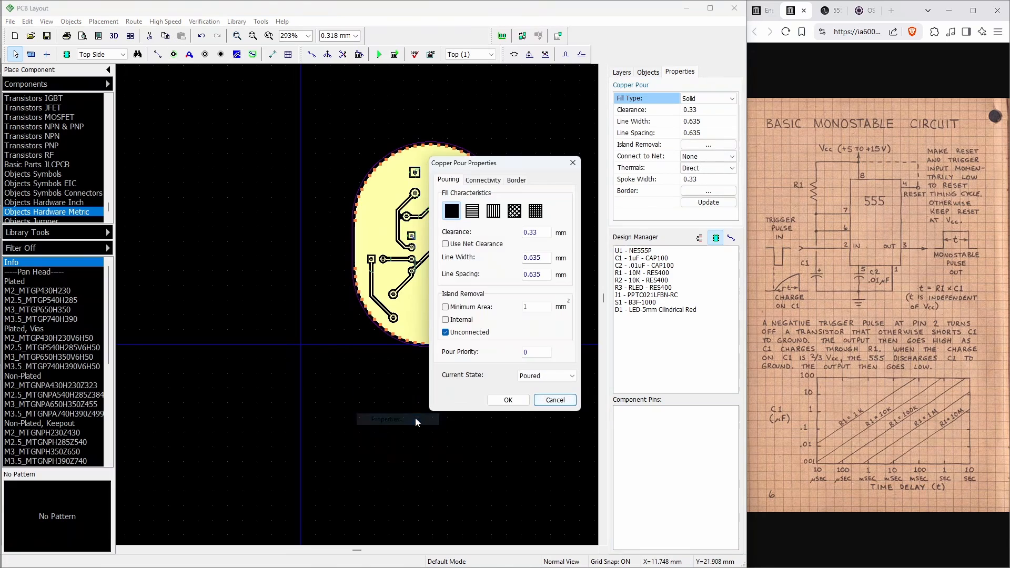
click(483, 180)
click(529, 200)
click(530, 219)
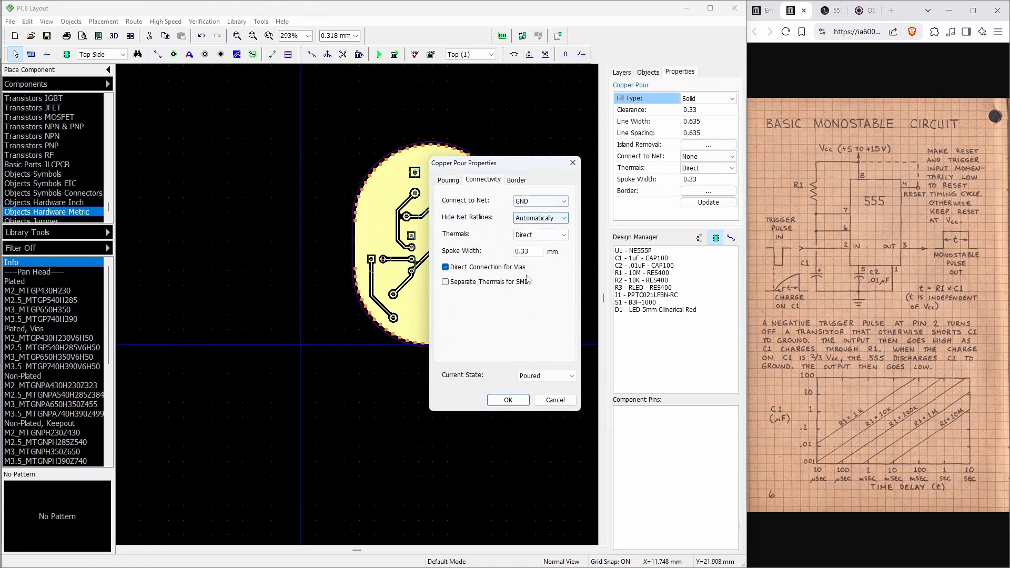
click(524, 400)
scroll(446, 193, up, 3)
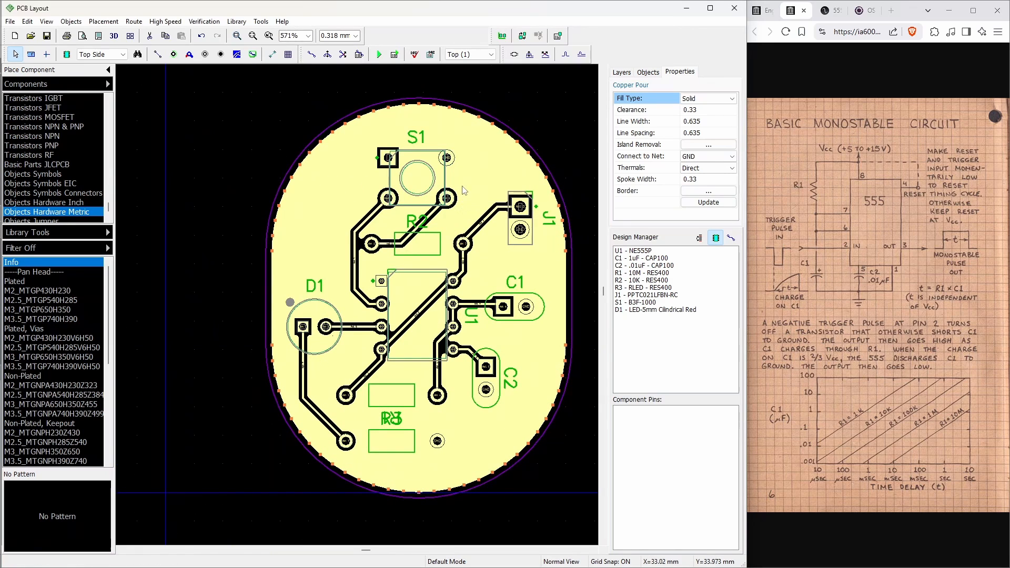
scroll(420, 181, up, 1)
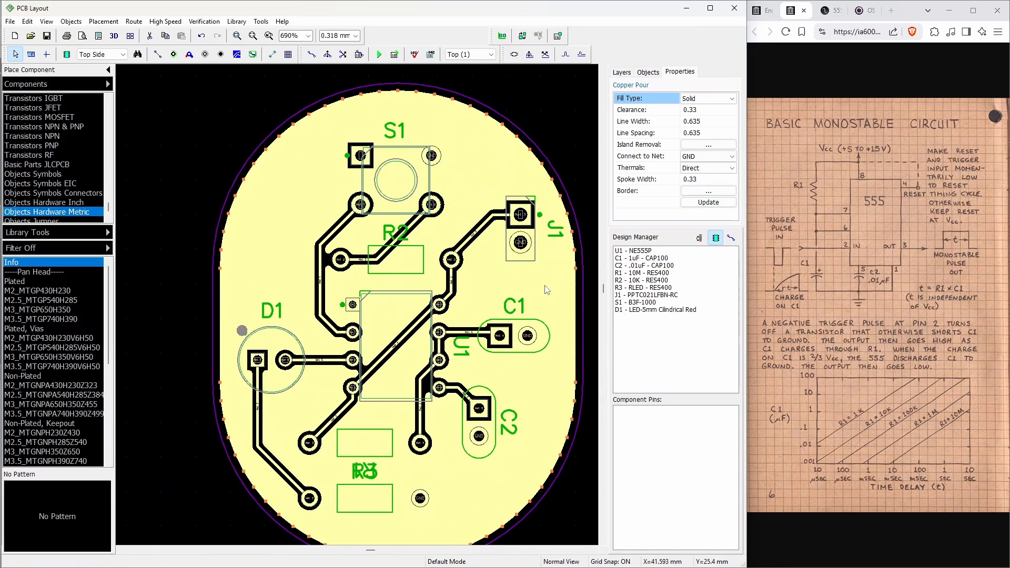
scroll(278, 104, down, 1)
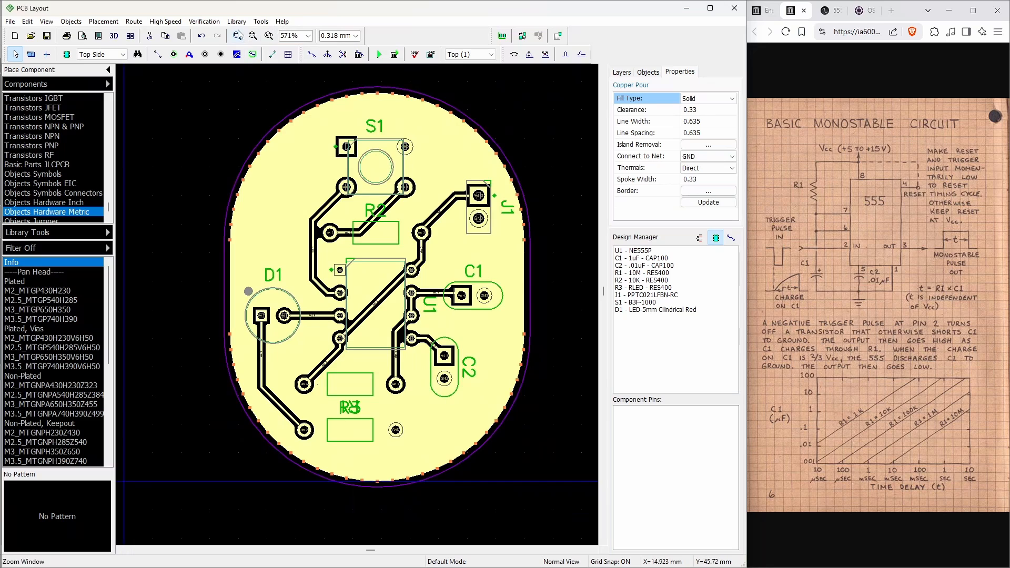
Check the board's net connectivity with traces, shapes and copper pours counted as connectors
click(204, 21)
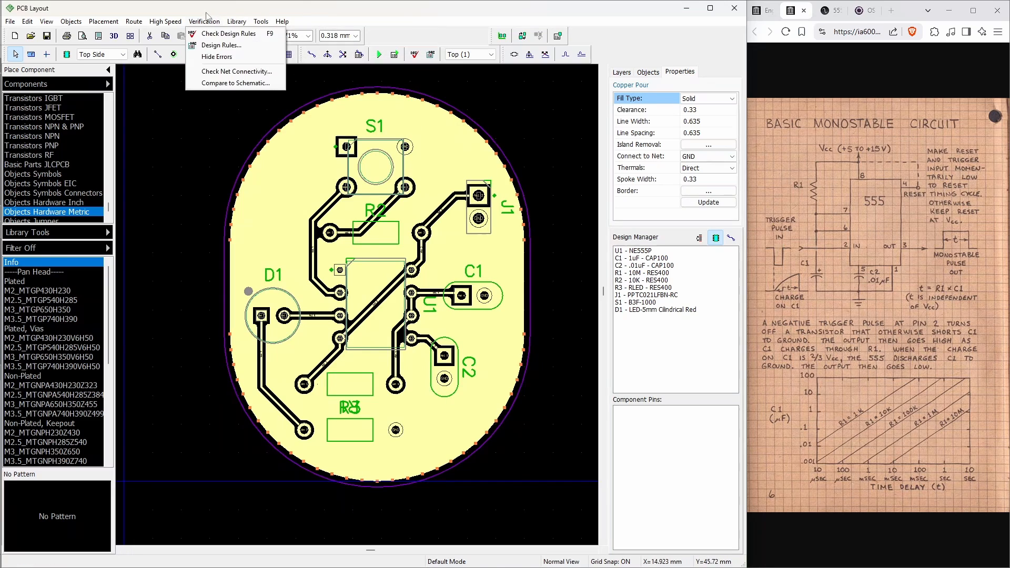
click(231, 71)
click(494, 322)
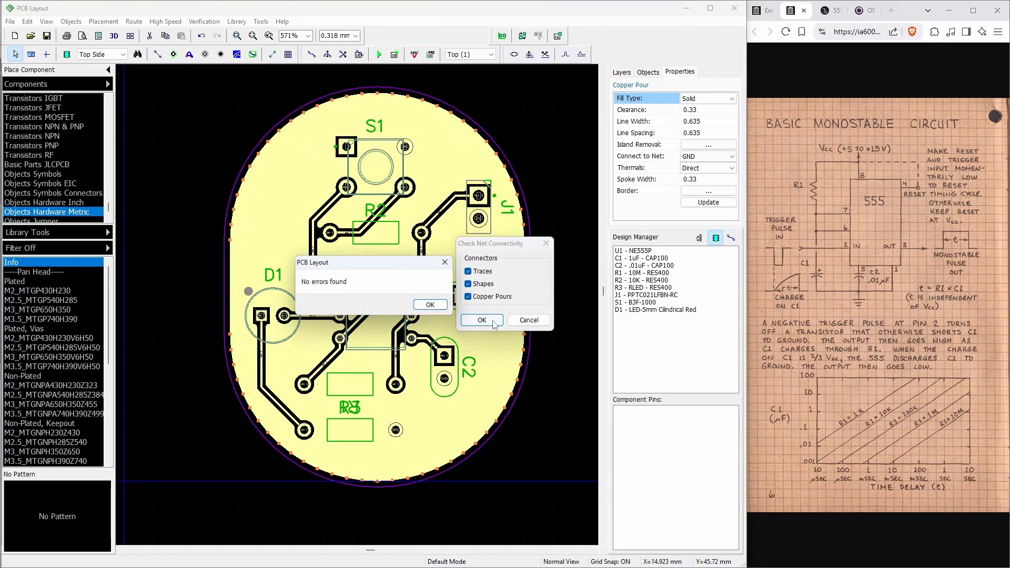
click(427, 307)
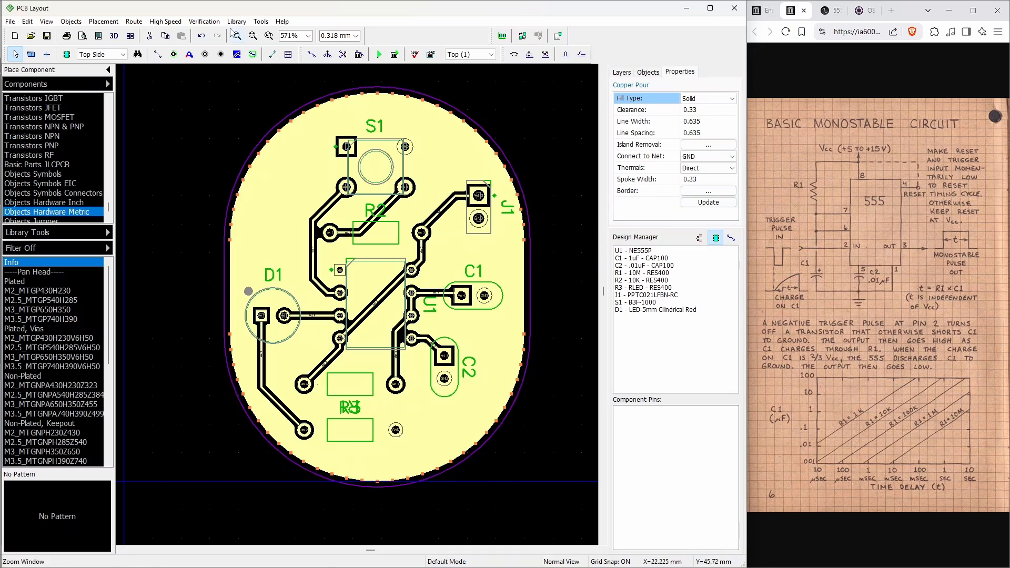
Run the design rule check on the board and dismiss its report
click(204, 22)
click(211, 34)
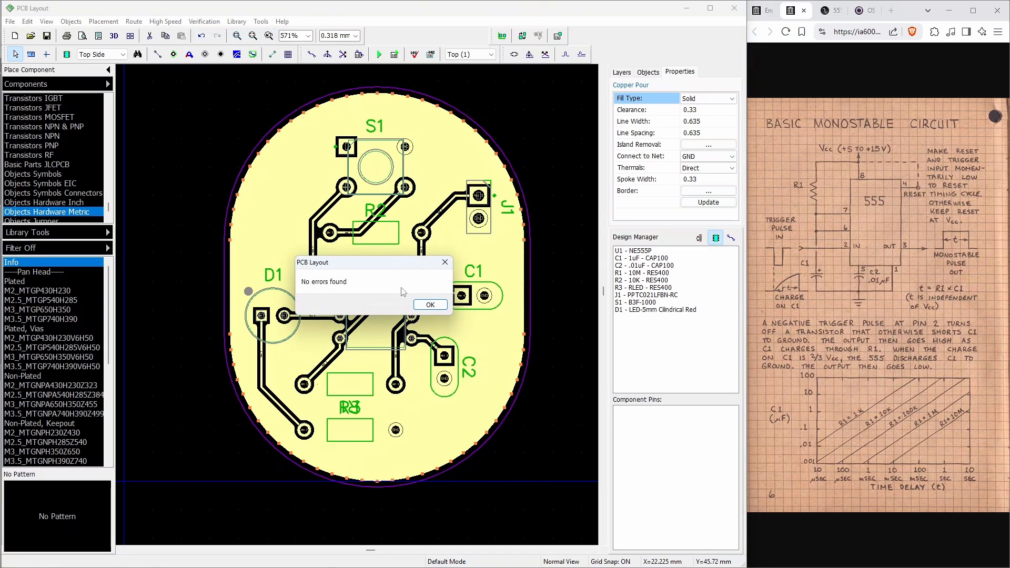
click(430, 305)
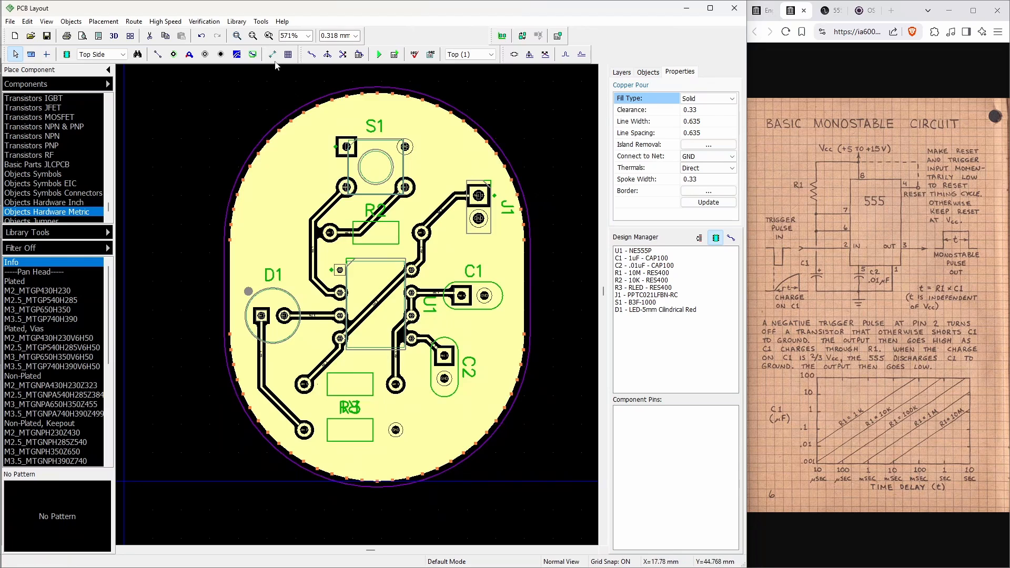
Compare the board with the schematic file 555monostable.dch, close the report and deselect the copper pour
click(211, 21)
click(237, 84)
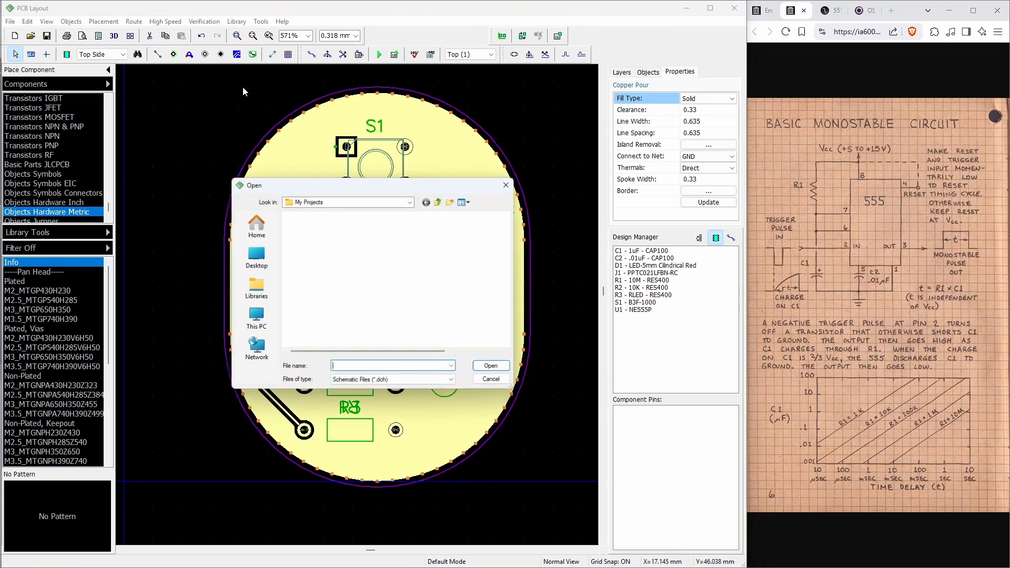
click(316, 227)
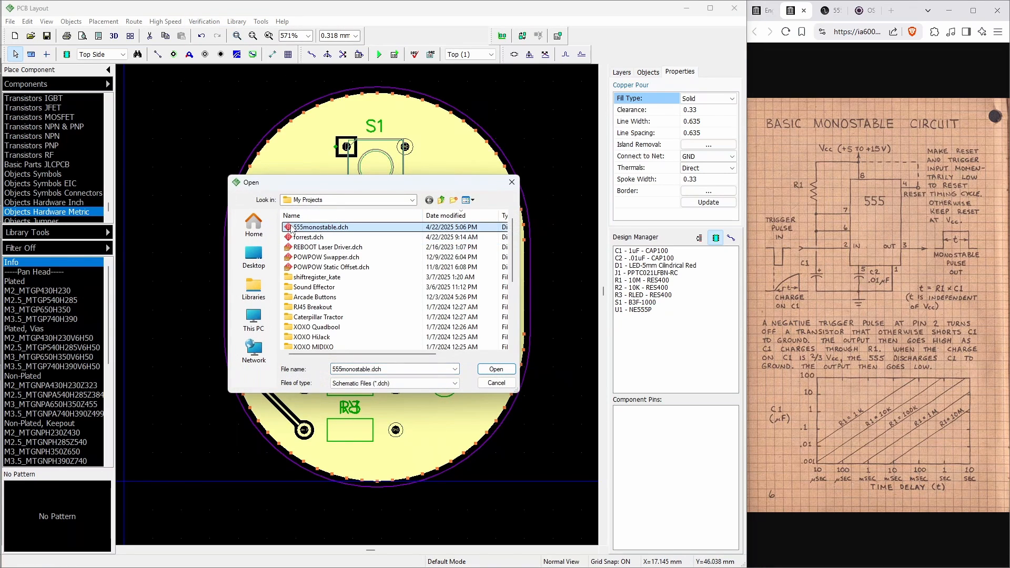
click(496, 369)
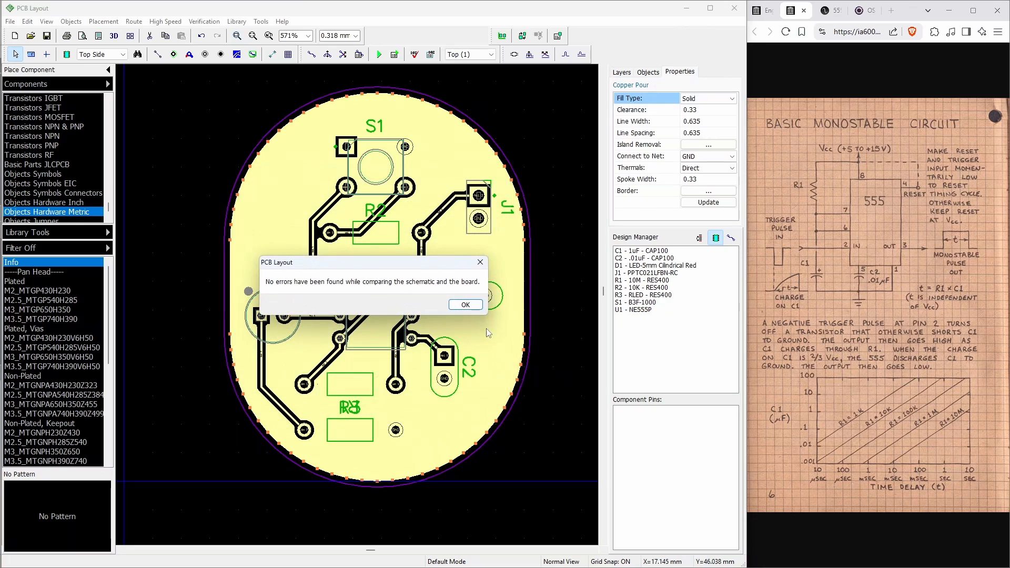
click(465, 305)
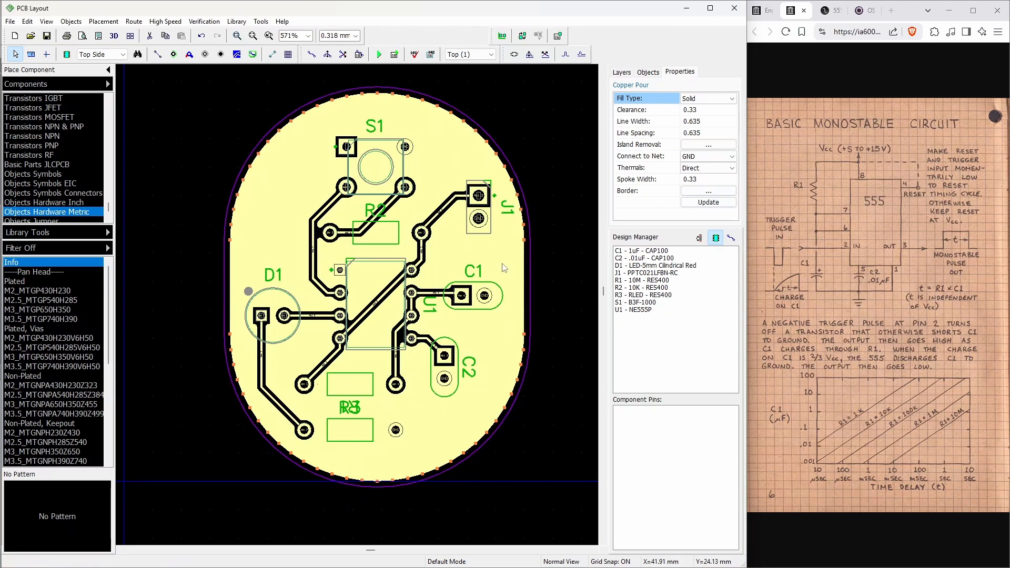
click(554, 231)
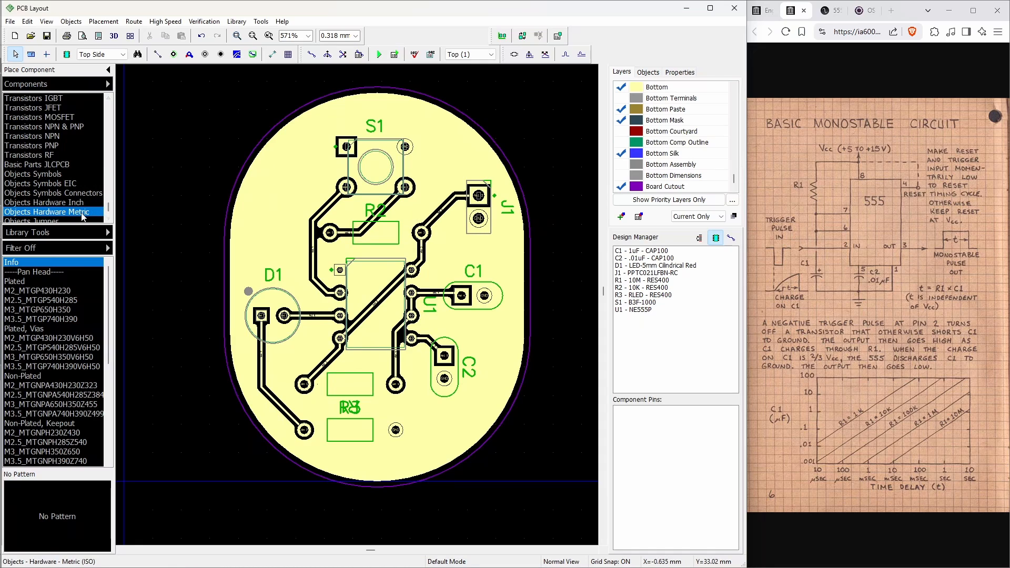
Switch to the schematic and place one M2.5_MTGP540H285 plated mounting hole from Objects Hardware Metric in the empty area below the circuit
click(37, 291)
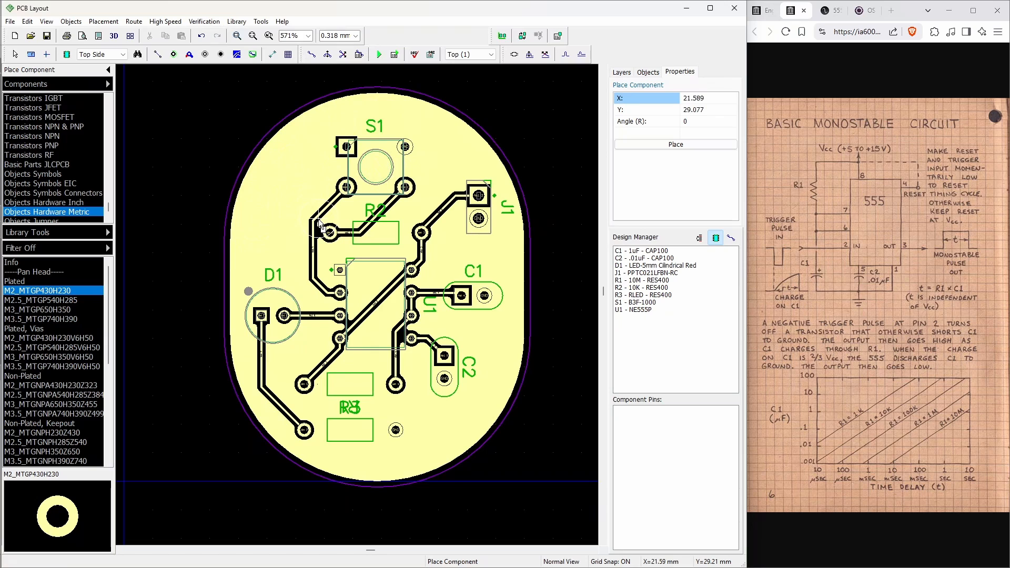
key(alt+Tab)
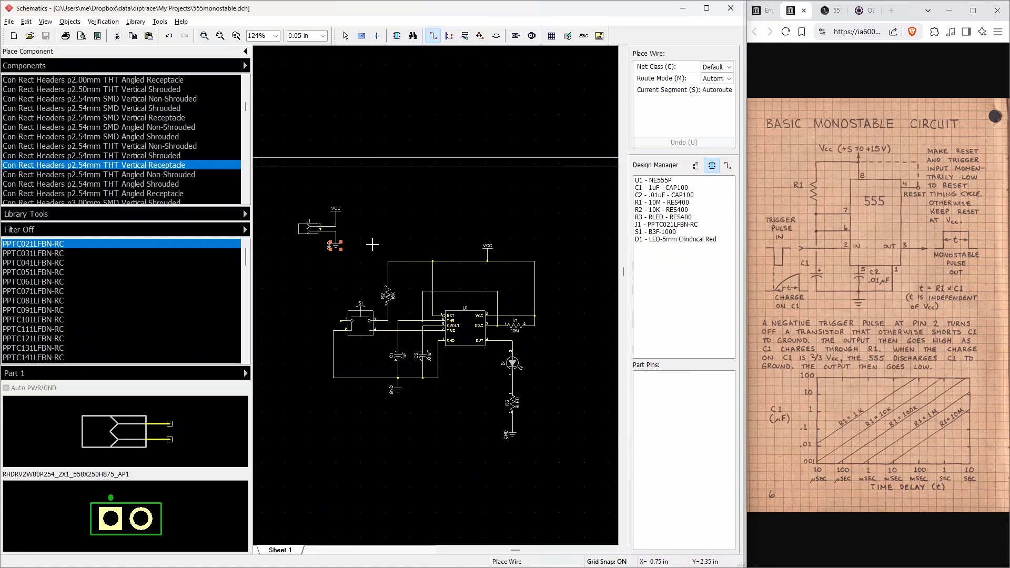
scroll(372, 245, down, 2)
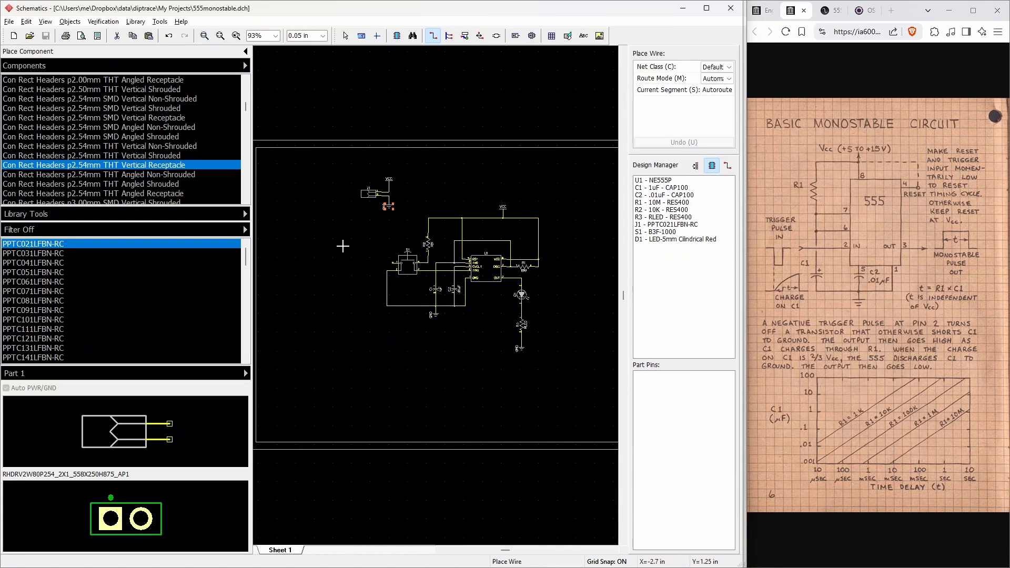
scroll(342, 246, up, 2)
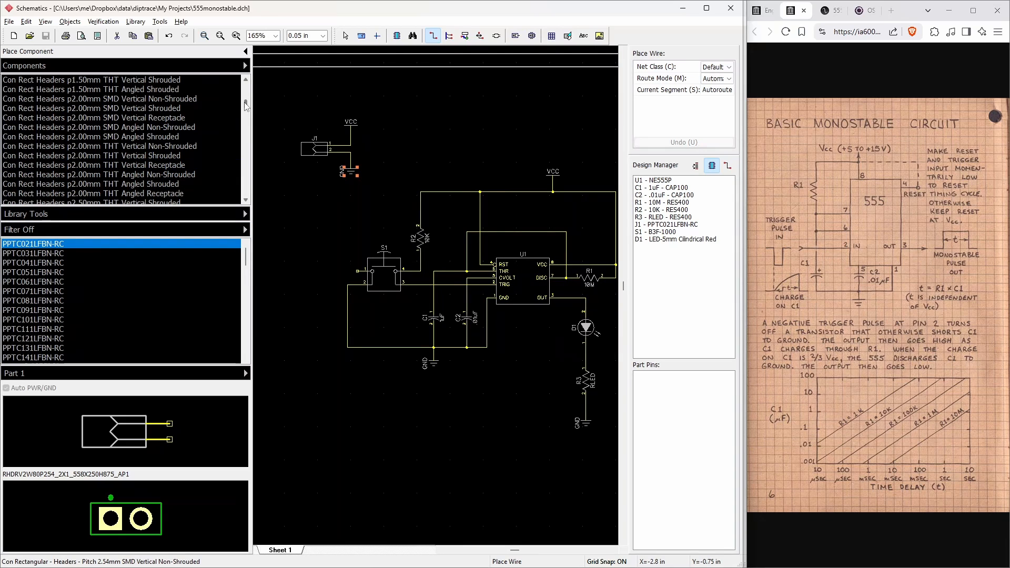
mouse_move(246, 107)
mouse_down()
mouse_move(247, 158)
mouse_move(249, 88)
mouse_up()
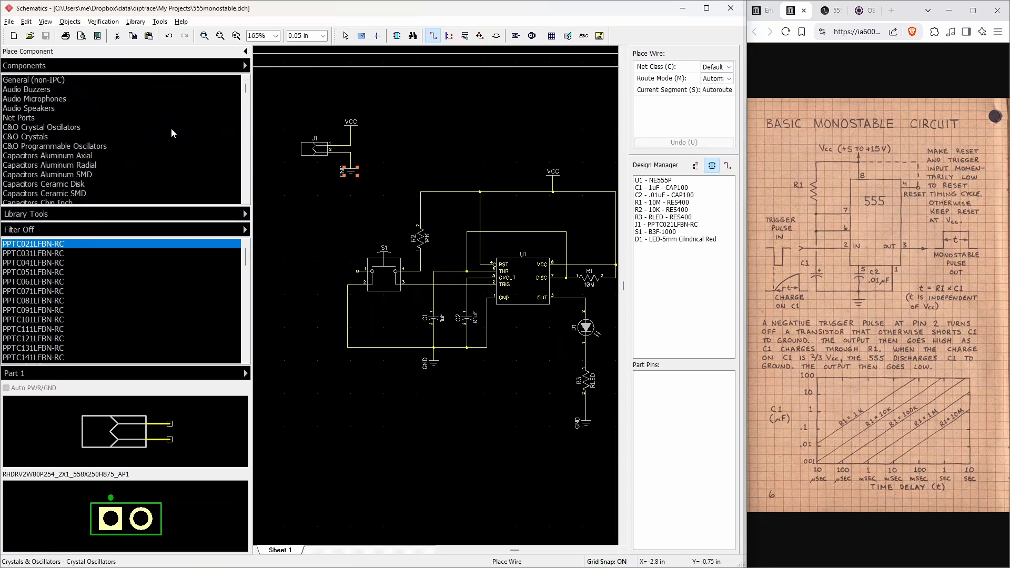
drag(247, 93, 249, 203)
scroll(62, 119, up, 1)
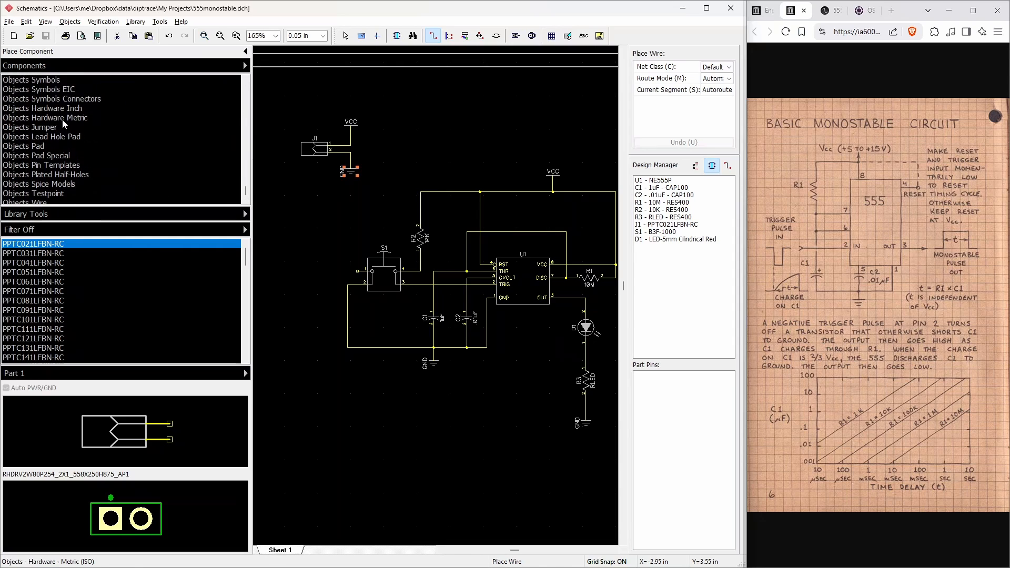
click(62, 118)
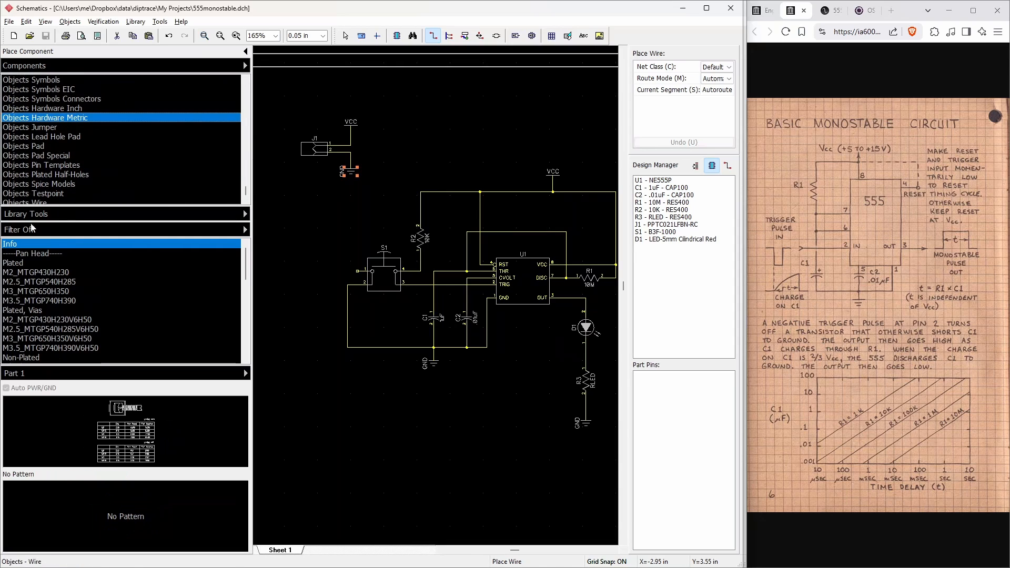
click(34, 282)
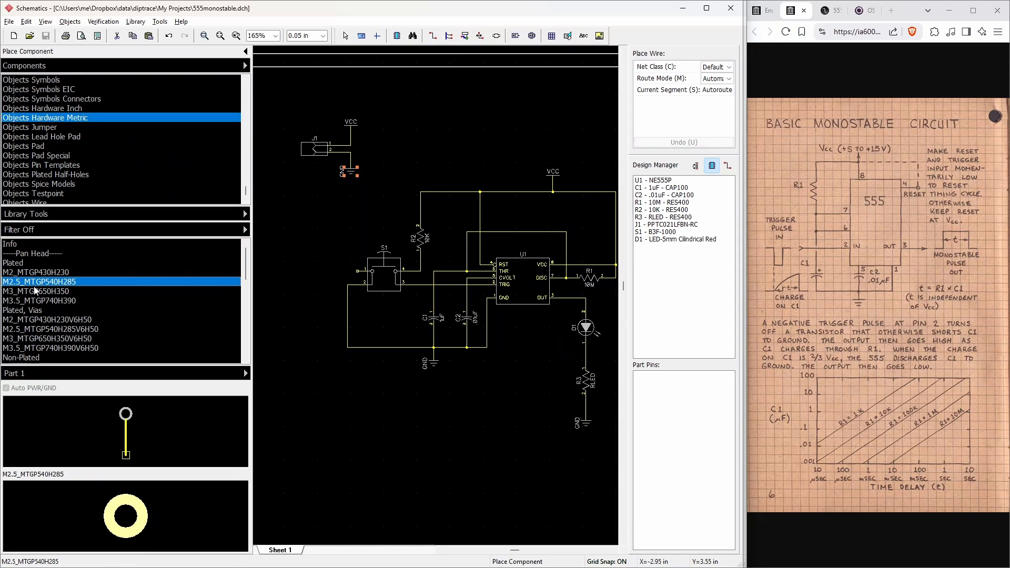
click(347, 418)
right_click(367, 446)
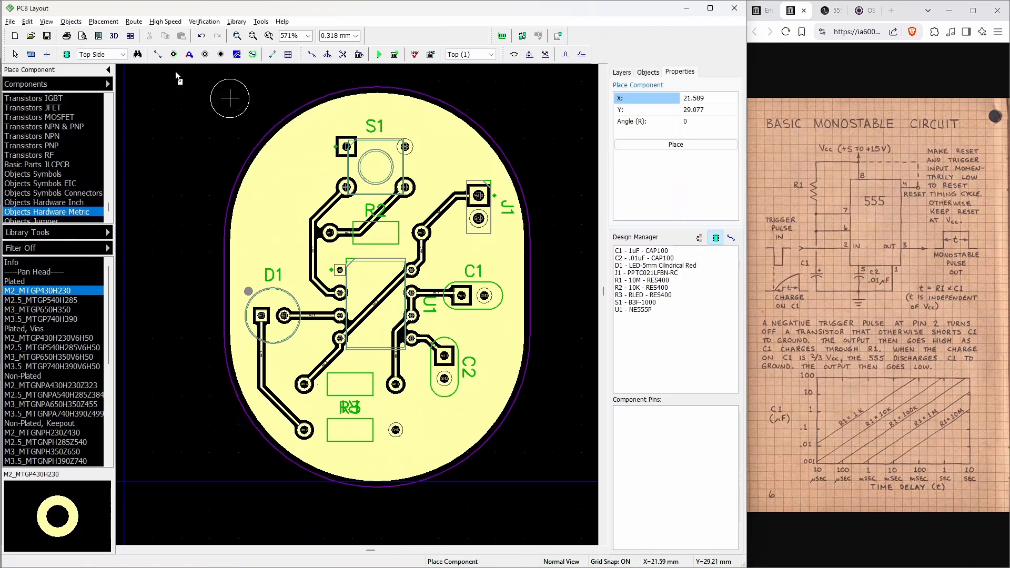
Switch to the PCB layout and update it by components from the schematic file 555monostable.dch
click(11, 22)
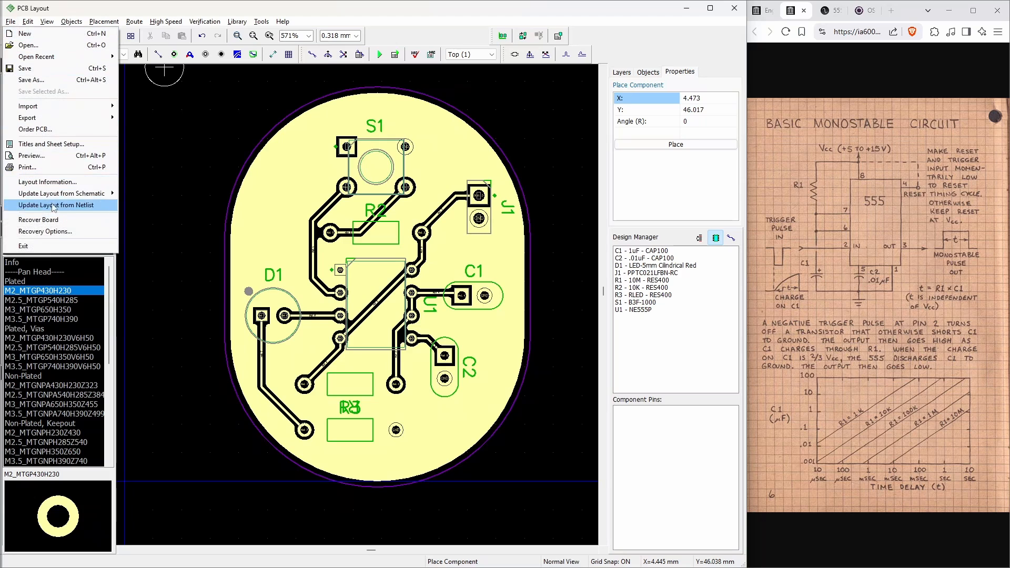
mouse_move(65, 195)
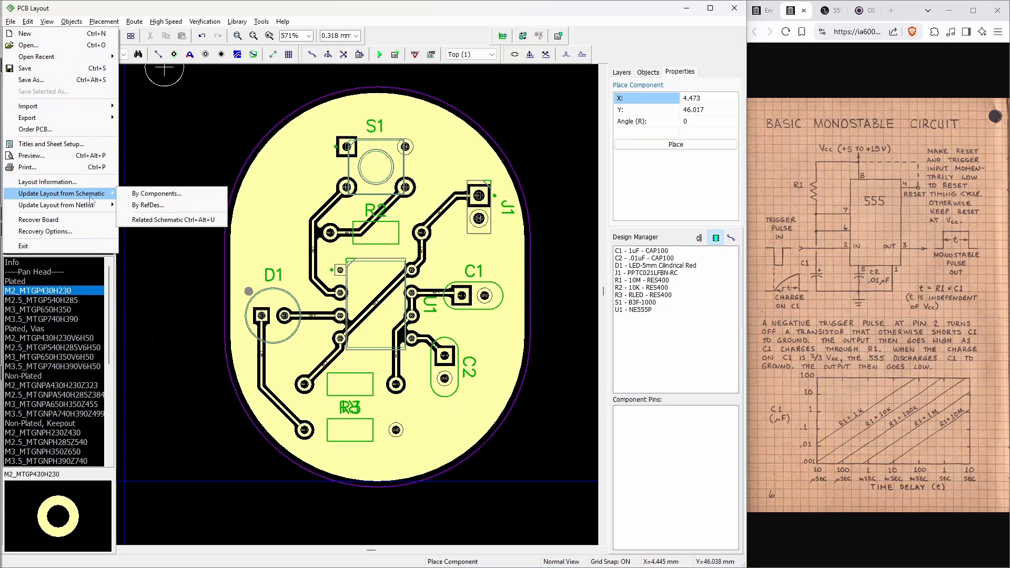
click(153, 193)
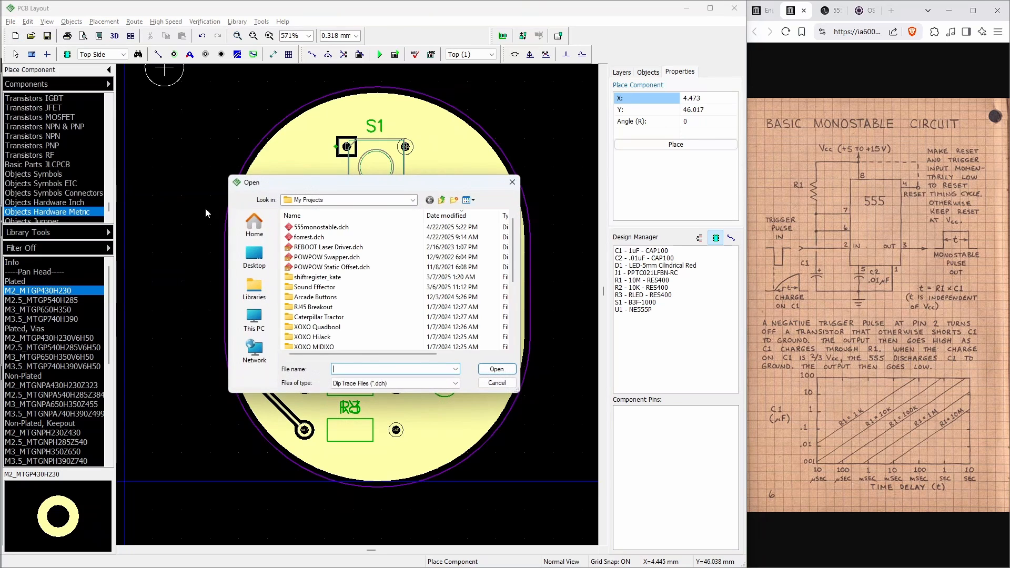
click(321, 227)
click(496, 369)
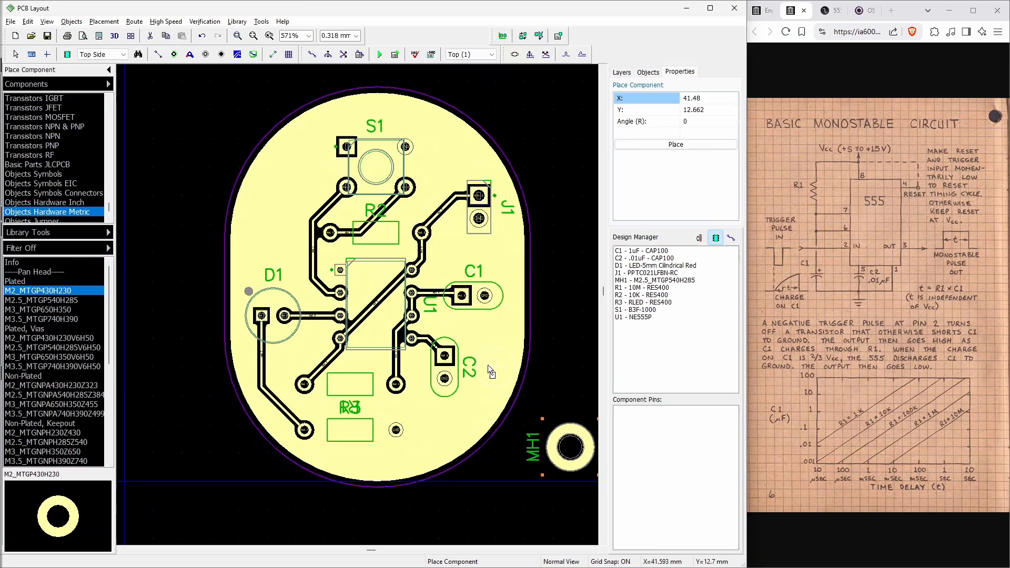
Move mounting hole MH1 onto the board between S1 and D1, at about X 17.145, Y 31.75, and update the copper pour
click(581, 424)
drag(575, 436, 284, 187)
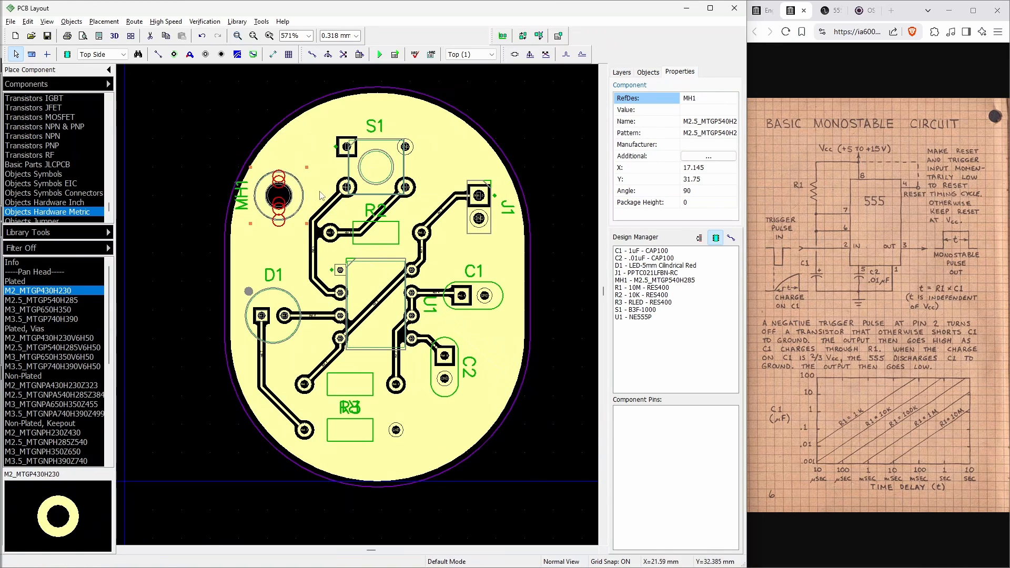
click(261, 98)
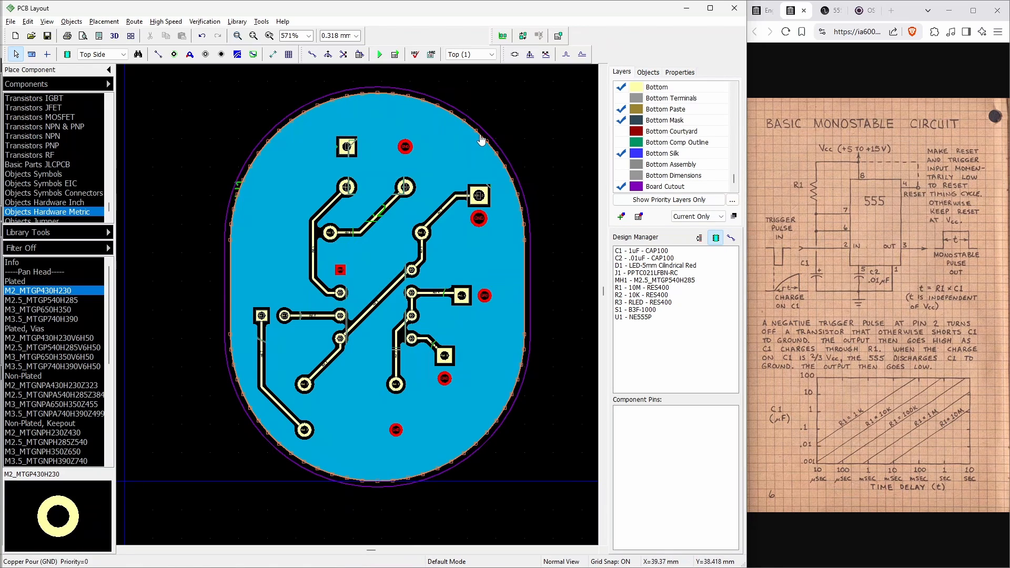
click(481, 139)
right_click(480, 137)
click(493, 141)
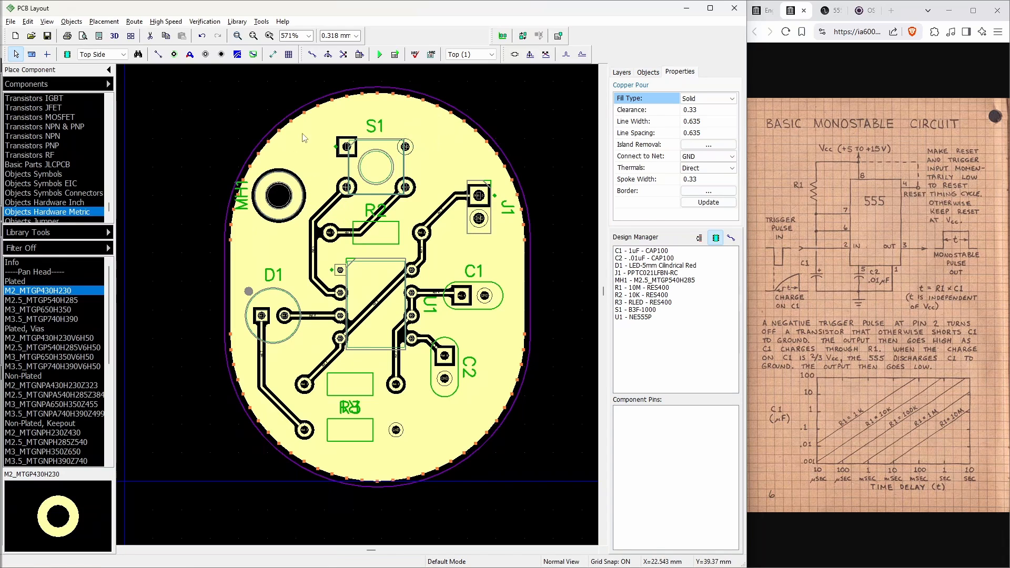
Add the pad of MH1 to the GND net by linking it to J1's GND pad, and update the copper pour
right_click(283, 183)
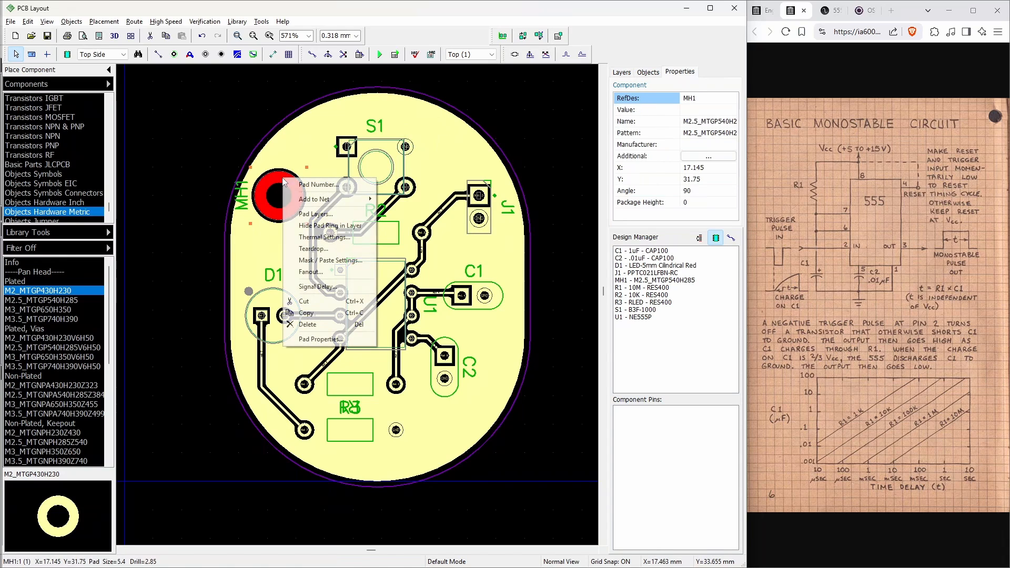
mouse_move(342, 199)
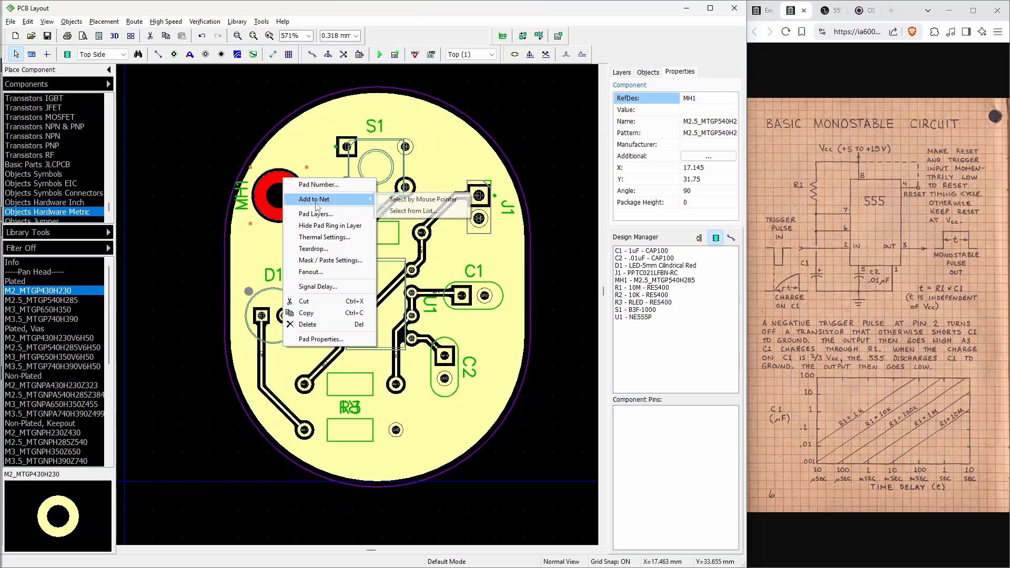
click(422, 203)
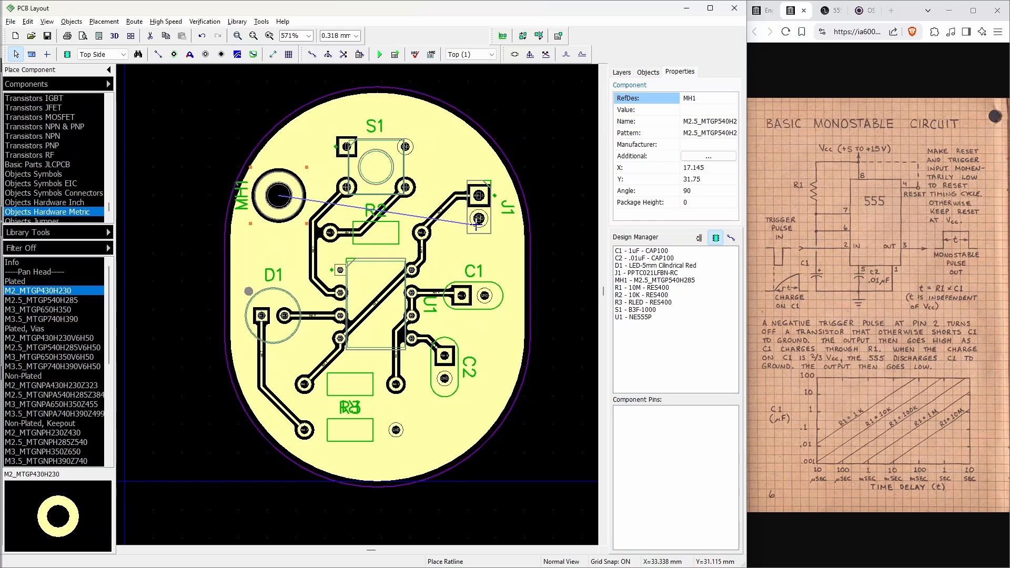
click(477, 218)
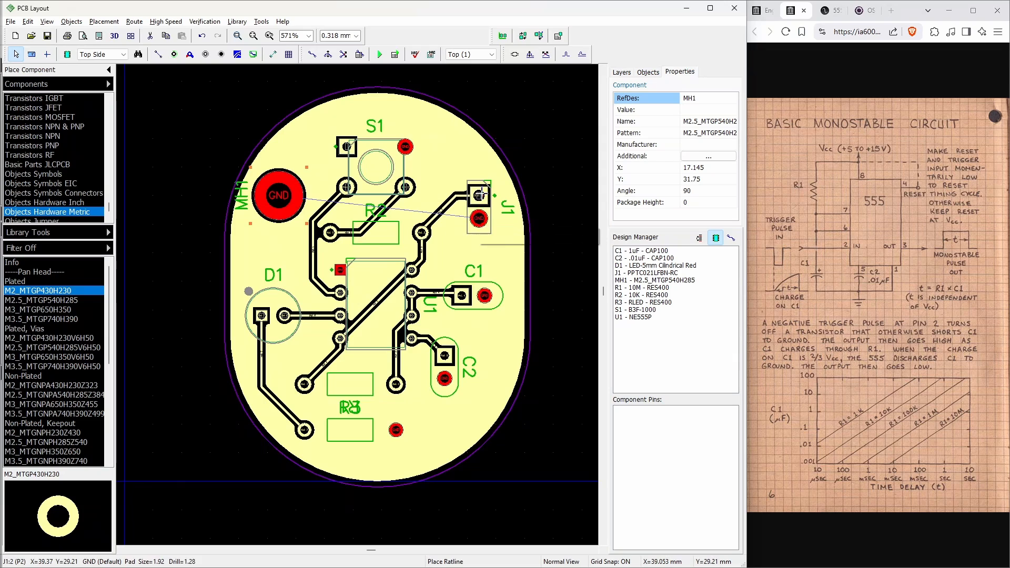
key(Escape)
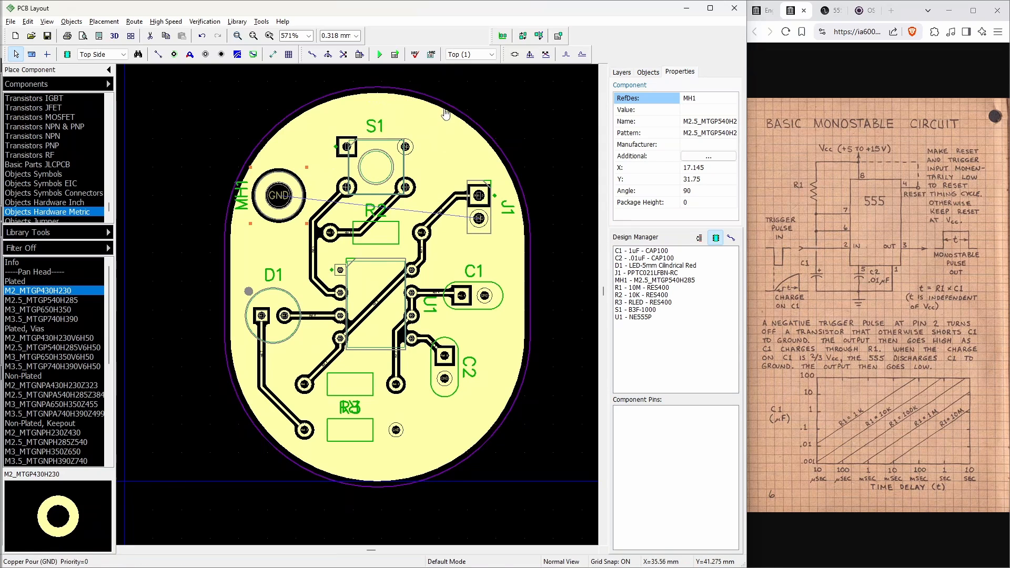
right_click(451, 115)
click(473, 120)
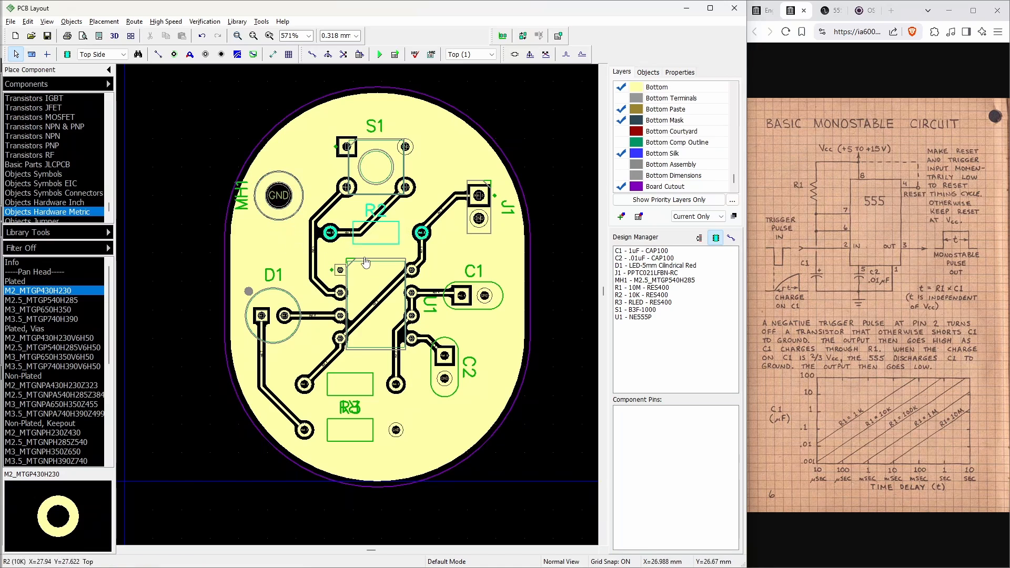
click(530, 261)
Hide the Bottom Mask, Bottom Paste, Bottom Silk, Top Assembly, Top Silk, Top Comp Outline and Top Mask layers
scroll(484, 223, up, 1)
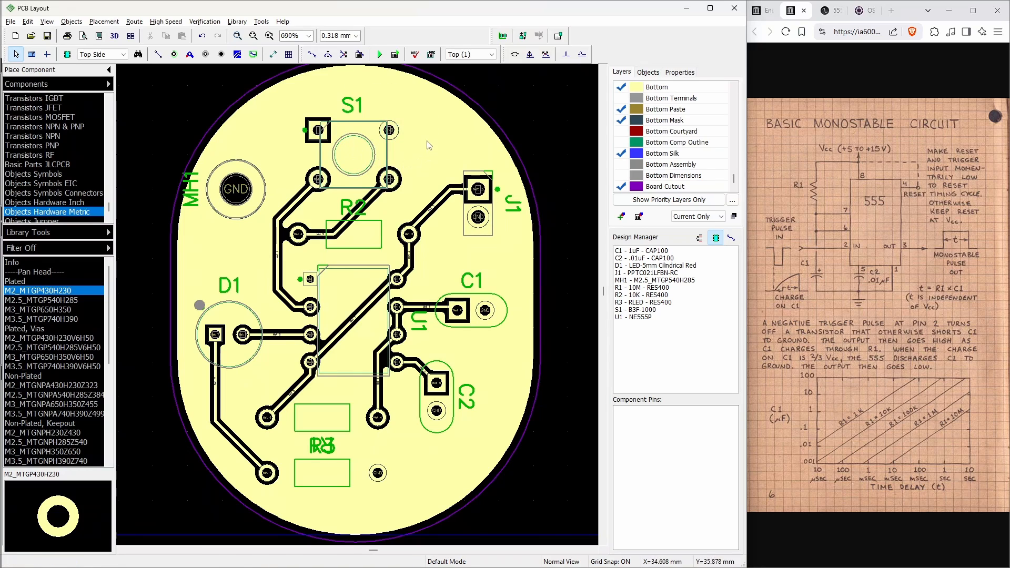
click(621, 119)
click(621, 109)
click(620, 153)
double_click(621, 175)
scroll(621, 126, up, 3)
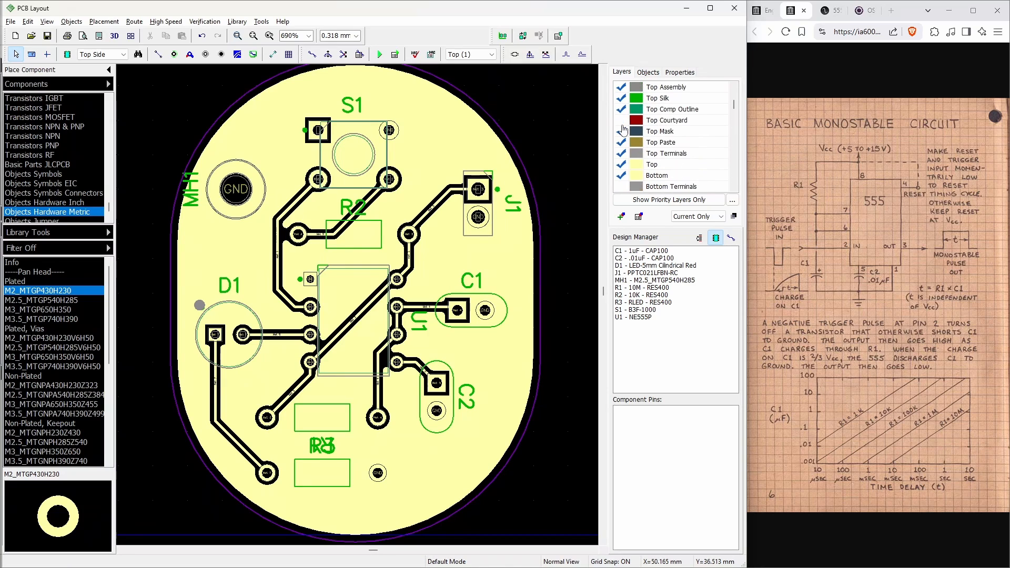
click(621, 98)
click(620, 109)
click(621, 120)
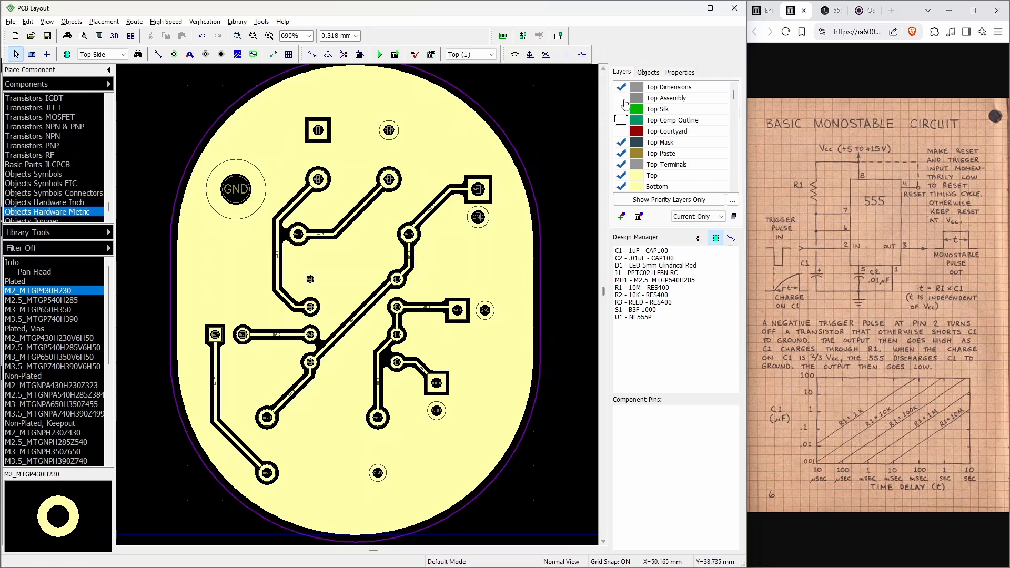
click(621, 142)
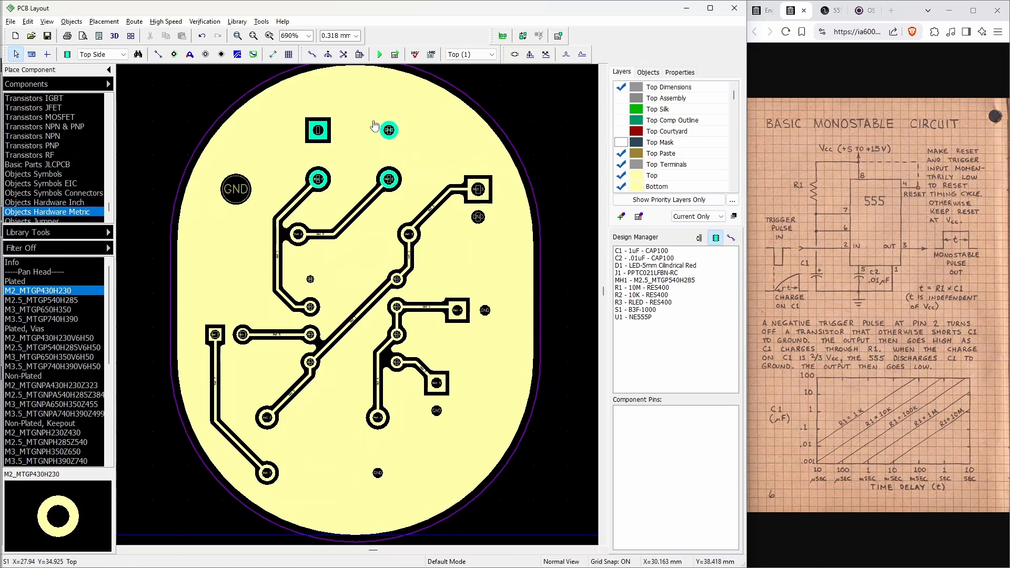
Set the copper pour's thermals to 4 spoke 45 in its connectivity properties
click(499, 138)
right_click(499, 139)
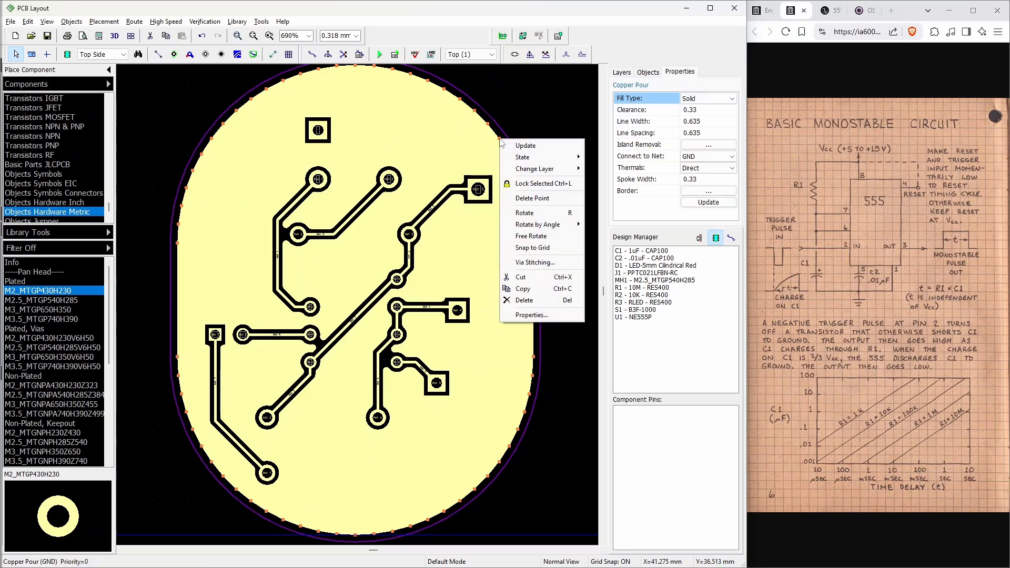
click(532, 316)
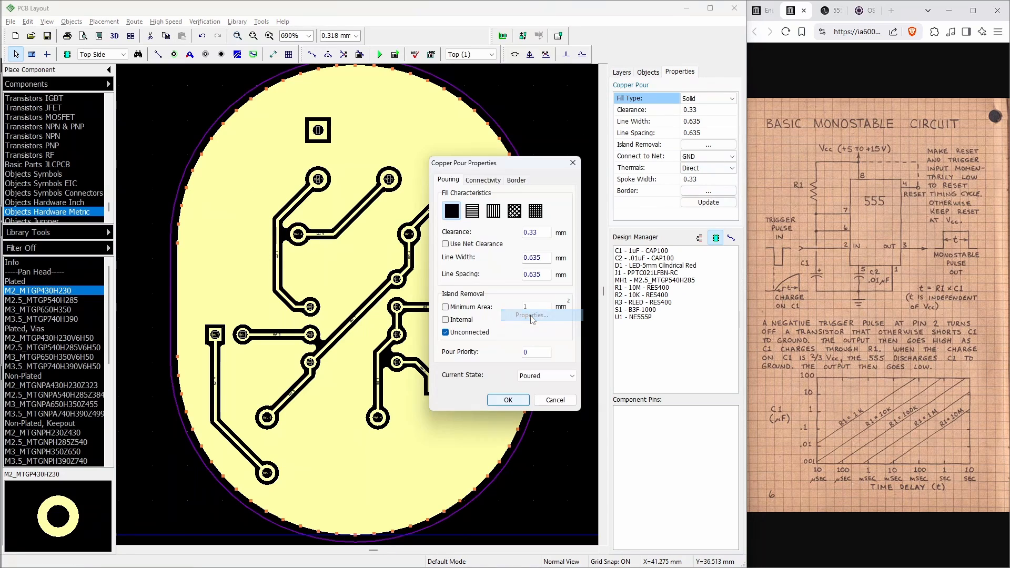
click(514, 181)
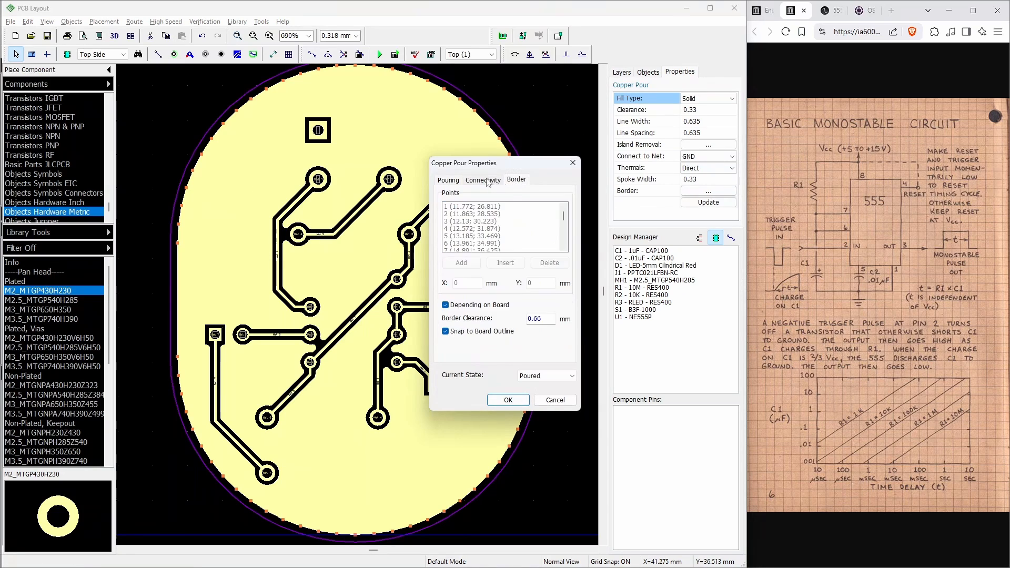
click(484, 180)
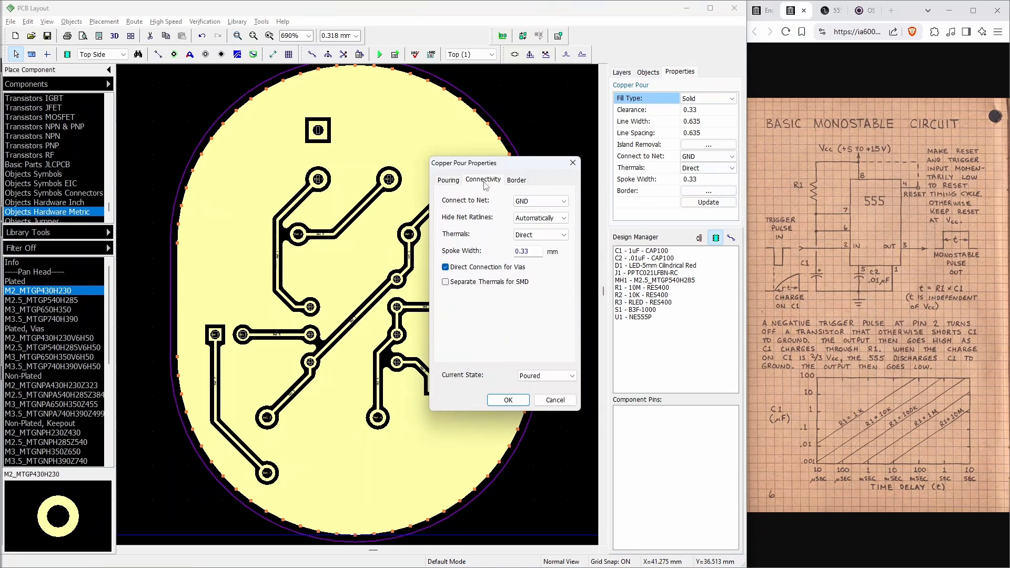
click(529, 234)
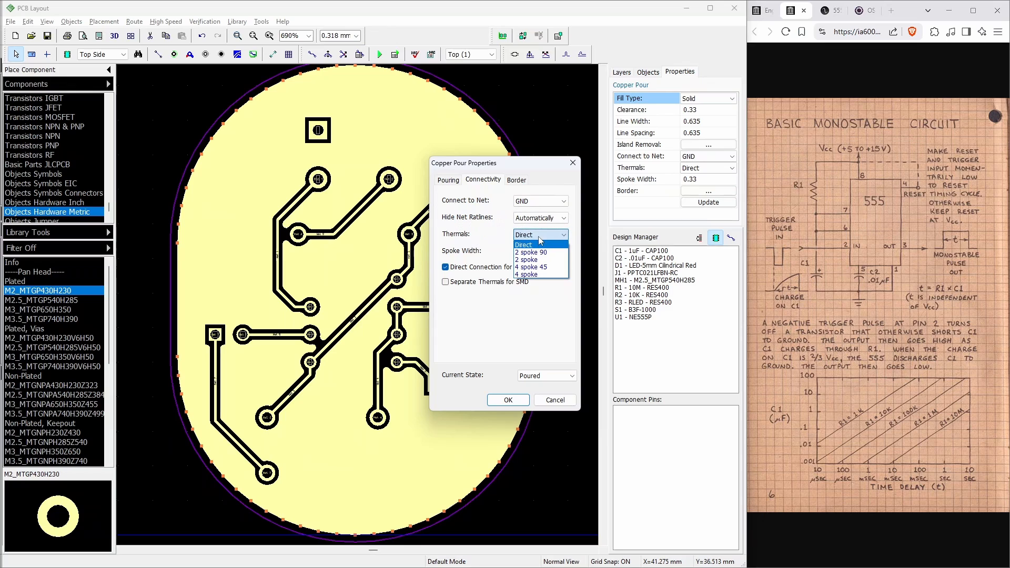
click(538, 270)
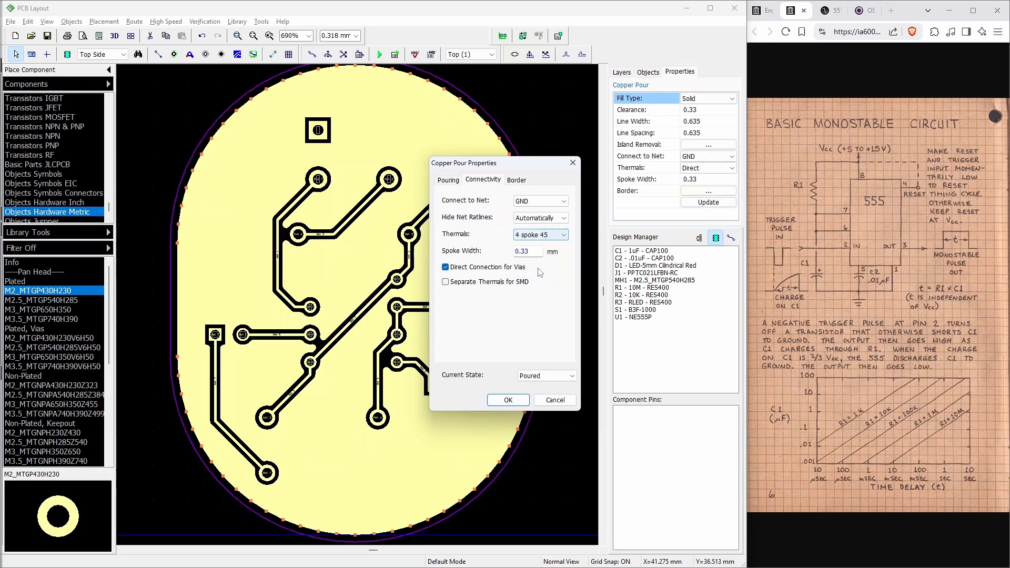
click(508, 400)
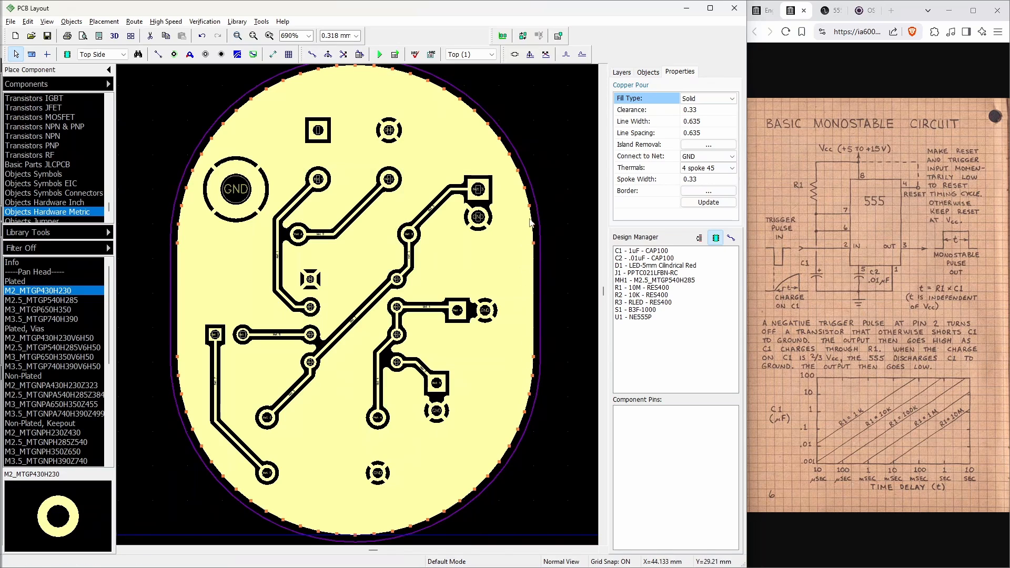
Show the Top Assembly, Top Silk, Top Comp Outline, Top Courtyard and Top Mask layers
click(621, 72)
click(621, 99)
click(621, 109)
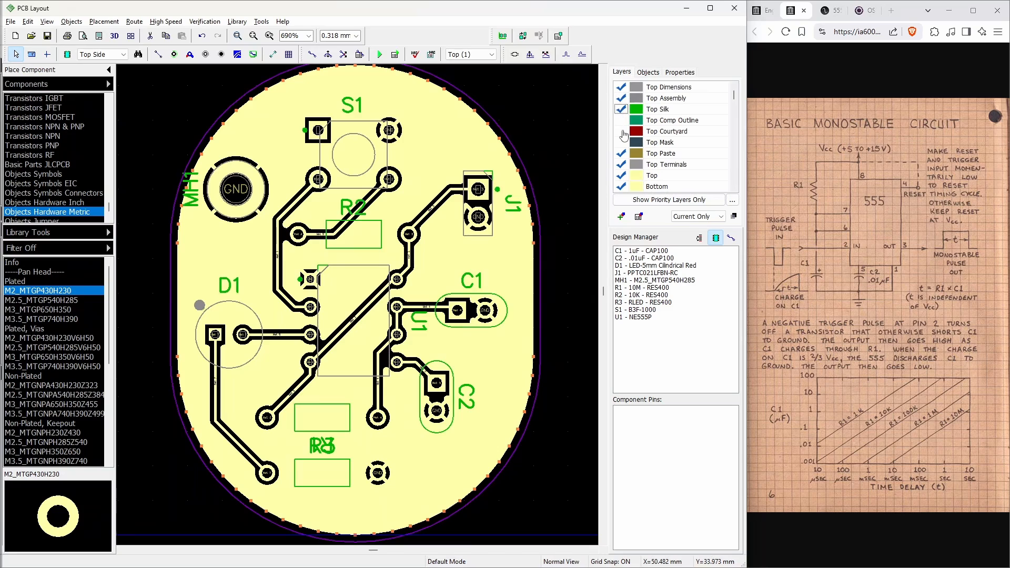
click(622, 121)
click(621, 132)
click(621, 142)
scroll(652, 184, down, 3)
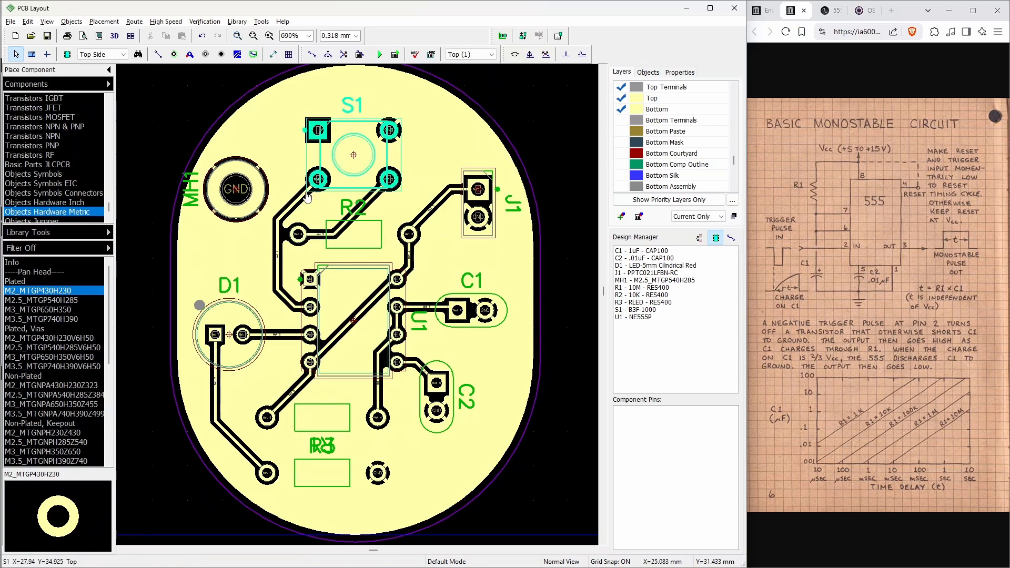
Move the MH1 reference label off the board, to the outside of the outline beside the mounting hole
click(218, 186)
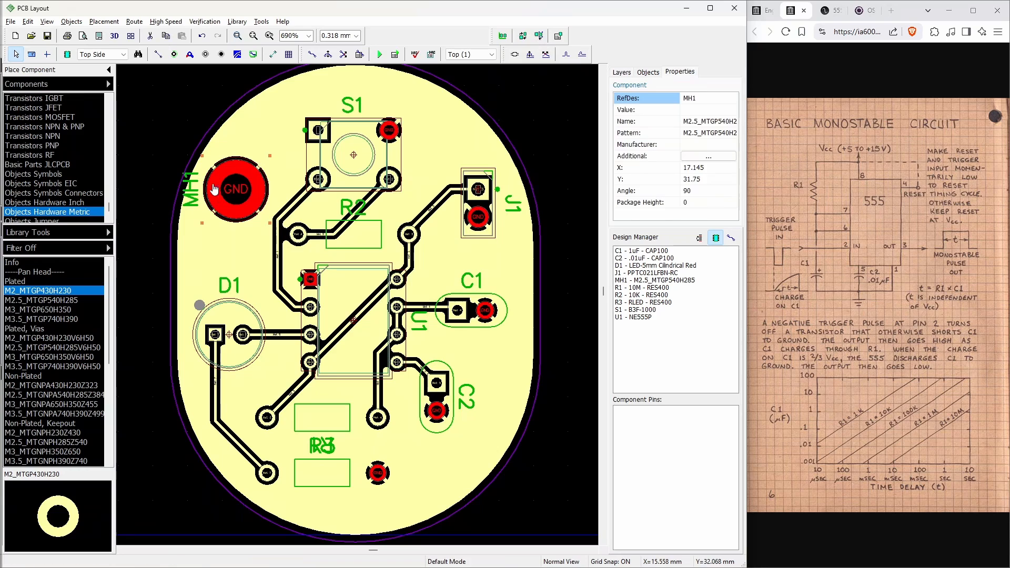
click(189, 186)
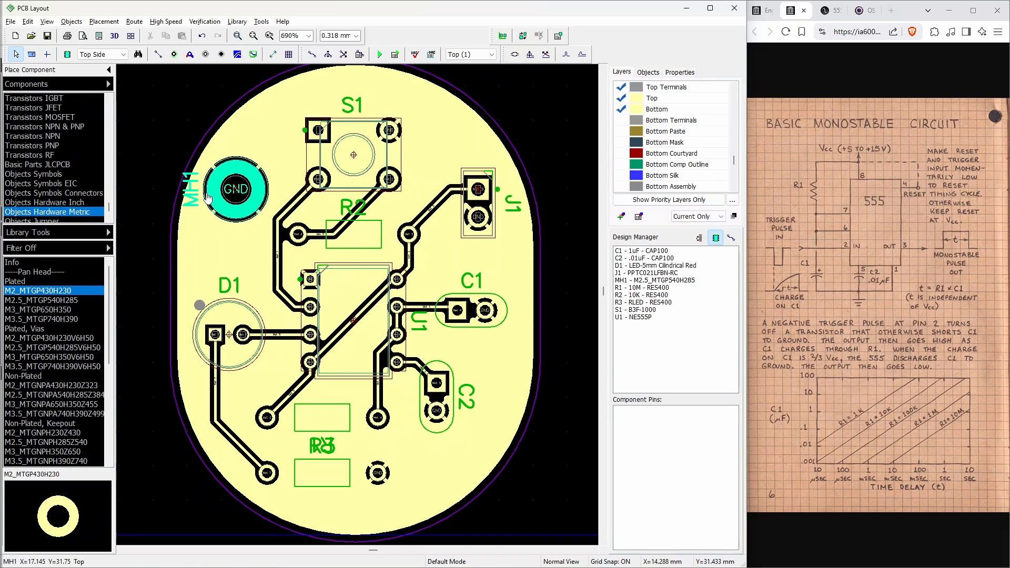
click(221, 187)
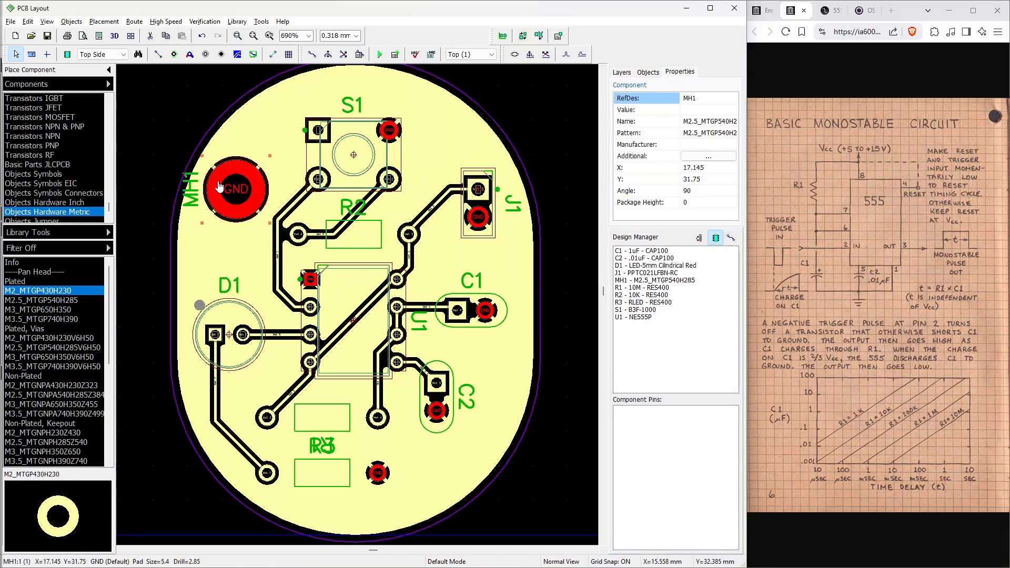
key(F10)
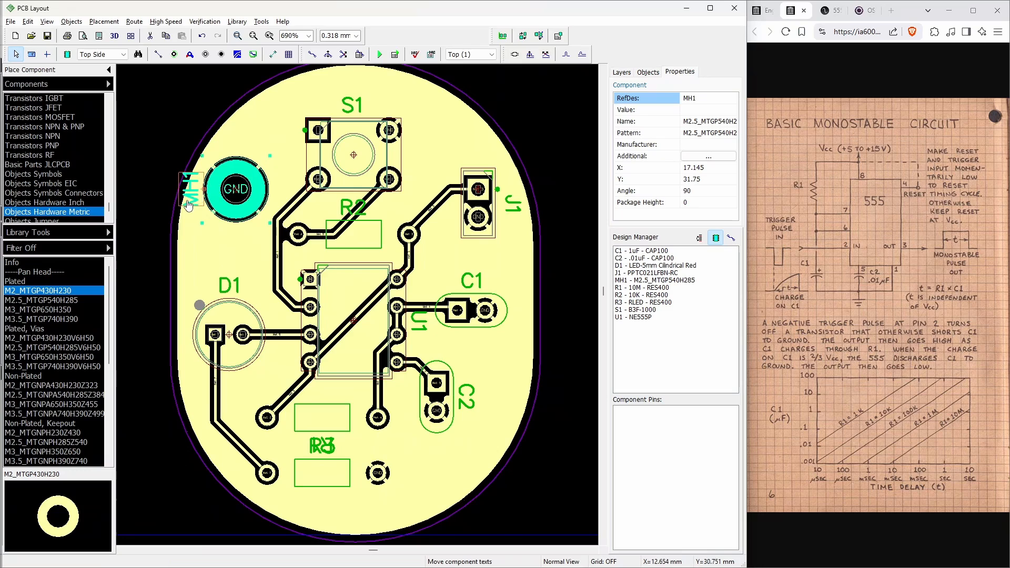
drag(191, 204, 162, 186)
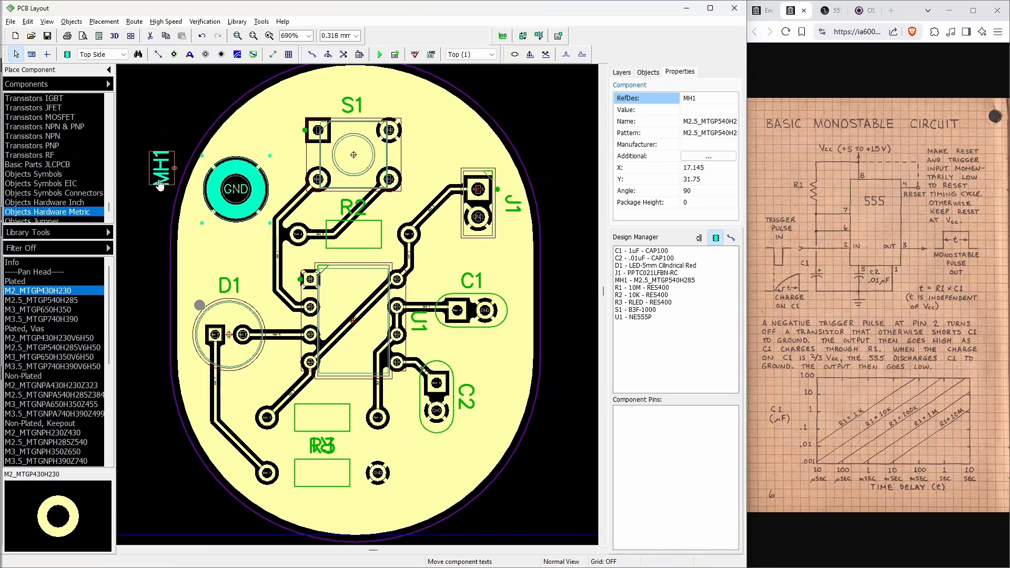
key(Escape)
Hide the RefDes silk marking of the tactile switch S1 in its component properties
click(361, 143)
right_click(362, 143)
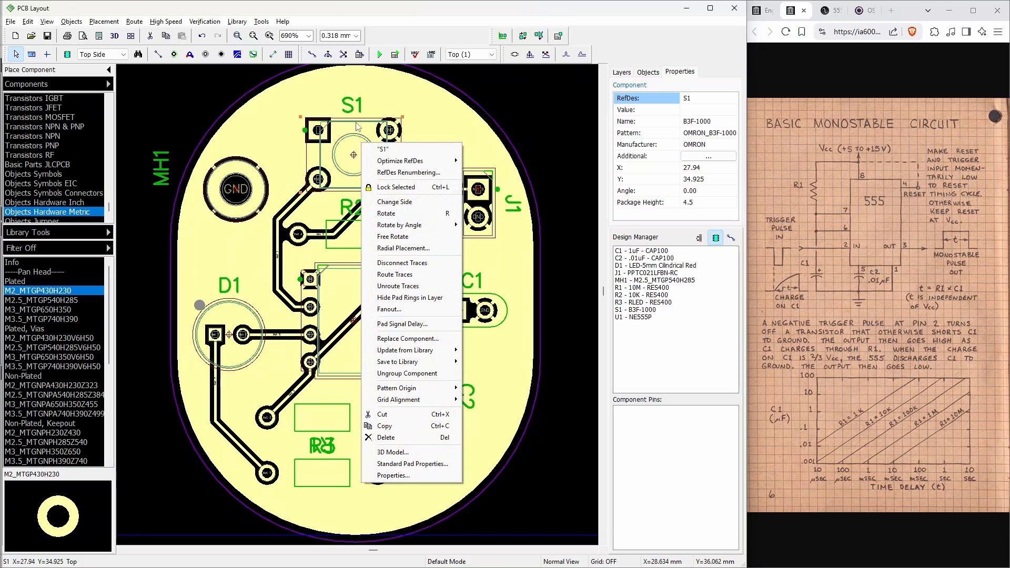
click(411, 474)
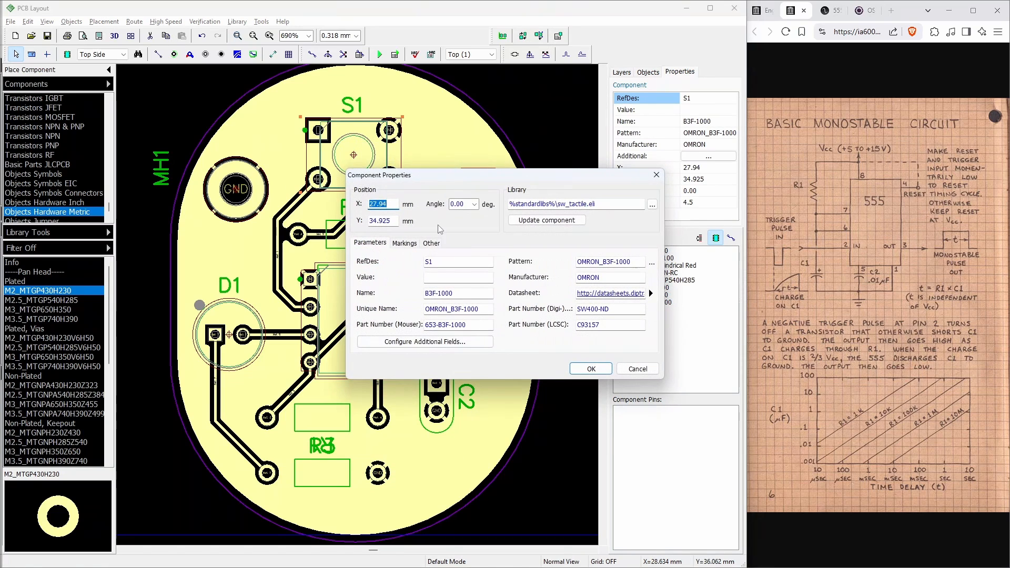
click(403, 244)
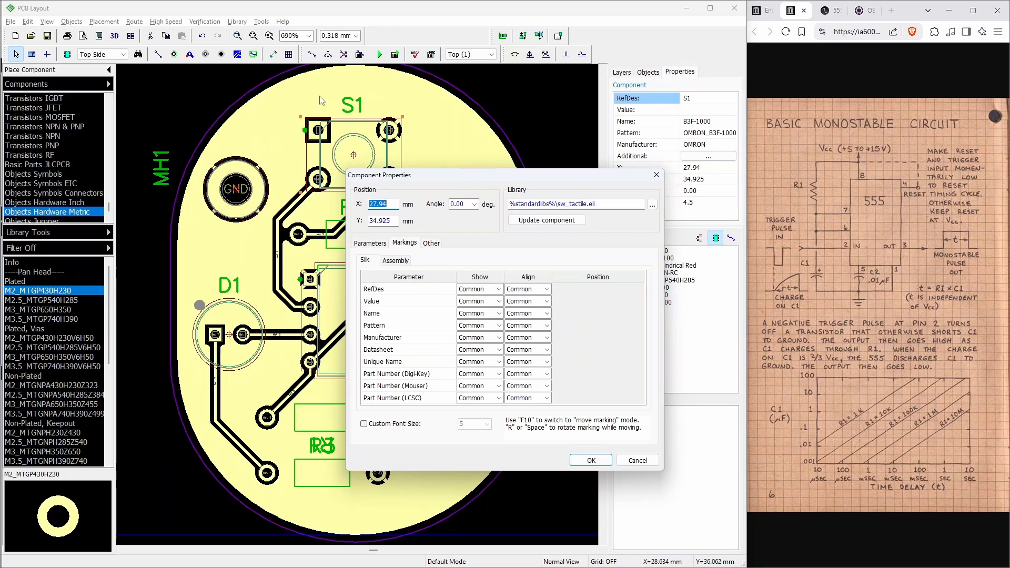
click(480, 288)
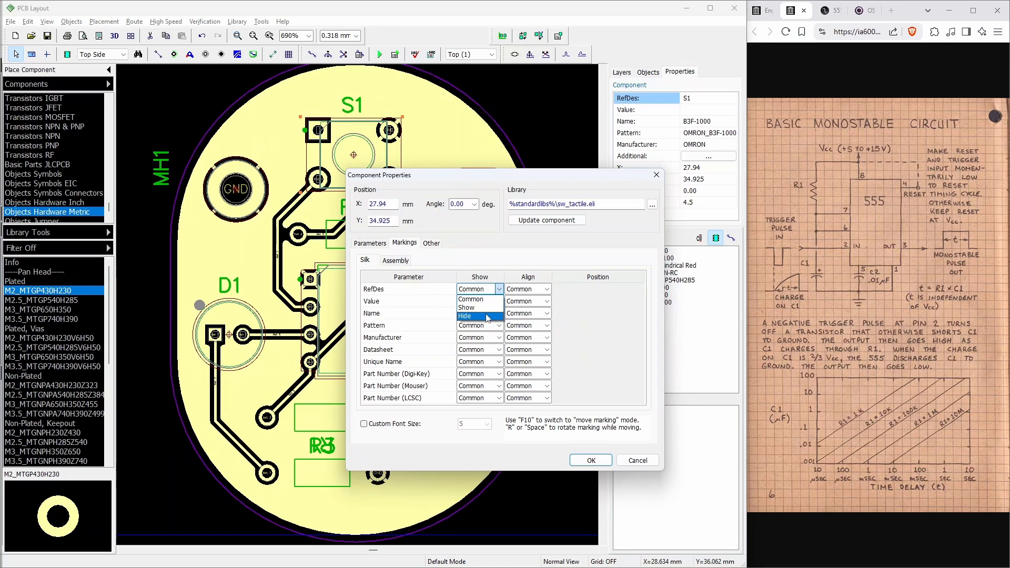
click(475, 317)
click(591, 460)
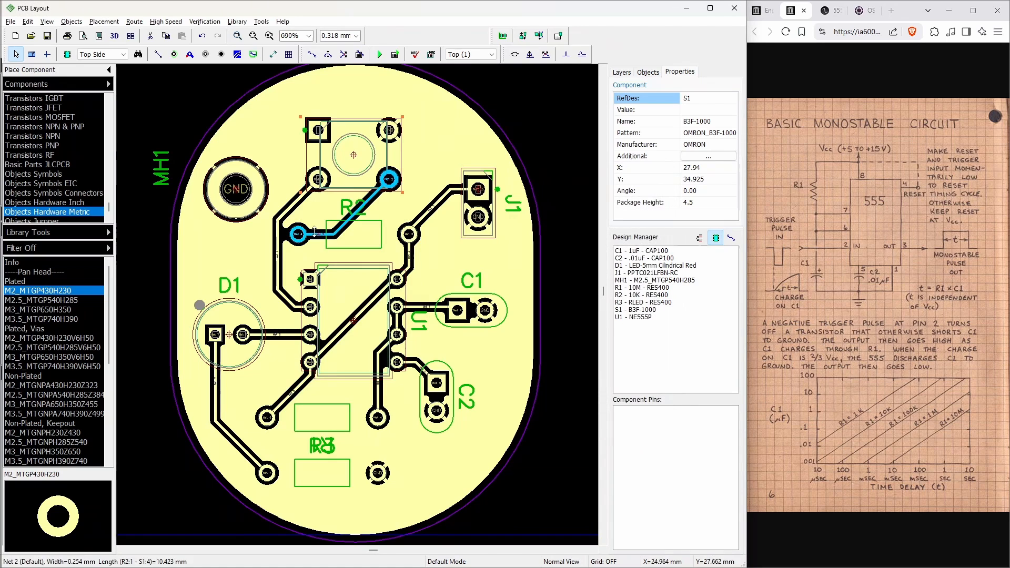
right_click(258, 203)
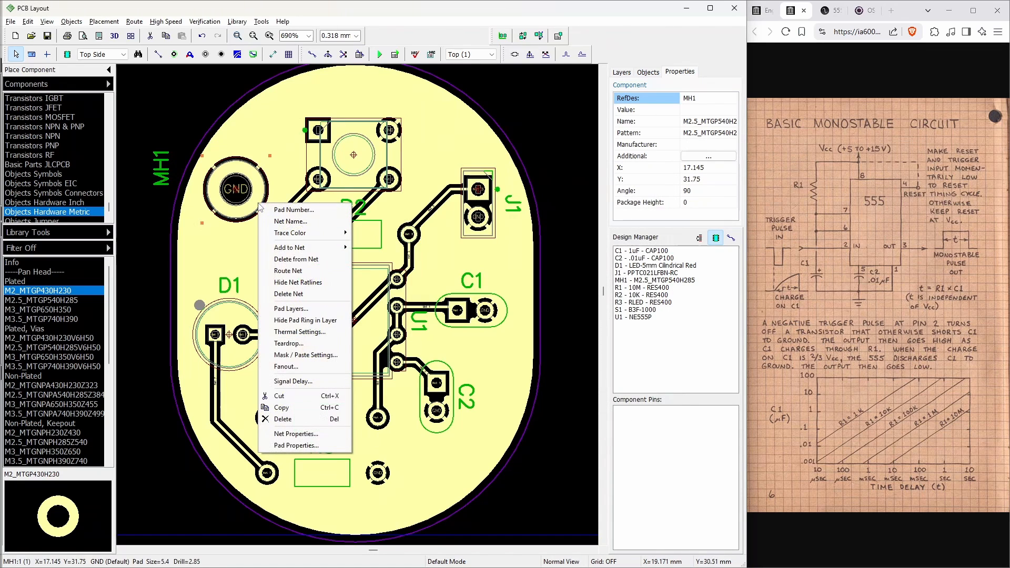
click(333, 446)
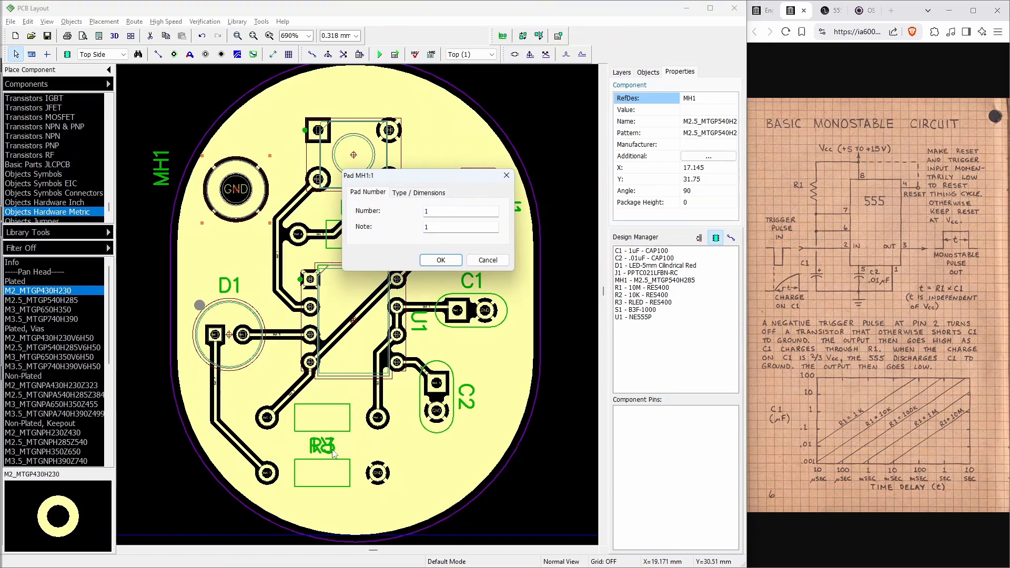
click(487, 259)
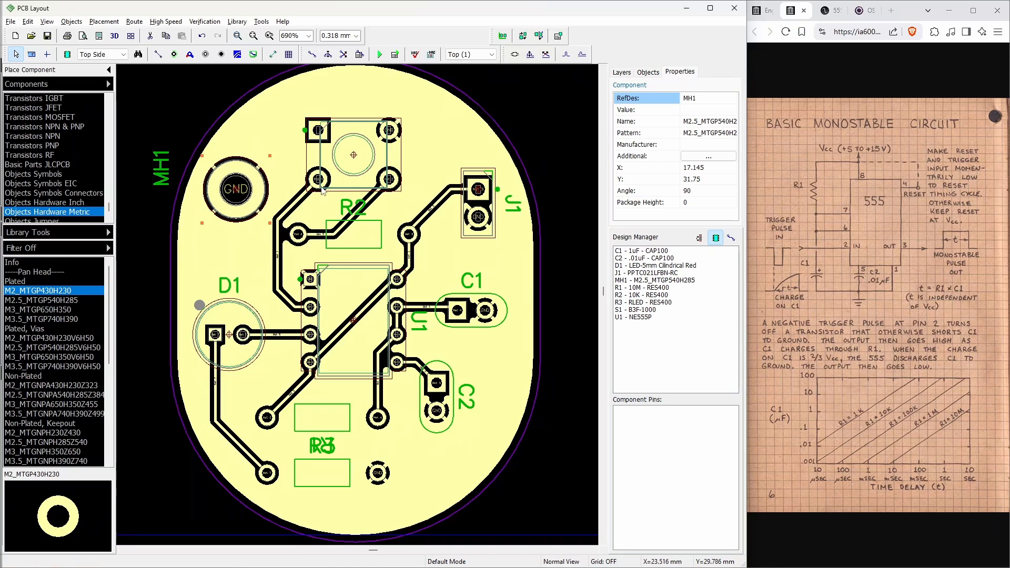
Hide the RefDes silk markings of J1 and U1 together in their component properties
click(481, 208)
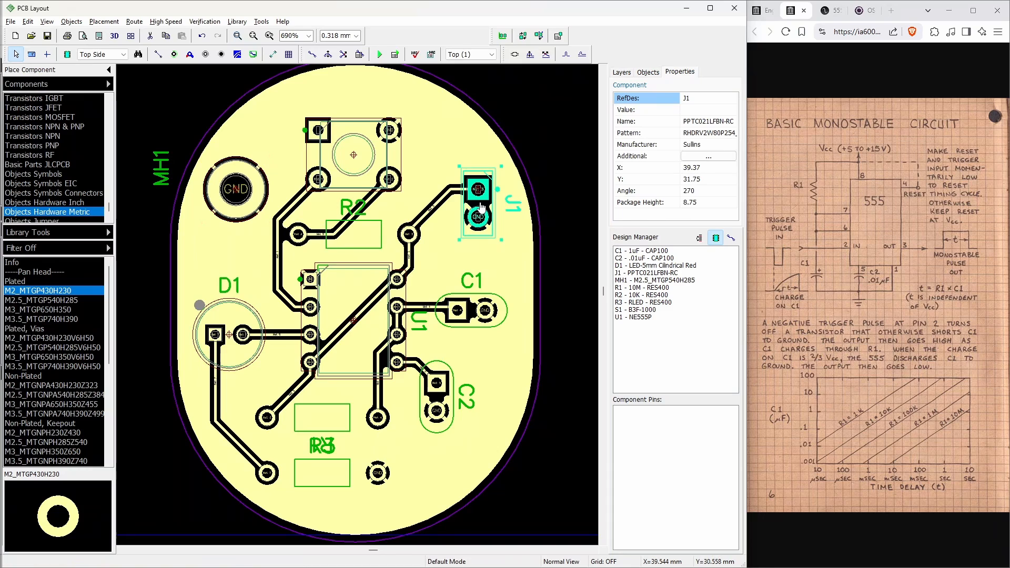
ctrl+click(367, 335)
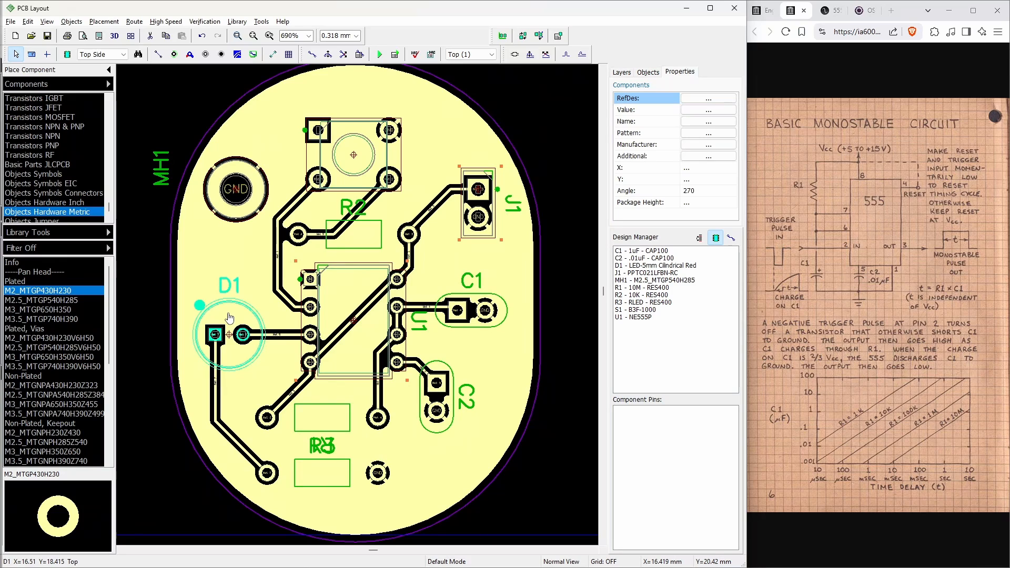
right_click(489, 191)
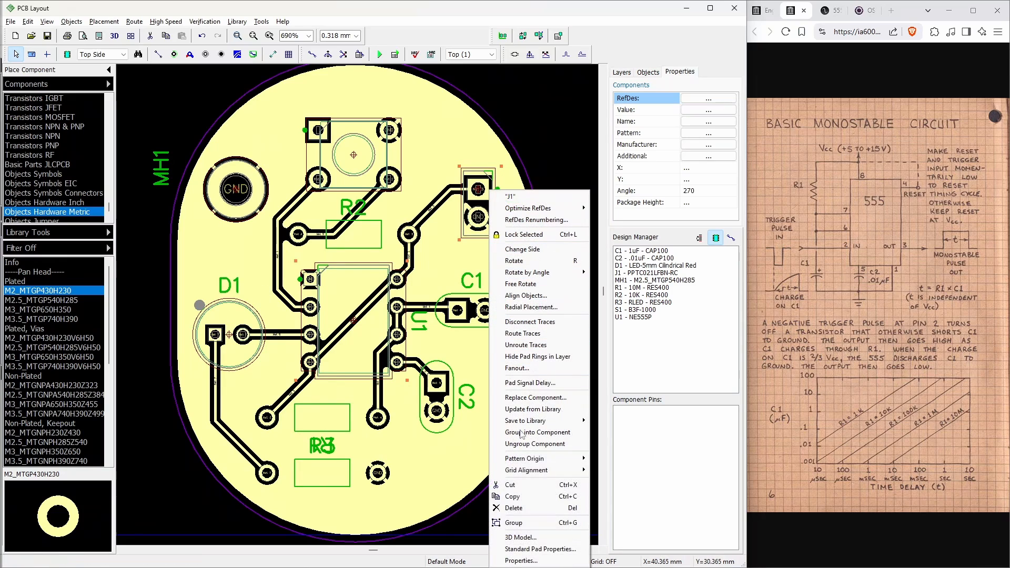
click(538, 561)
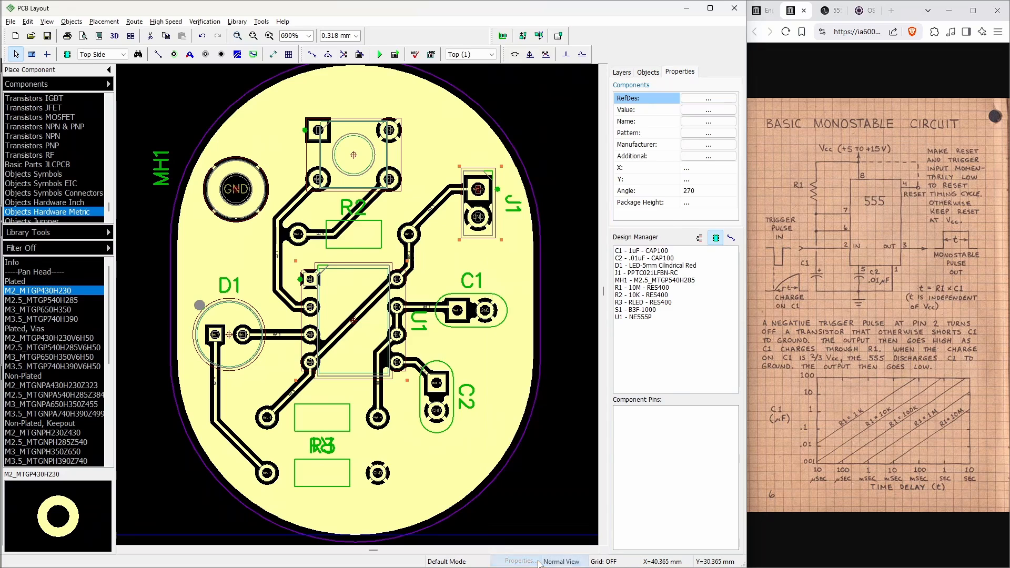
click(468, 289)
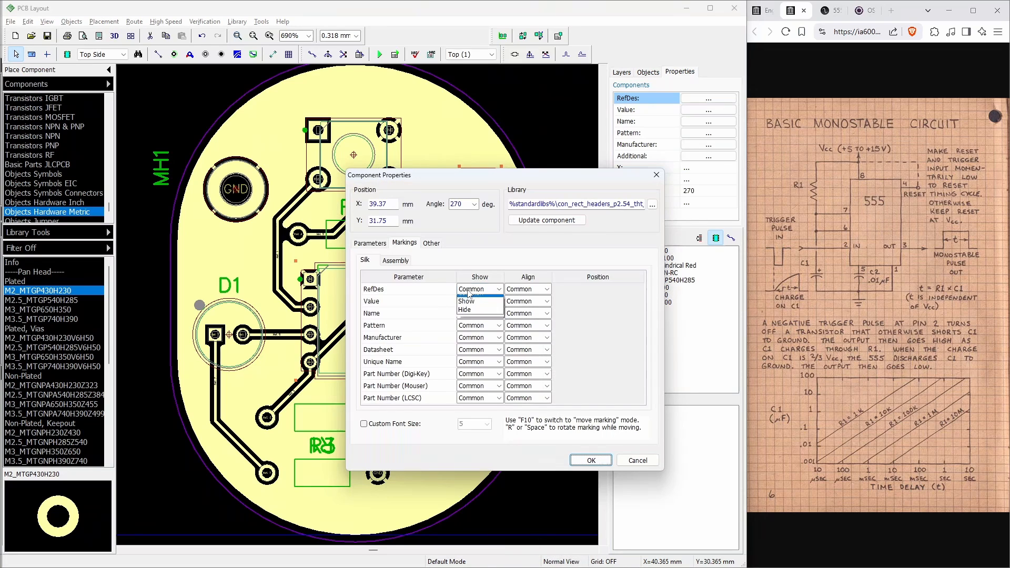
click(481, 317)
click(591, 460)
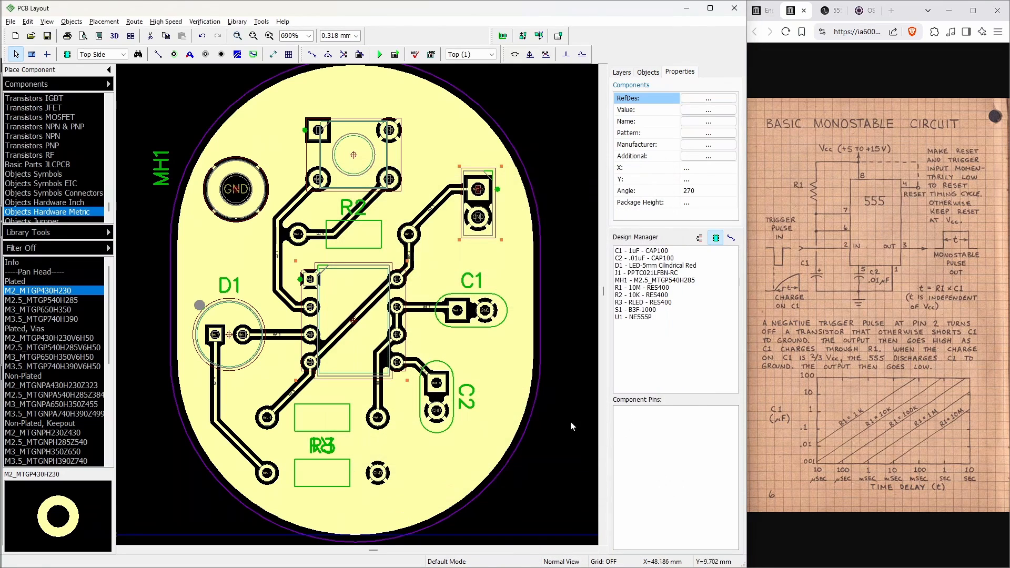
click(541, 163)
click(376, 234)
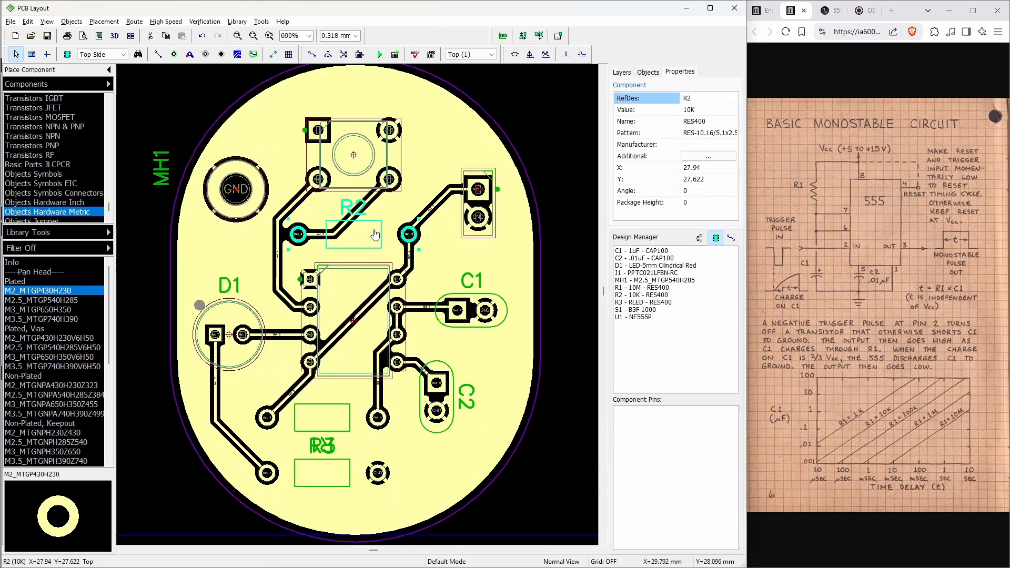
ctrl+click(481, 310)
ctrl+click(439, 408)
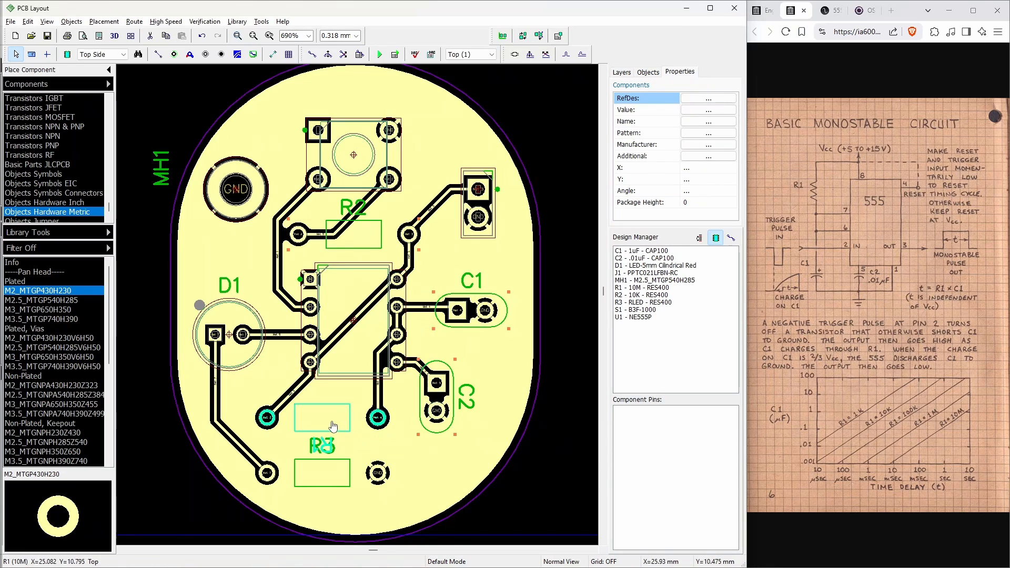
ctrl+click(330, 420)
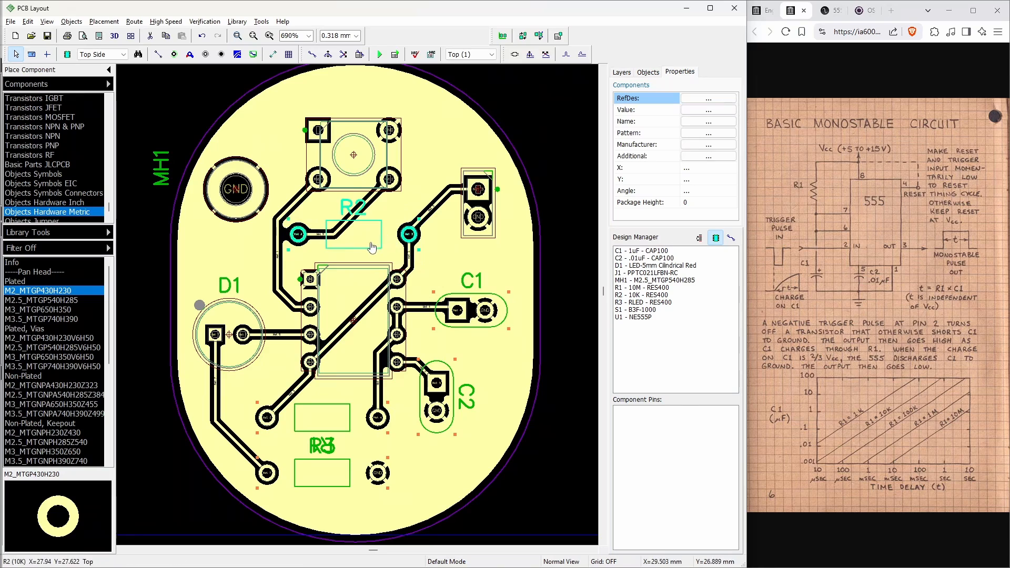
click(371, 213)
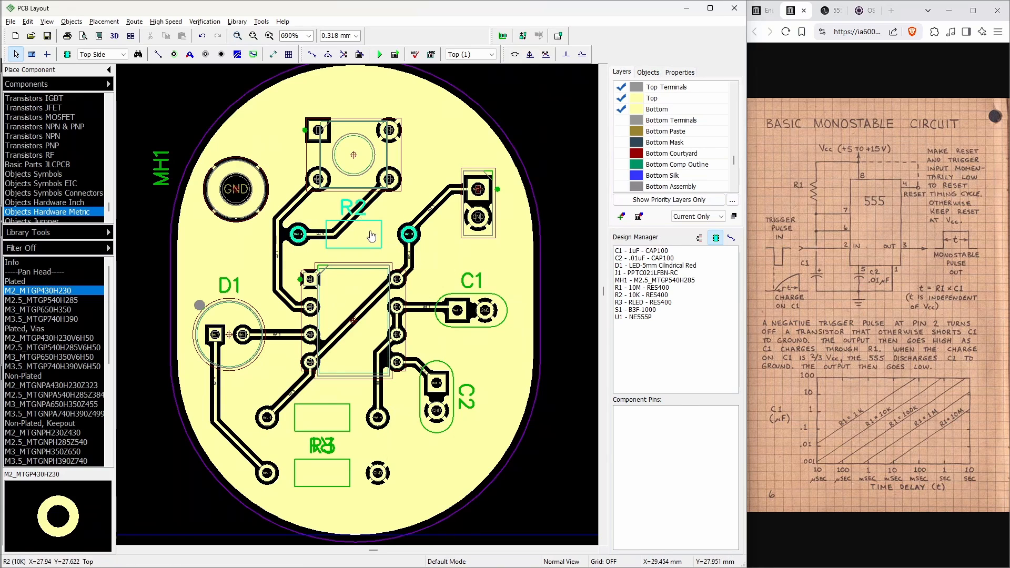
Set the Value silk marking to Show for R1, R2, R3, C1 and C2 together
click(371, 236)
ctrl+click(472, 316)
ctrl+click(450, 405)
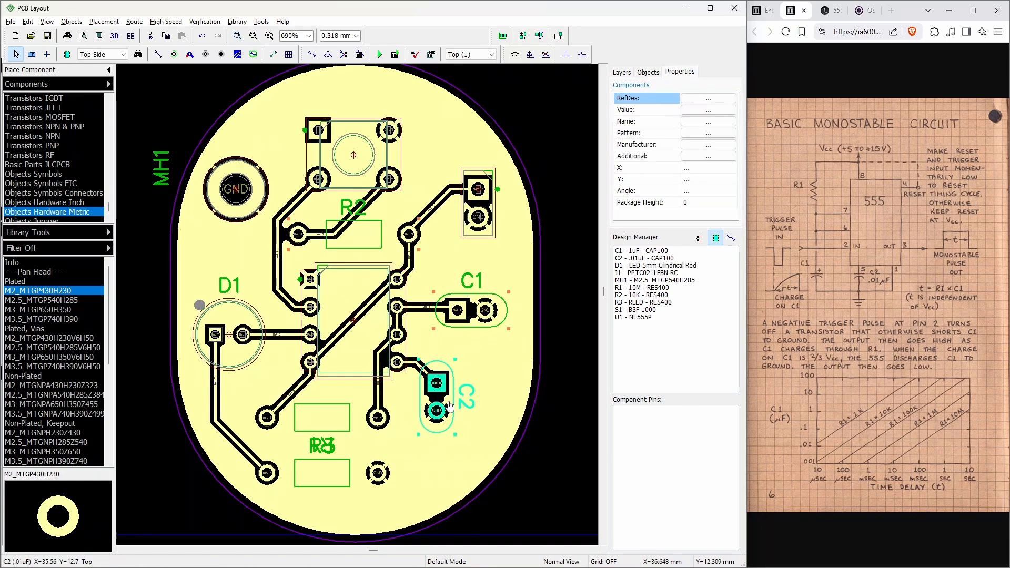
ctrl+click(324, 473)
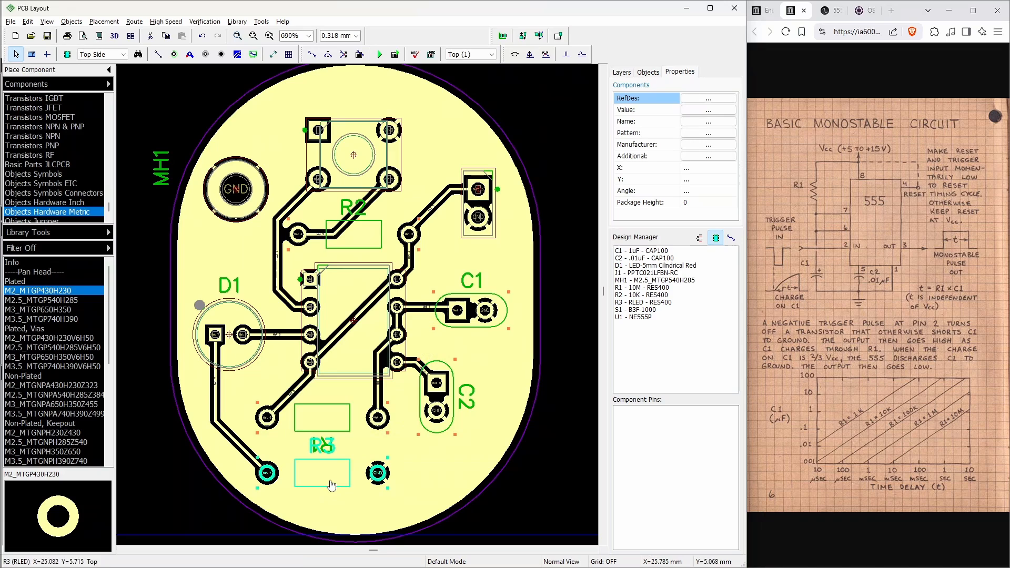
right_click(325, 435)
click(339, 420)
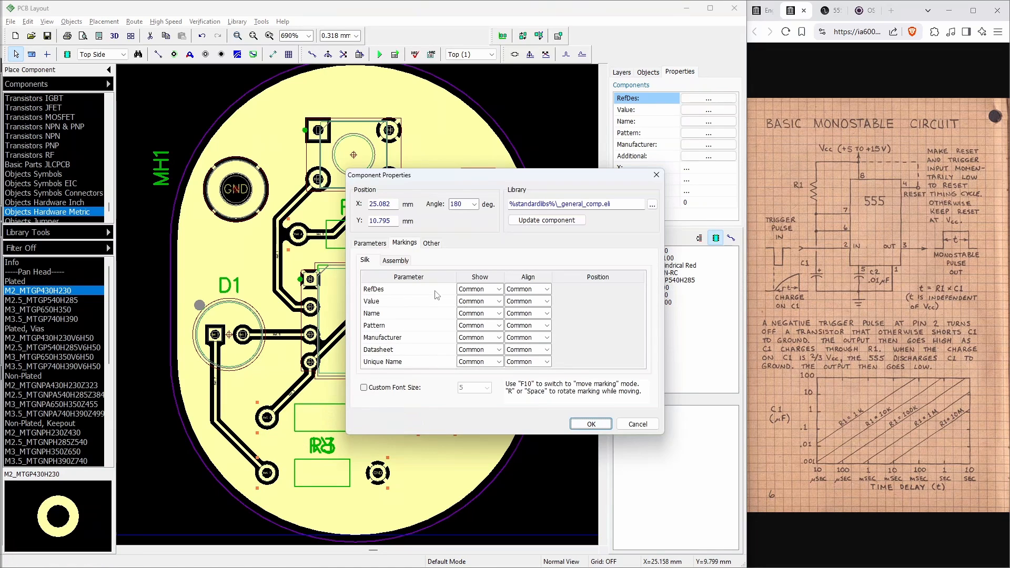
click(479, 301)
click(478, 318)
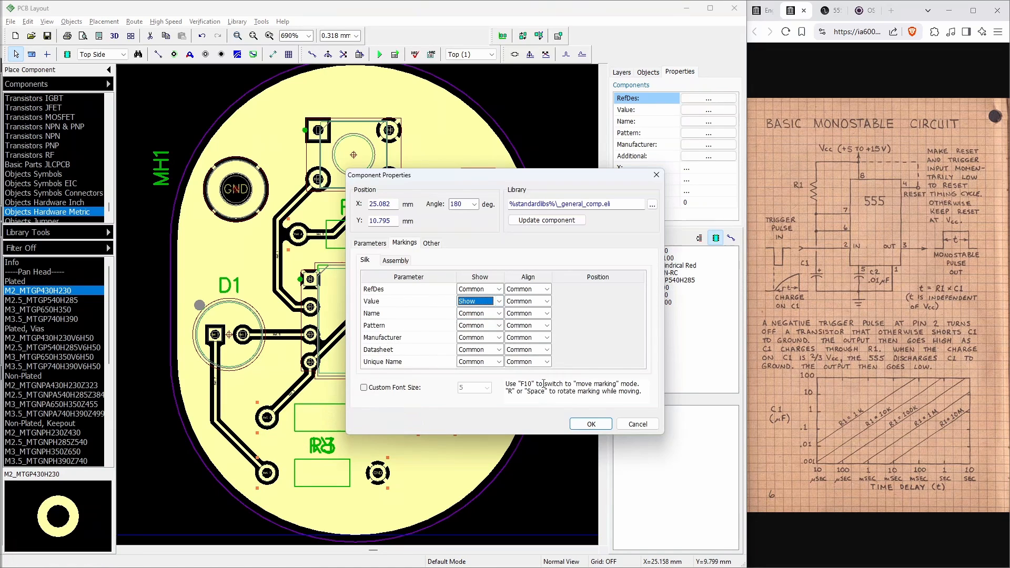
click(590, 424)
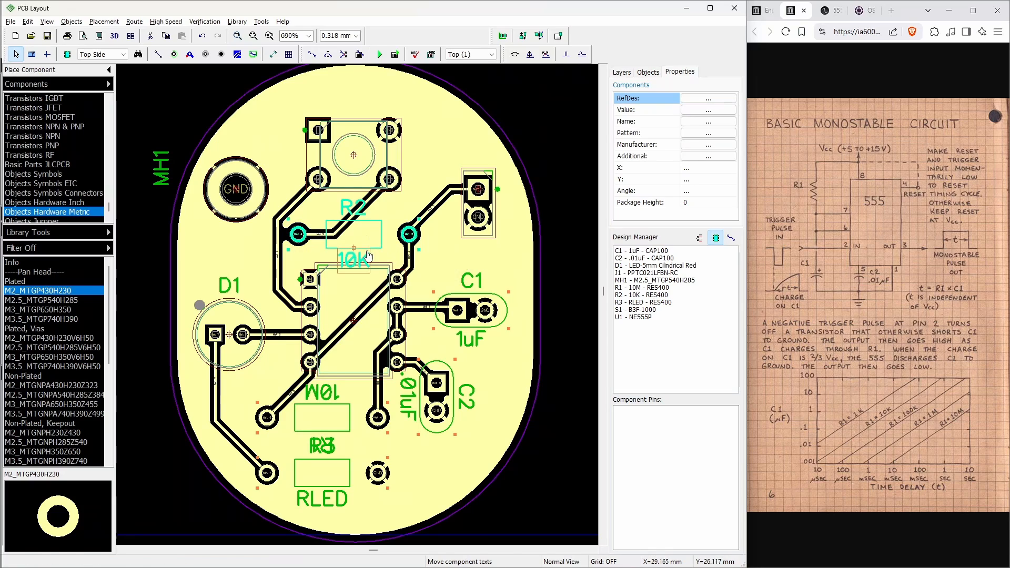
Arrange the R2 and 10K labels side by side above resistor R2, and the C1 and 1uF labels side by side above capacitor C1
drag(360, 261, 352, 215)
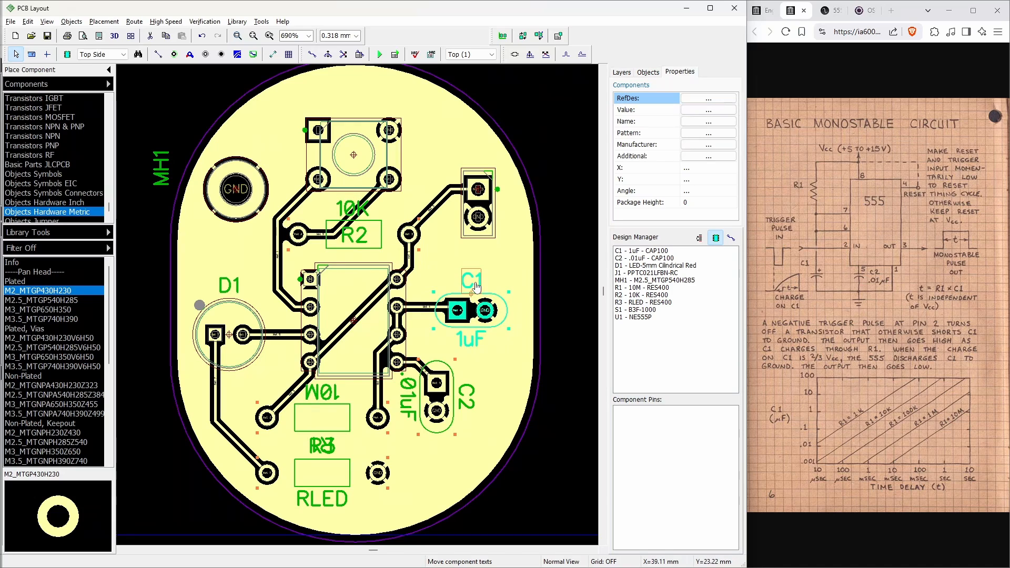
drag(467, 282, 452, 284)
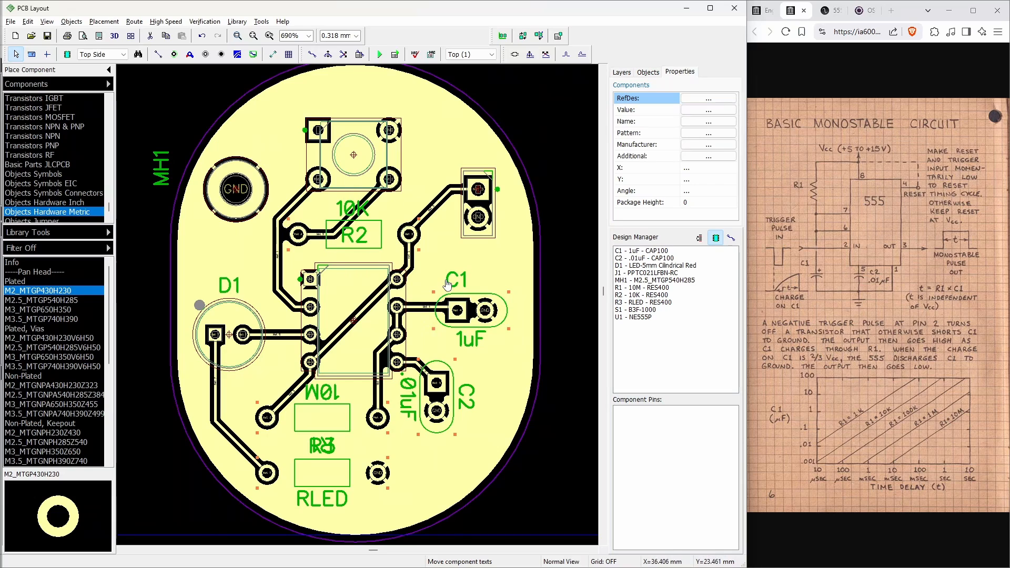
drag(357, 242, 342, 211)
drag(453, 280, 443, 282)
drag(477, 344, 490, 286)
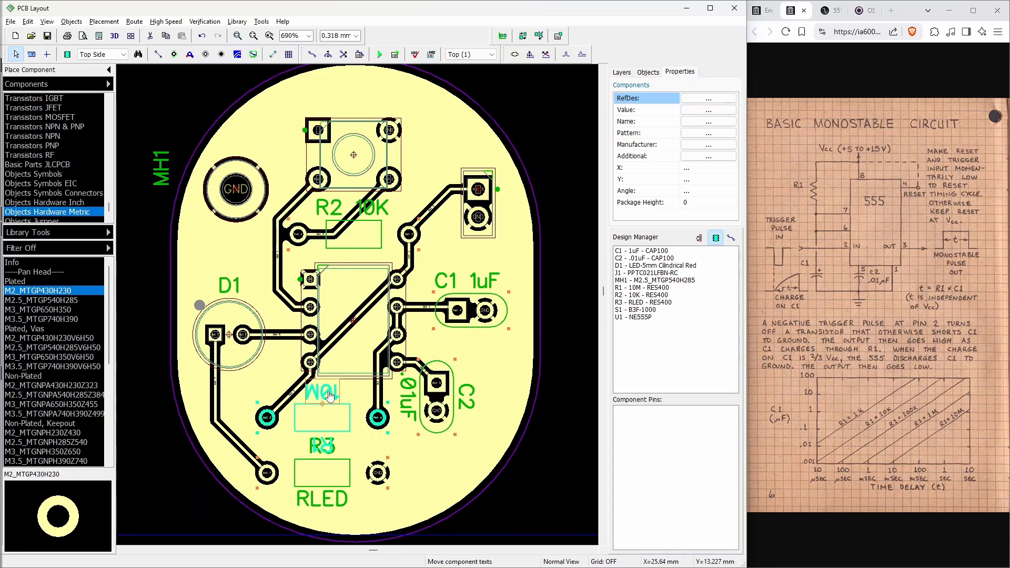
Place the R1 and 10M labels upright side by side above resistor R1, and the R3 and RLED labels side by side below resistor R3
drag(329, 396, 333, 398)
key(r)
key(r)
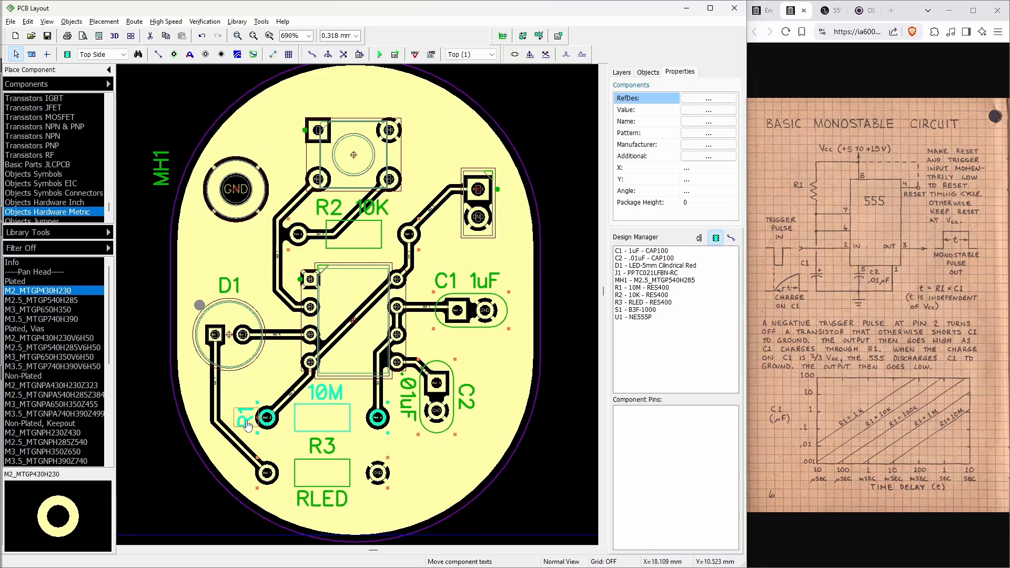
drag(248, 425, 289, 400)
key(r)
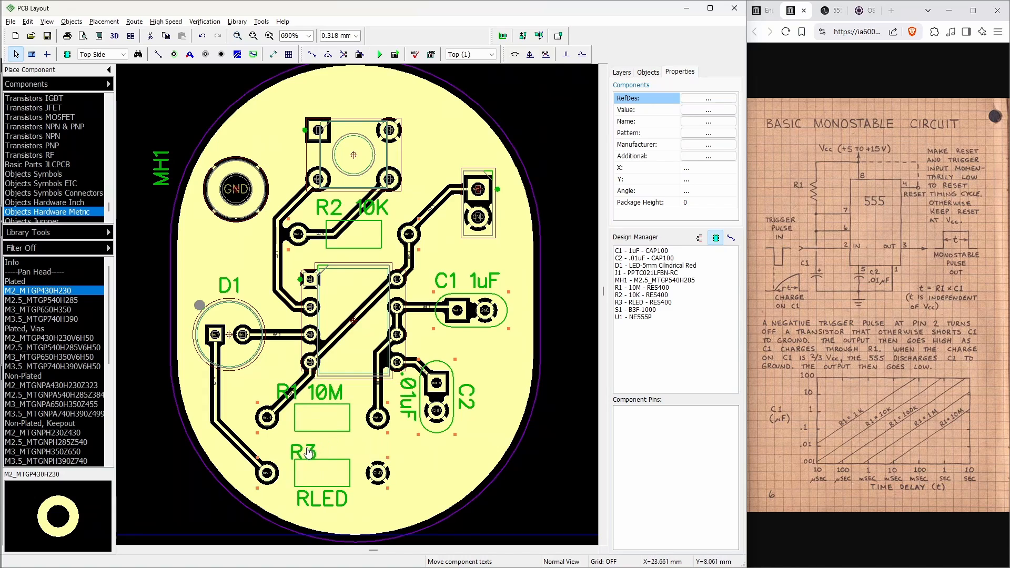
drag(309, 454, 350, 513)
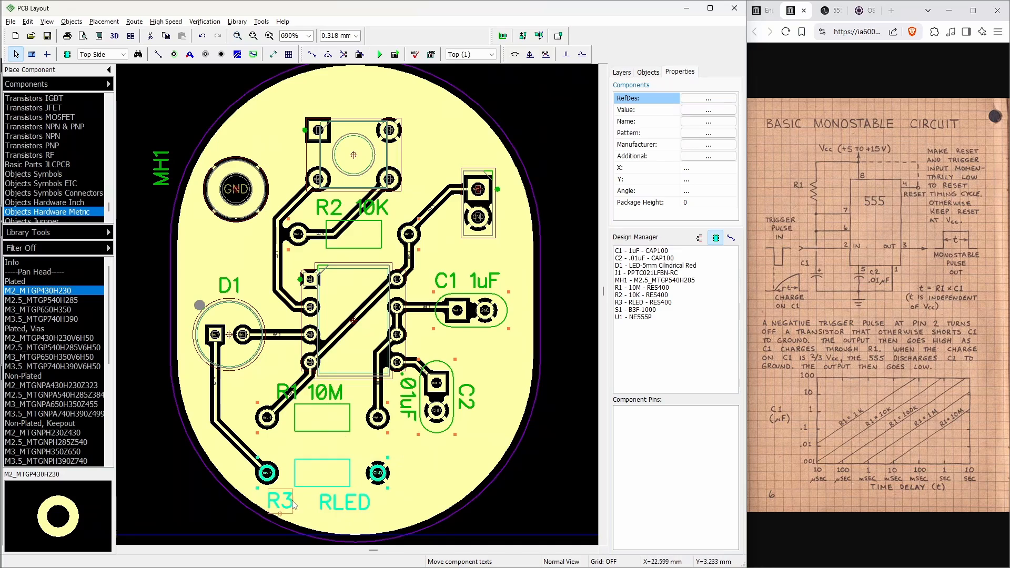
drag(280, 503, 299, 502)
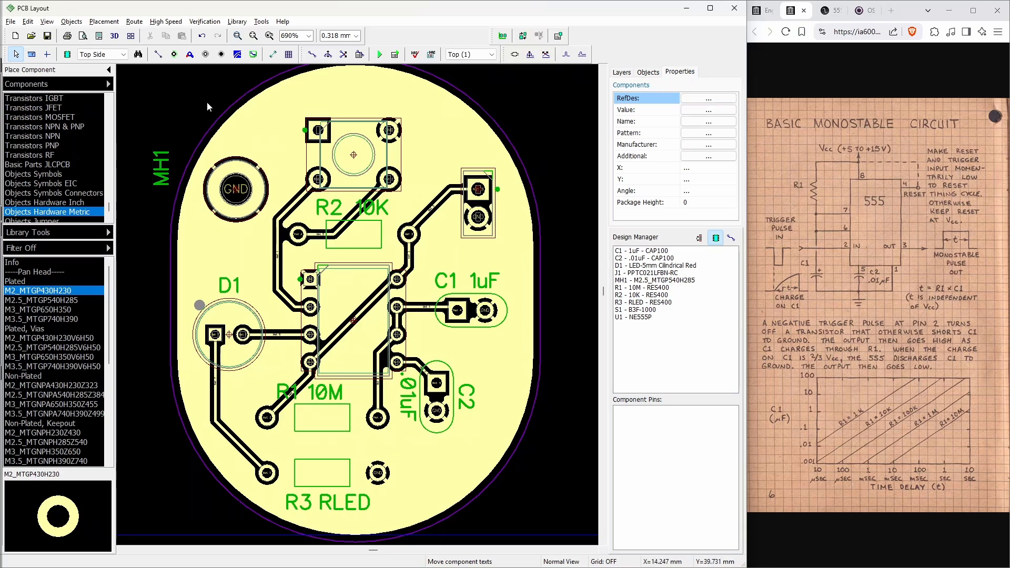
Place a "+" text beside the upper pad of connector J1
click(27, 22)
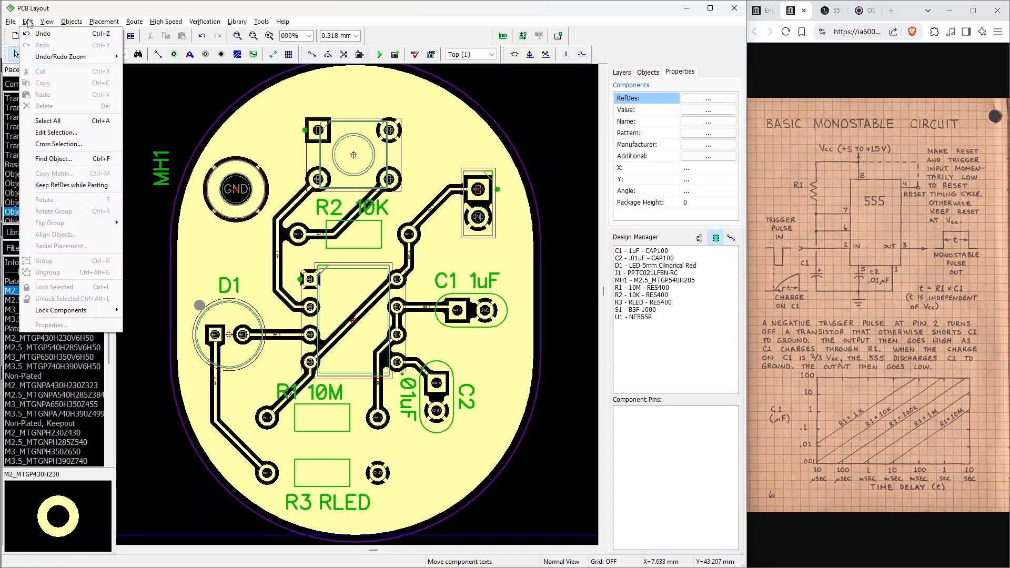
mouse_move(72, 21)
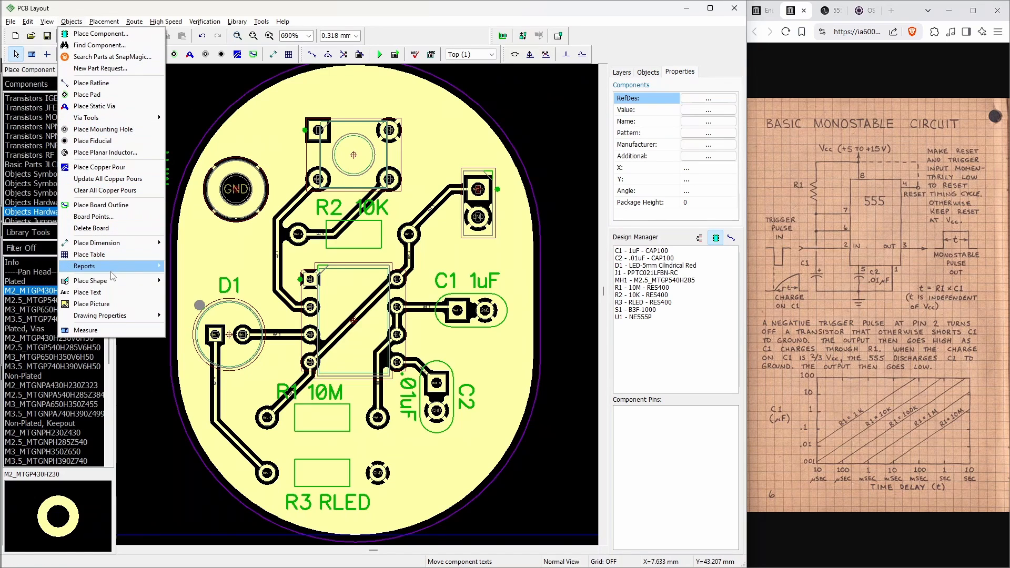
click(113, 291)
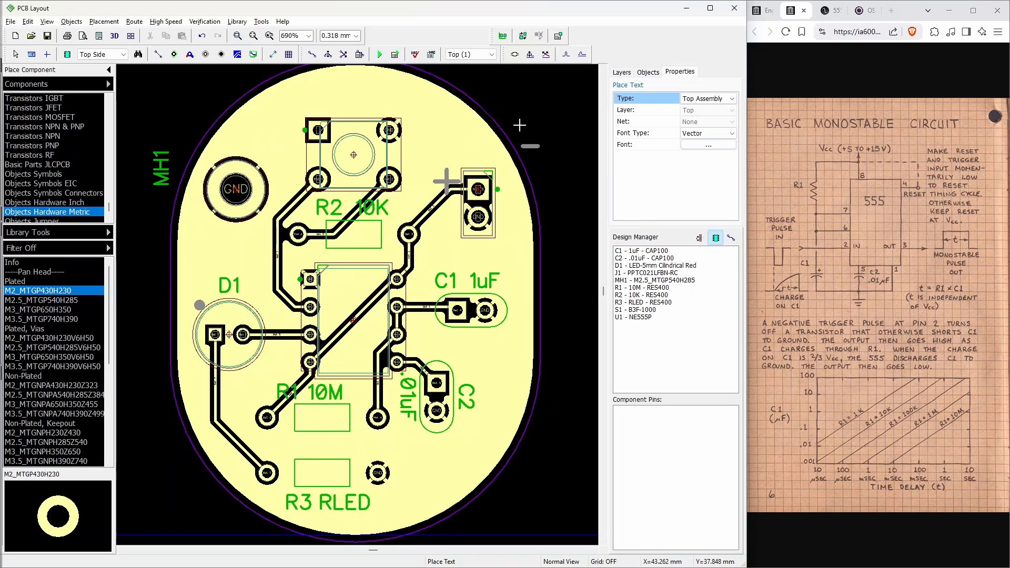
click(16, 55)
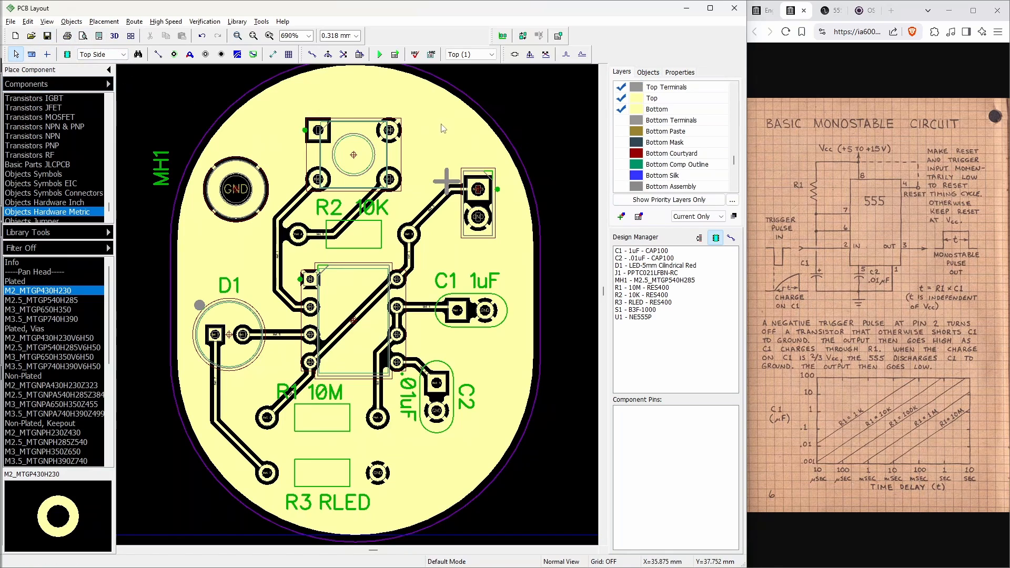
Duplicate the "+" text below the original beside connector J1 and change the copy to "-"
click(446, 184)
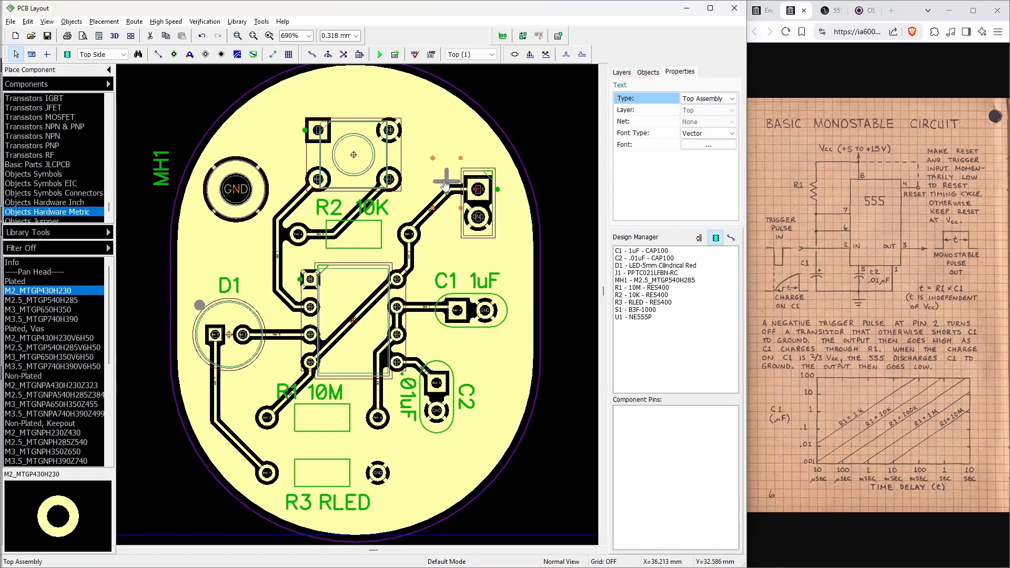
mouse_move(451, 195)
mouse_down()
mouse_move(460, 238)
mouse_move(455, 230)
mouse_up()
double_click(455, 231)
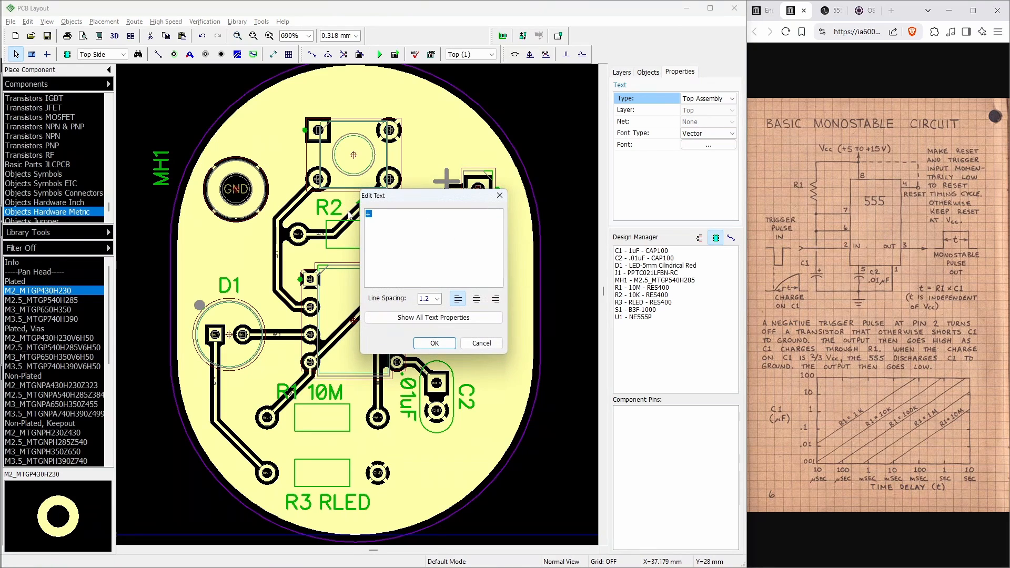
text(-)
click(451, 342)
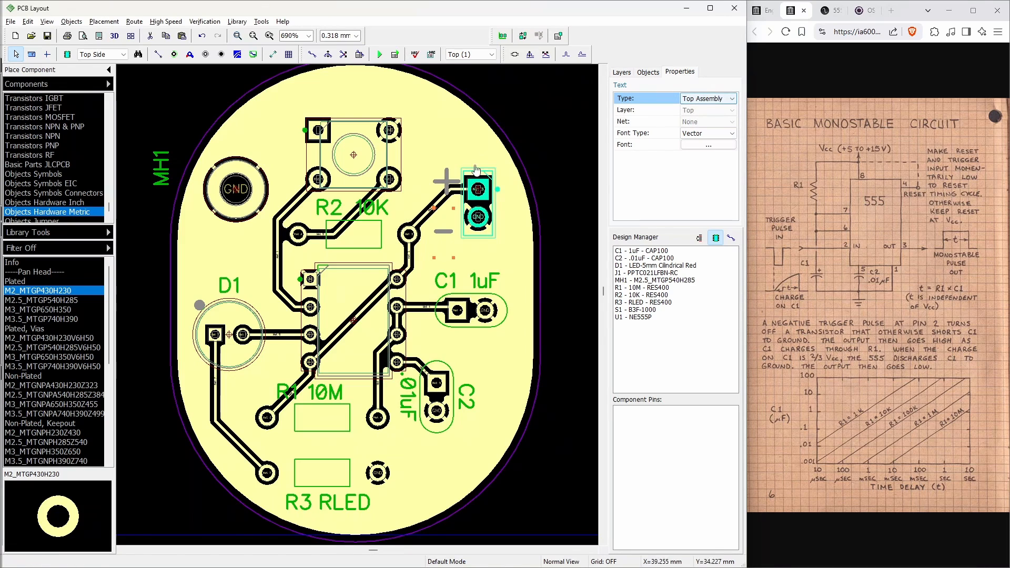
Shift the "+" and "-" texts slightly upward beside J1 and set the type of both to Top Silk
drag(446, 181, 445, 166)
drag(448, 225, 450, 219)
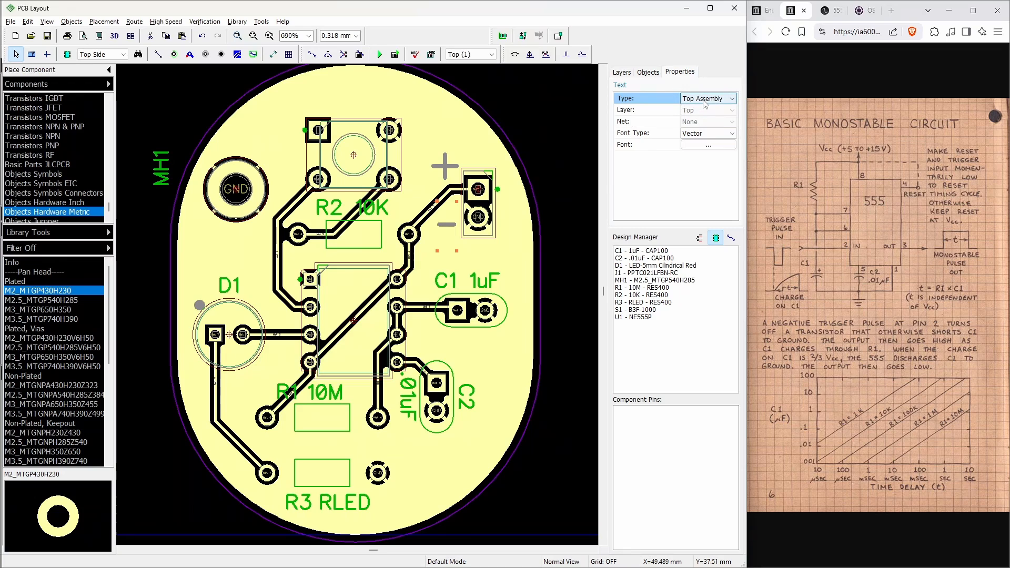
shift+click(453, 171)
click(705, 98)
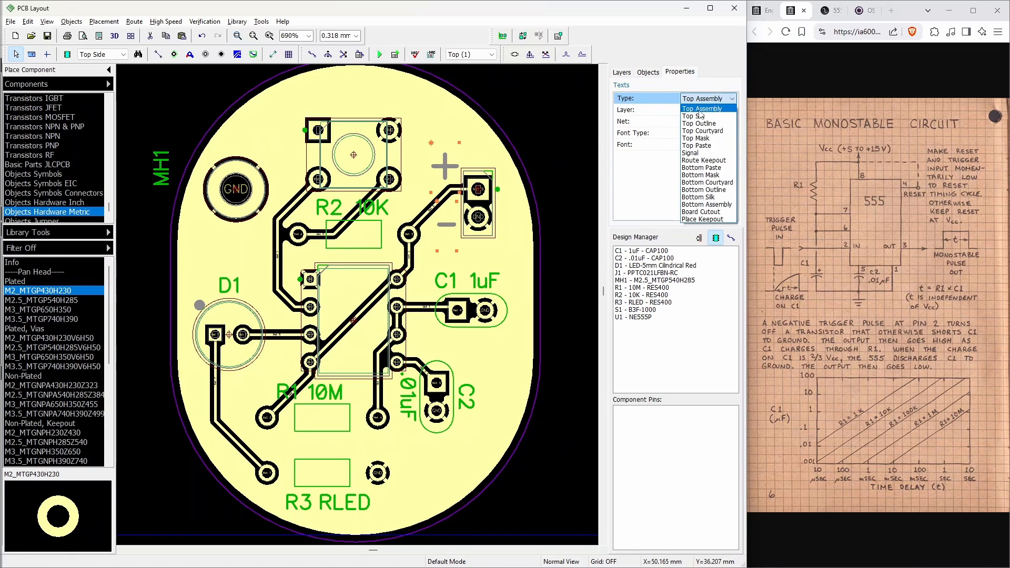
click(703, 115)
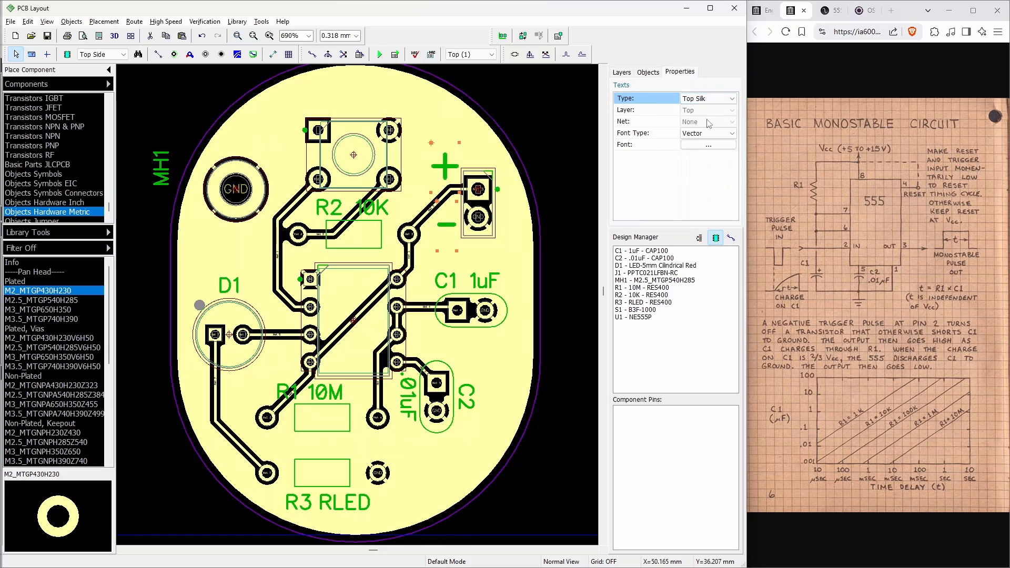
click(523, 229)
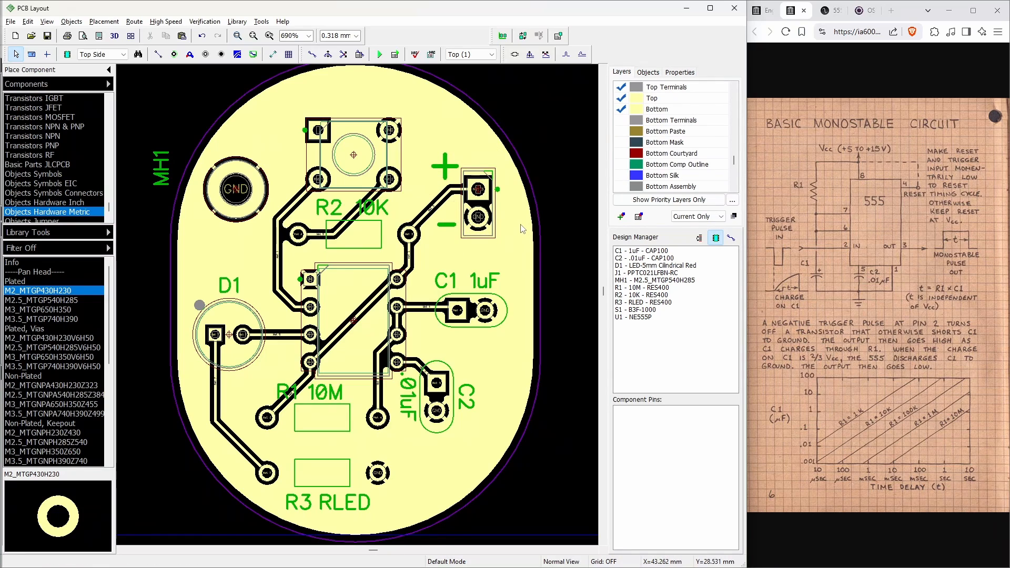
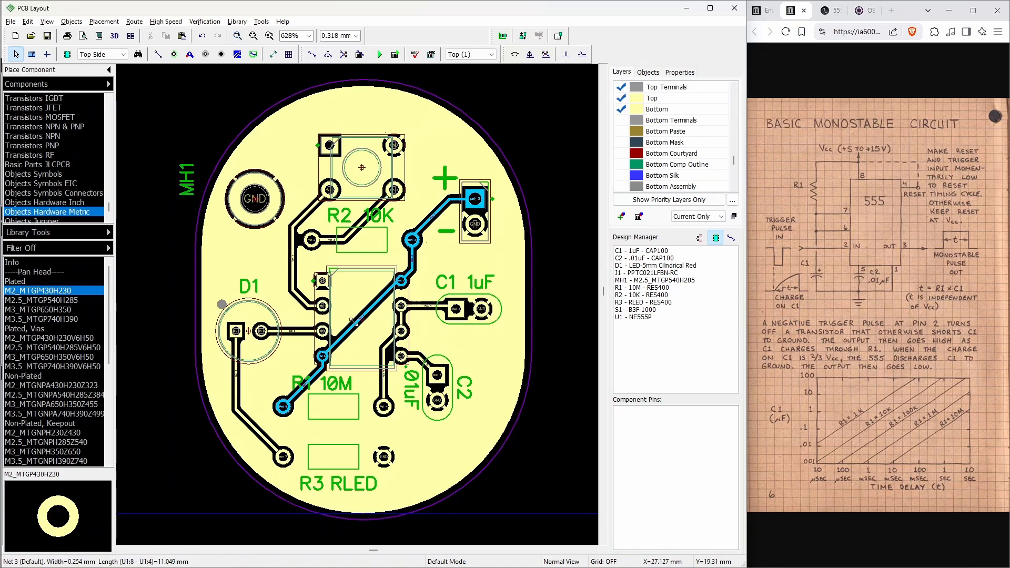
Move the diagonal Net 3 trace across U1 to the Bottom layer and update the top copper pour
click(354, 322)
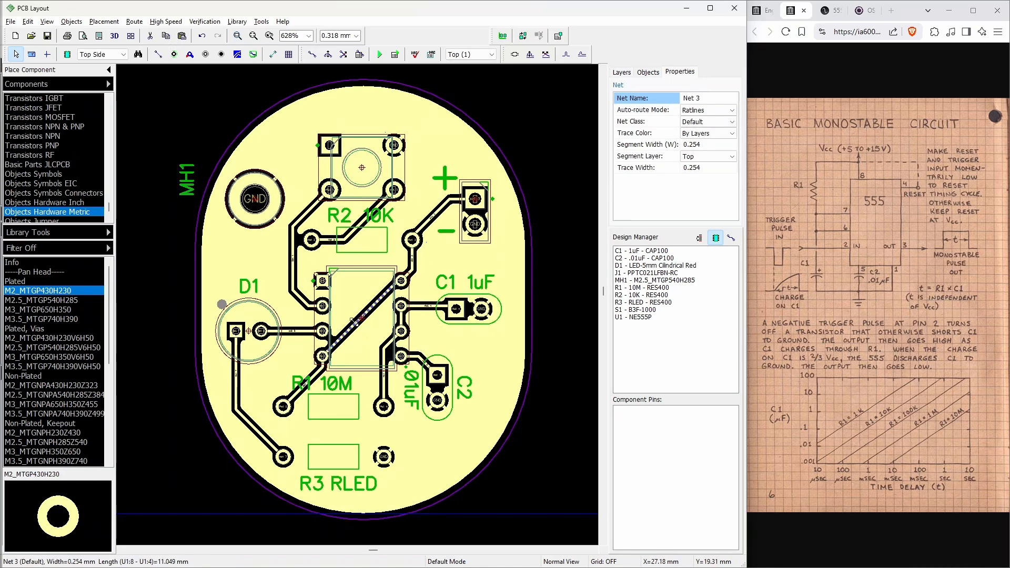
right_click(375, 305)
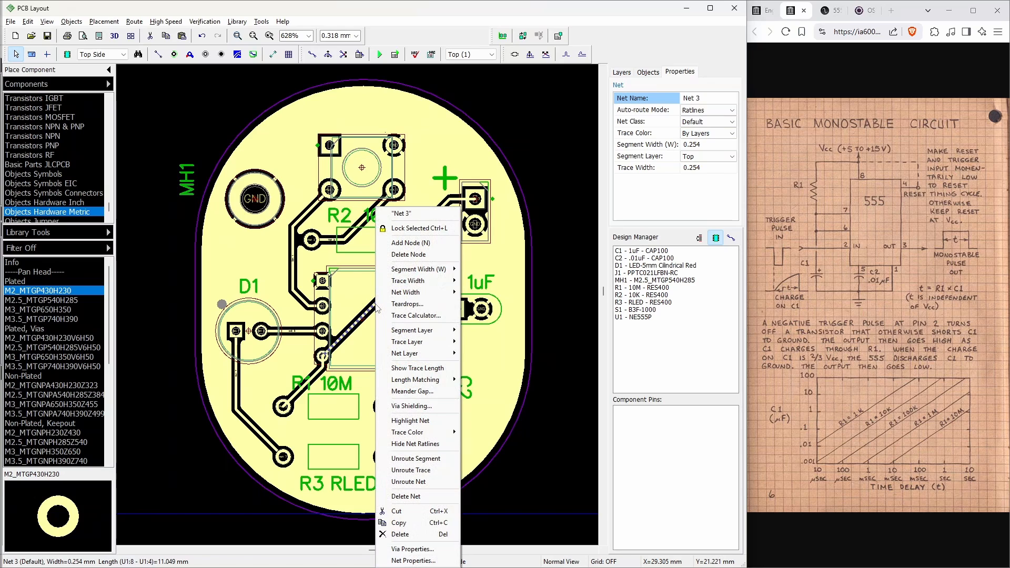
mouse_move(420, 346)
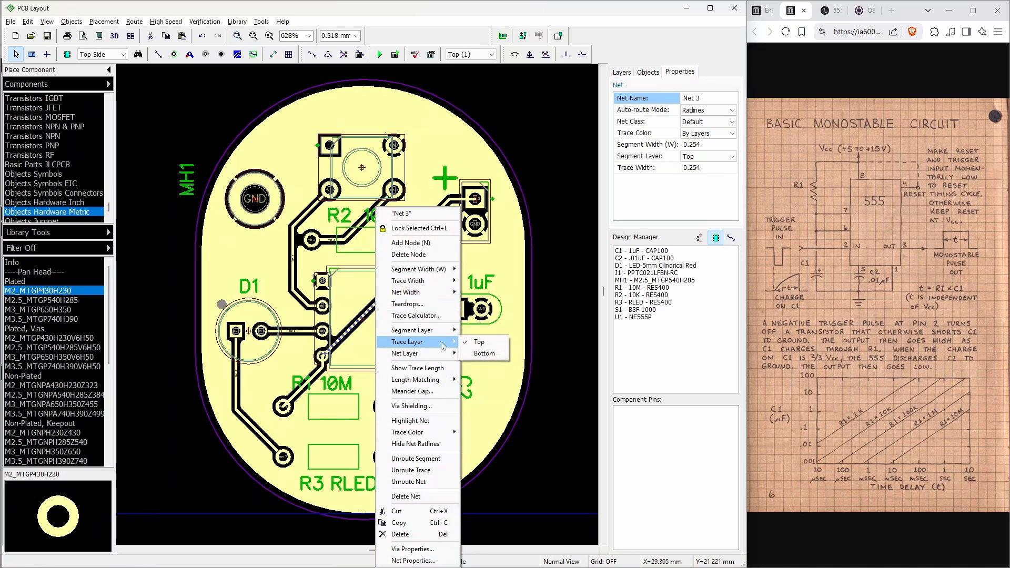
click(484, 353)
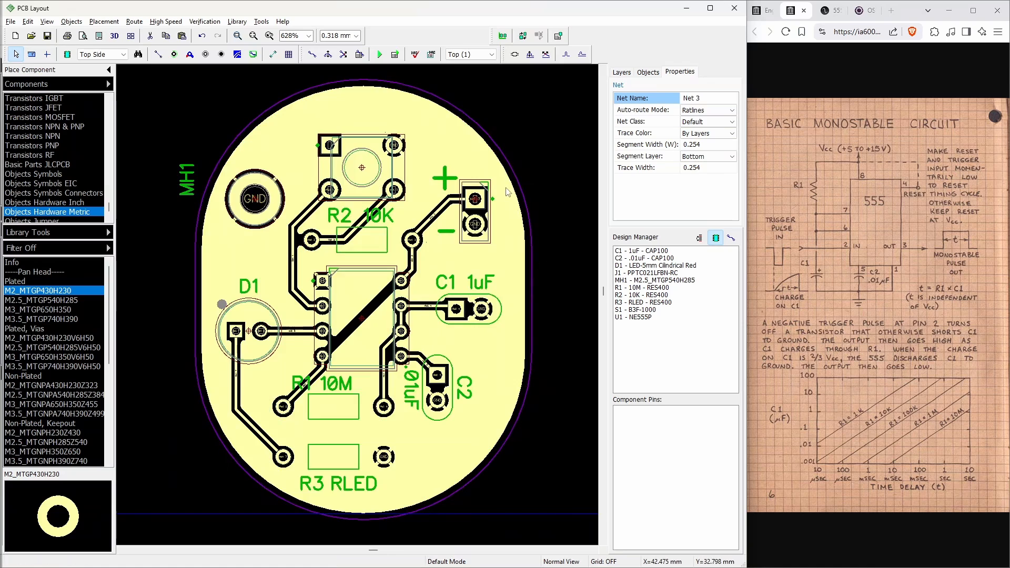
right_click(508, 177)
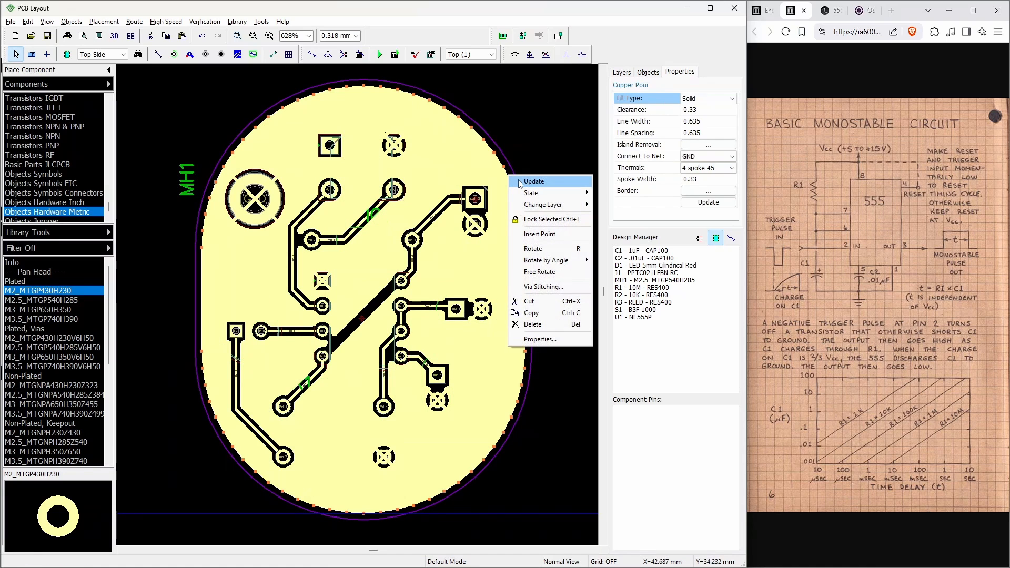
click(520, 182)
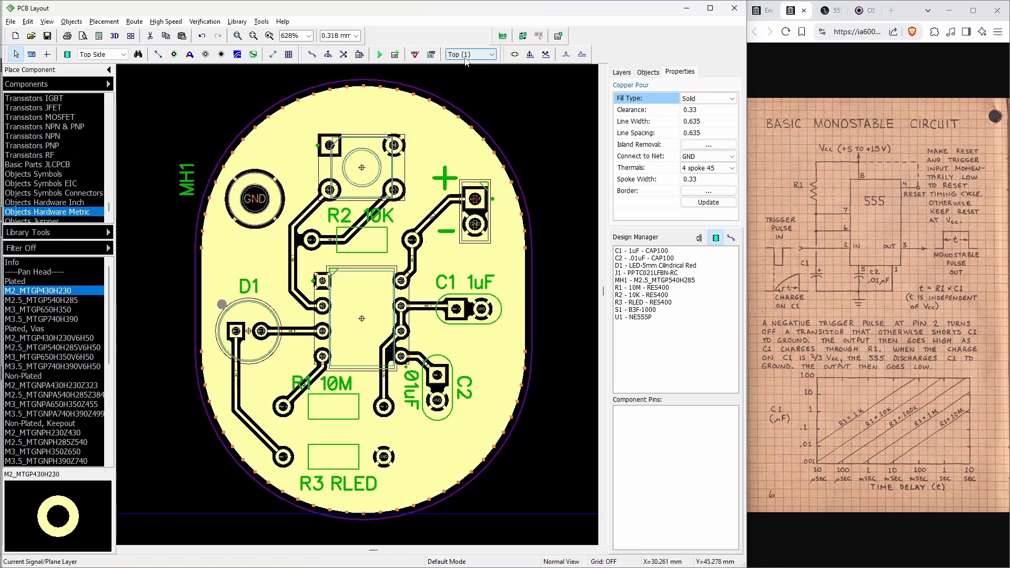
On the Bottom layer, outline a new five-point copper pour enclosing the whole board
scroll(468, 58, down, 1)
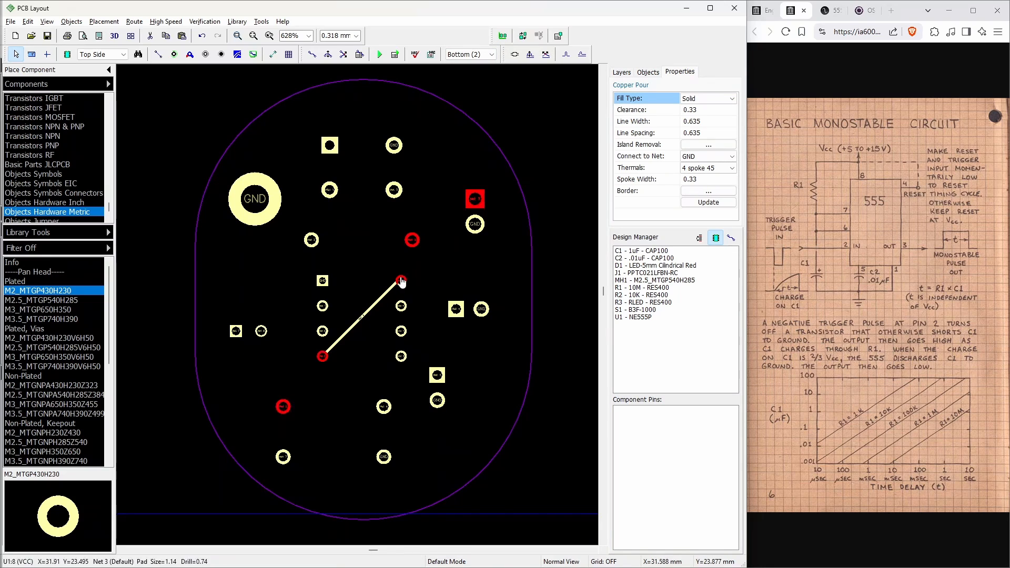
key(t)
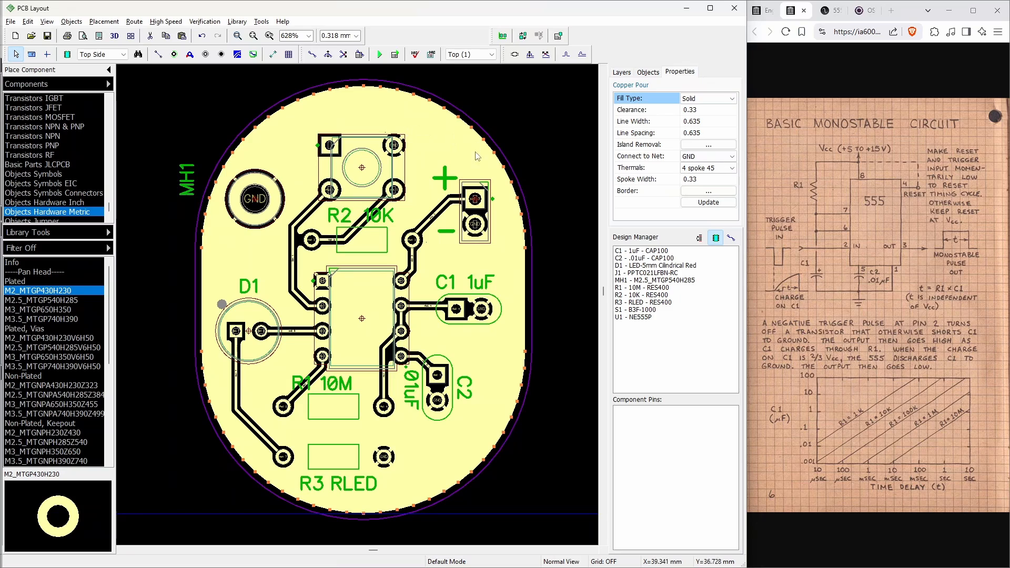
key(b)
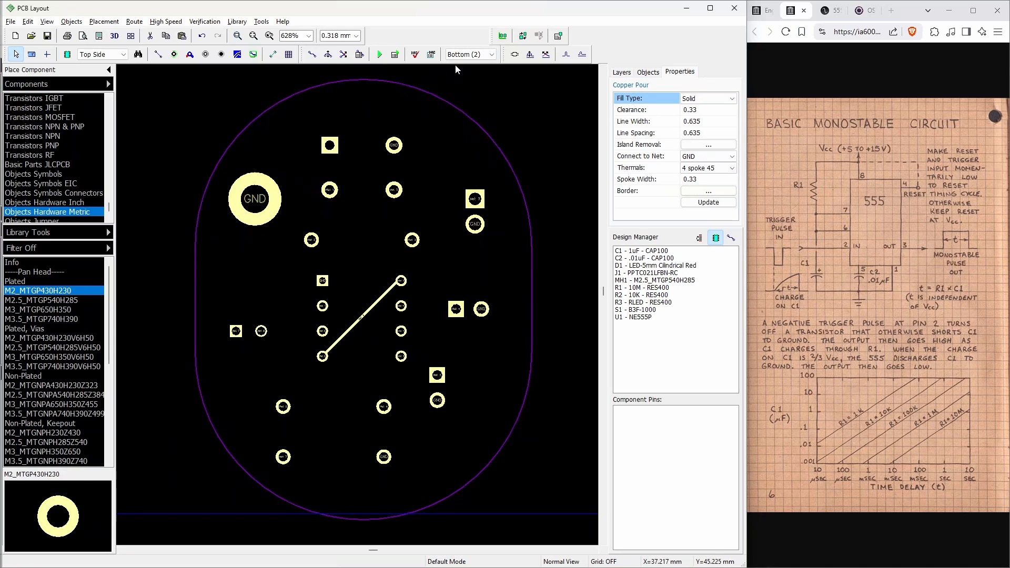
click(237, 54)
click(190, 89)
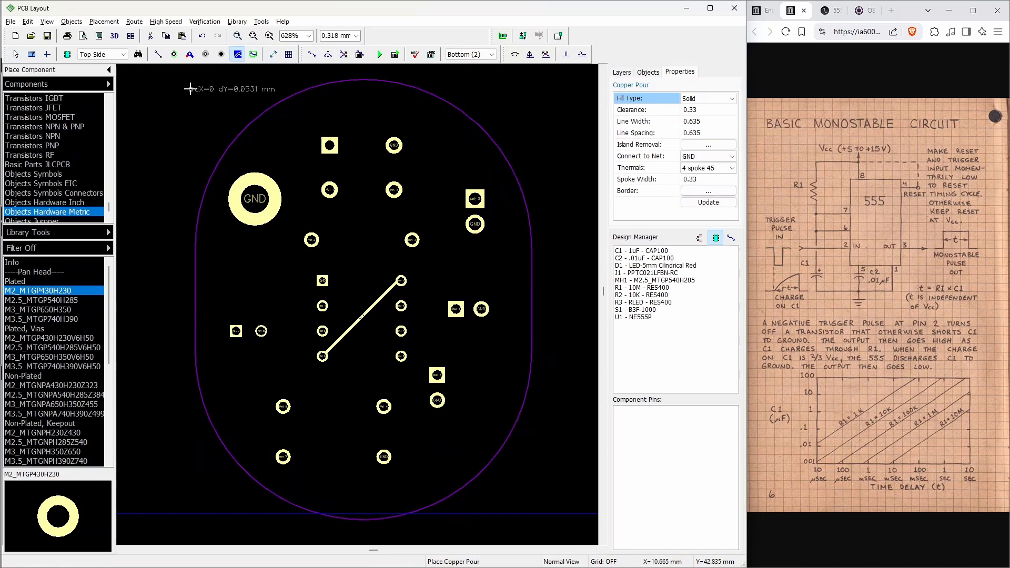
click(429, 87)
click(579, 194)
scroll(537, 279, down, 2)
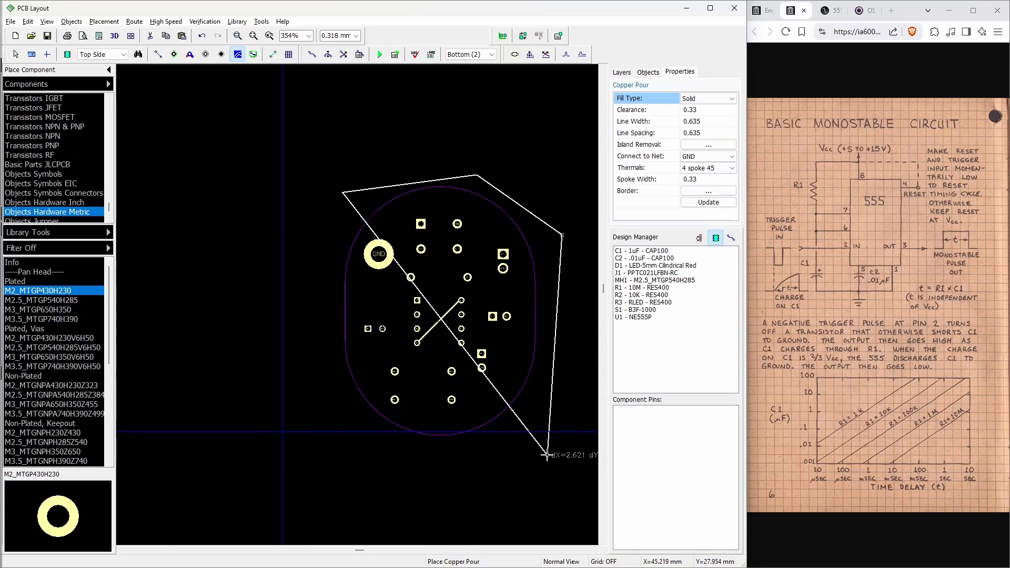
click(543, 457)
right_click(316, 441)
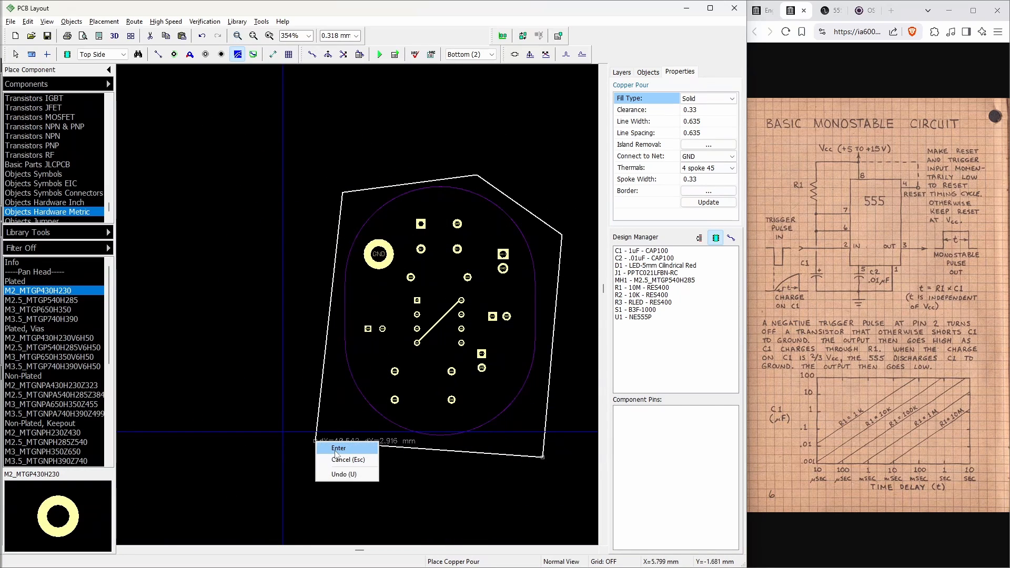
click(337, 449)
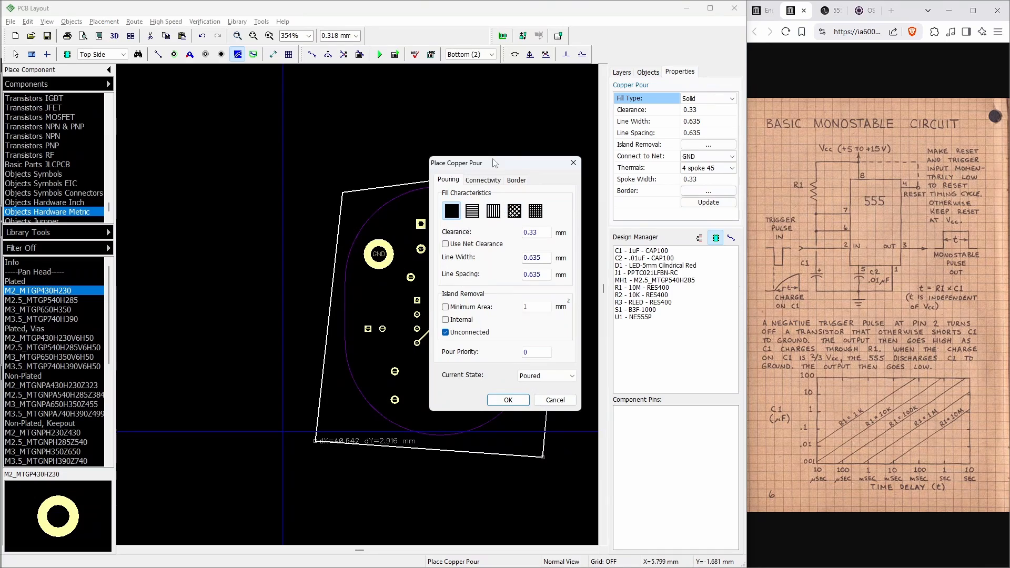
Make the bottom copper pour depend on the board outline, connect it to GND with 4 spoke 45 thermals, and place it
click(516, 179)
click(480, 305)
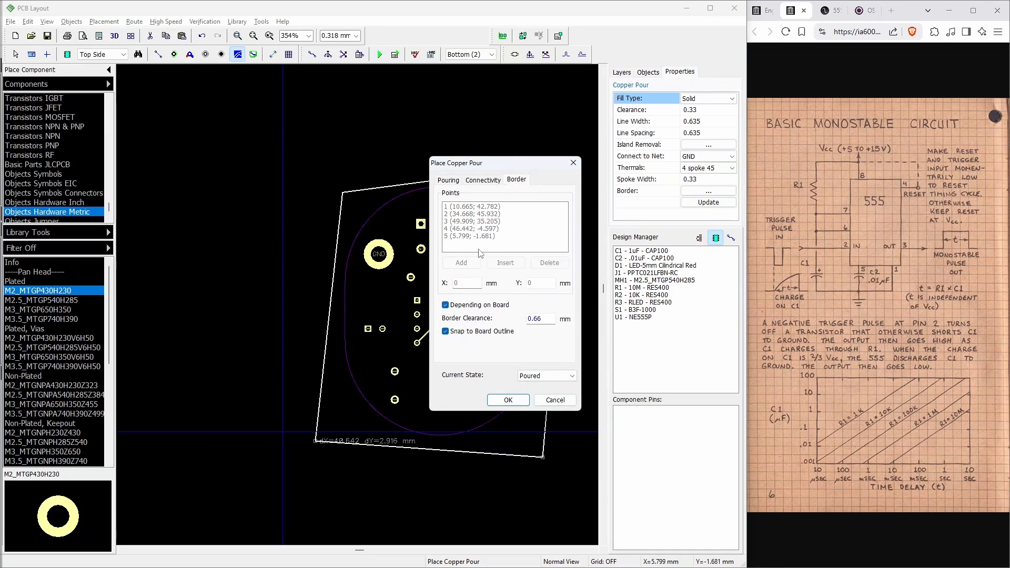
click(483, 180)
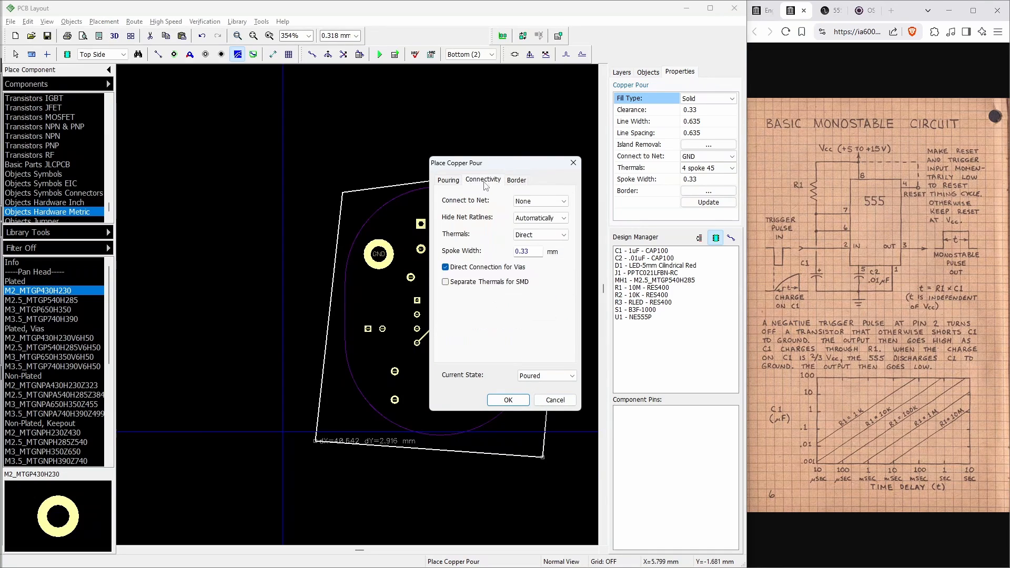
click(526, 201)
click(522, 218)
click(540, 234)
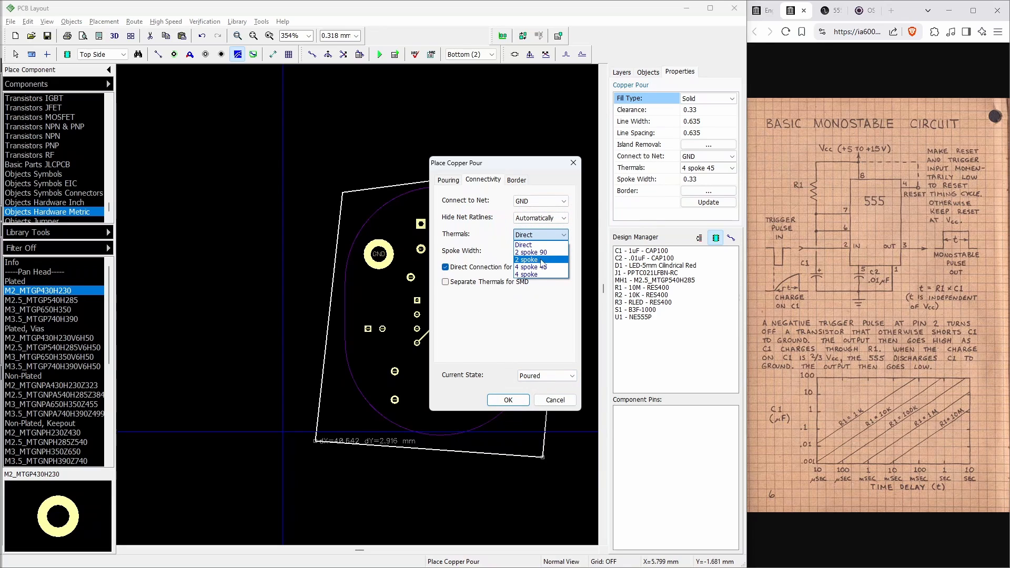
click(547, 269)
click(508, 400)
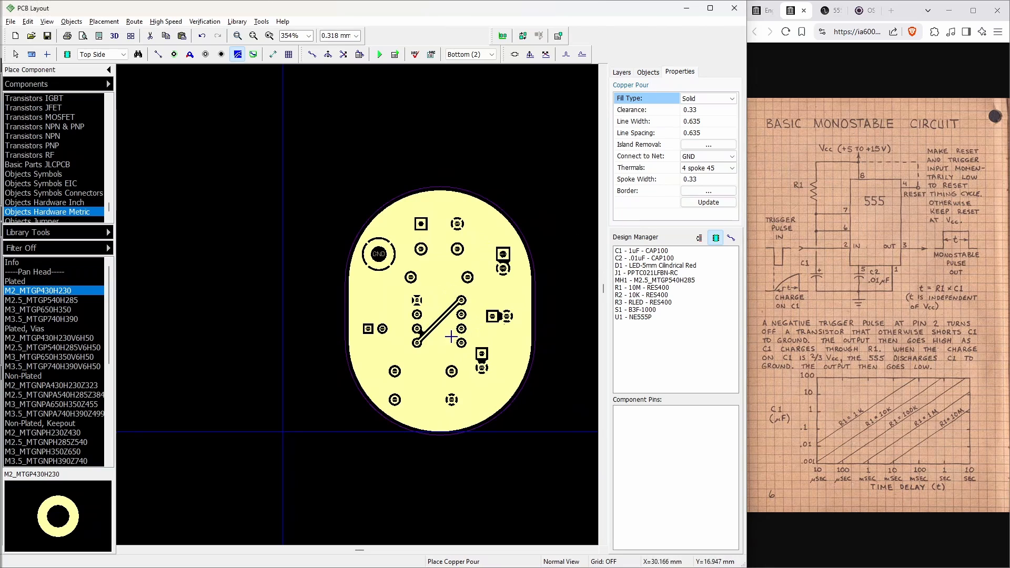
key(Escape)
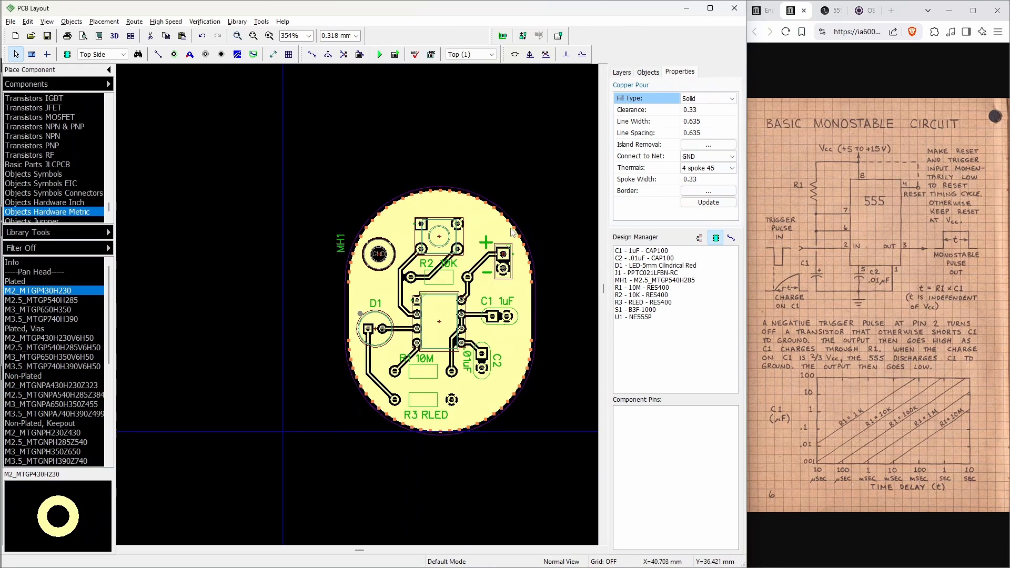
Run the design rule check and check net connectivity across traces, shapes and copper pours
click(166, 22)
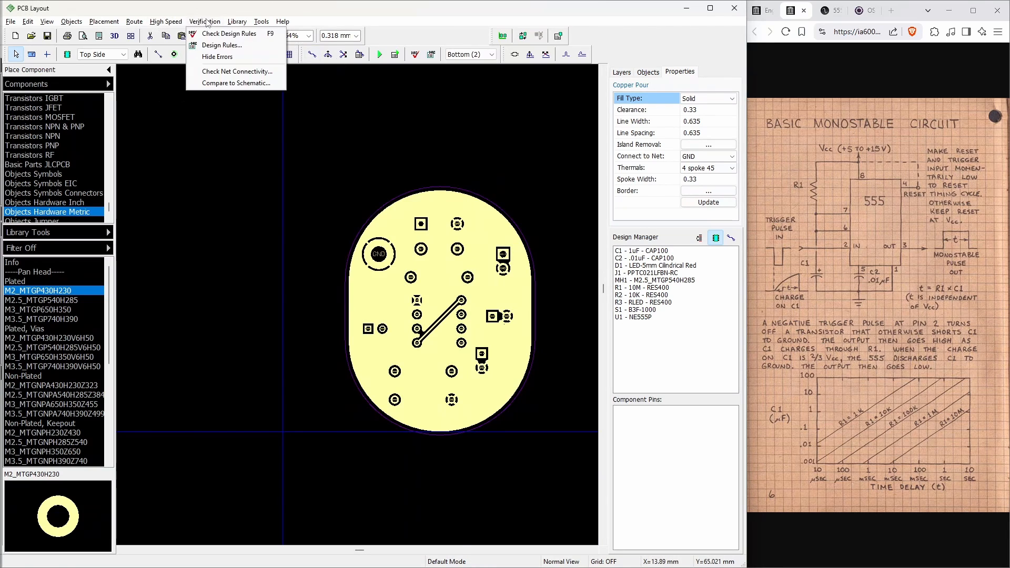
click(217, 34)
key(Return)
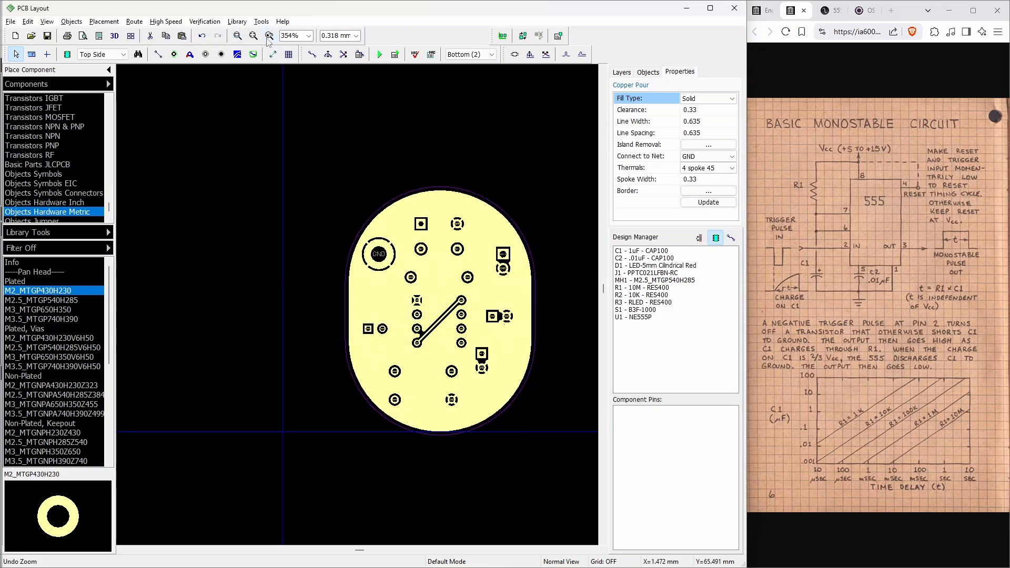
click(204, 22)
click(231, 71)
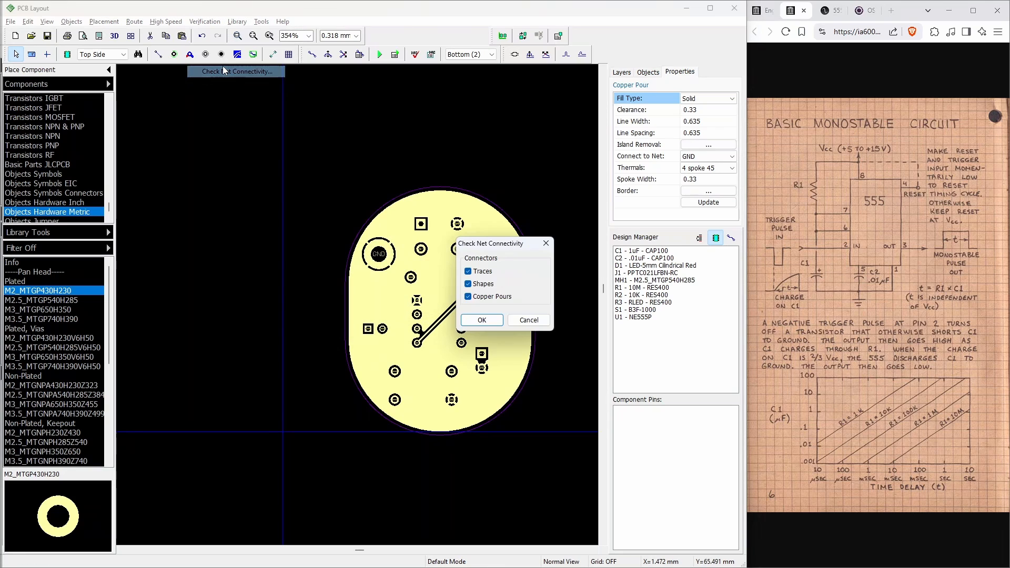
click(497, 320)
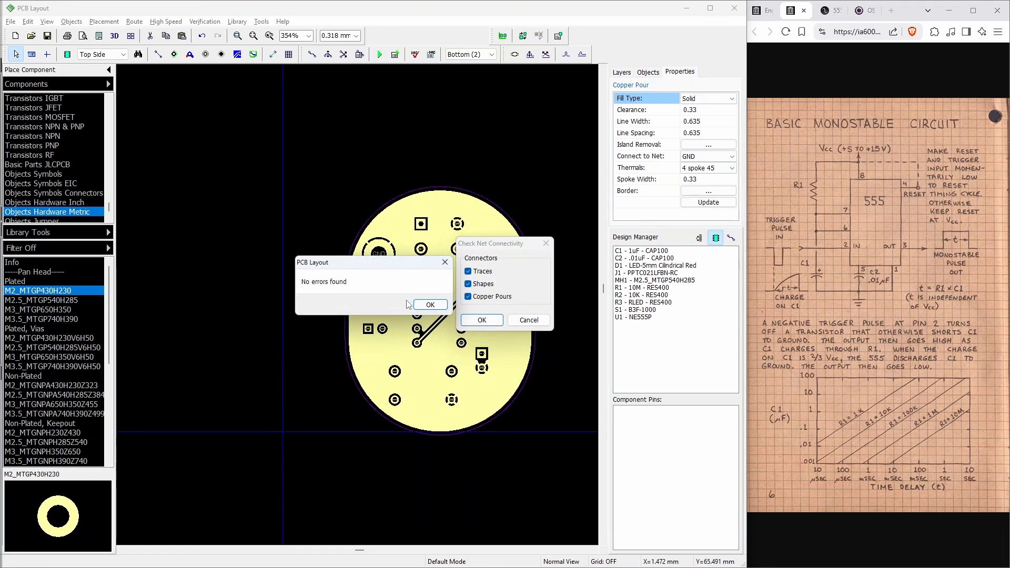
click(429, 305)
Compare the layout with the schematic 555monostable.dch and examine the description of the listed GND pad error
click(204, 22)
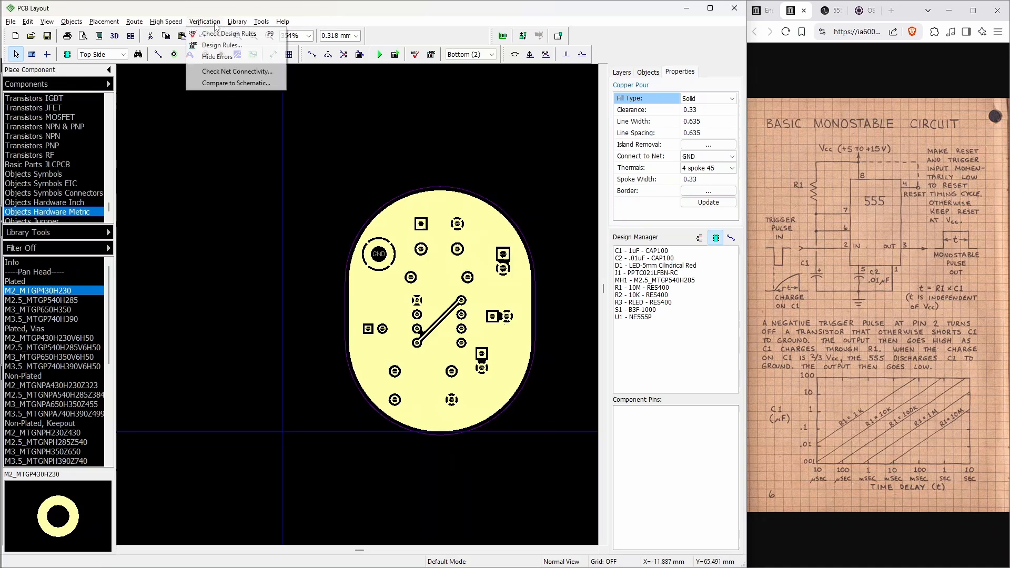
click(236, 84)
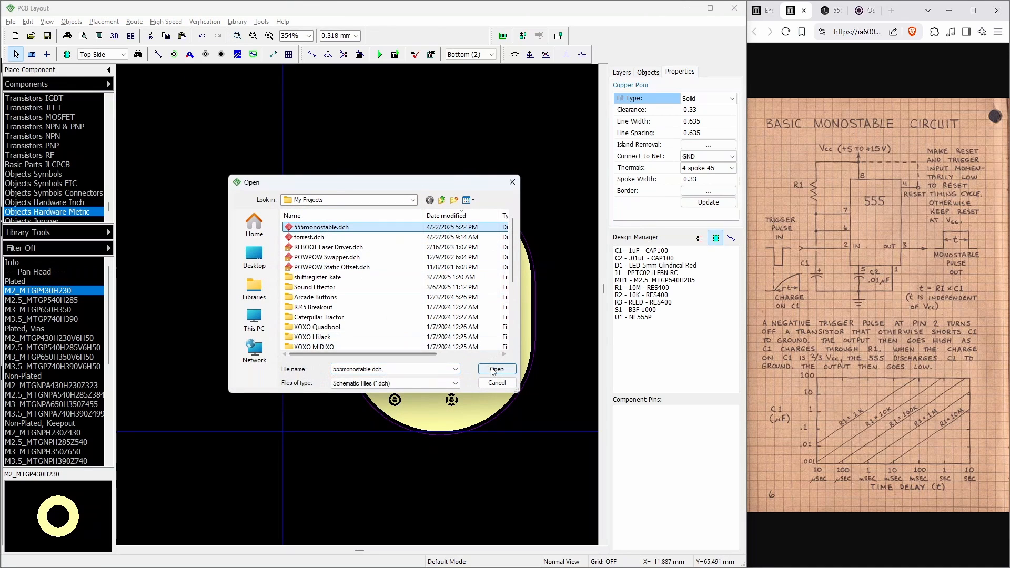
click(494, 370)
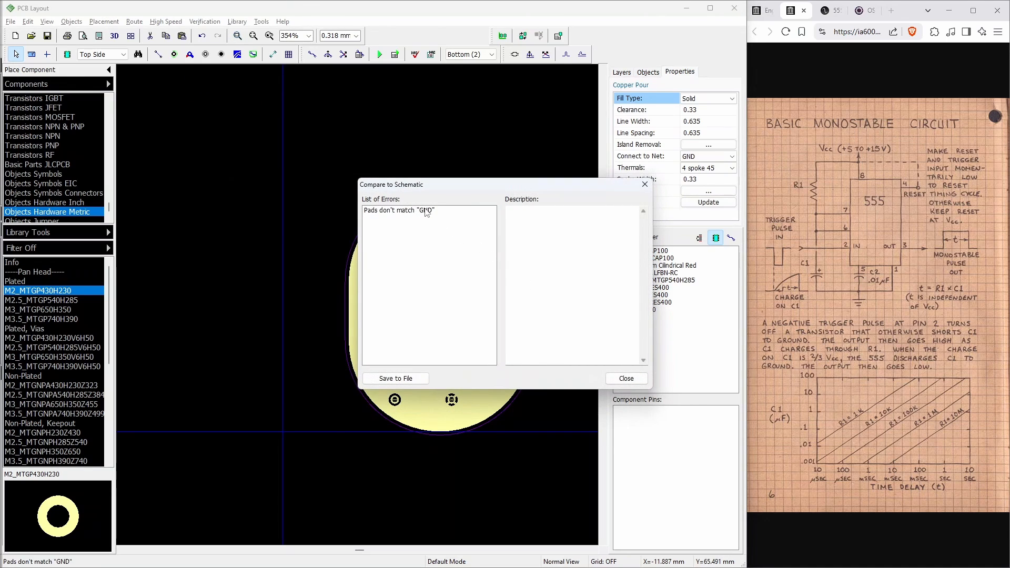
click(426, 211)
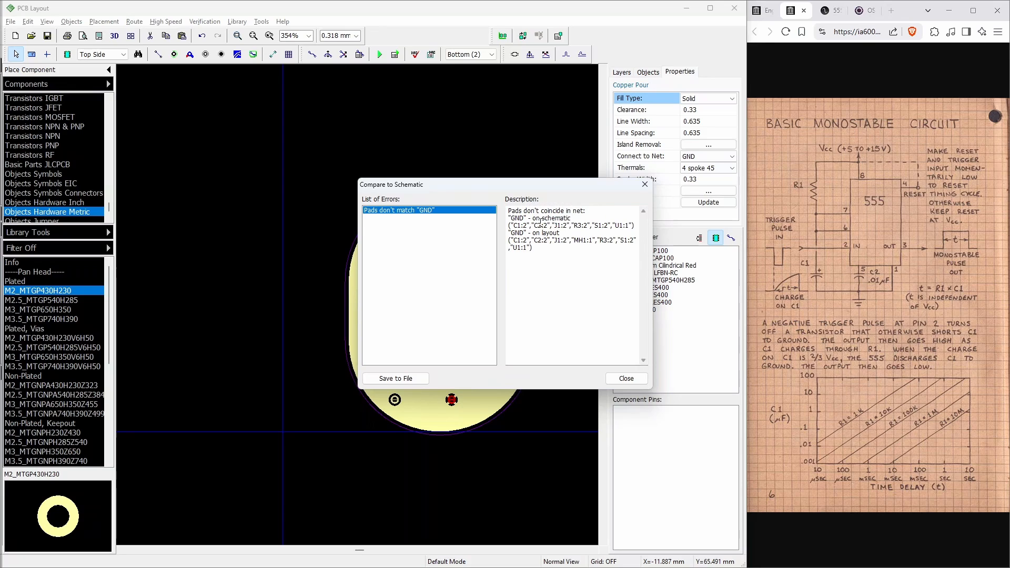
click(636, 379)
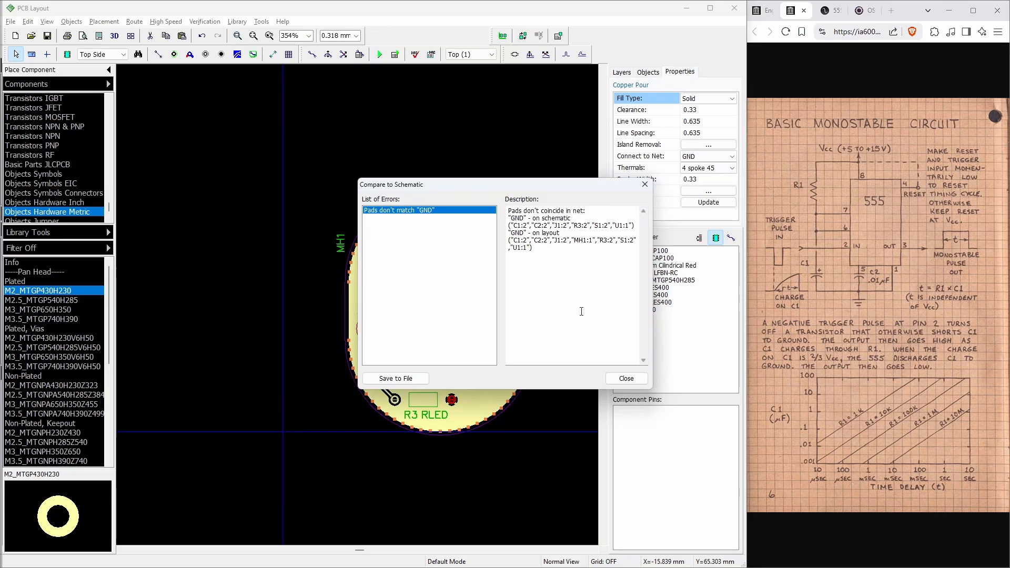
click(627, 378)
click(404, 177)
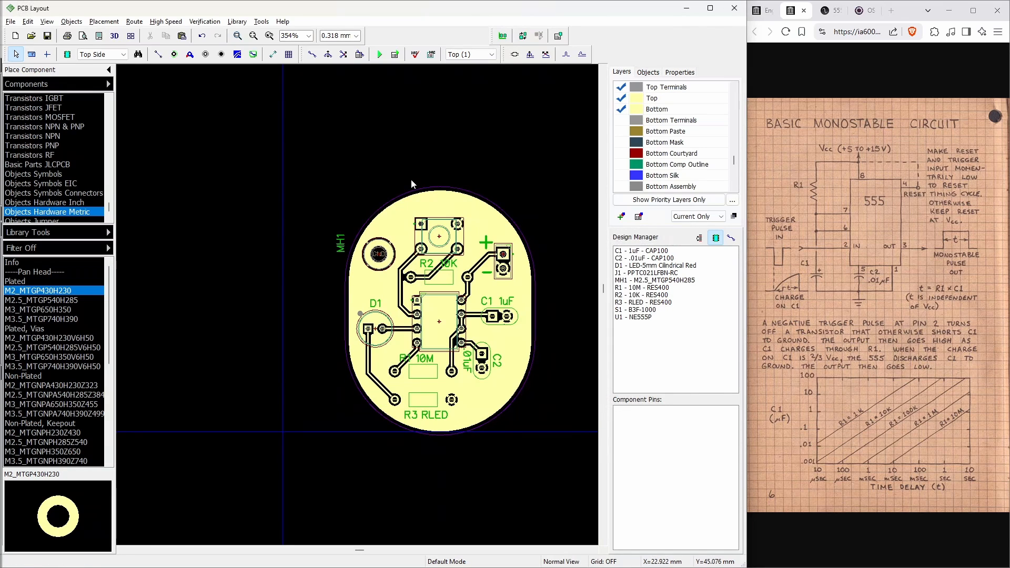
Switch to the Schematics window, reposition MH1, and wire it to a copy of J1's GND symbol placed below it
key(alt+Tab)
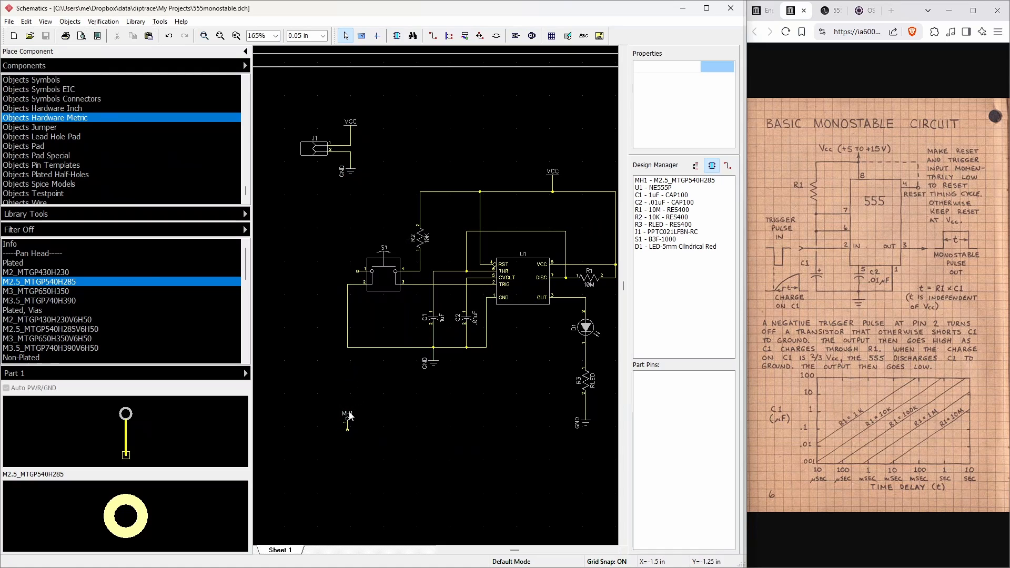
drag(351, 421, 369, 417)
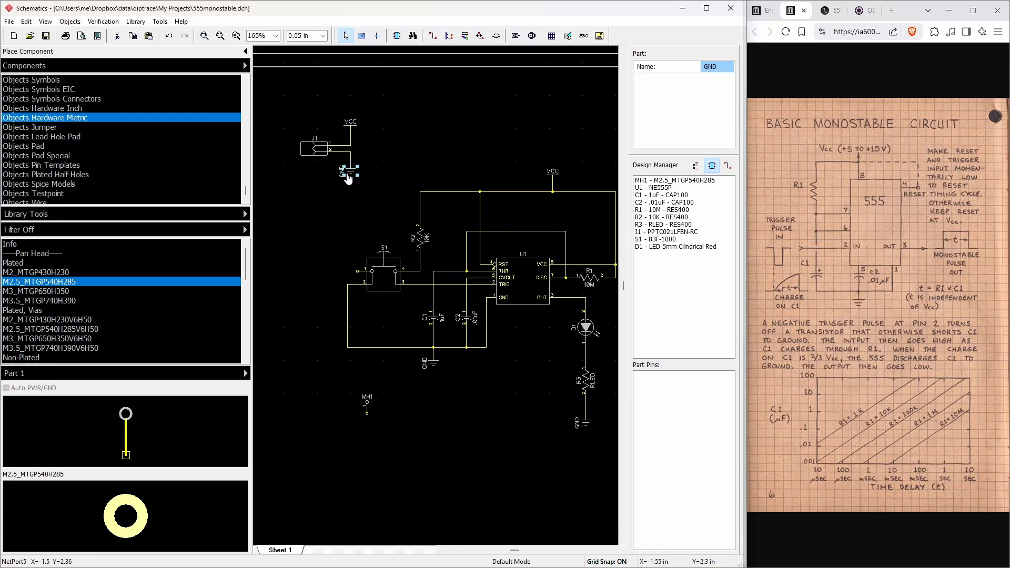
click(360, 184)
drag(365, 183, 368, 443)
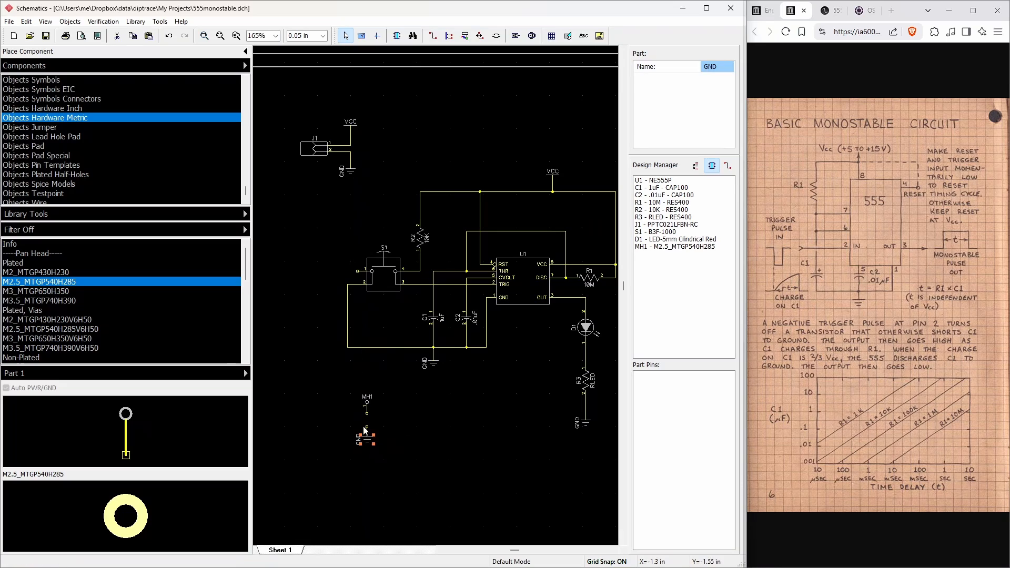
click(433, 37)
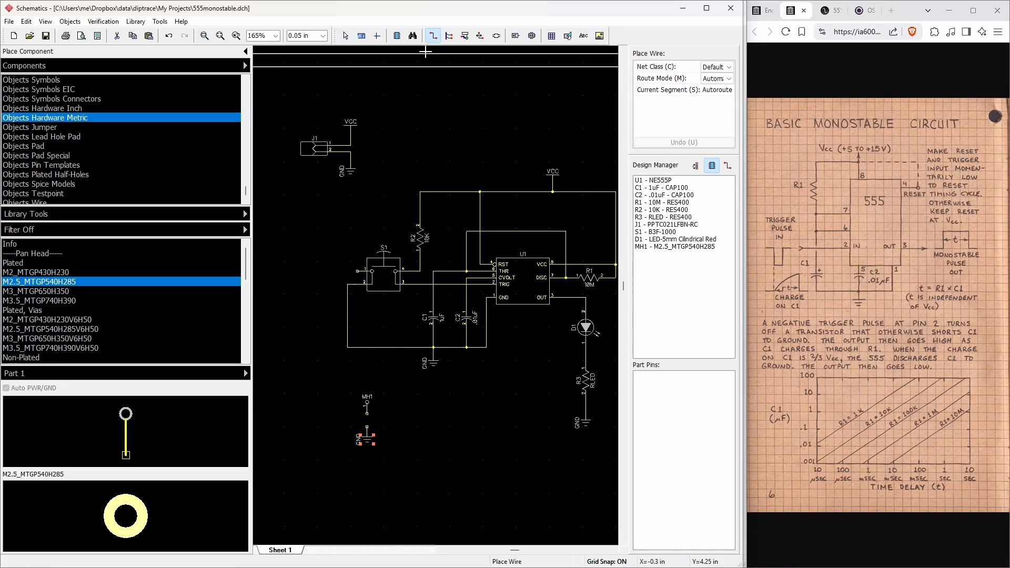
click(365, 424)
Switch back to PCB Layout and update the layout by RefDes from the schematic 555monostable.dch
key(alt+Tab)
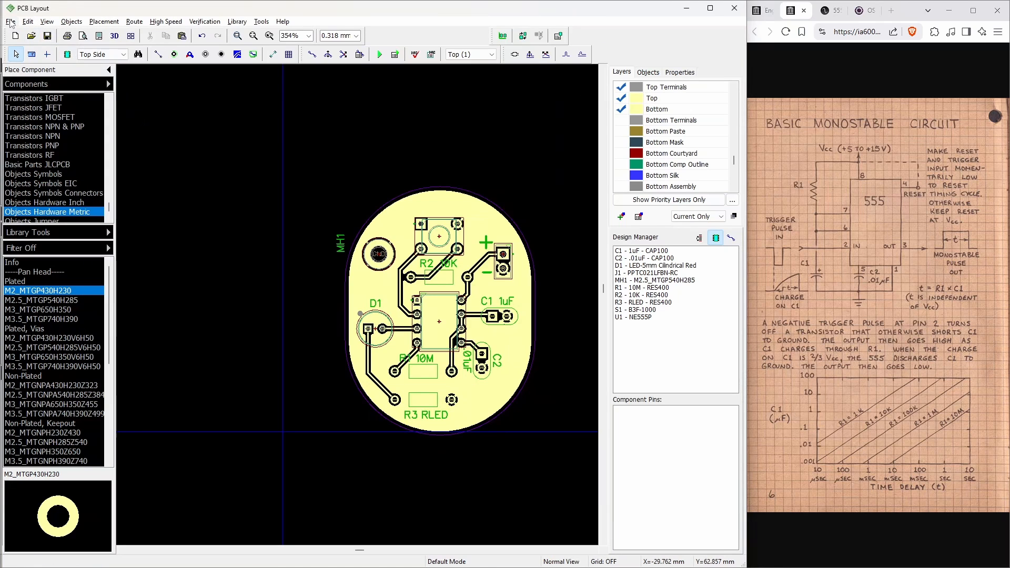
click(10, 21)
mouse_move(79, 193)
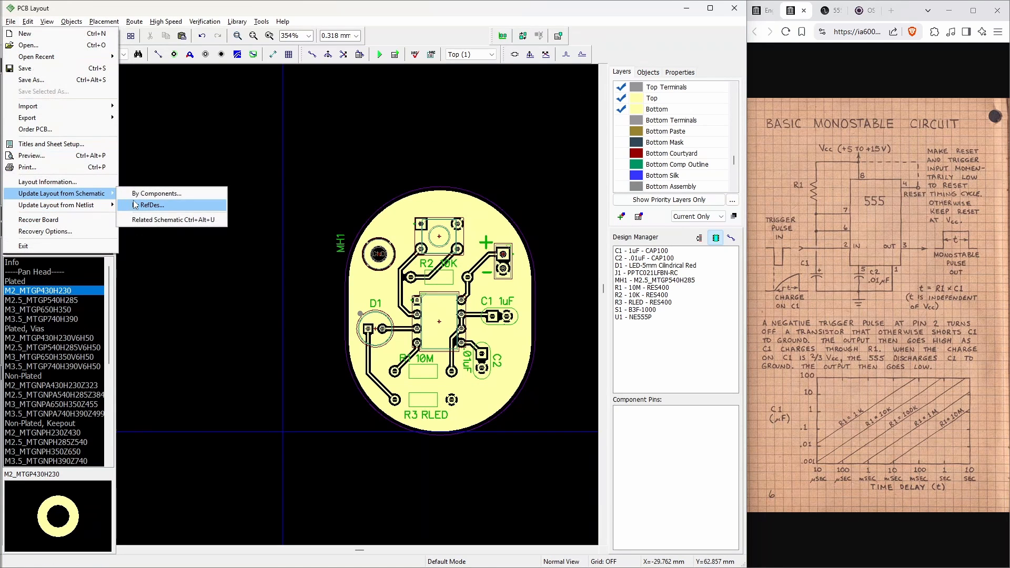
click(149, 205)
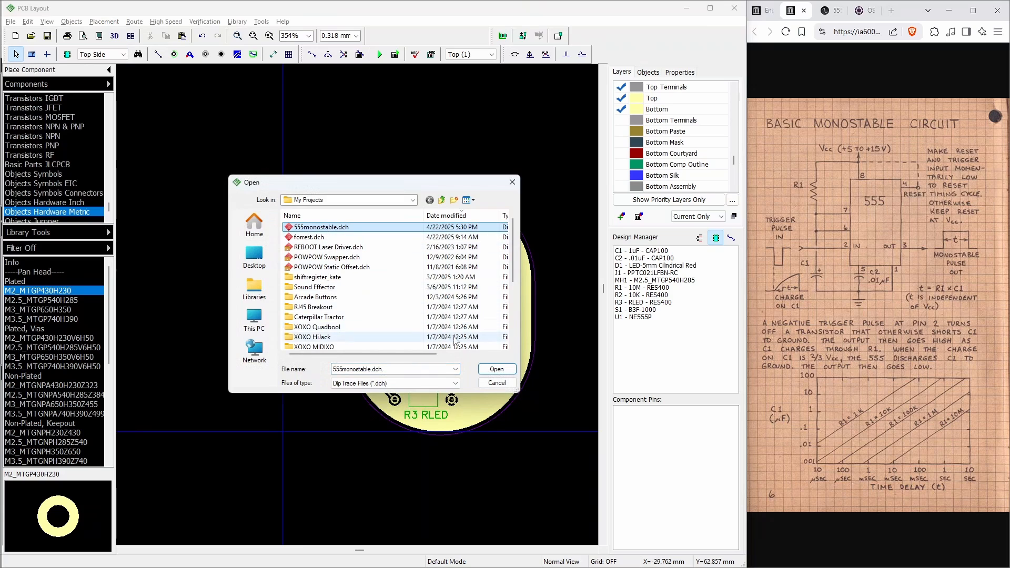
click(497, 370)
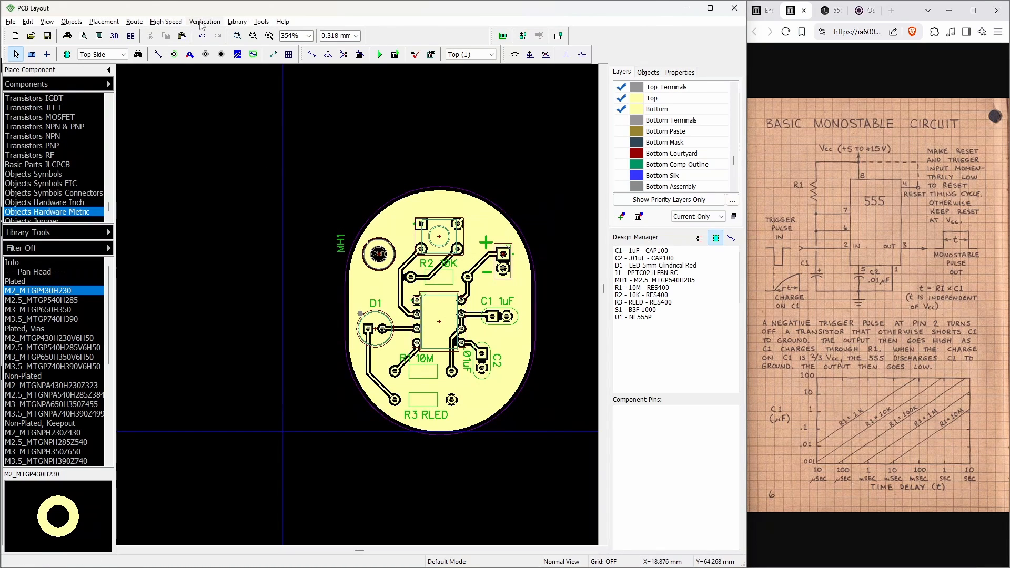
Compare the updated layout with 555monostable.dch again and rerun the design rule check
click(205, 21)
click(234, 70)
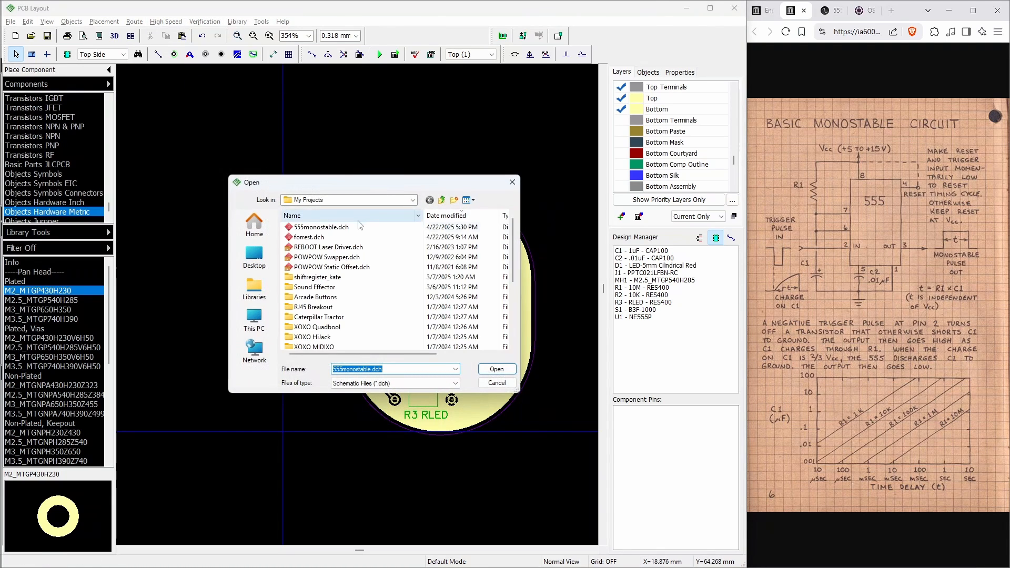
click(497, 369)
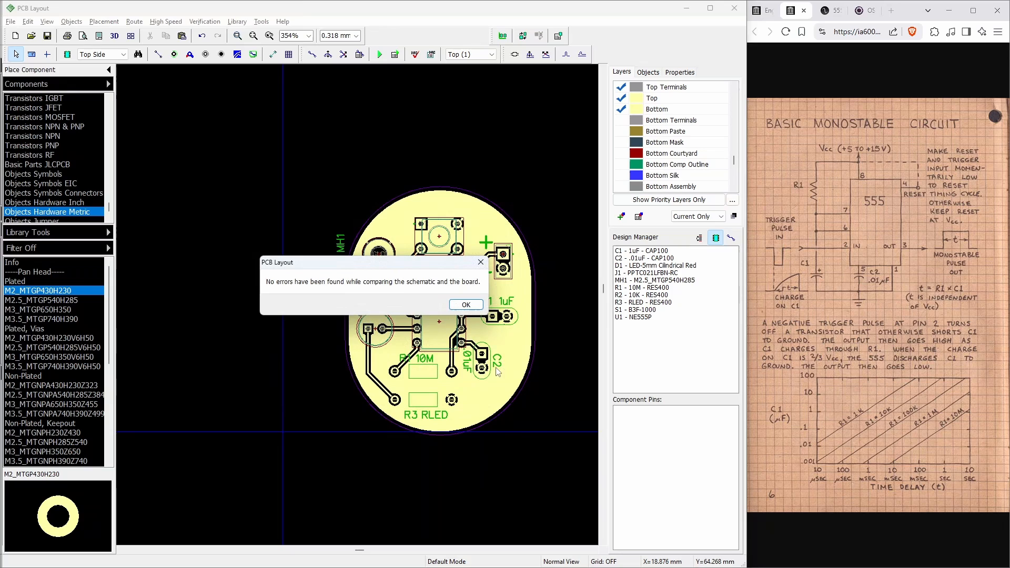
click(457, 306)
click(208, 22)
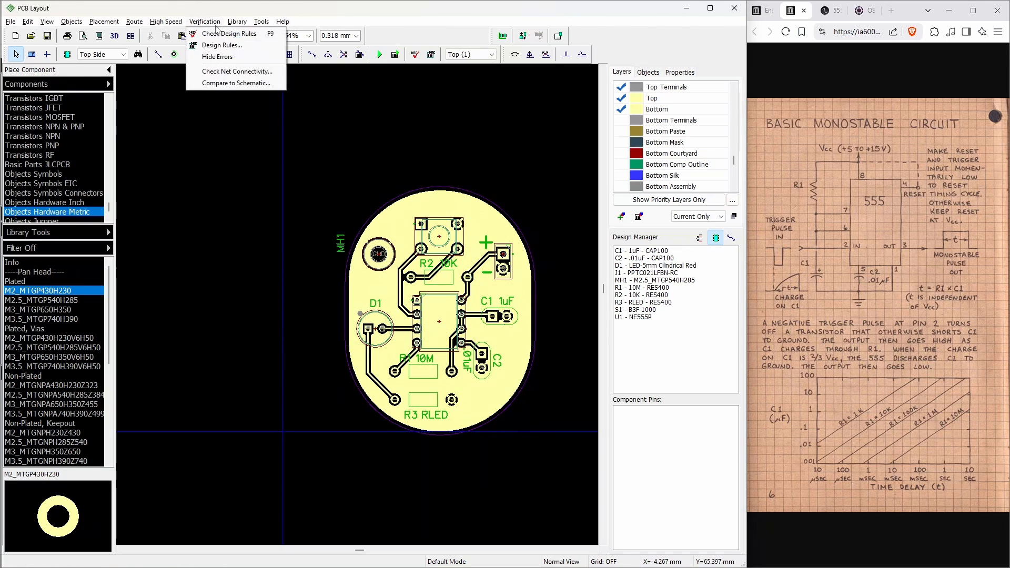
click(228, 33)
click(437, 330)
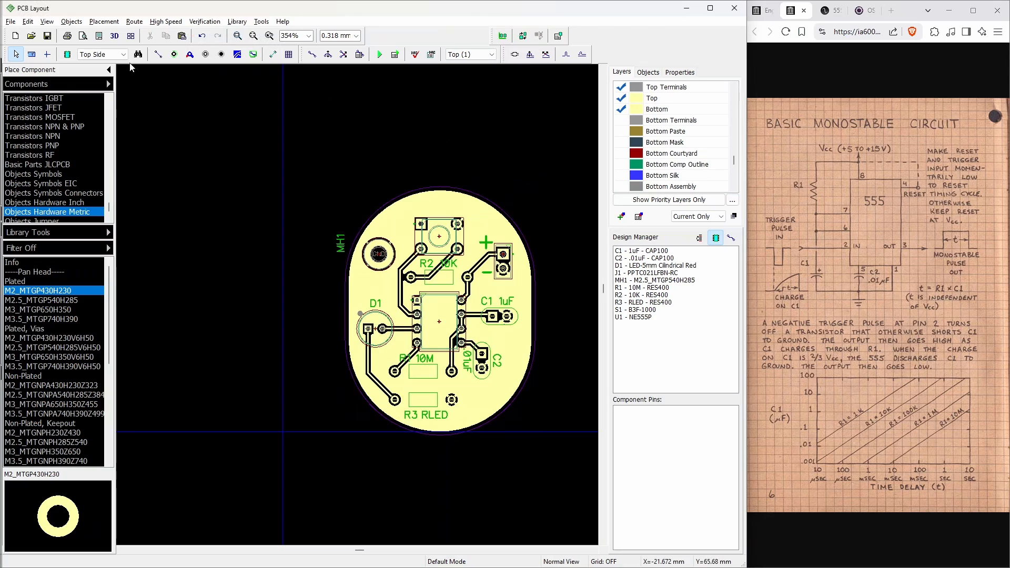
Save the board layout as 555monostable in the My Projects folder, in DipTrace (*.dip) format
click(9, 22)
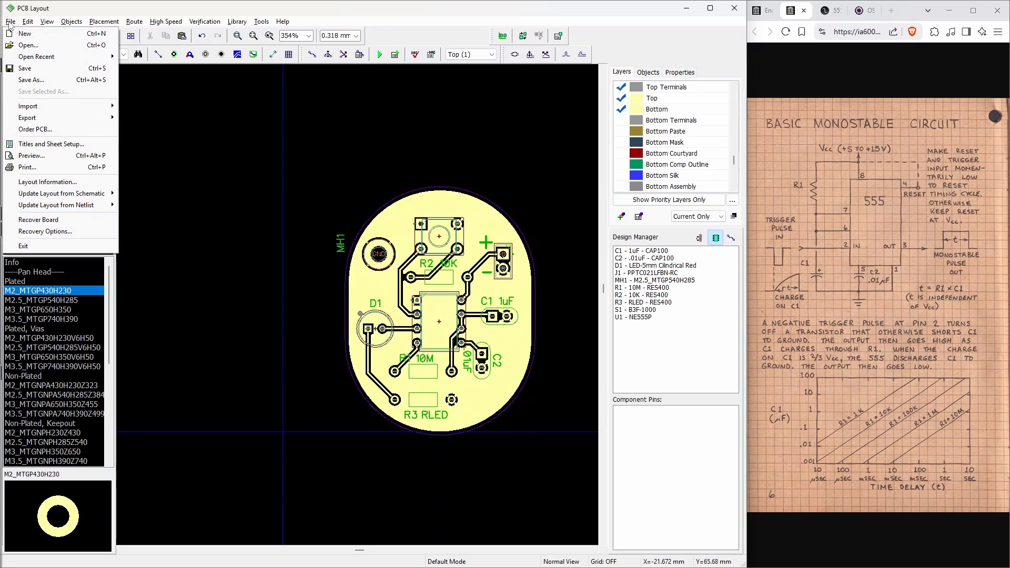
click(26, 69)
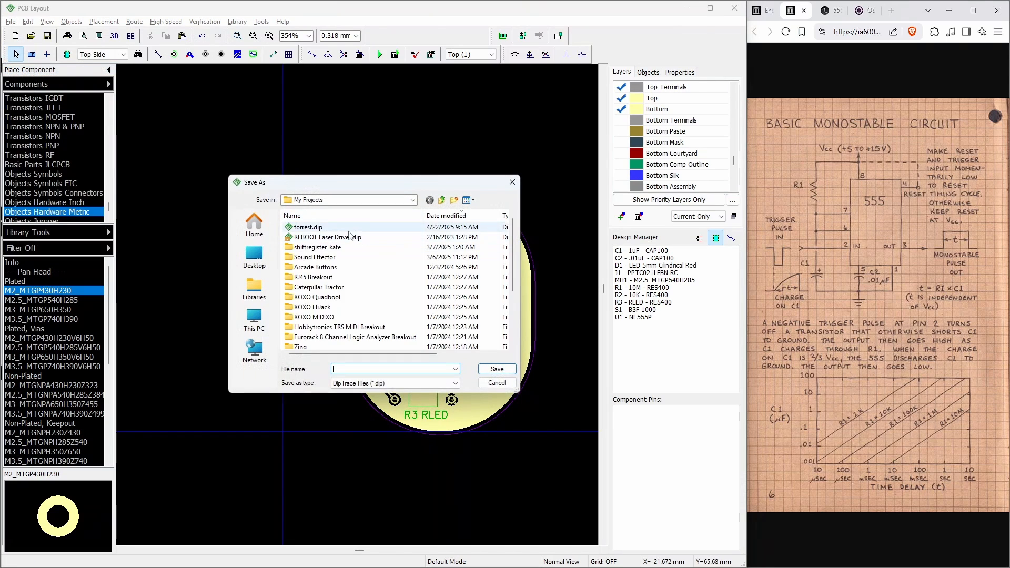
text(555)
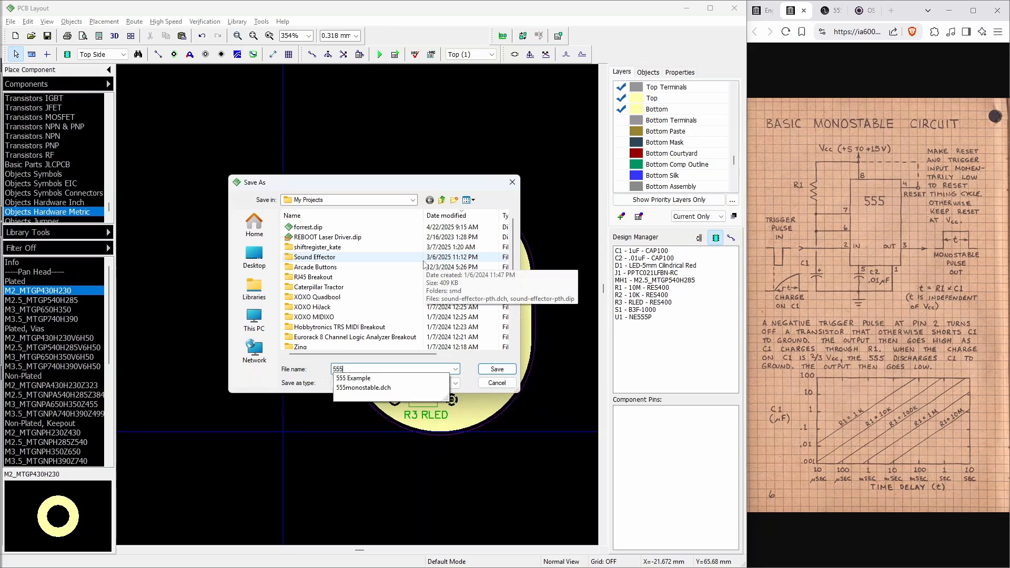
click(389, 387)
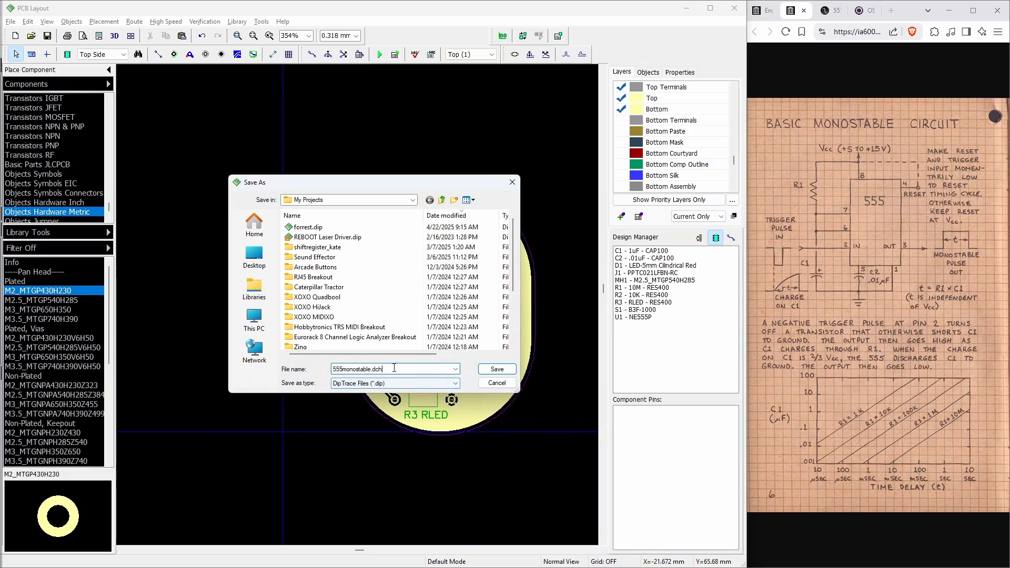
key(BackSpace)
key(BackSpace)
key(BackSpace)
key(BackSpace)
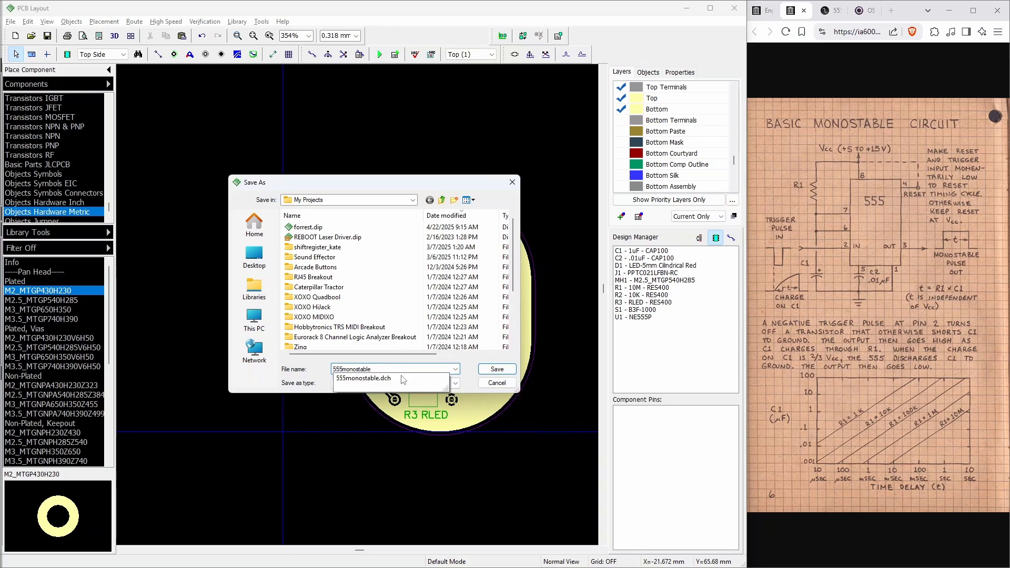
click(492, 368)
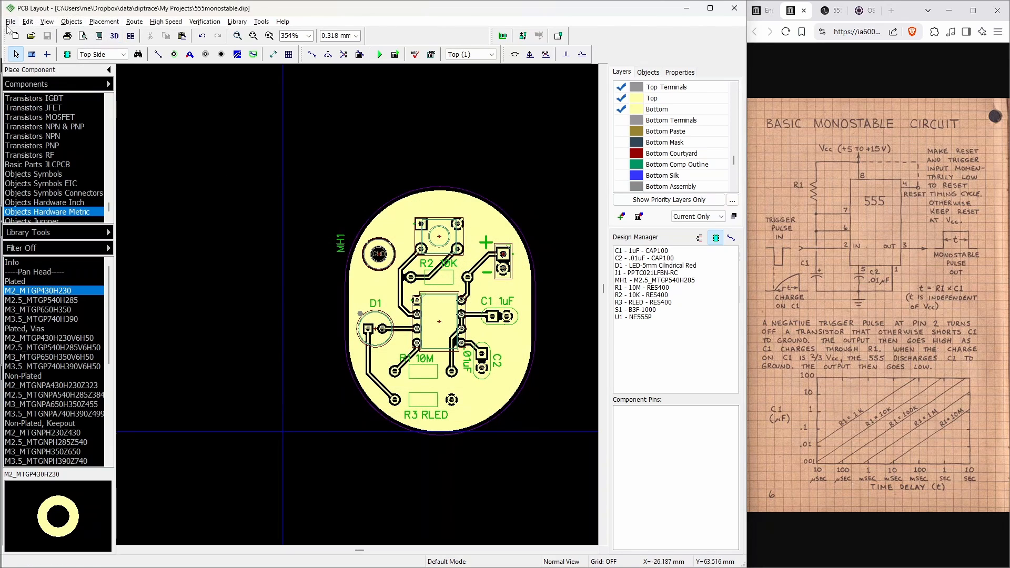
Maximize the layout window and export all layers as a Gerber + NC Drill zip archive named 555monostable_gerber.zip in Downloads
click(709, 8)
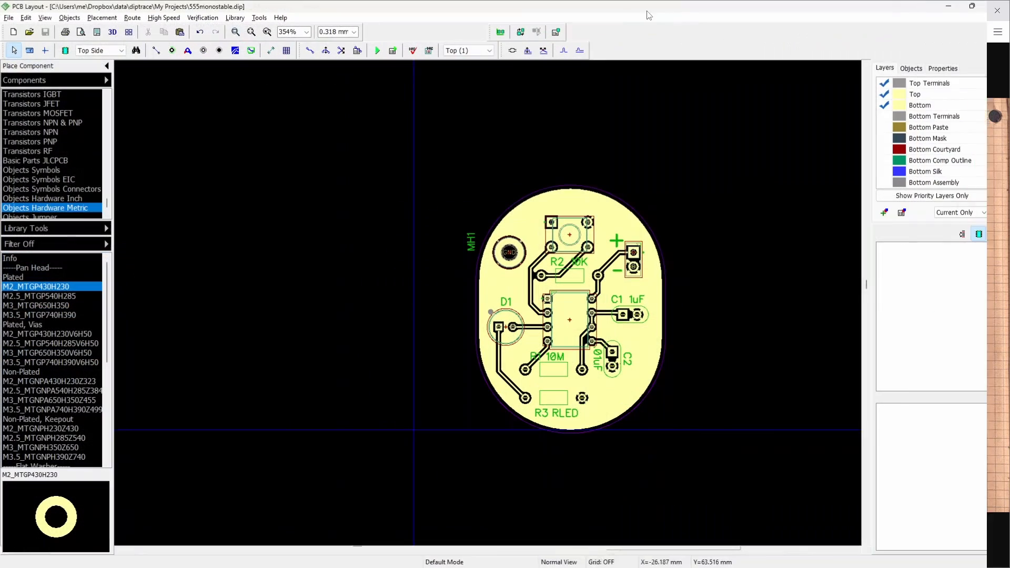
click(10, 18)
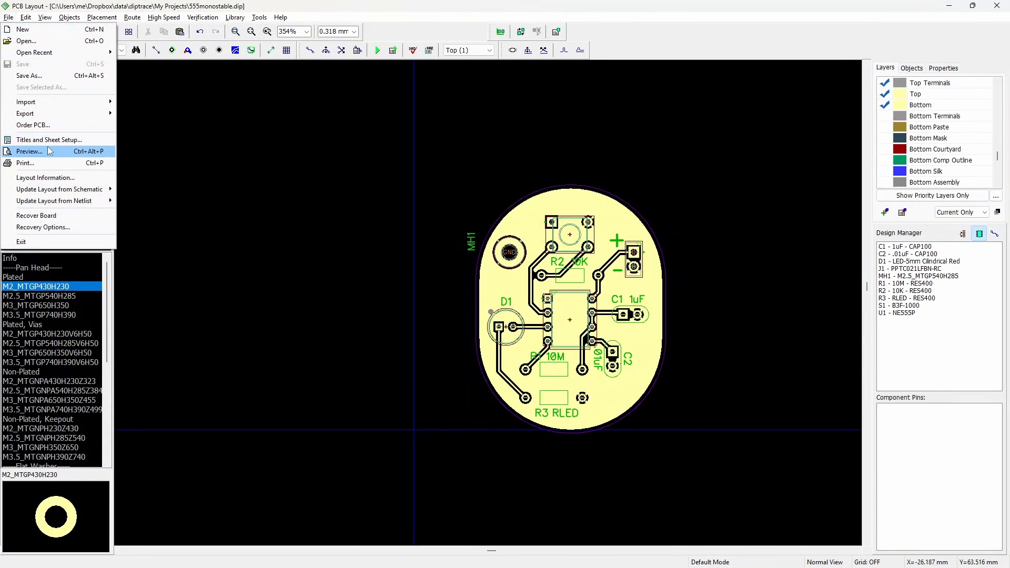
mouse_move(51, 116)
click(141, 139)
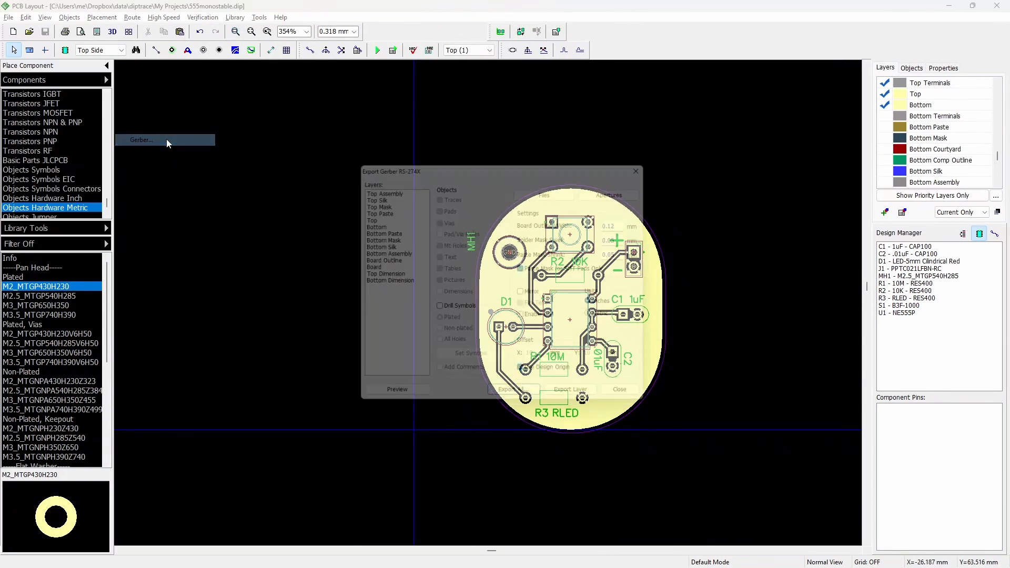
click(534, 404)
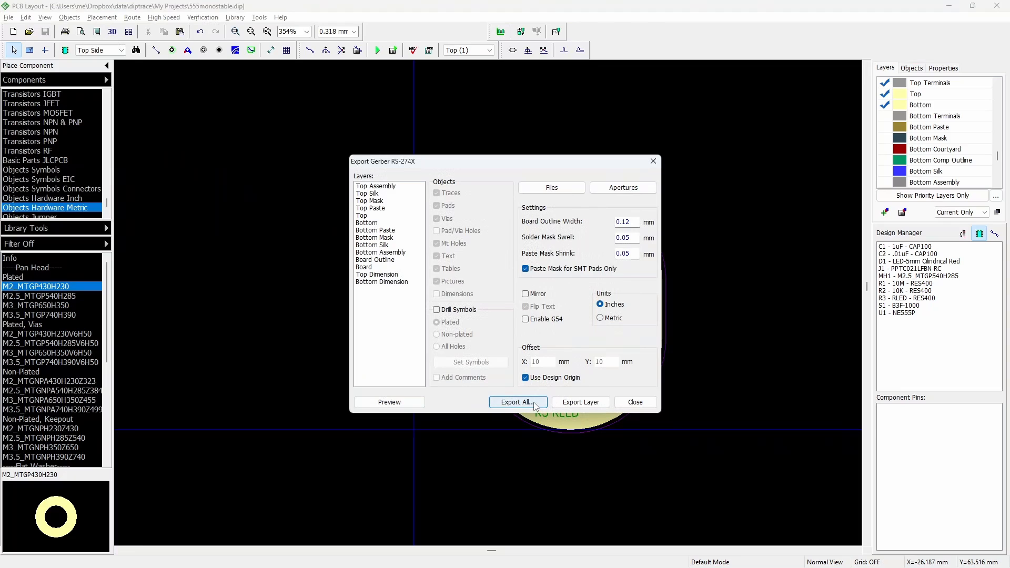
click(536, 402)
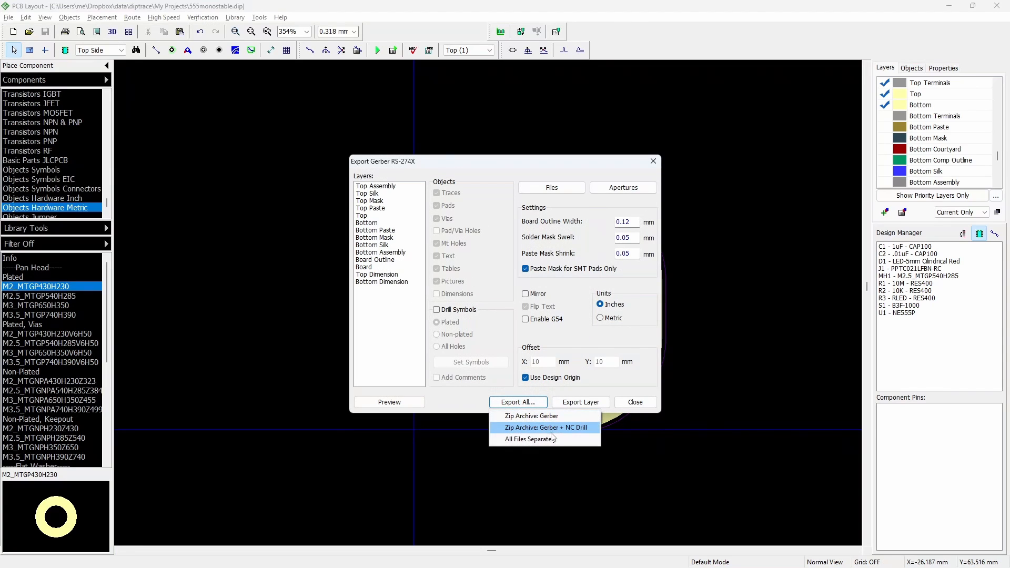
click(574, 429)
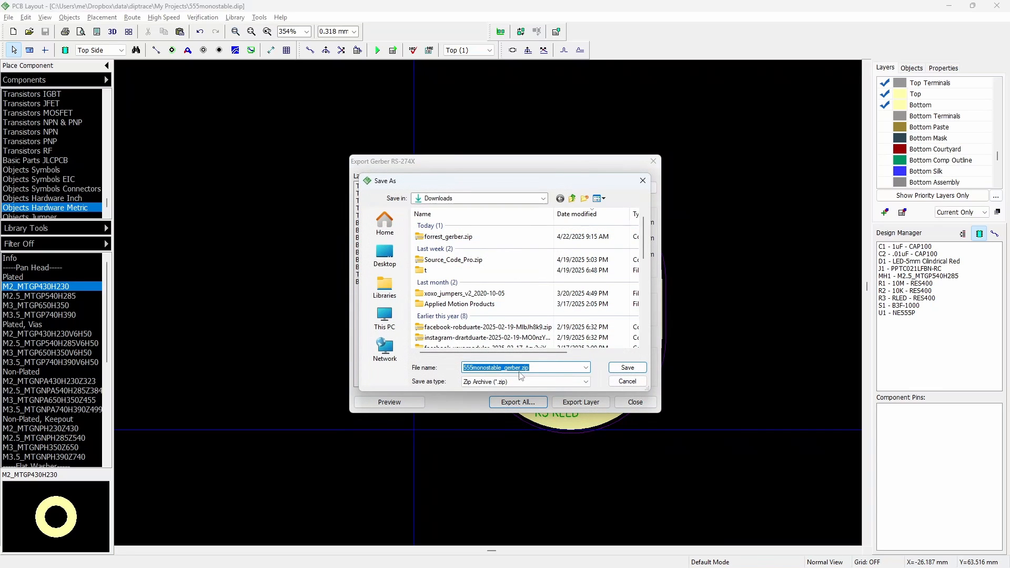
click(627, 368)
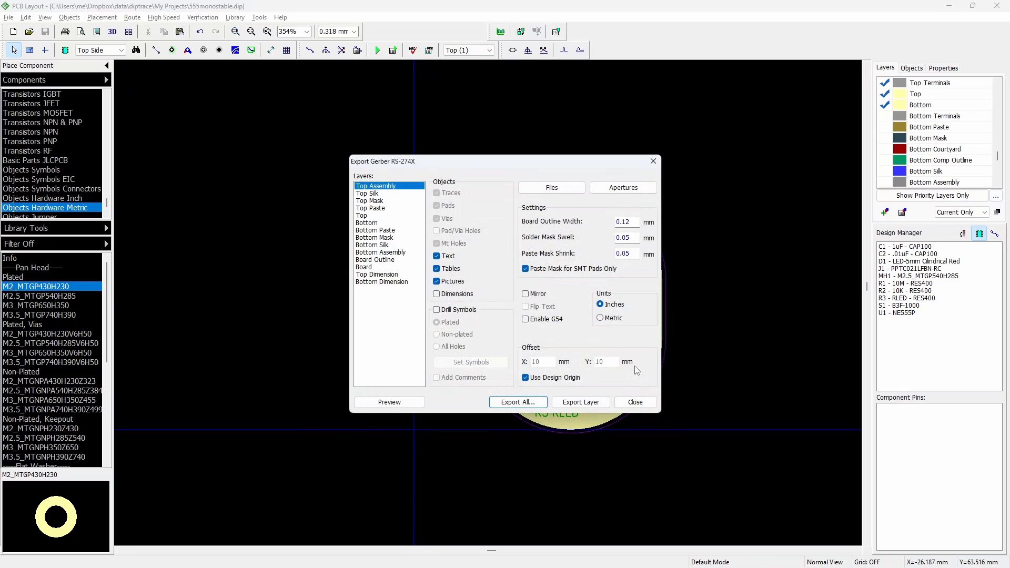
Switch to the browser, maximize it, and upload 555monostable_gerber.zip from Downloads to OSH Park
key(alt+Tab)
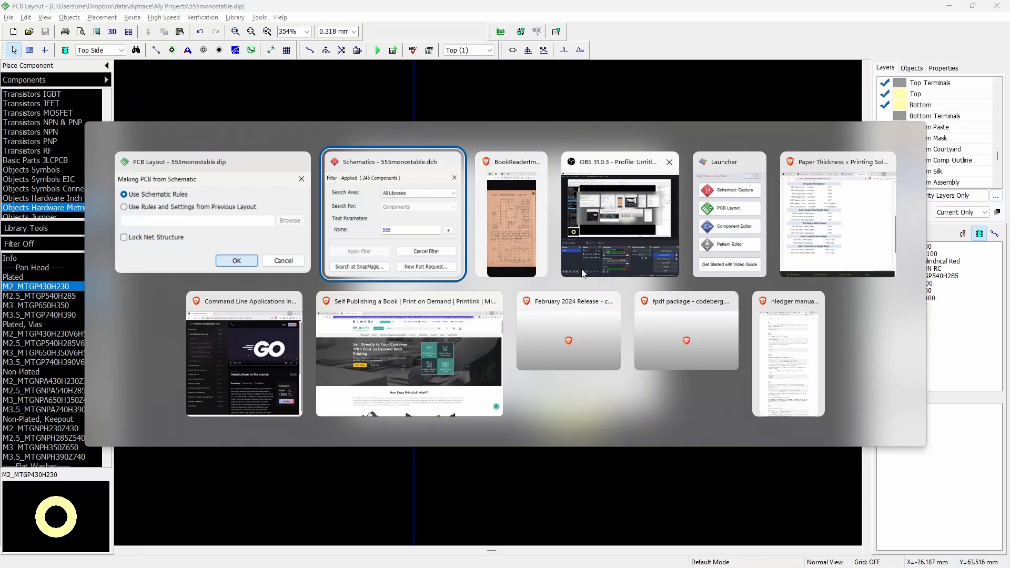
click(522, 232)
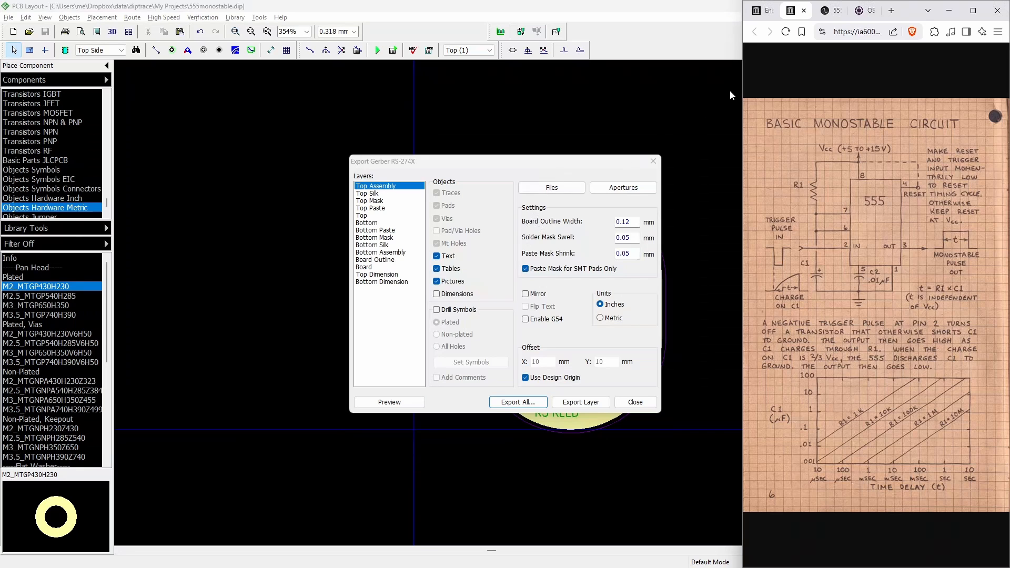
click(972, 10)
click(425, 10)
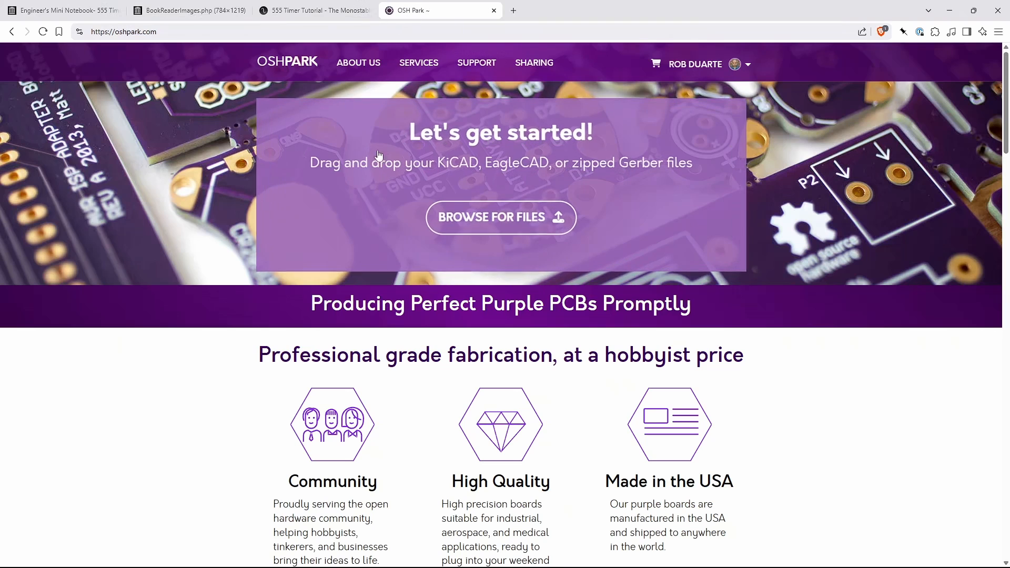
click(508, 218)
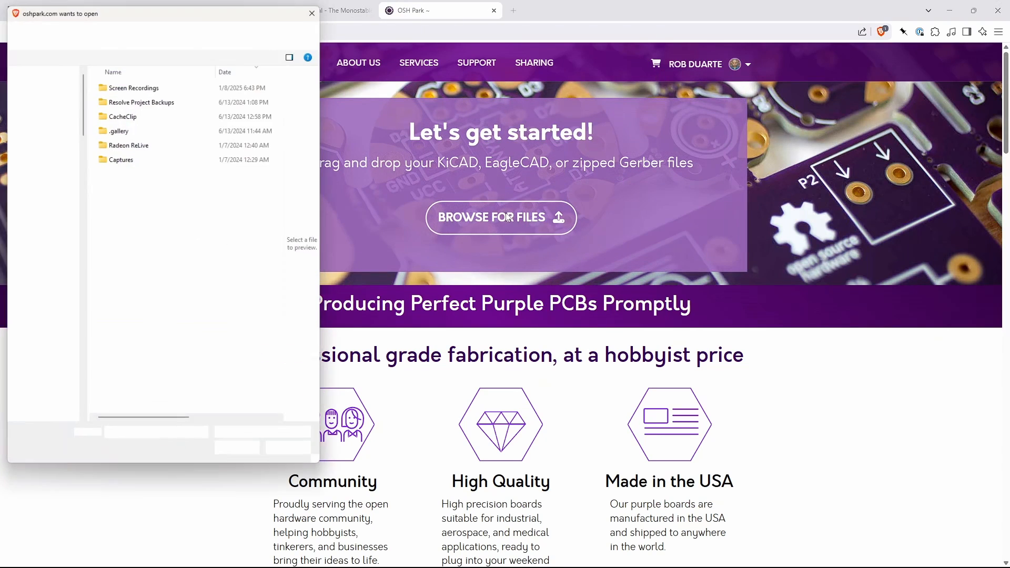
click(47, 190)
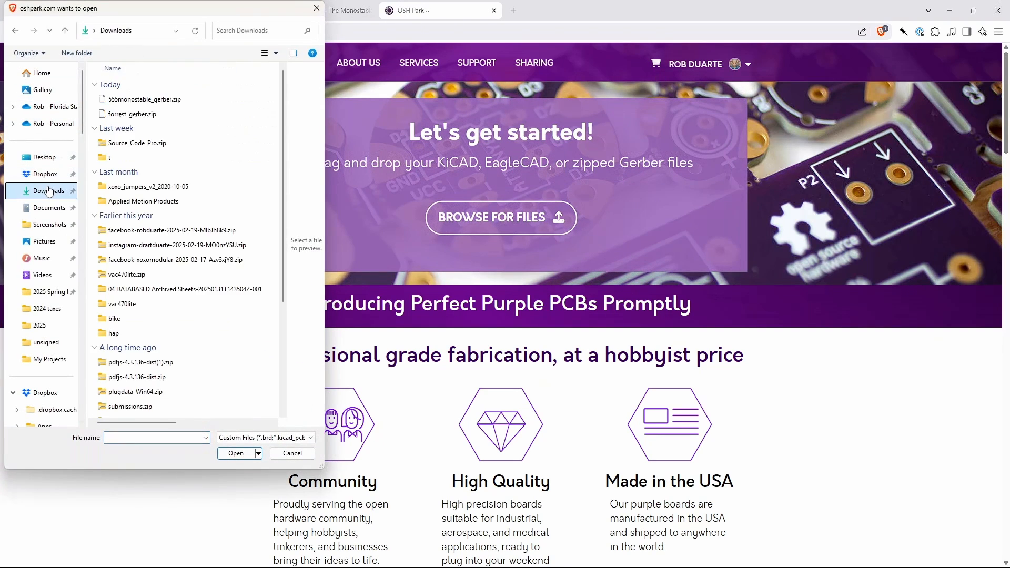
click(144, 98)
click(243, 453)
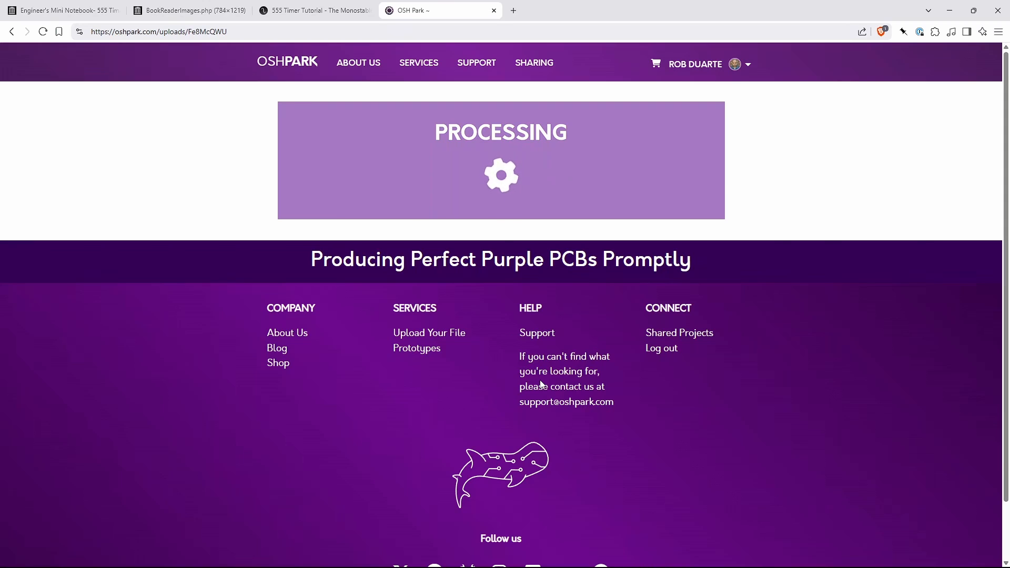
Examine the top and bottom board renderings and the processing notes on the OSH Park upload page
key(alt+Tab)
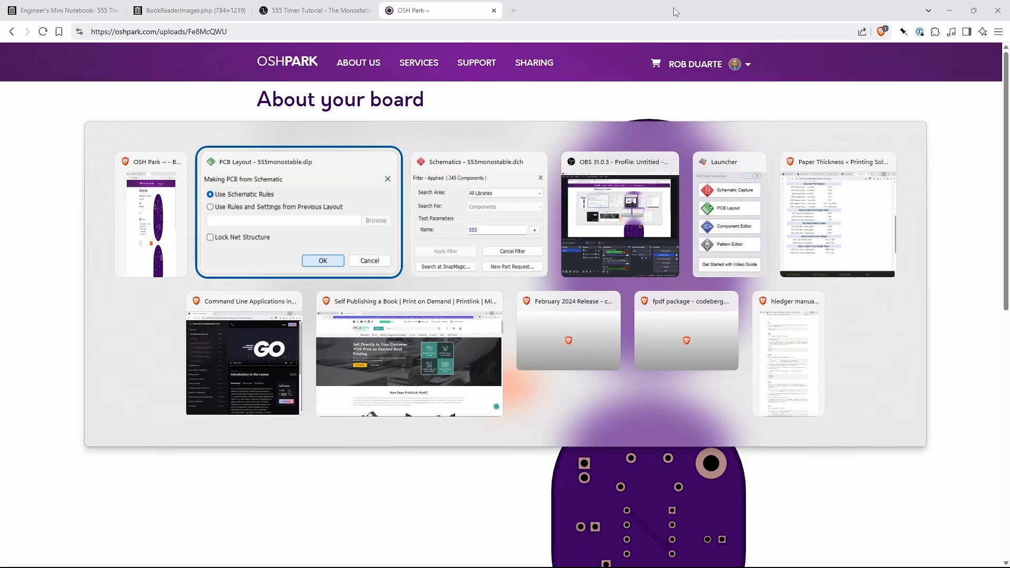
key(Escape)
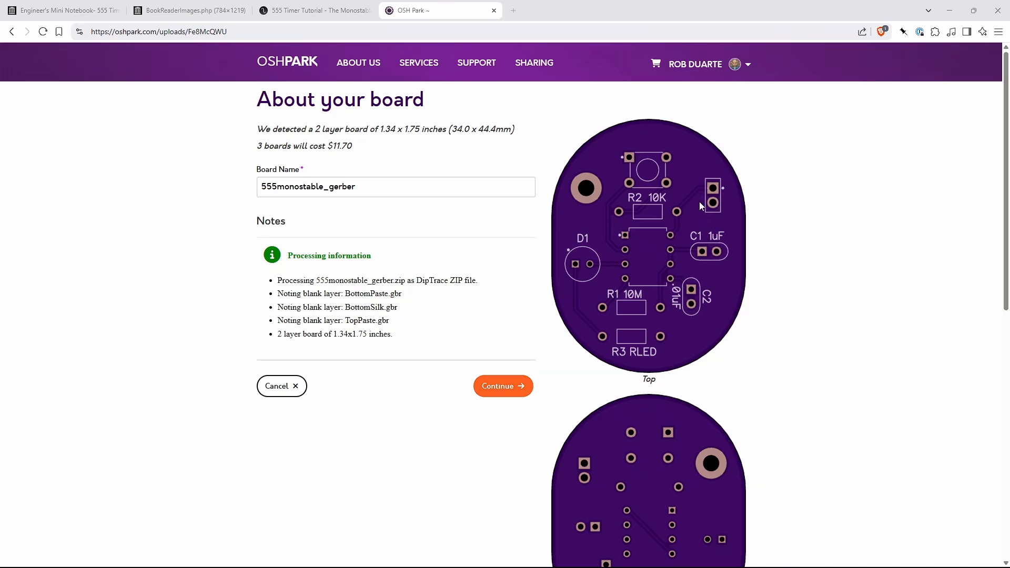
scroll(699, 198, down, 2)
scroll(702, 206, down, 4)
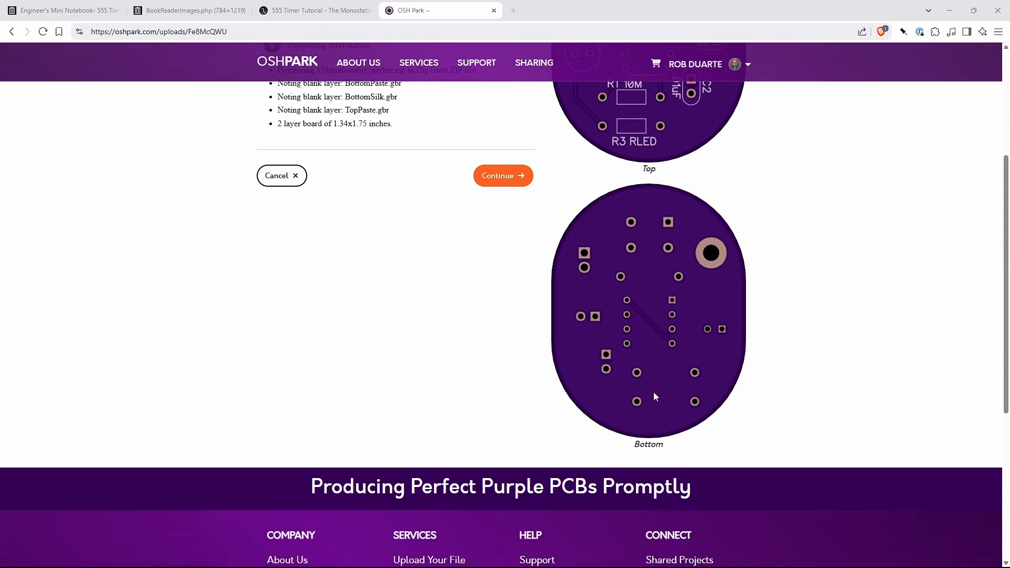
scroll(669, 351, up, 4)
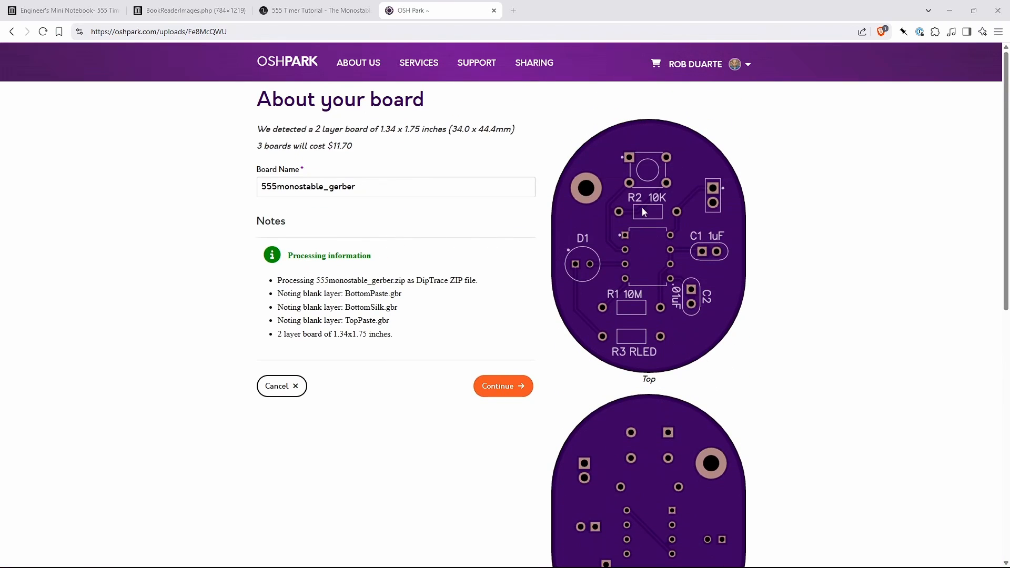
Return to PCB Layout and close the Gerber export dialog
key(alt+Tab)
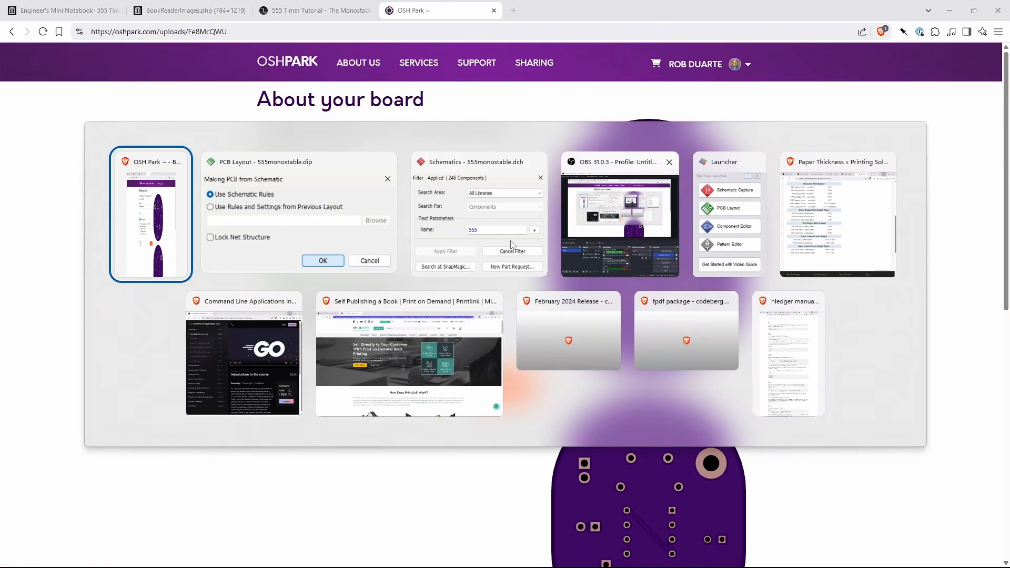
click(308, 220)
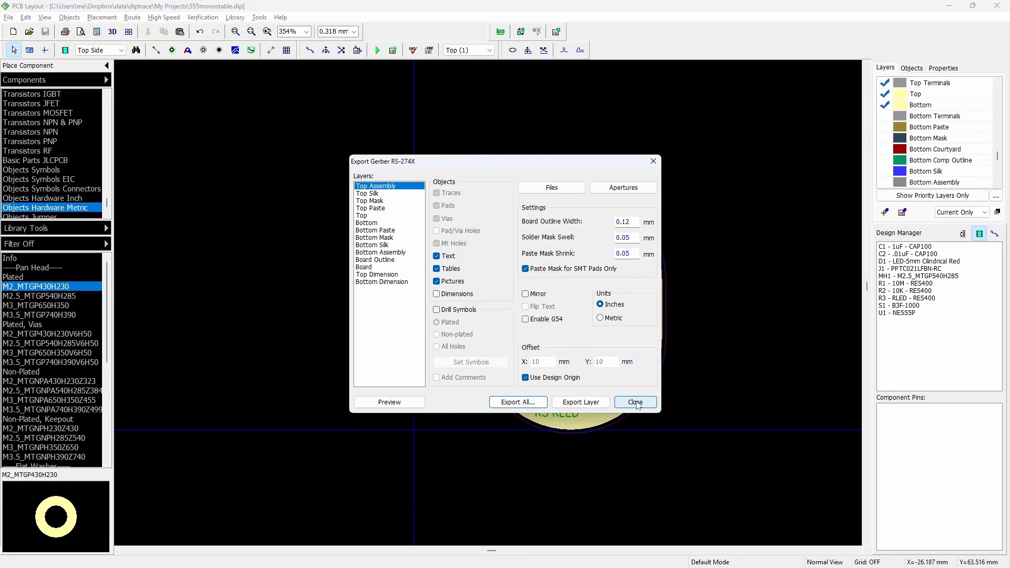
click(385, 195)
click(655, 402)
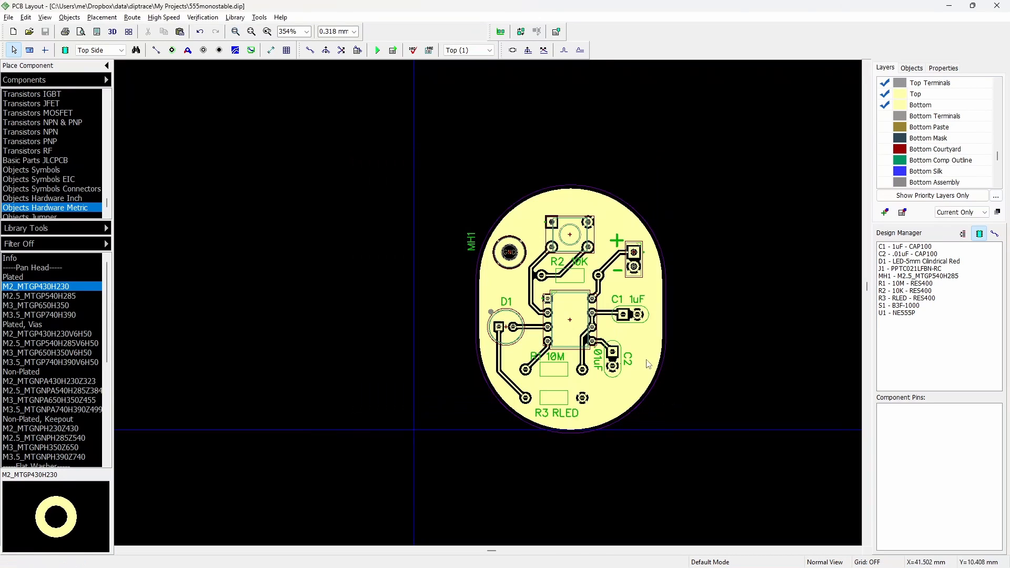
Change the + and - silkscreen texts beside the power connector to a TrueType font, Tahoma size 10
click(614, 245)
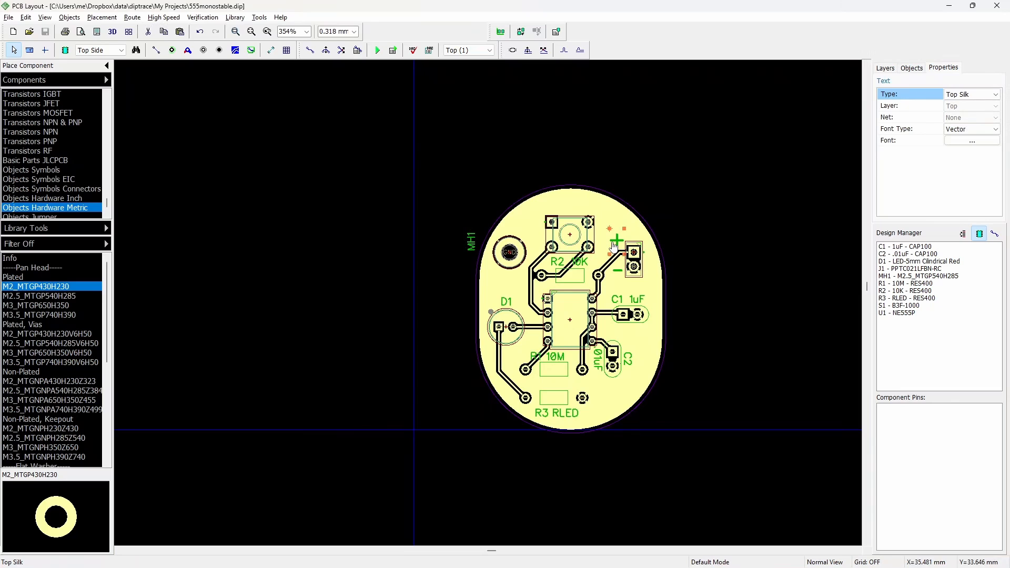
click(619, 272)
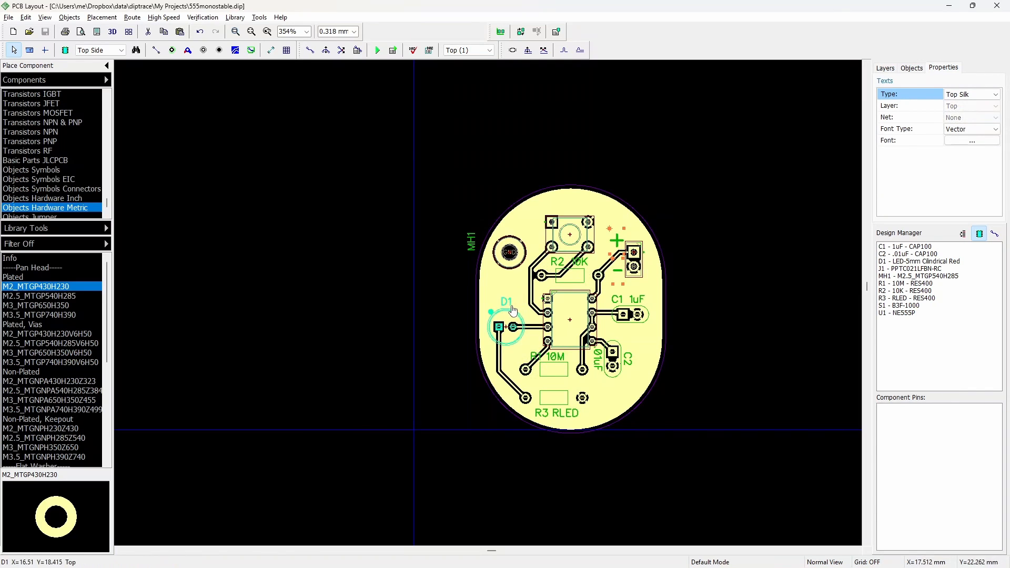
click(506, 324)
click(620, 272)
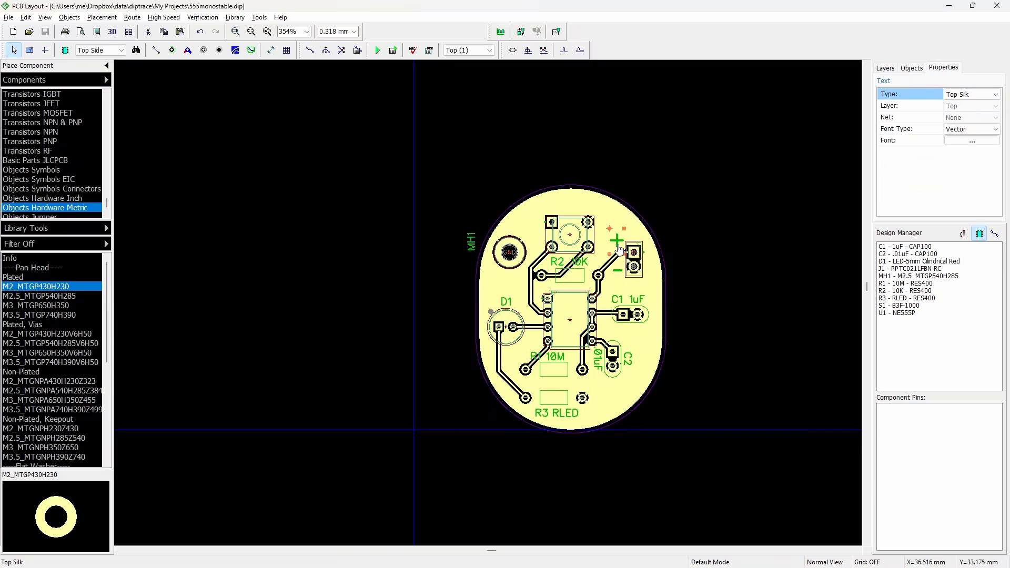
click(972, 129)
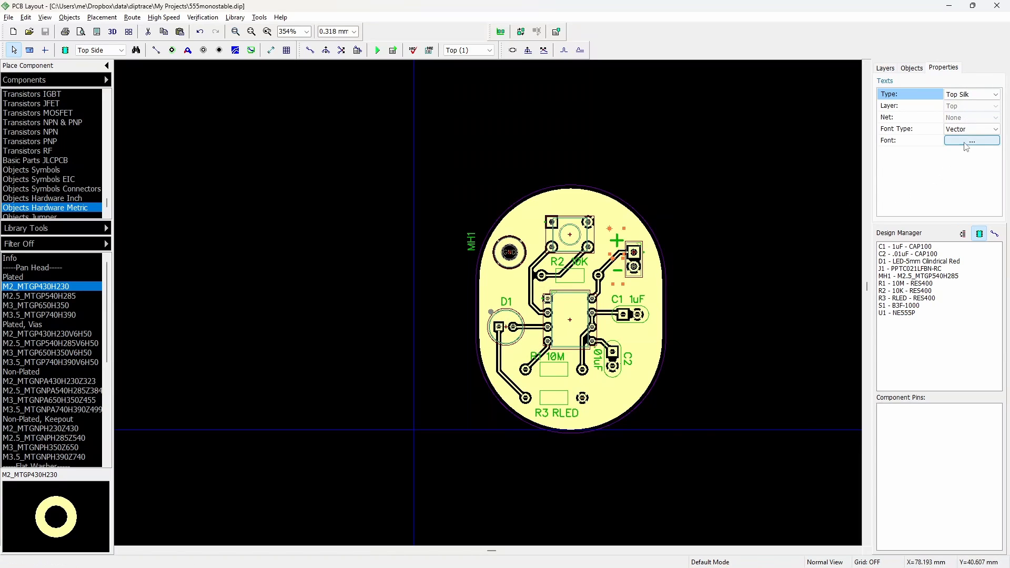
click(968, 146)
click(970, 140)
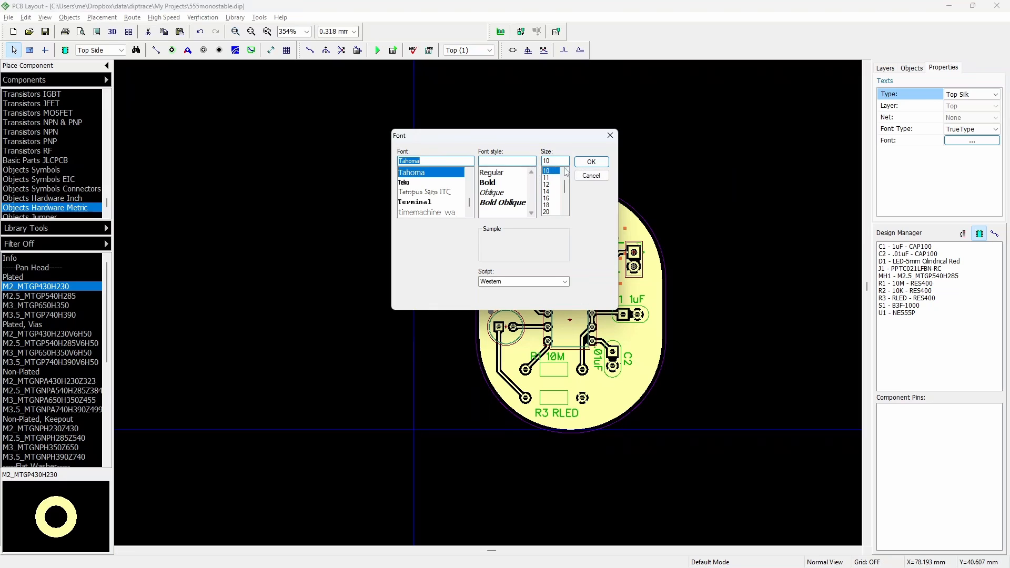
click(592, 162)
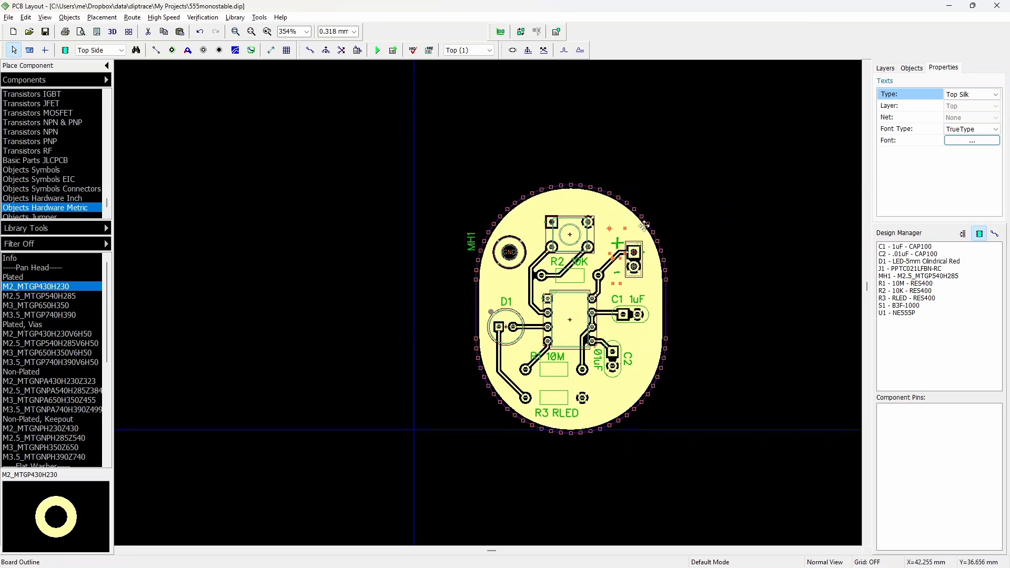
Deselect the polarity marks and switch the current signal layer to Bottom (2)
scroll(645, 225, up, 3)
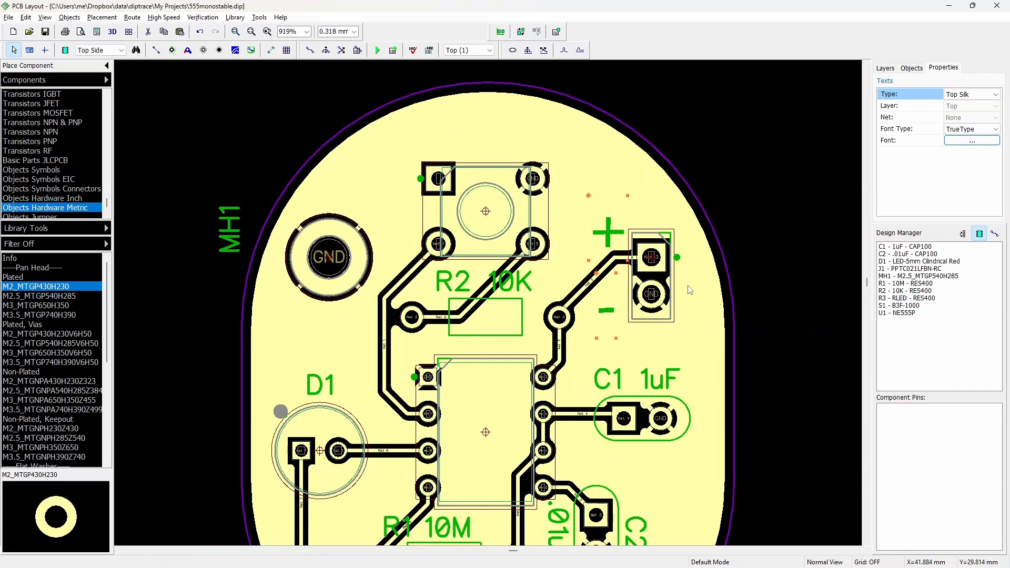
click(733, 151)
scroll(736, 155, down, 2)
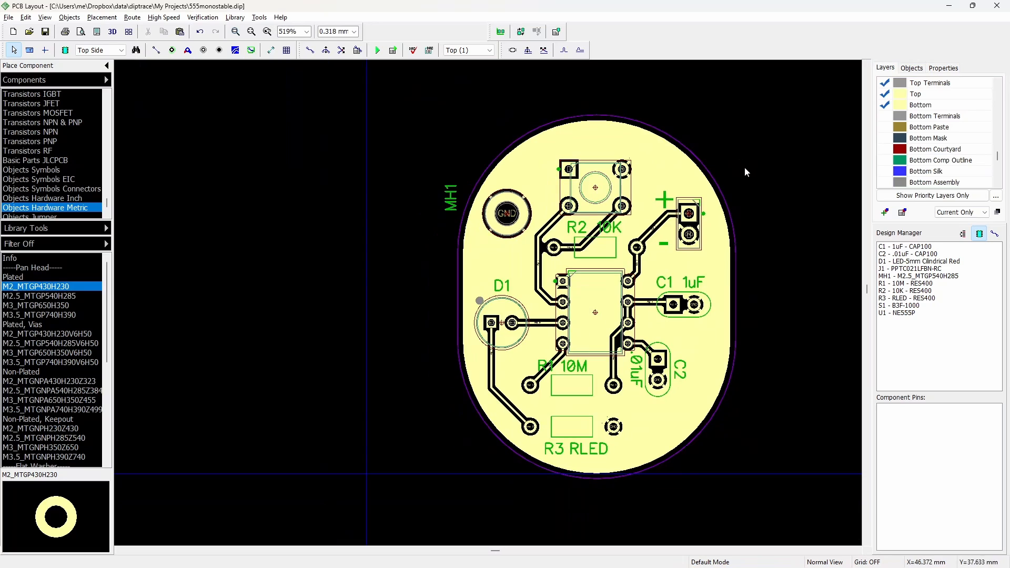
key(b)
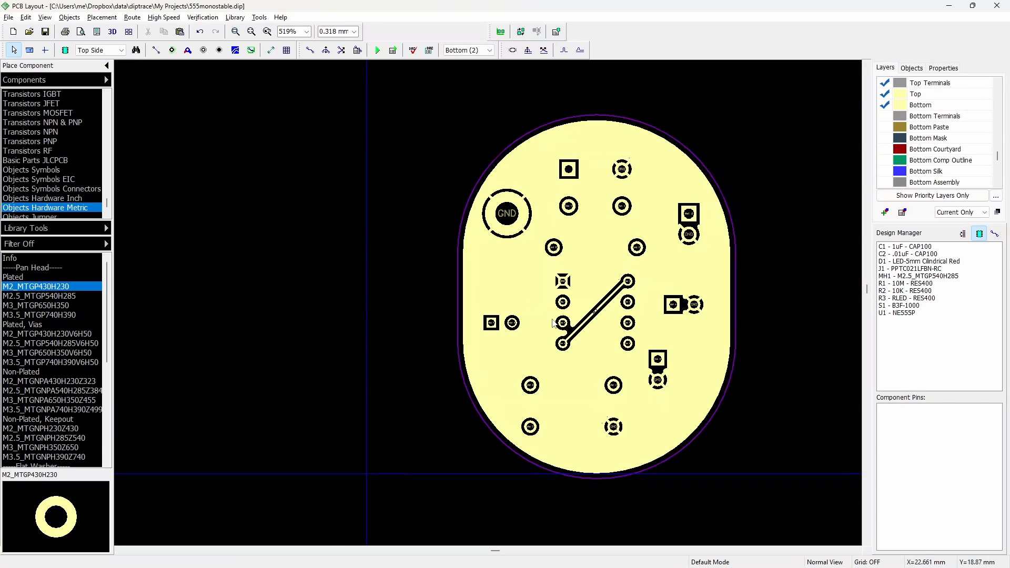
click(70, 19)
click(92, 286)
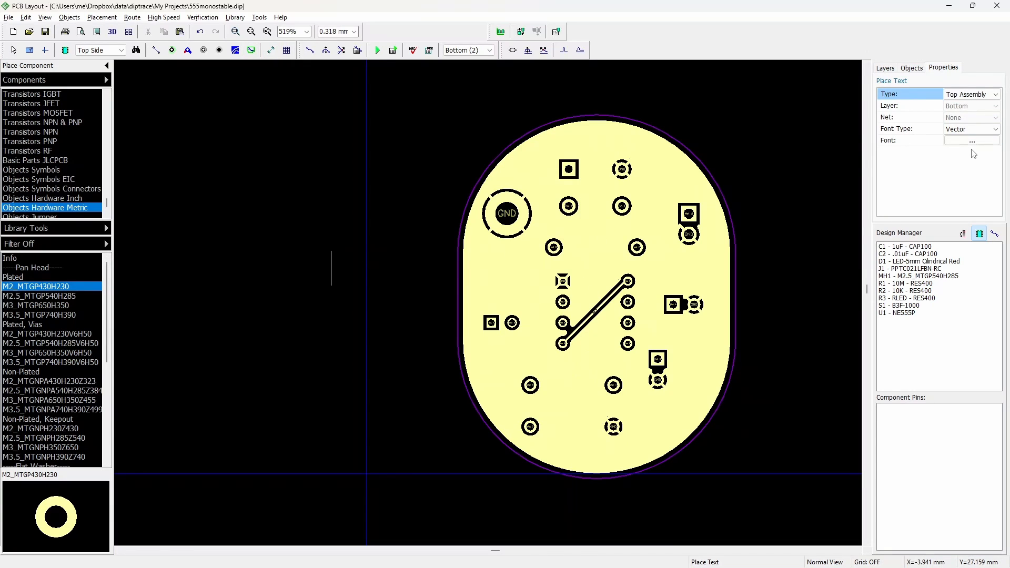
text(LEDstretcher)
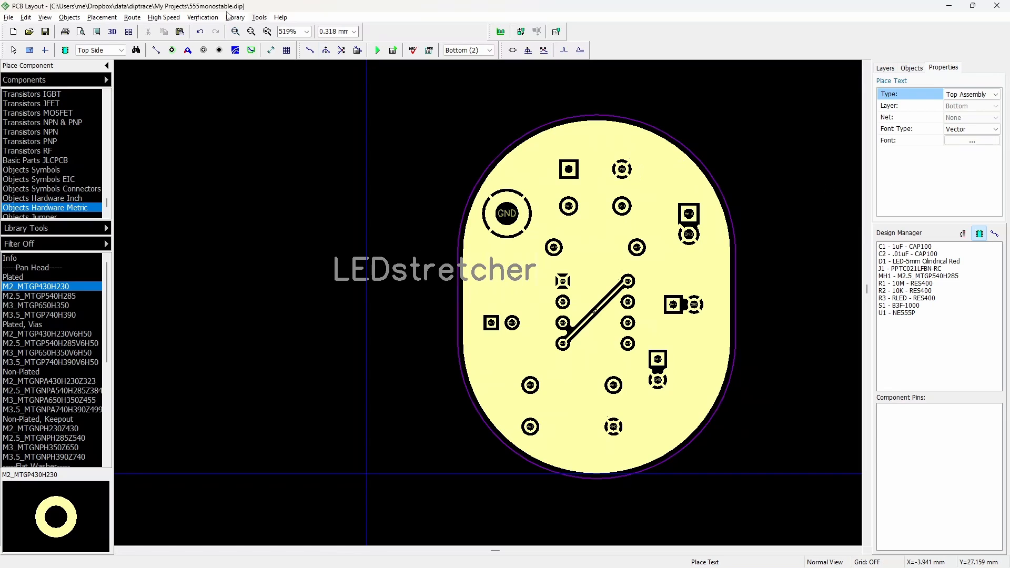
click(14, 50)
Place the text LEDstretcher as Bottom Silk across the board's edge above the mounting hole and display its layer
click(25, 18)
mouse_move(71, 20)
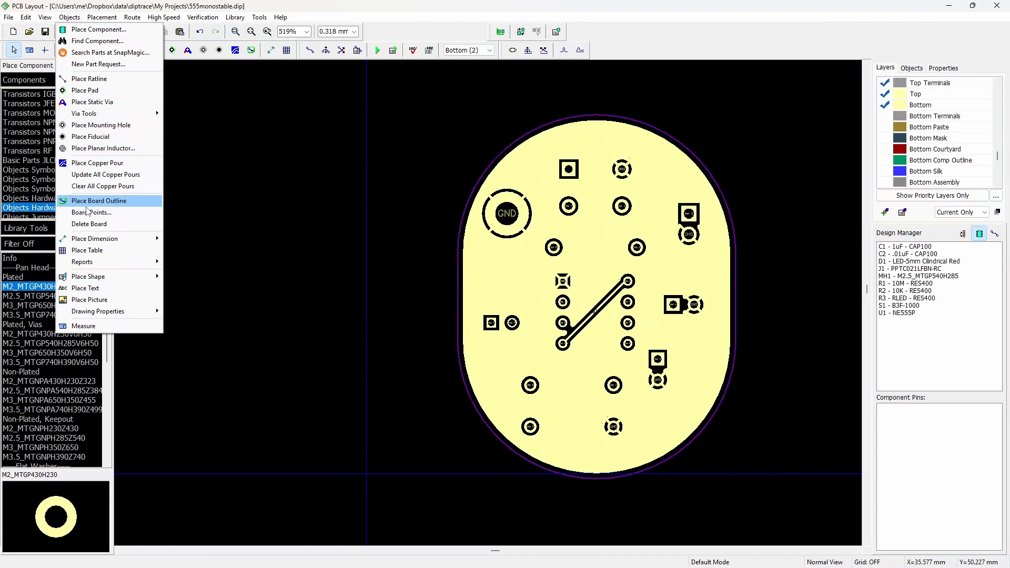
click(85, 288)
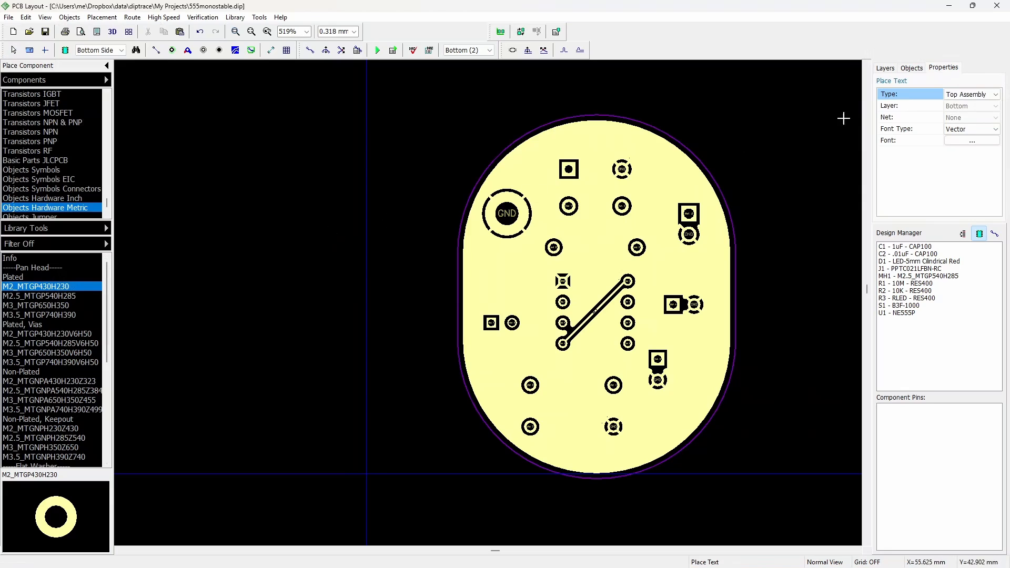
click(970, 94)
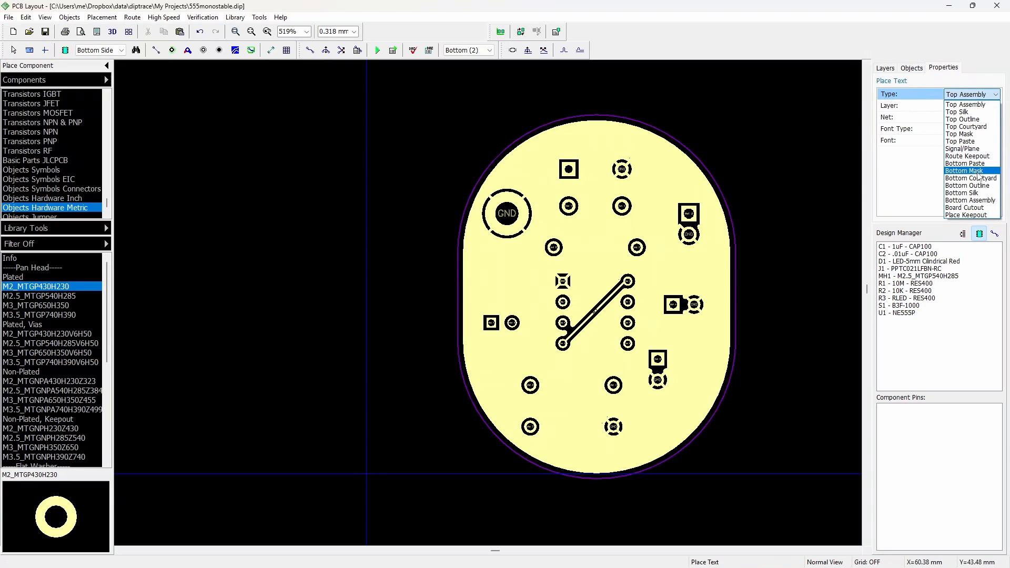
click(977, 193)
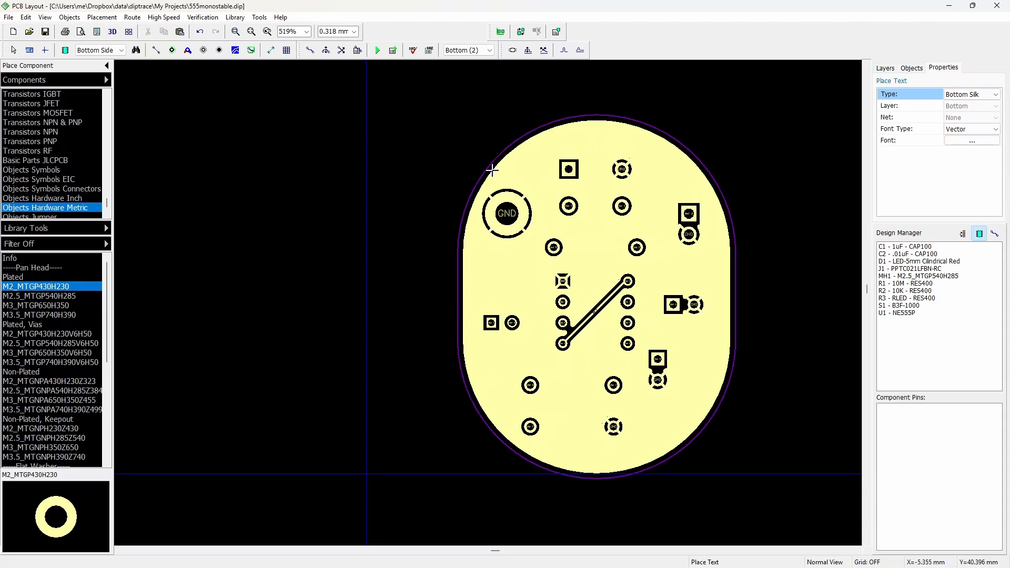
text(LEDstretcher)
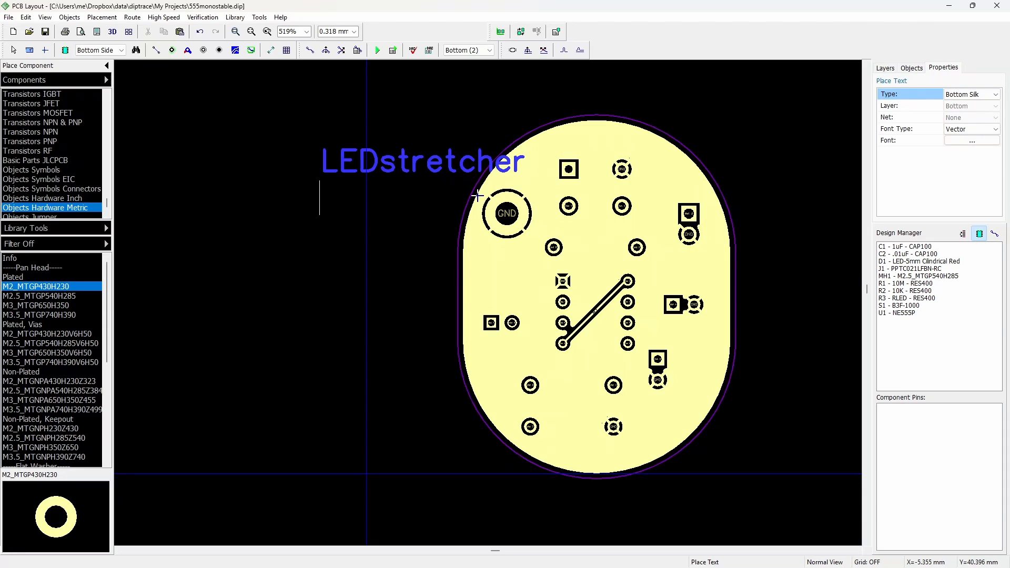
click(371, 140)
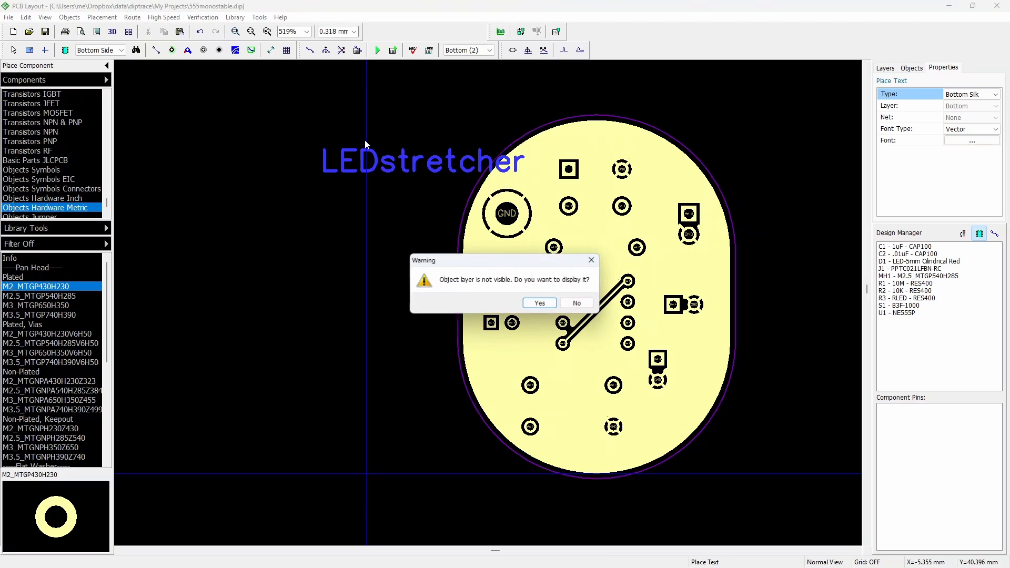
click(547, 303)
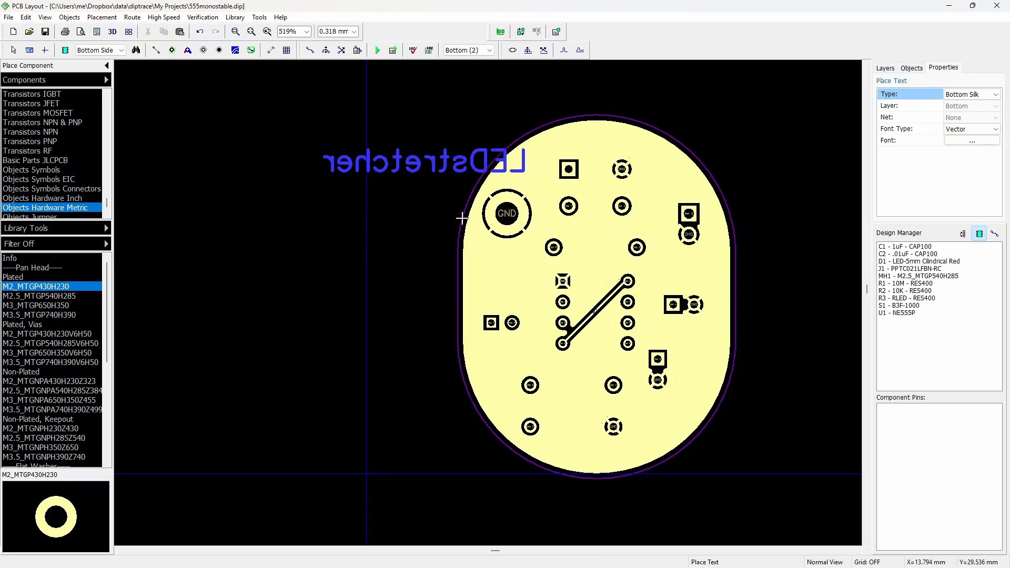
Alternate between the Top and Bottom layers to compare the silkscreen on both sides of the board
key(t)
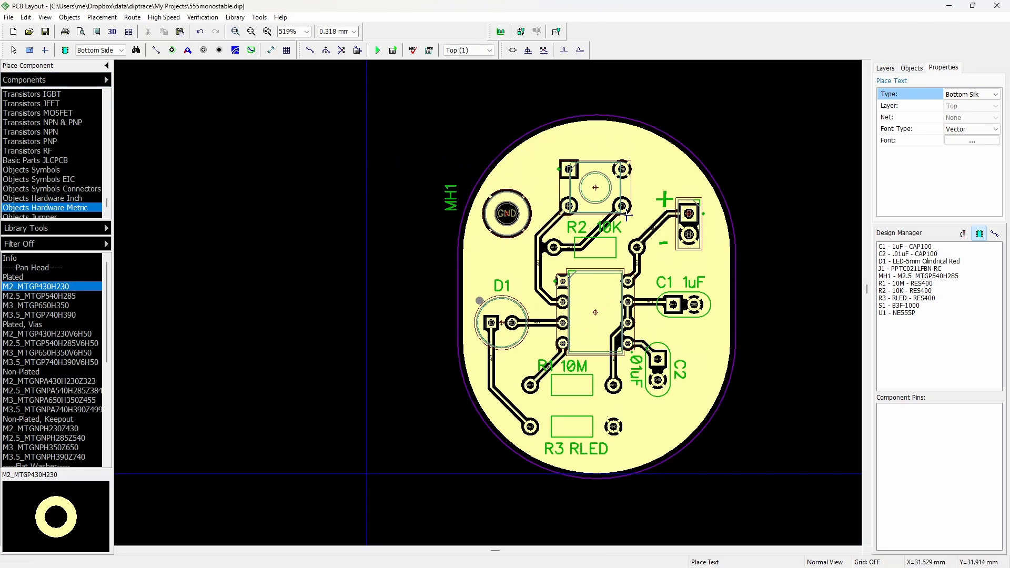
key(b)
key(t)
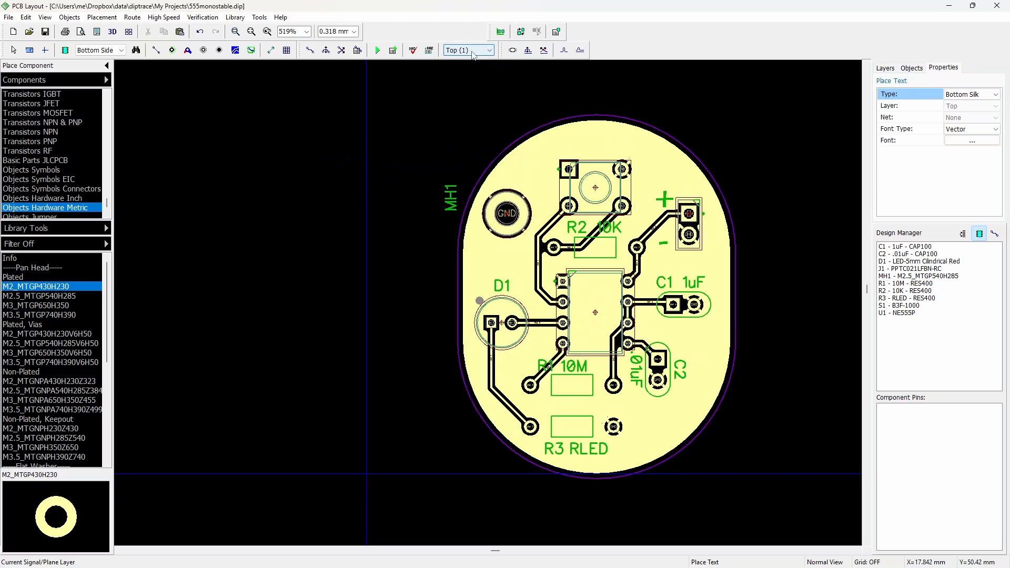
key(b)
key(t)
key(b)
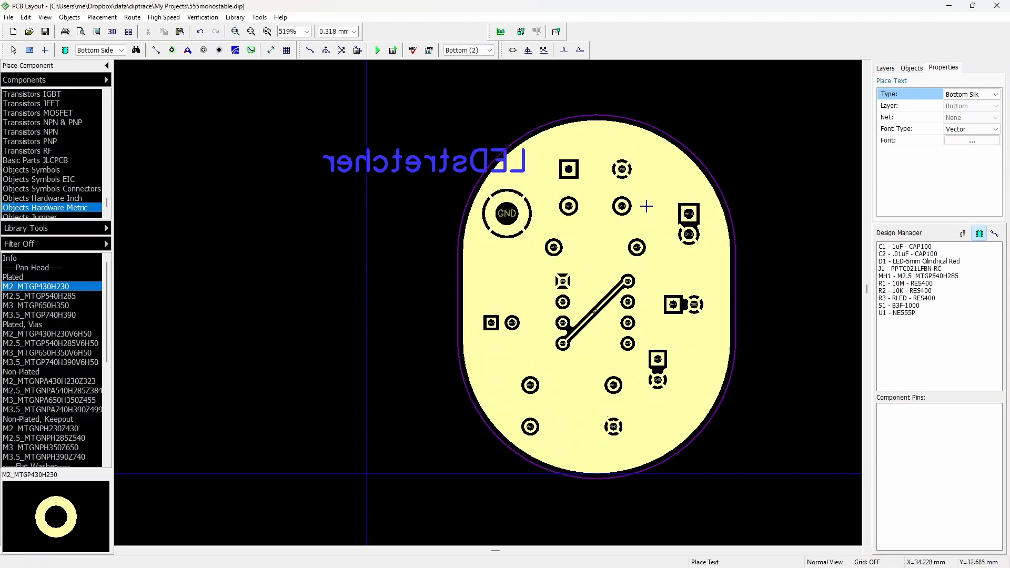
key(t)
key(b)
key(t)
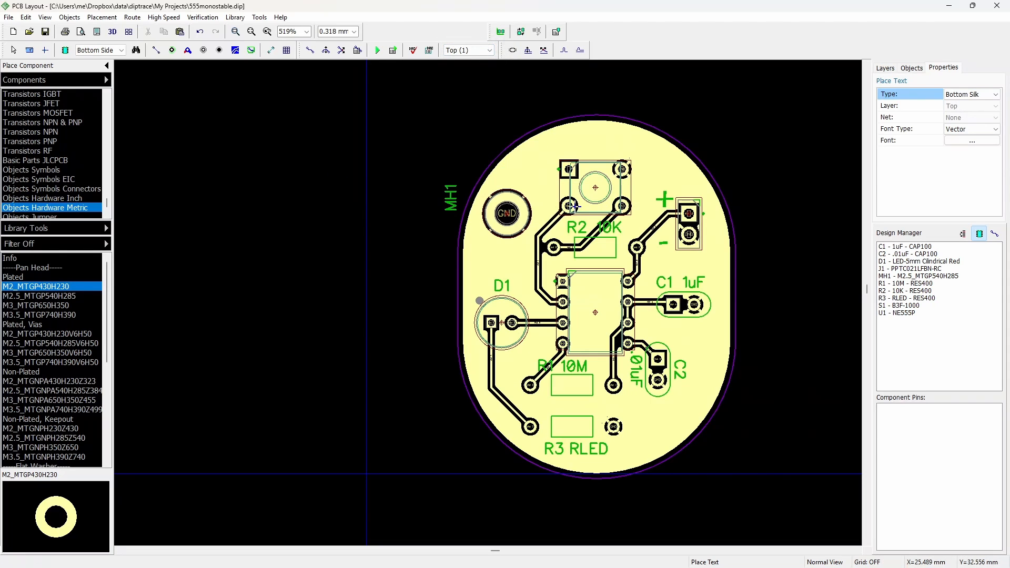
On the Bottom layer, move the LEDstretcher silkscreen text to the board's centre and rotate it to run vertically
key(b)
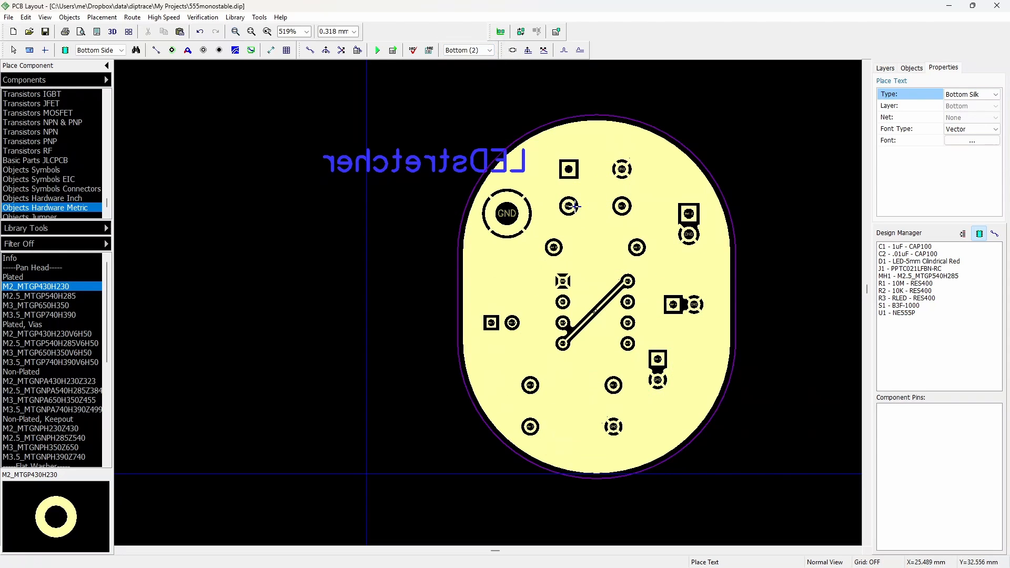
click(12, 53)
drag(436, 163, 730, 226)
key(r)
key(r)
key(r)
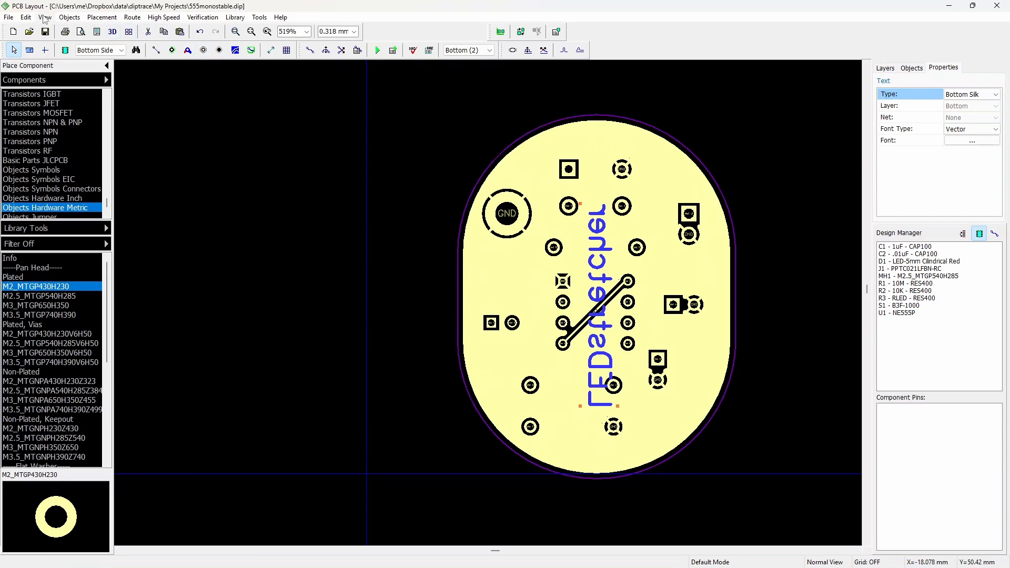
Draw a filled rectangle on Bottom Silk below the mounting hole, covering the area around the LED's two pads
click(69, 17)
mouse_move(118, 276)
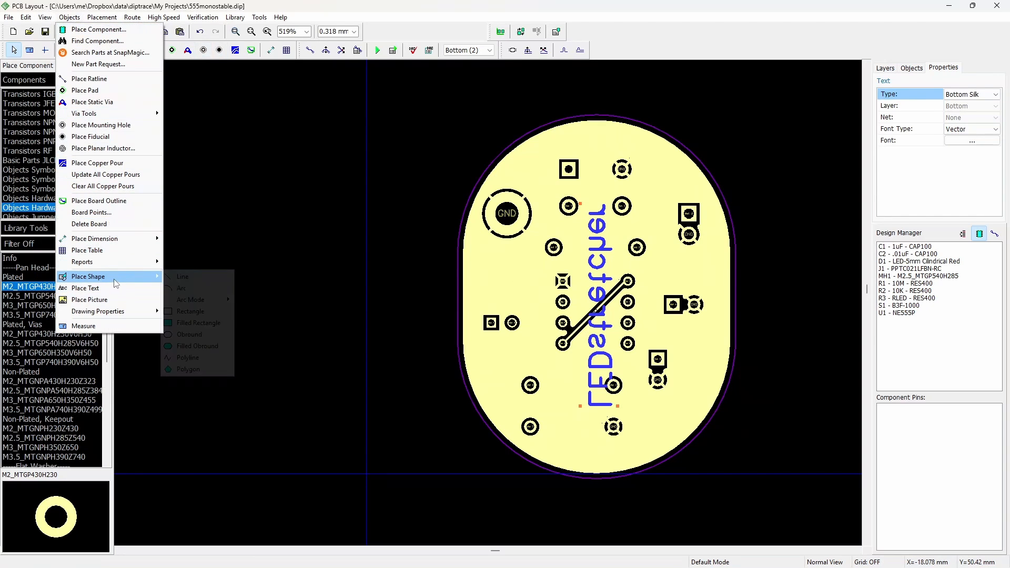
click(202, 324)
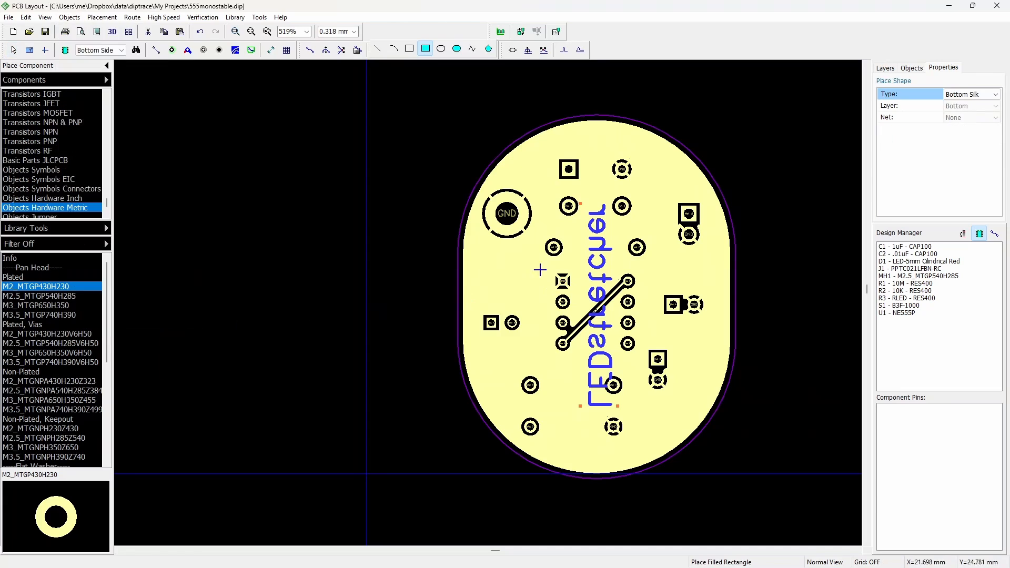
click(471, 250)
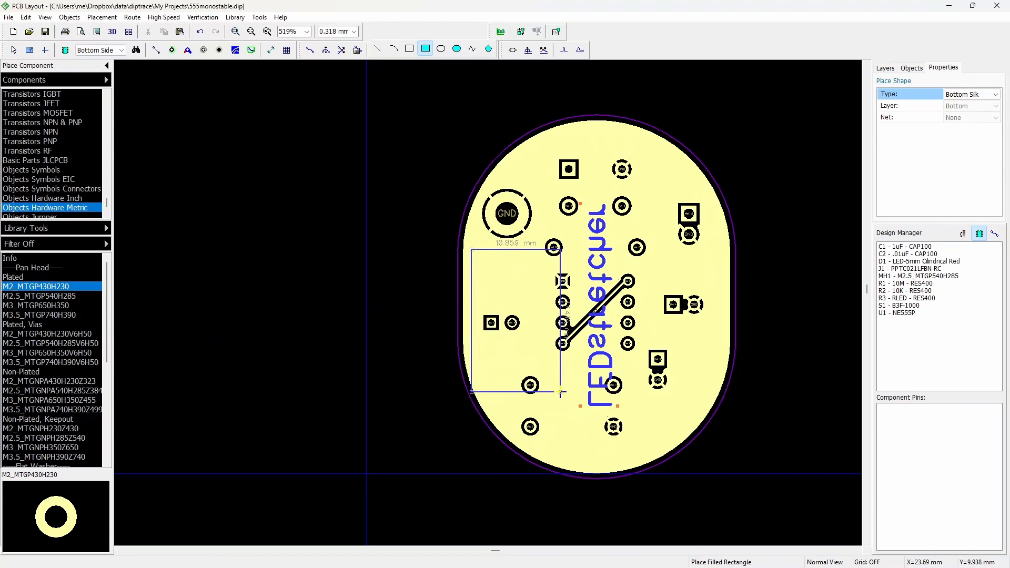
click(546, 367)
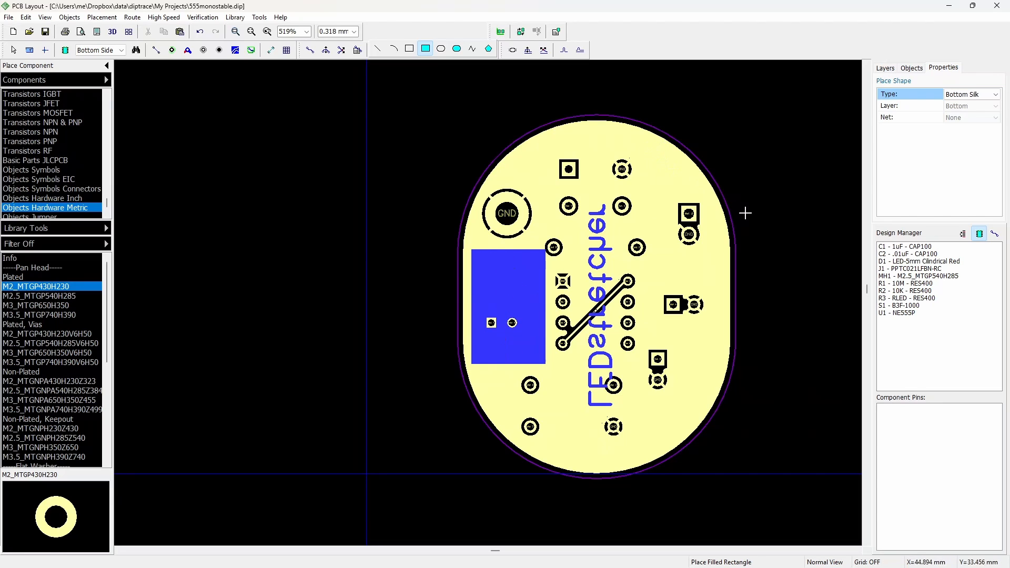
Switch the display to the Top (1) layer and save the board layout
click(10, 18)
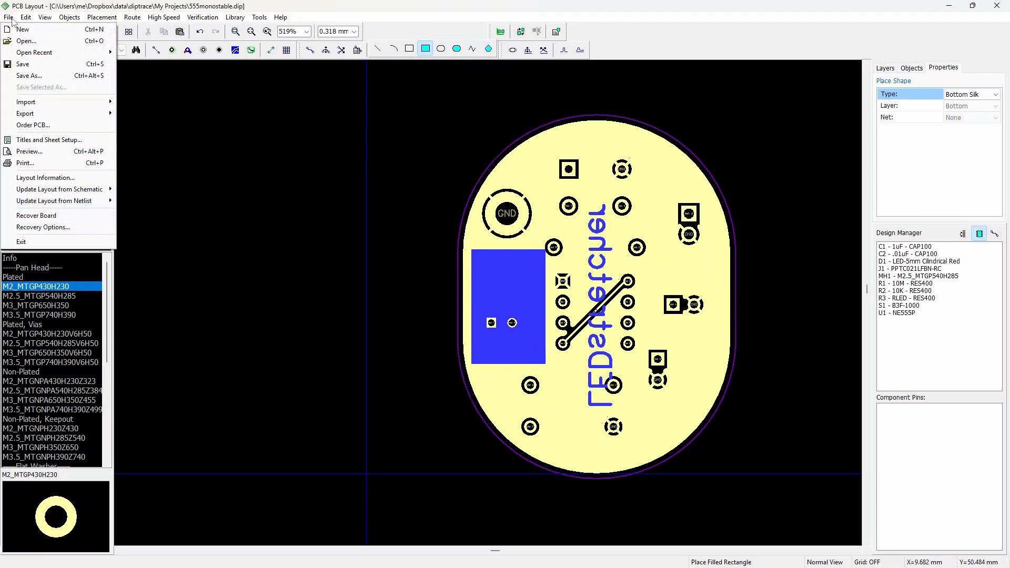
click(11, 19)
key(t)
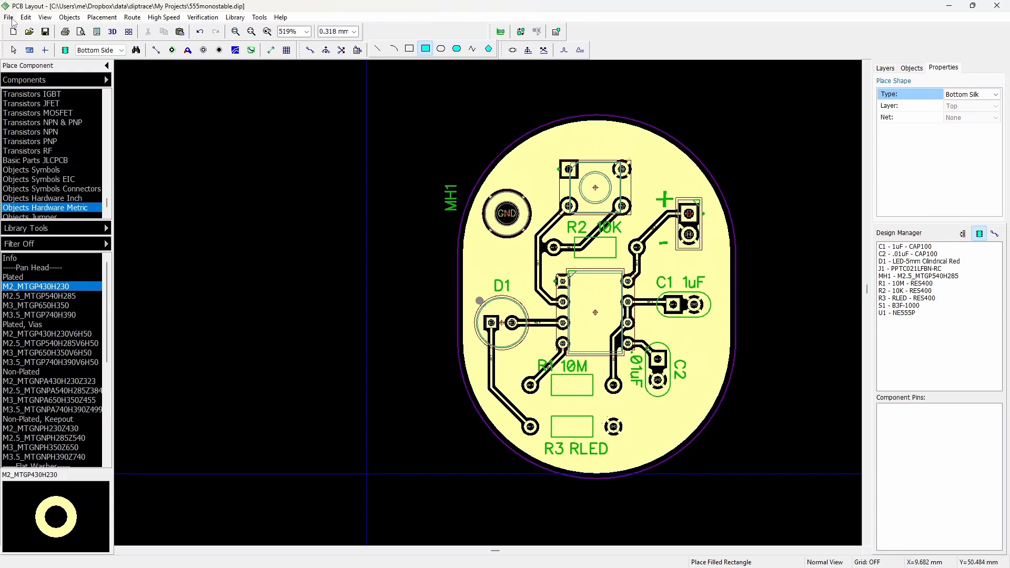
click(11, 19)
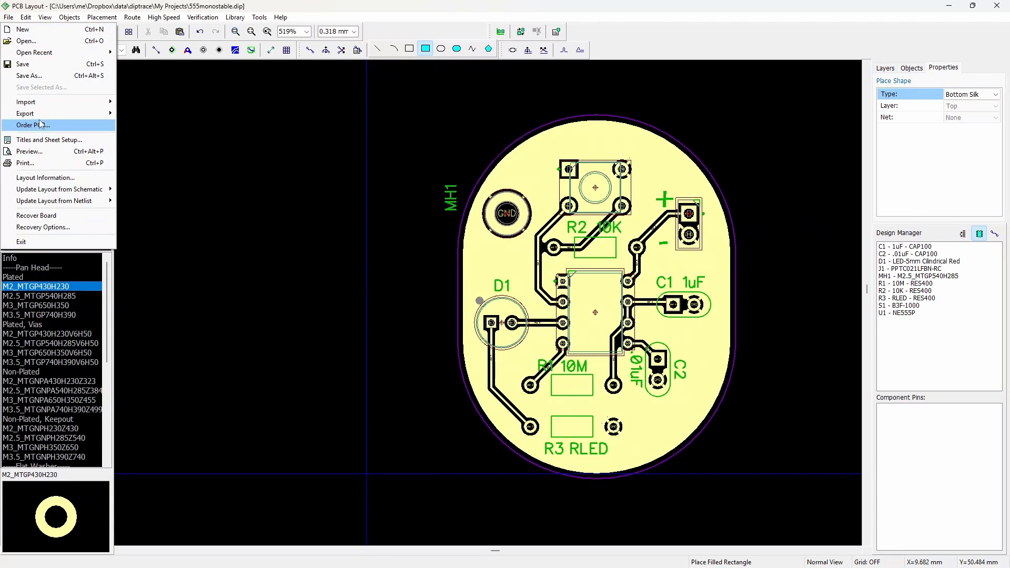
click(23, 64)
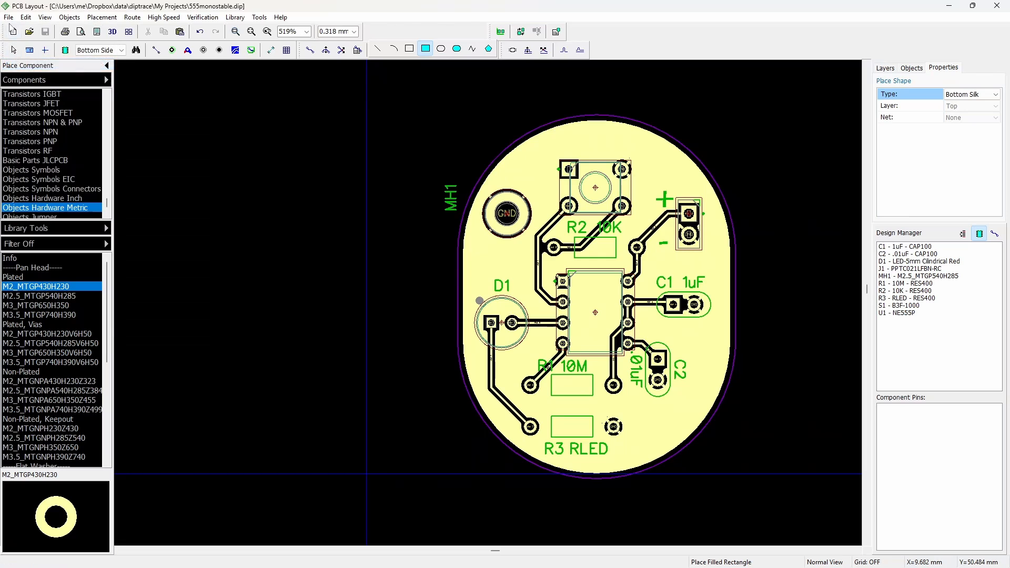
Export all Gerber and NC Drill files as the zip archive 555monostable_gerber.zip in Downloads, replacing the existing file
click(8, 16)
mouse_move(67, 114)
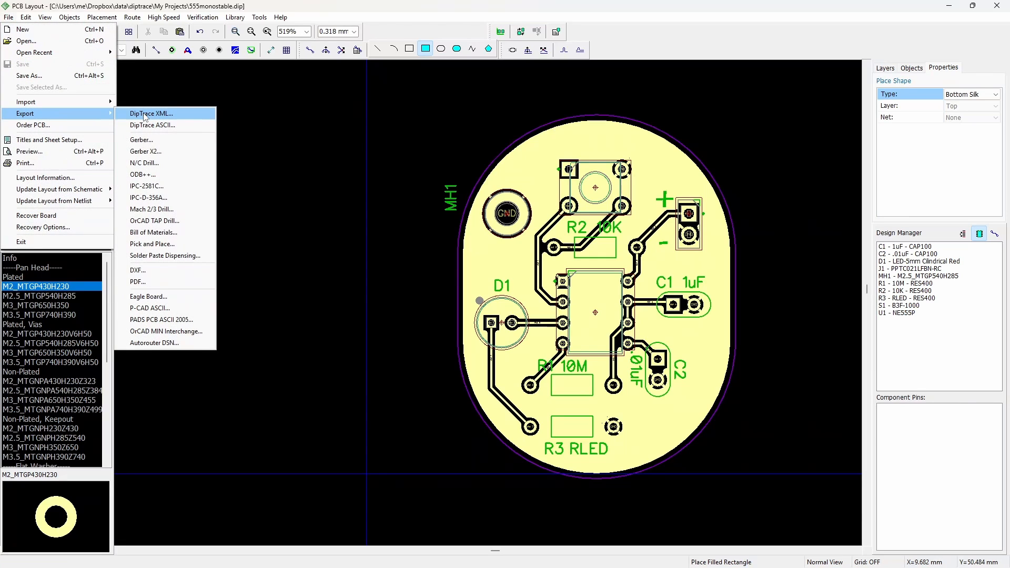
click(141, 139)
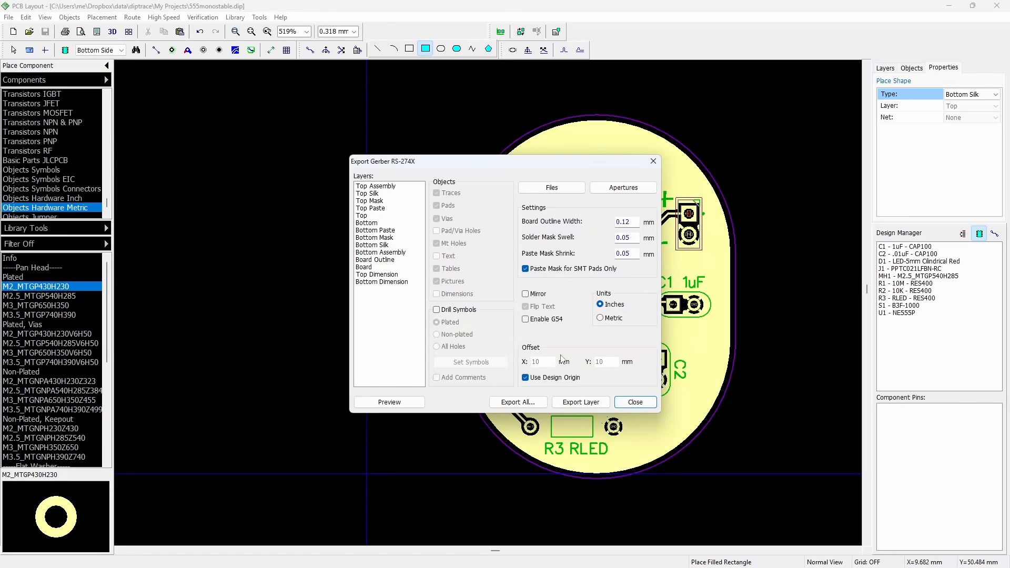
click(541, 403)
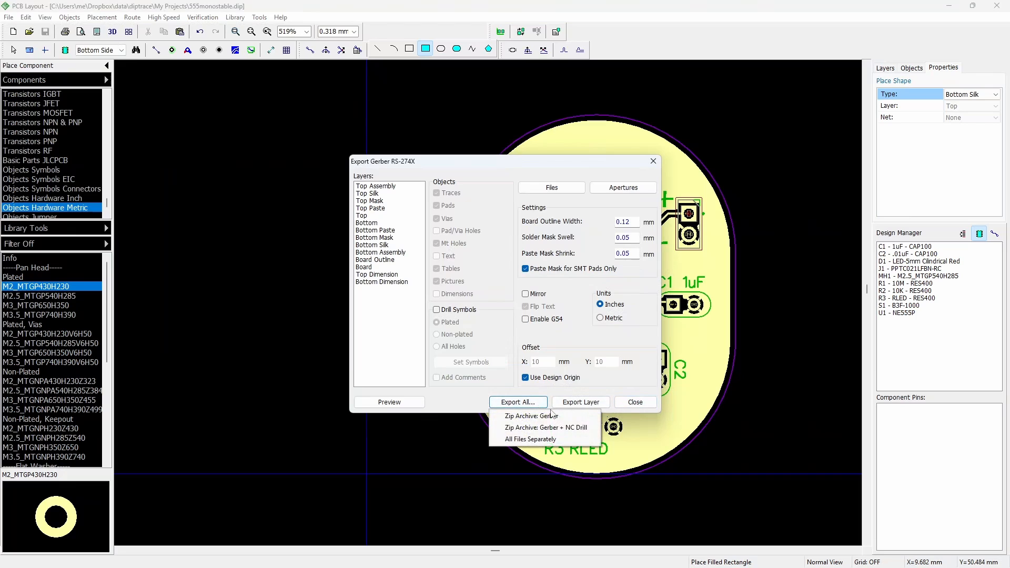
click(547, 427)
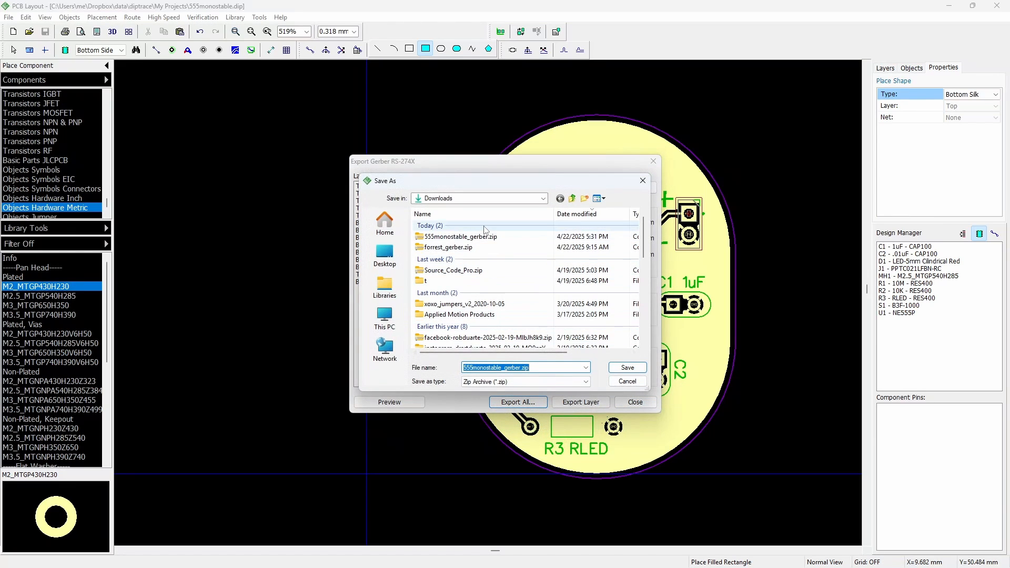
click(627, 367)
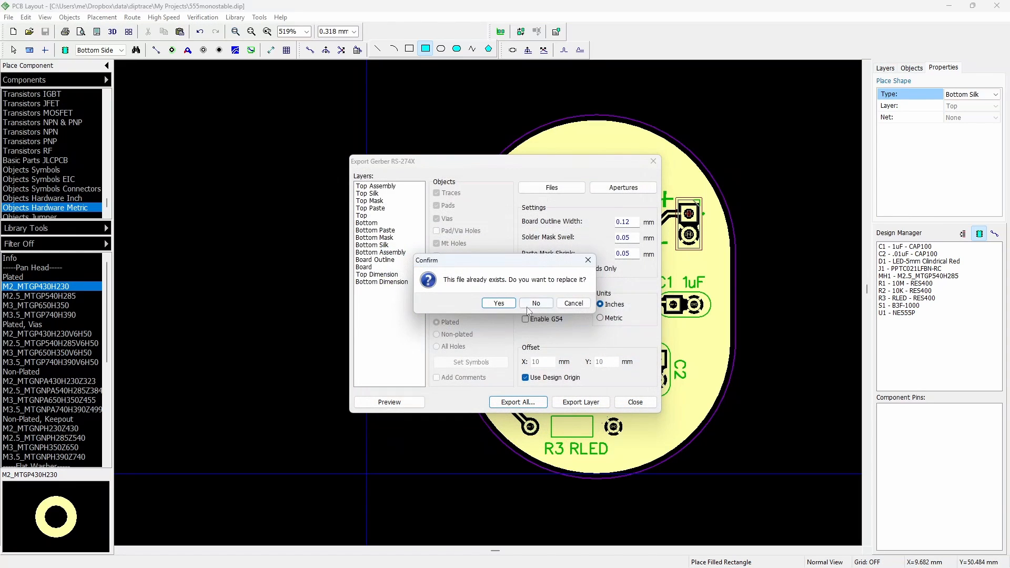
click(504, 304)
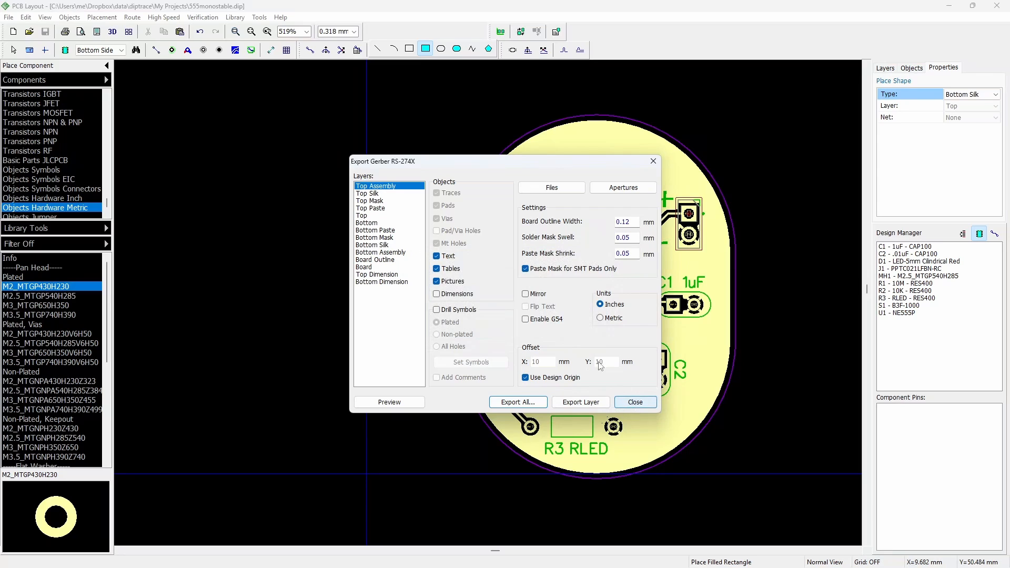
click(638, 403)
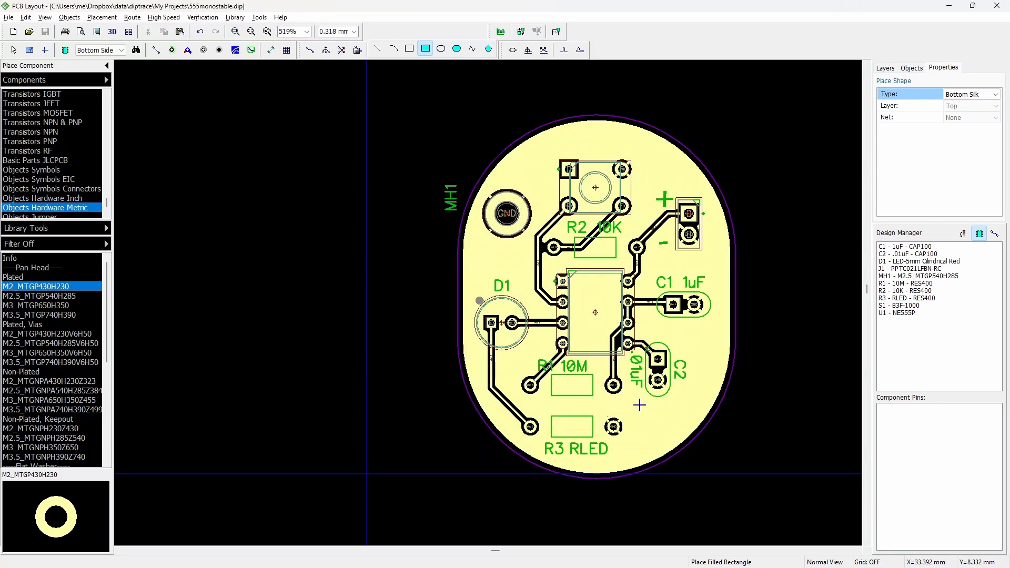
Switch to OSH Park in the browser and upload 555monostable_gerber.zip from Downloads as a new board
key(alt+Tab)
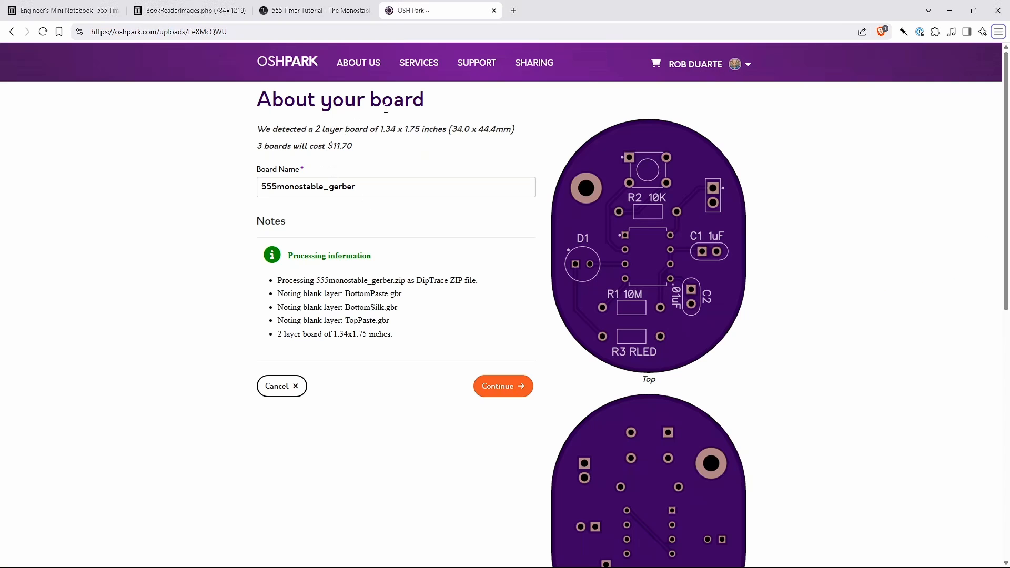
click(289, 64)
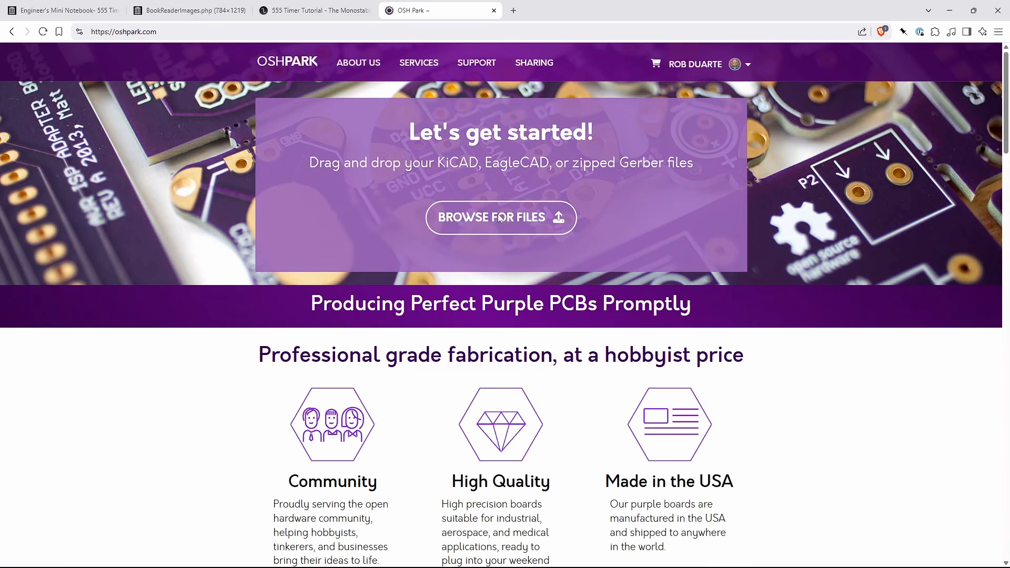
click(498, 214)
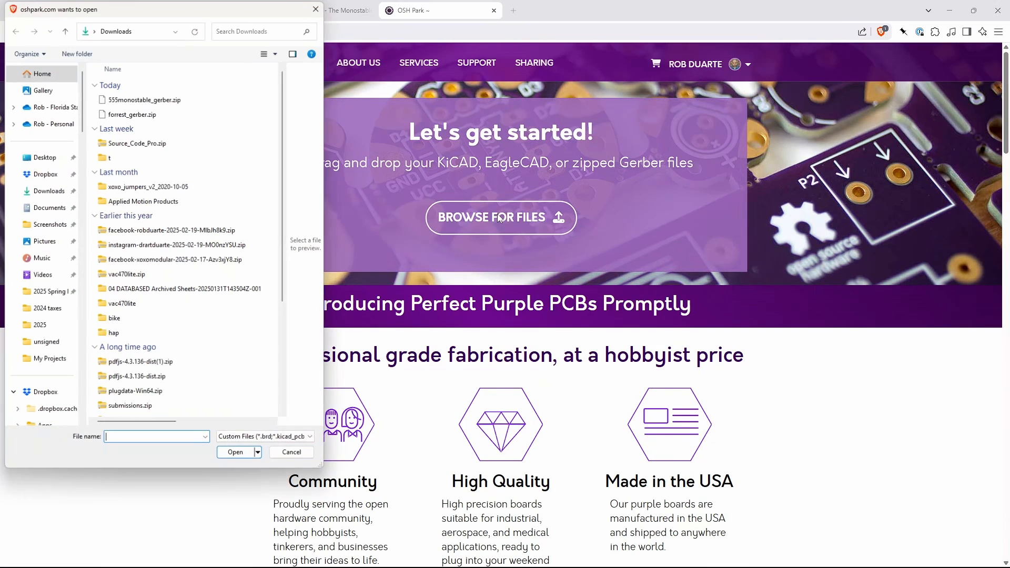
click(185, 100)
click(236, 453)
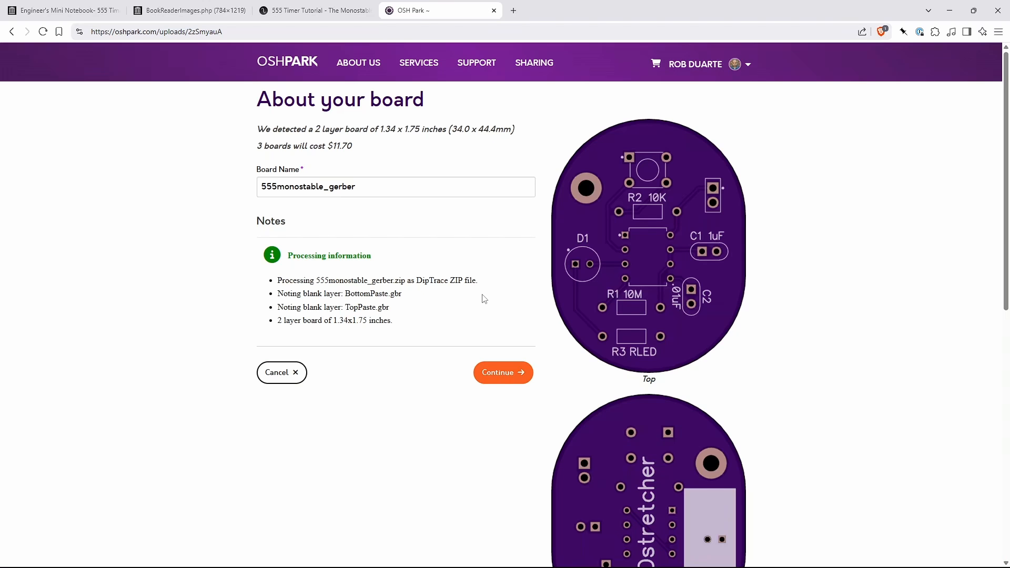
Examine the top and bottom board previews and compare the polarity marks with the + text in the layout
scroll(695, 252, down, 3)
scroll(726, 279, up, 2)
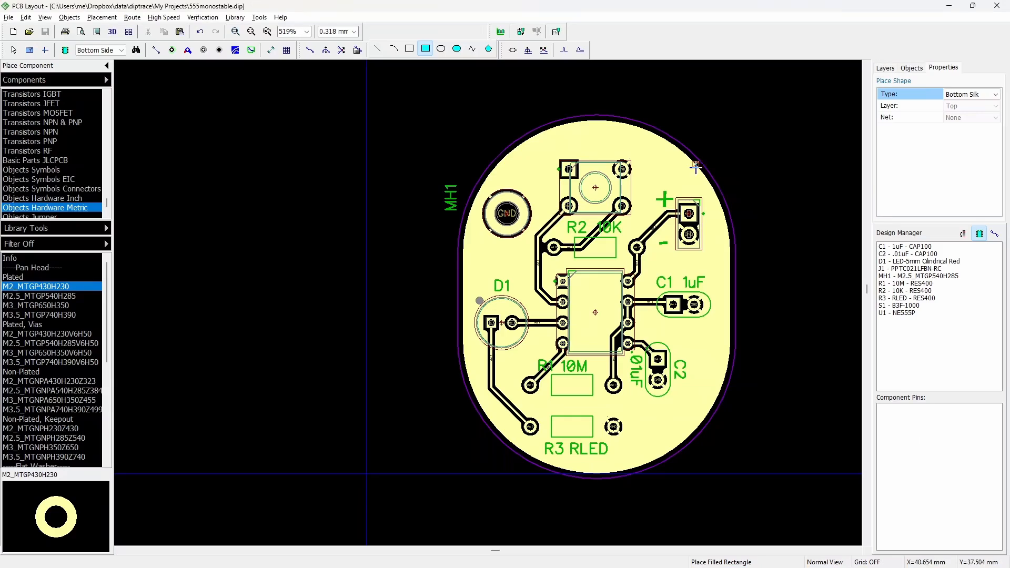
key(Escape)
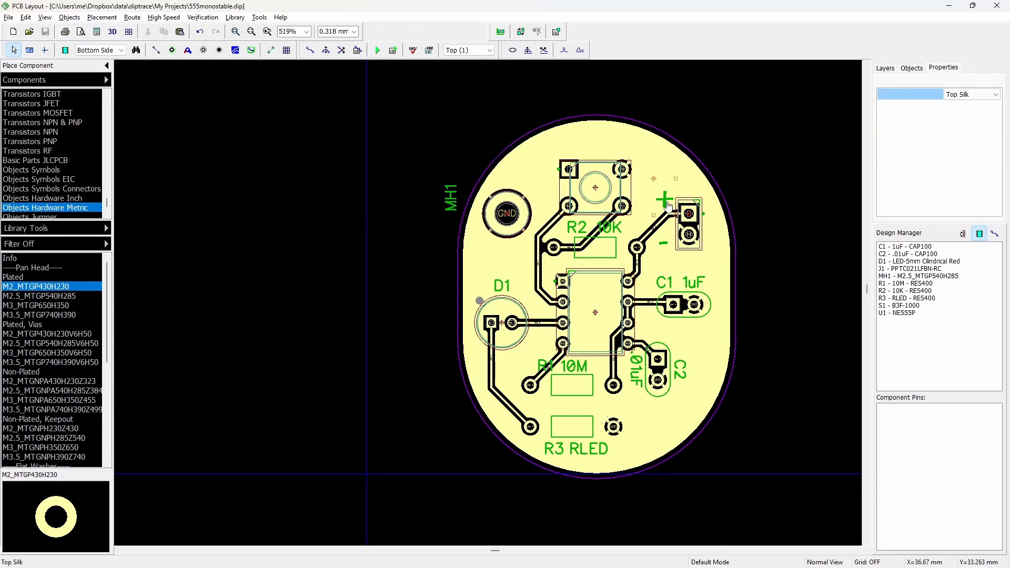
click(667, 203)
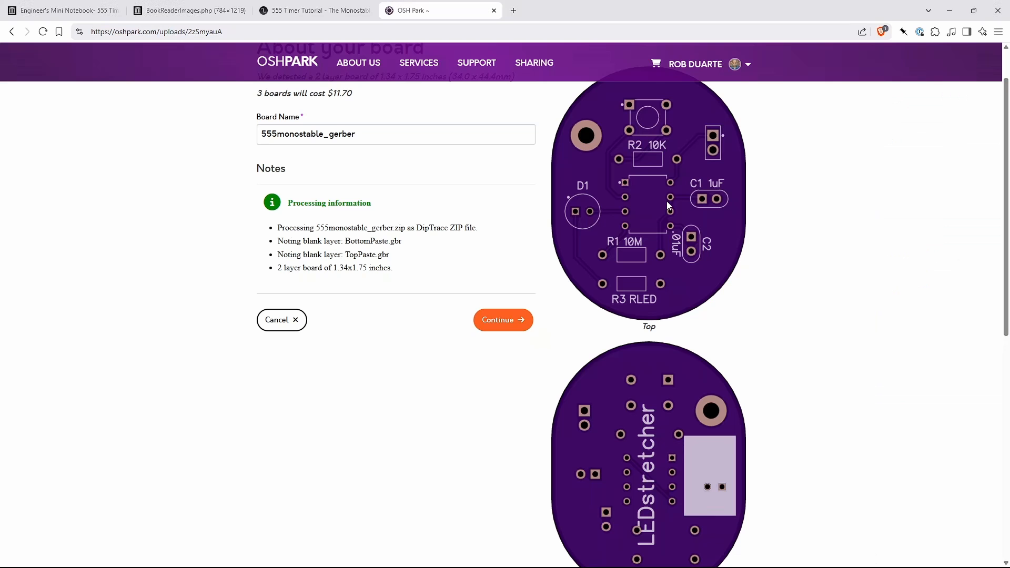
scroll(683, 266, down, 3)
scroll(661, 268, up, 3)
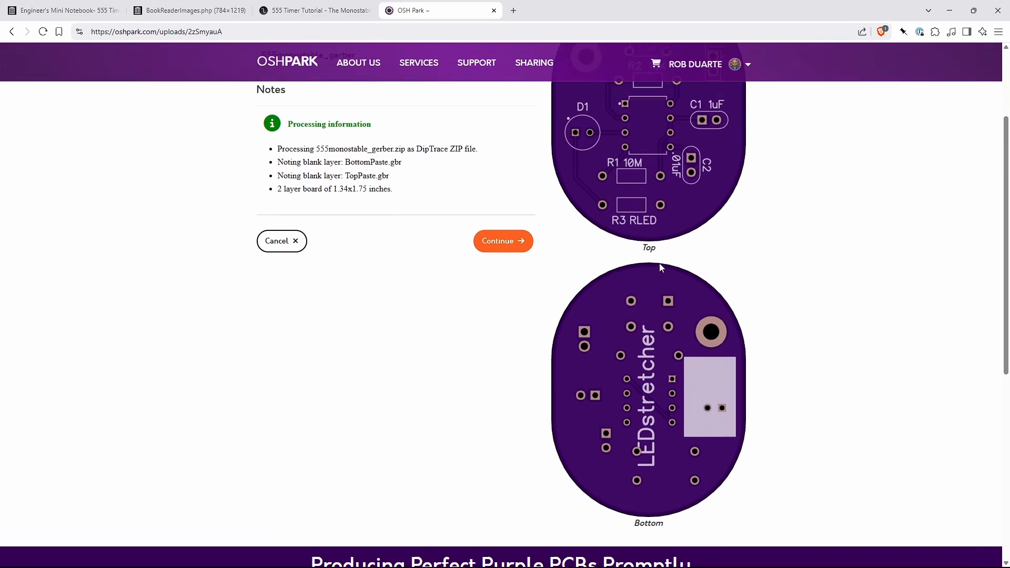
scroll(659, 263, down, 2)
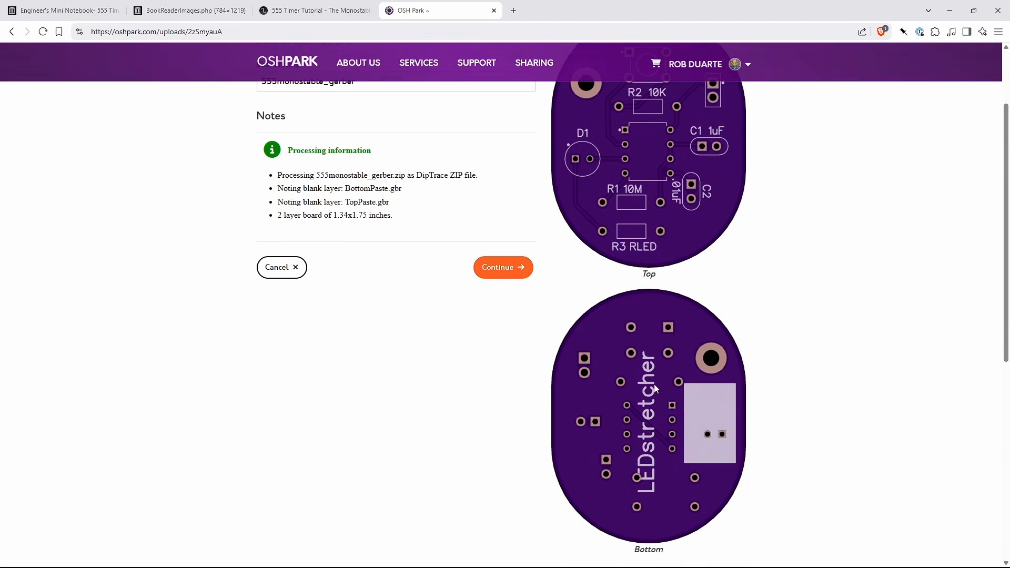
scroll(784, 368, up, 2)
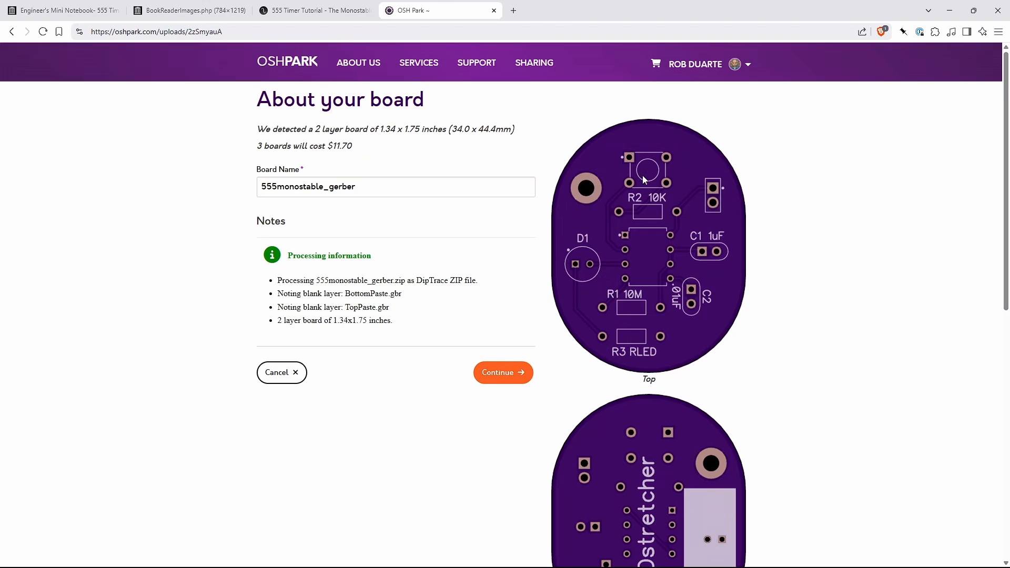
scroll(683, 260, down, 3)
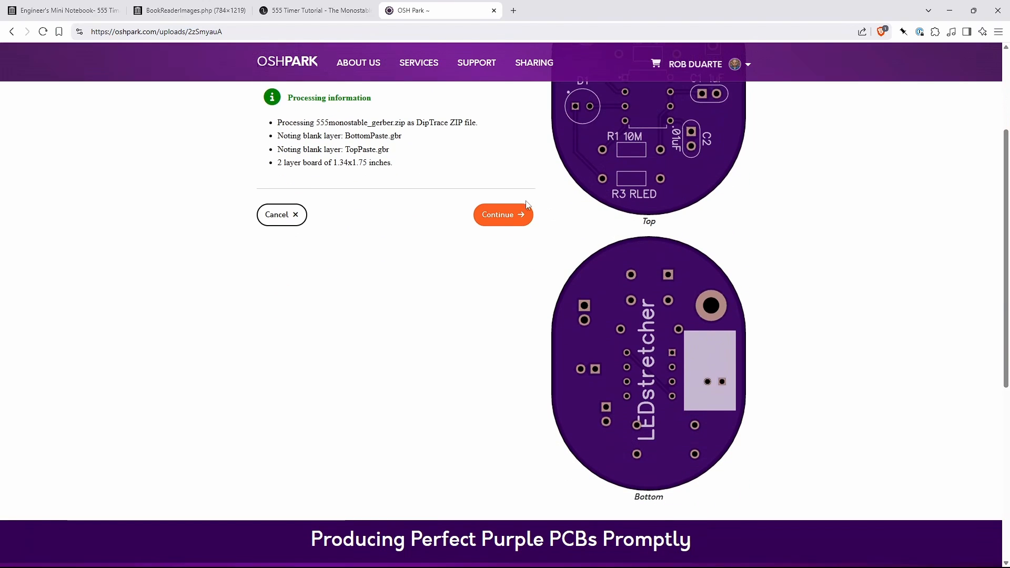
Continue to the design verification page and review the renderings from the board bottom through the Top Solder Mask
click(500, 221)
scroll(428, 179, down, 6)
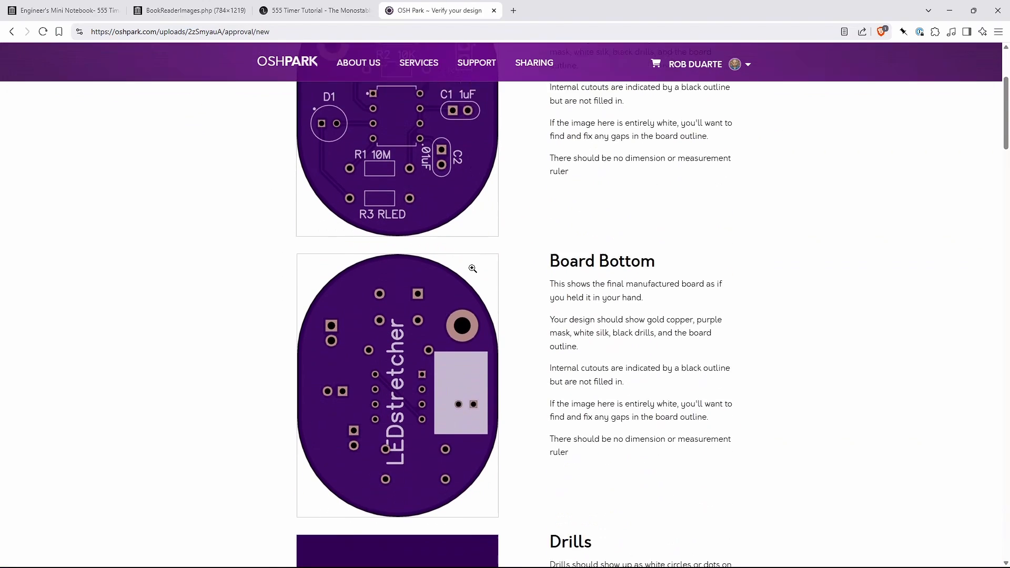
scroll(428, 180, down, 10)
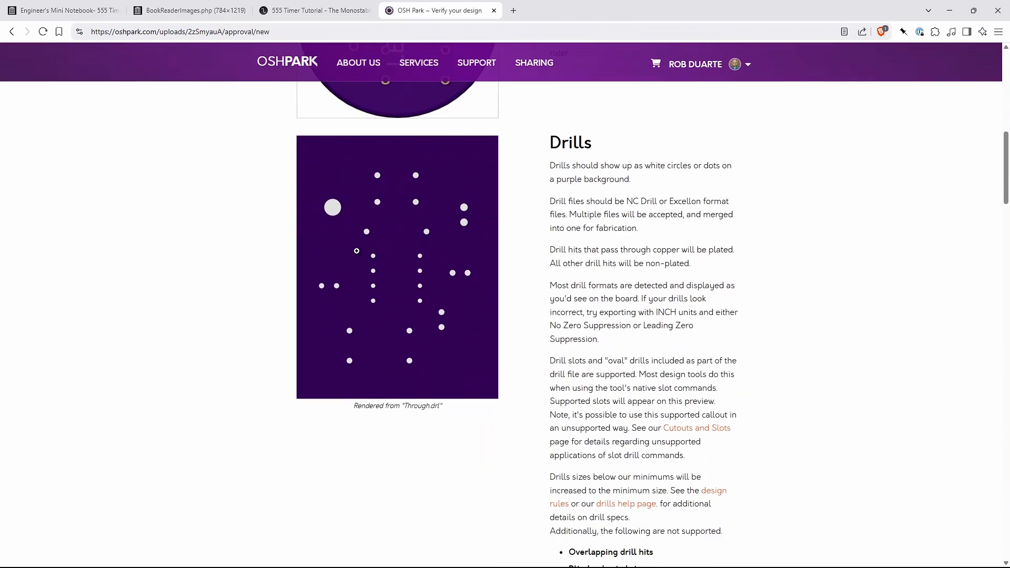
scroll(451, 307, down, 2)
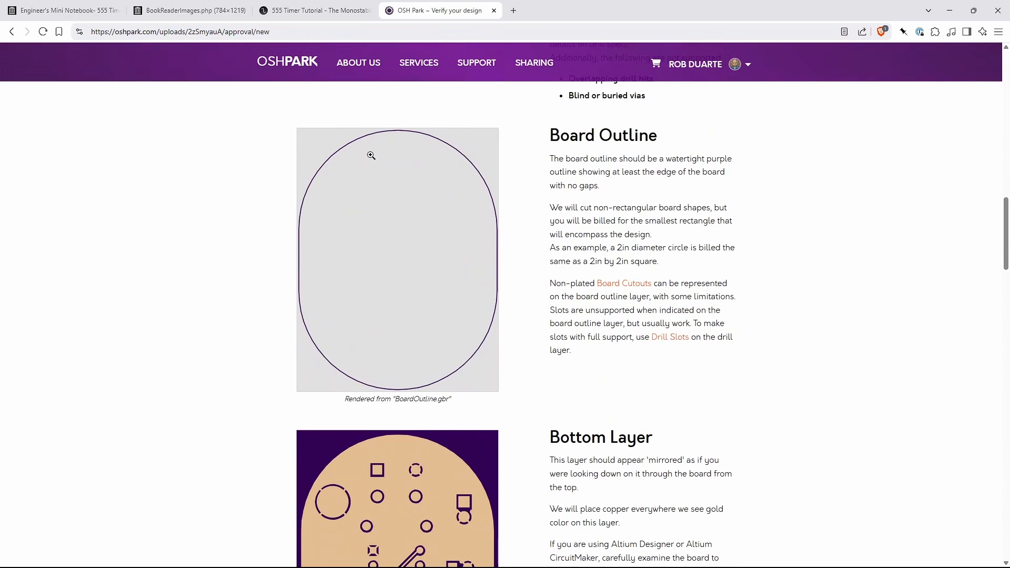
scroll(463, 232, down, 8)
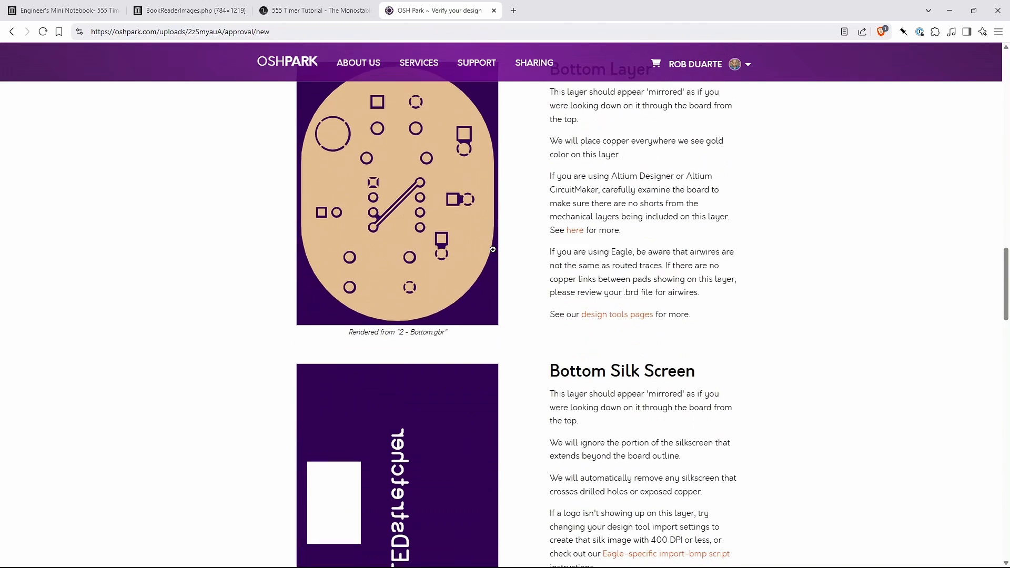
scroll(473, 252, up, 2)
scroll(523, 316, down, 7)
scroll(523, 315, down, 17)
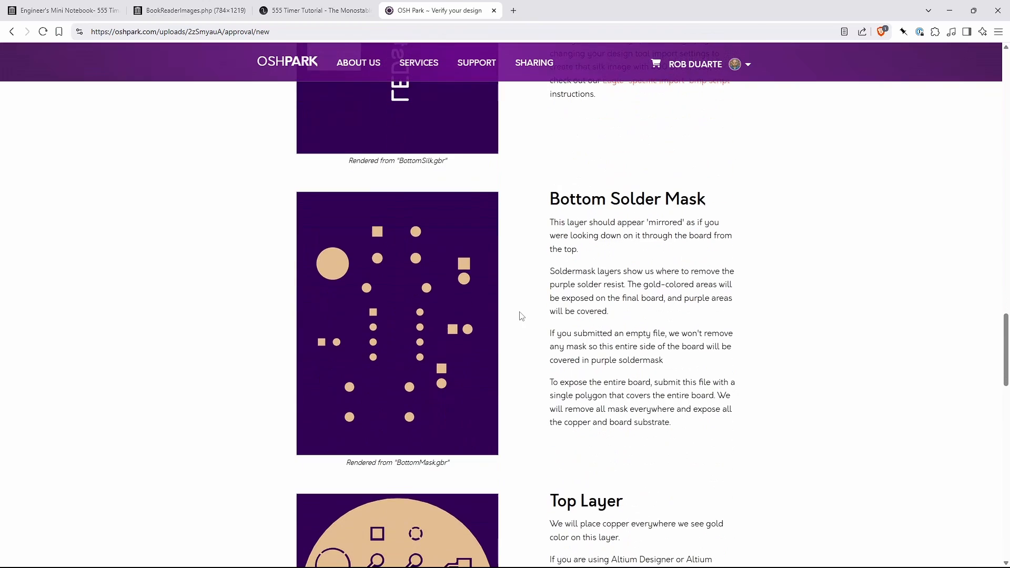
scroll(519, 310, down, 4)
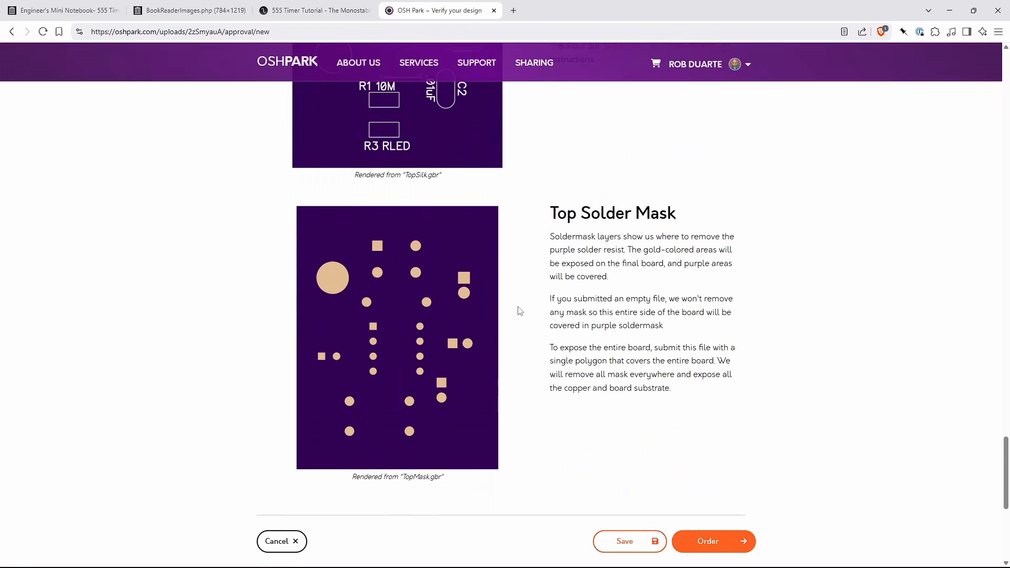
Examine the Top Silk Screen rendering for the polarity marks beside the power connector
scroll(519, 310, up, 4)
scroll(519, 310, down, 2)
scroll(516, 309, up, 3)
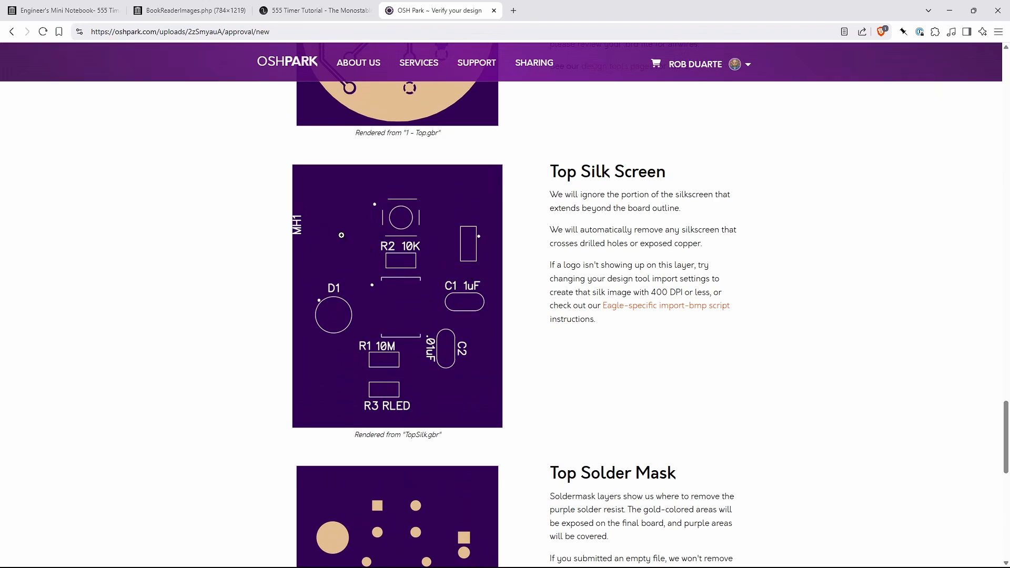
Review the Top Layer and Top Solder Mask renderings once more, and return to the OSH Park home page
scroll(358, 254, up, 9)
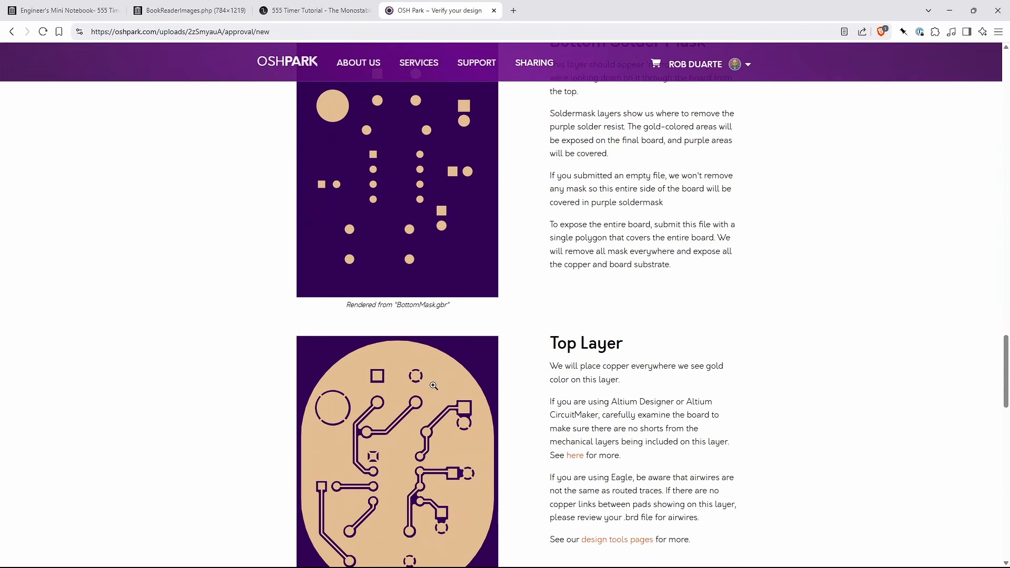
scroll(434, 386, down, 15)
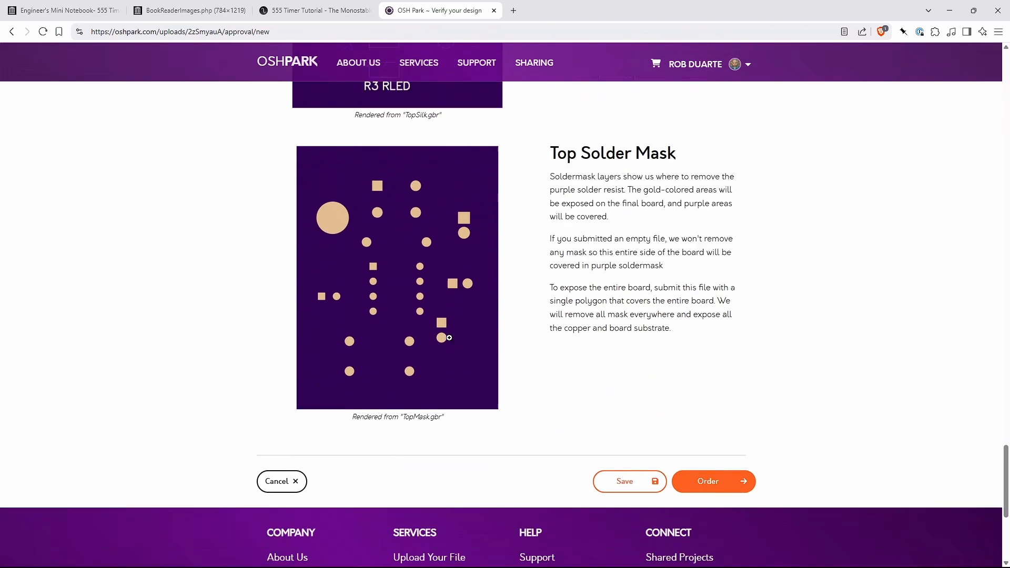
scroll(449, 337, down, 3)
scroll(505, 252, up, 3)
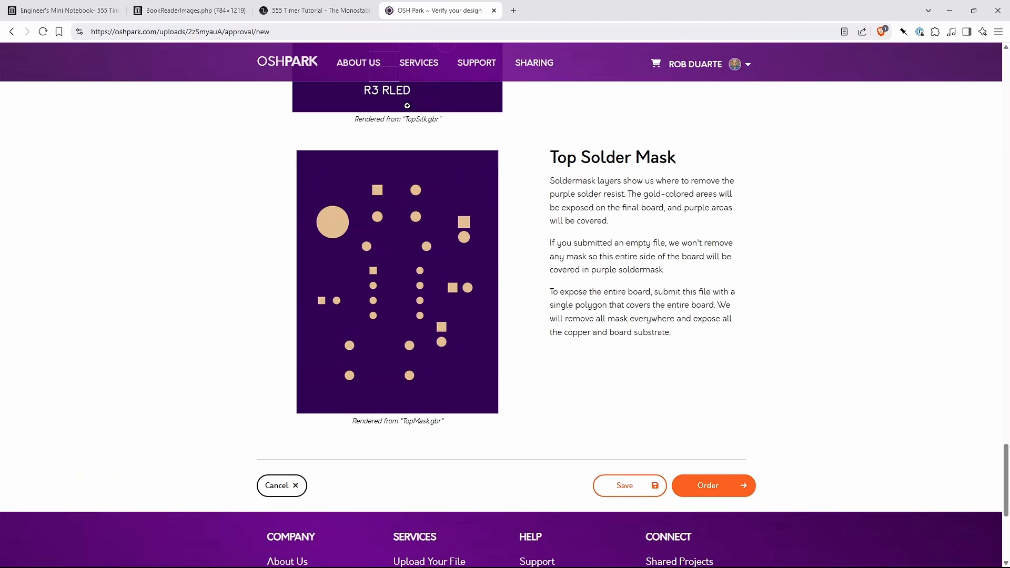
click(287, 62)
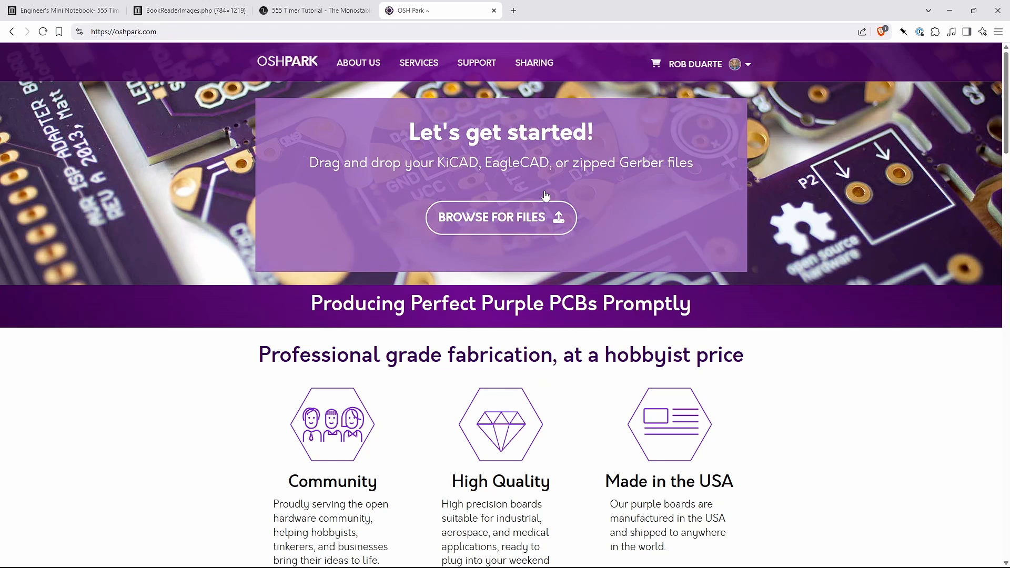
Switch to PCB Layout and hide the Top Paste, Top Terminals, Top and Bottom layers of the 555monostable board
key(alt+Tab)
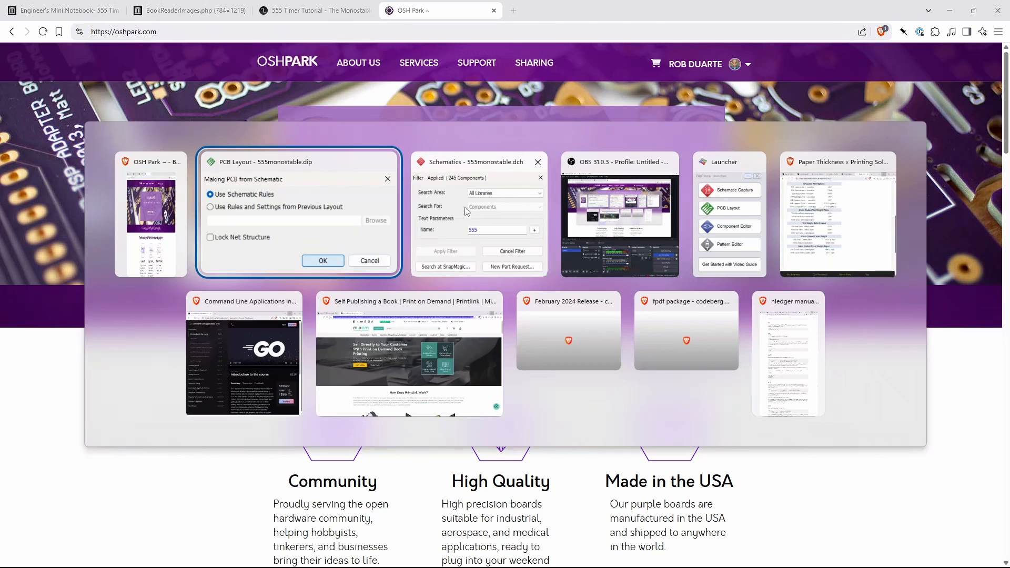
click(314, 232)
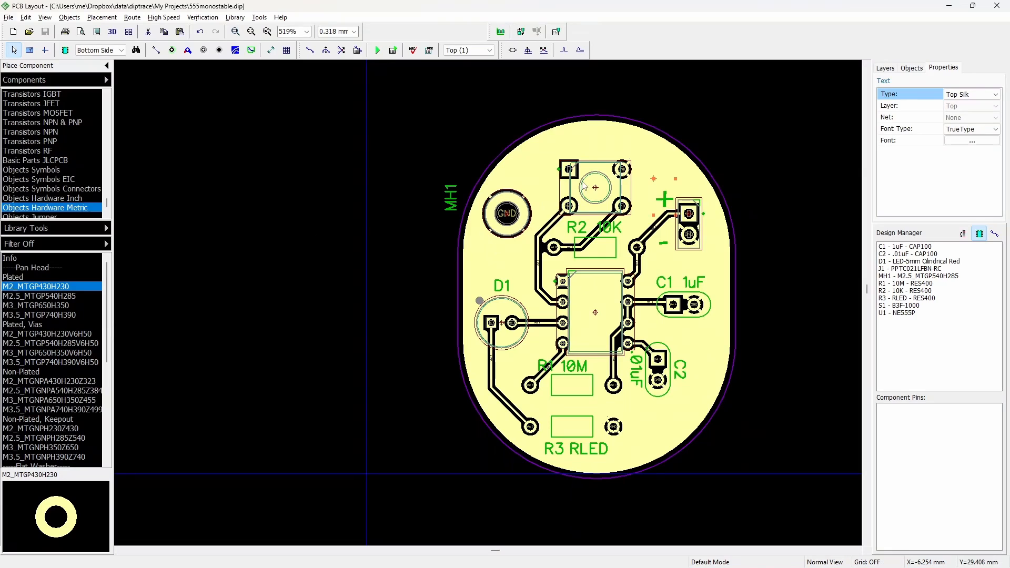
click(888, 68)
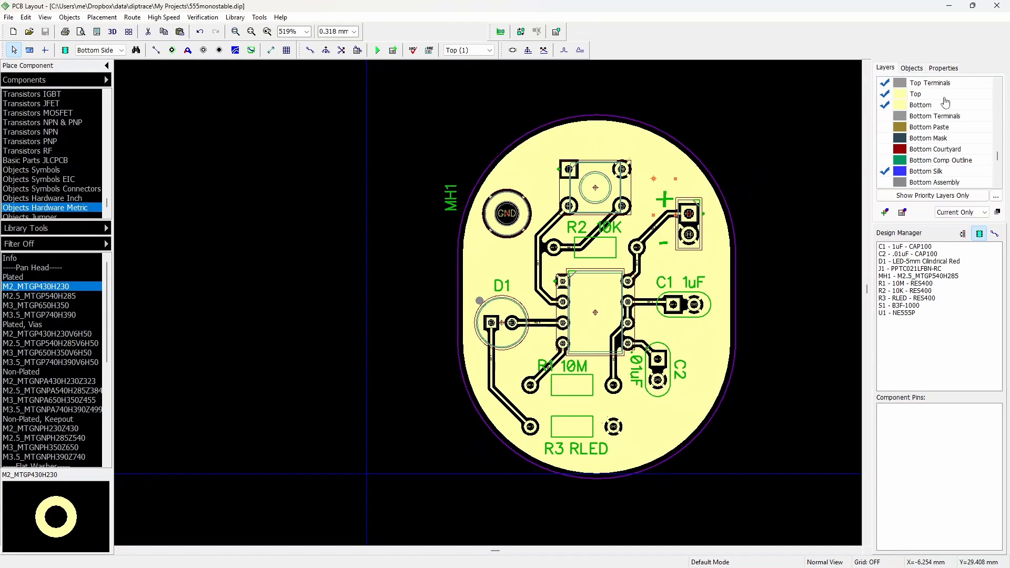
click(885, 138)
scroll(886, 129, up, 2)
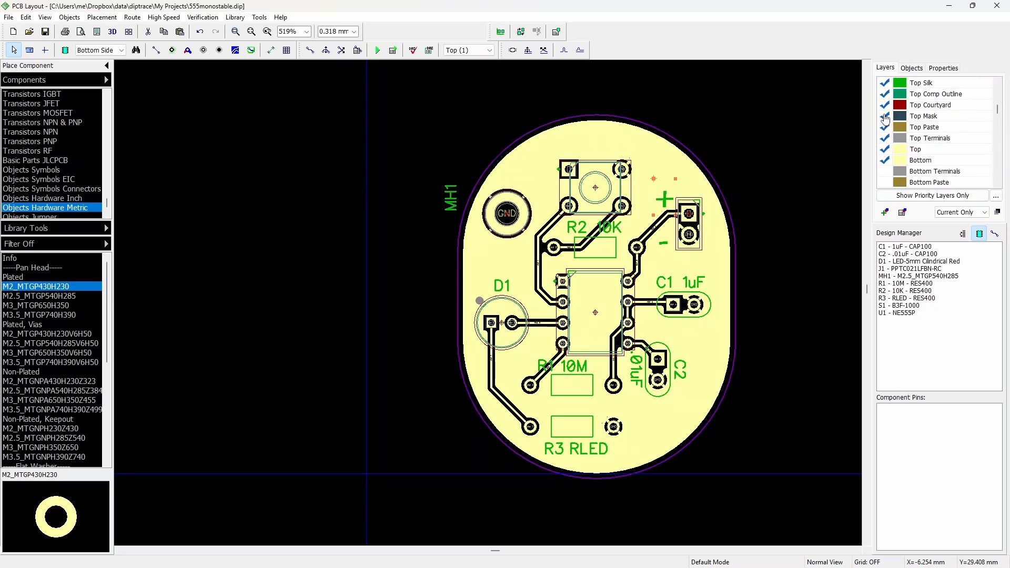
click(885, 127)
click(884, 138)
click(885, 150)
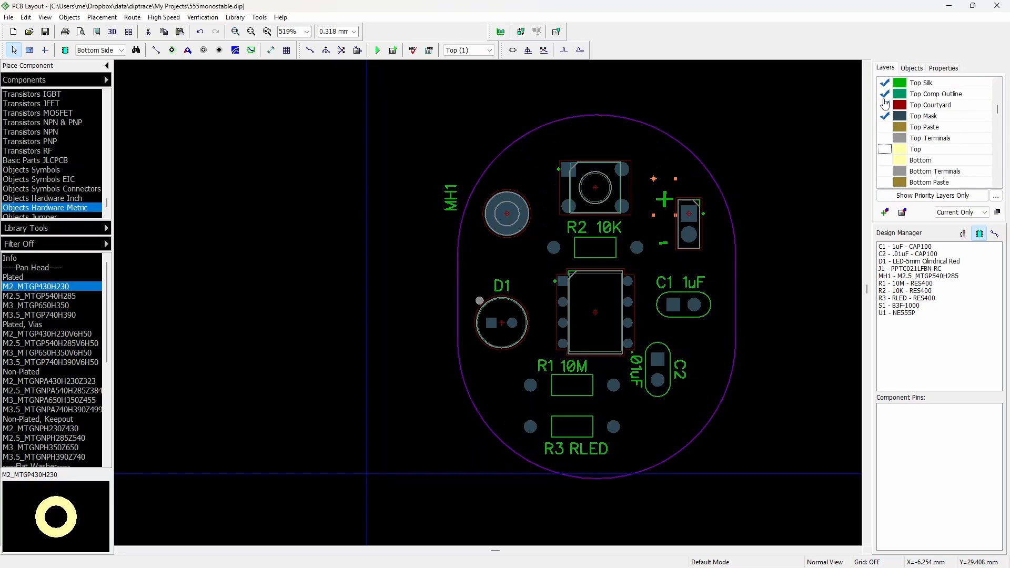
Toggle the Top Mask layer off and back on to compare the silkscreen with the mask openings
click(885, 116)
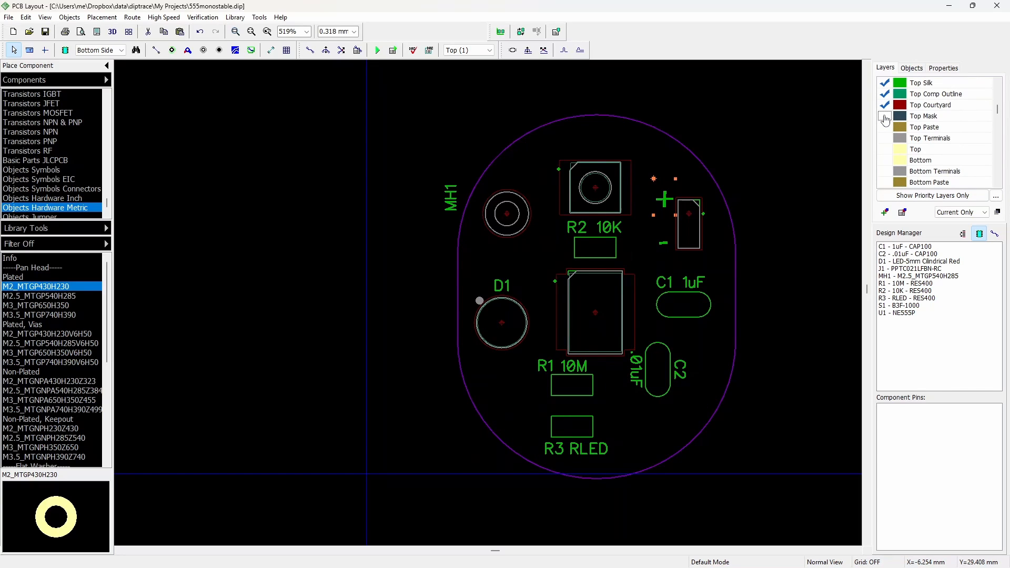
click(885, 117)
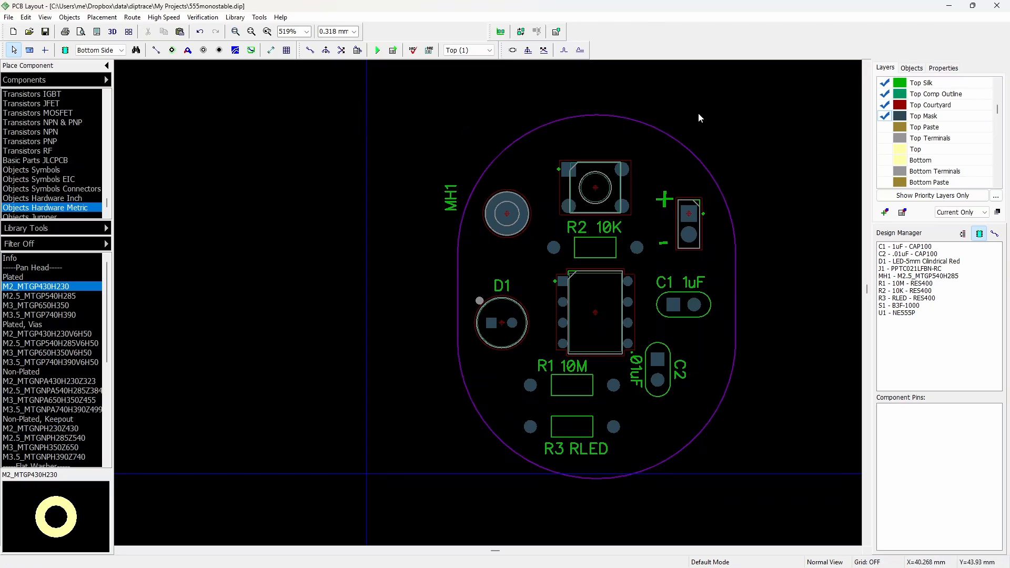
middle_drag(649, 118, 588, 112)
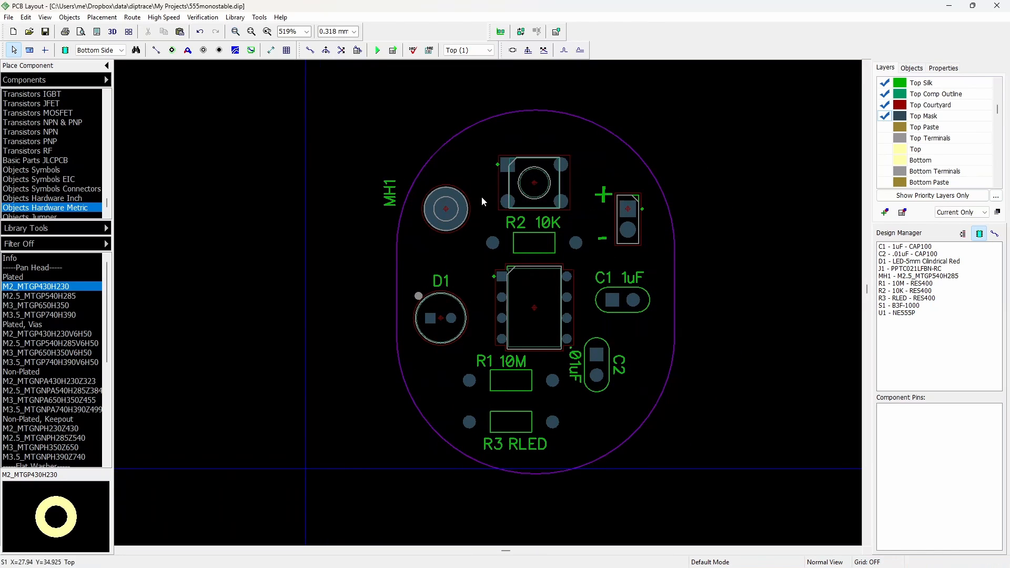
Switch back to OSH Park in the browser and look through the home page down to the blog articles
key(alt+Tab)
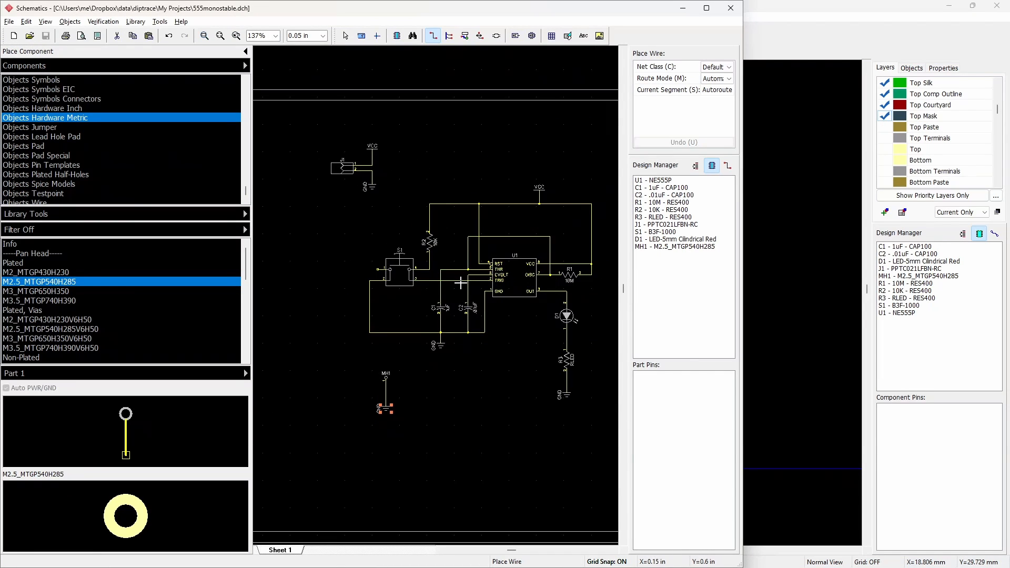
key(alt+Tab)
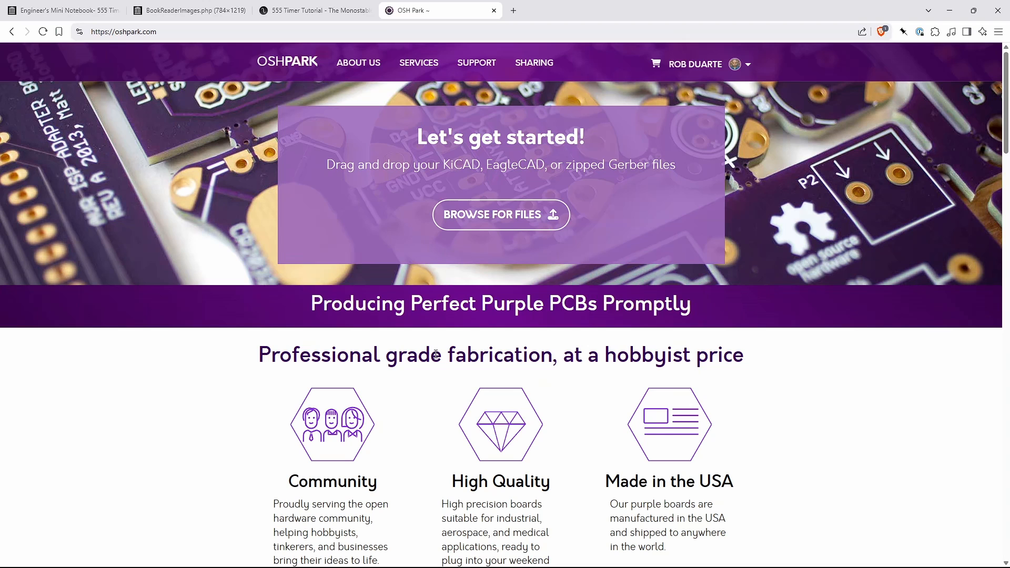
scroll(632, 397, down, 9)
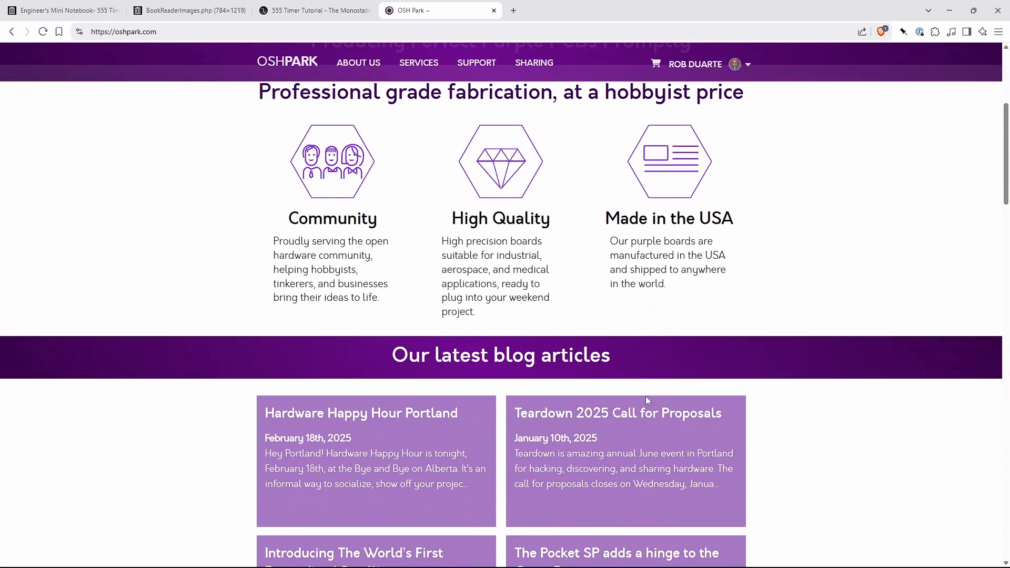
scroll(849, 295, up, 2)
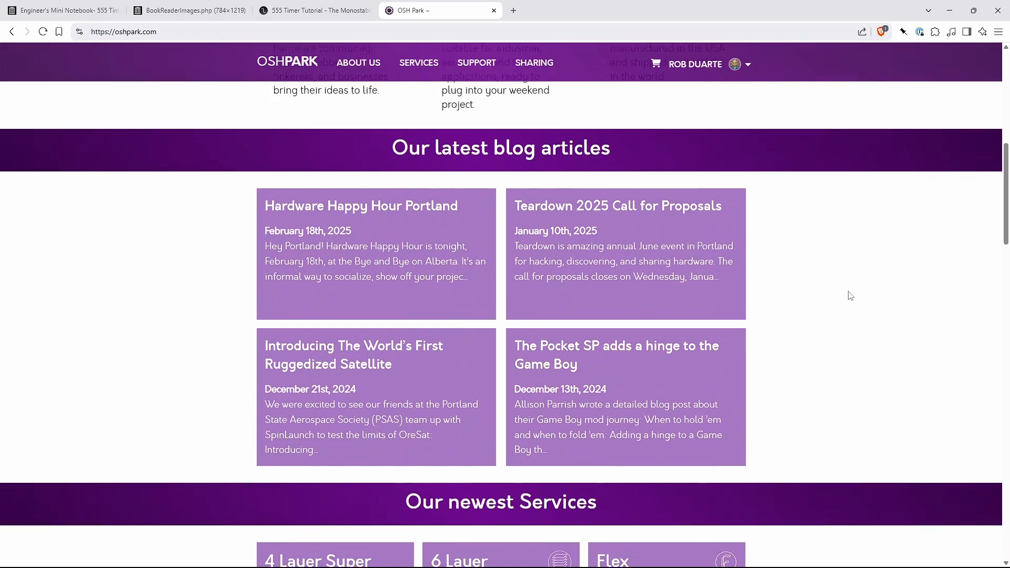